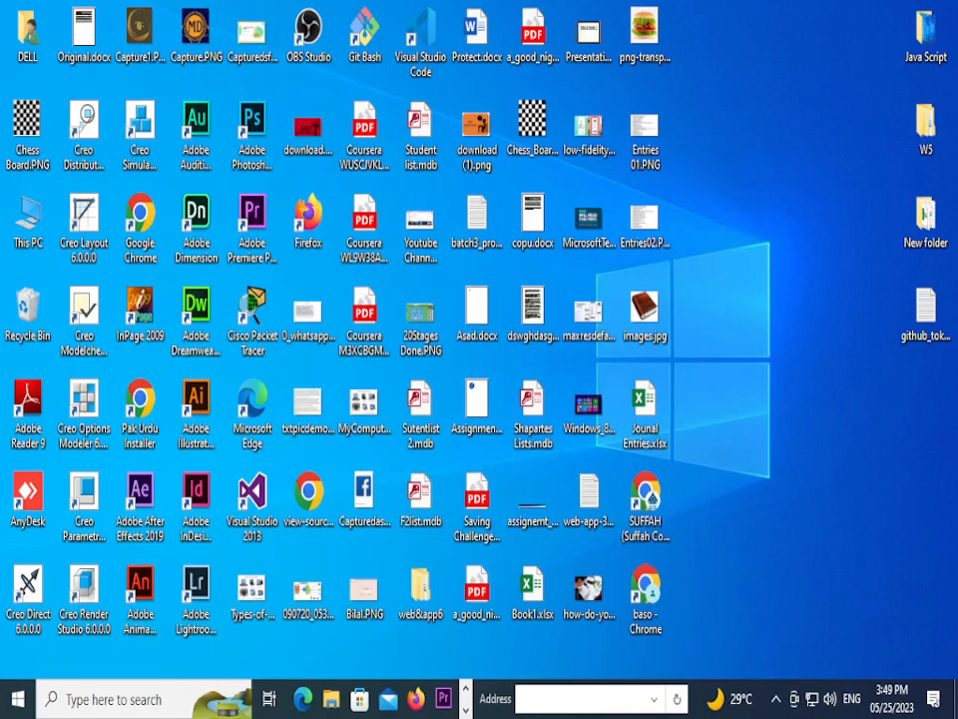
- Minimize the OBS Studio window and refresh the desktop
key("alt+Tab")
key("alt+Tab")
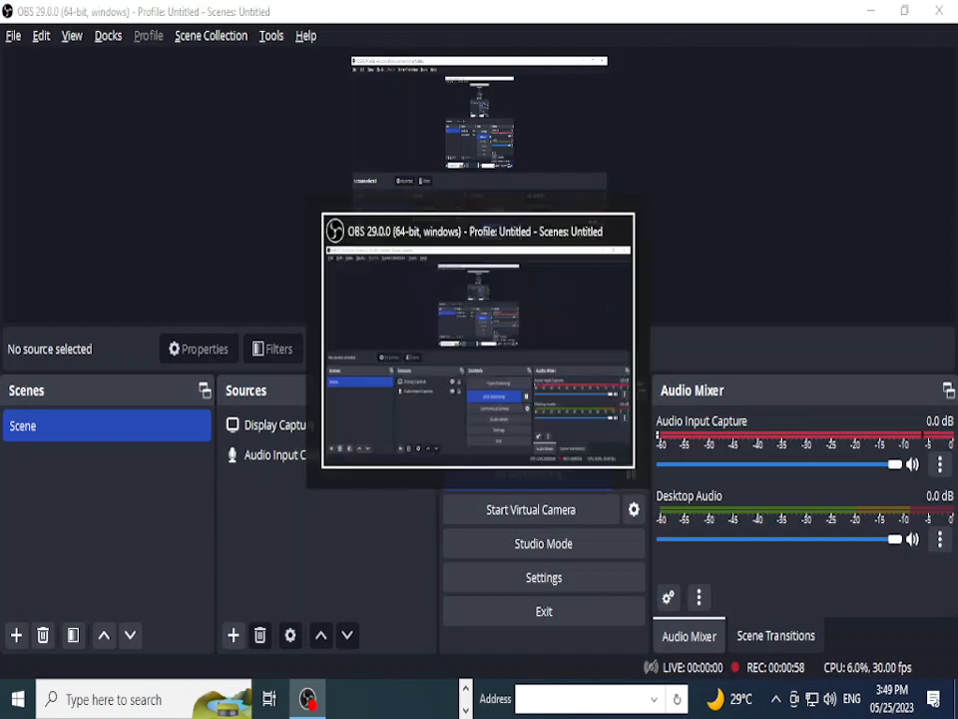
left_click(872, 11)
right_click(848, 60)
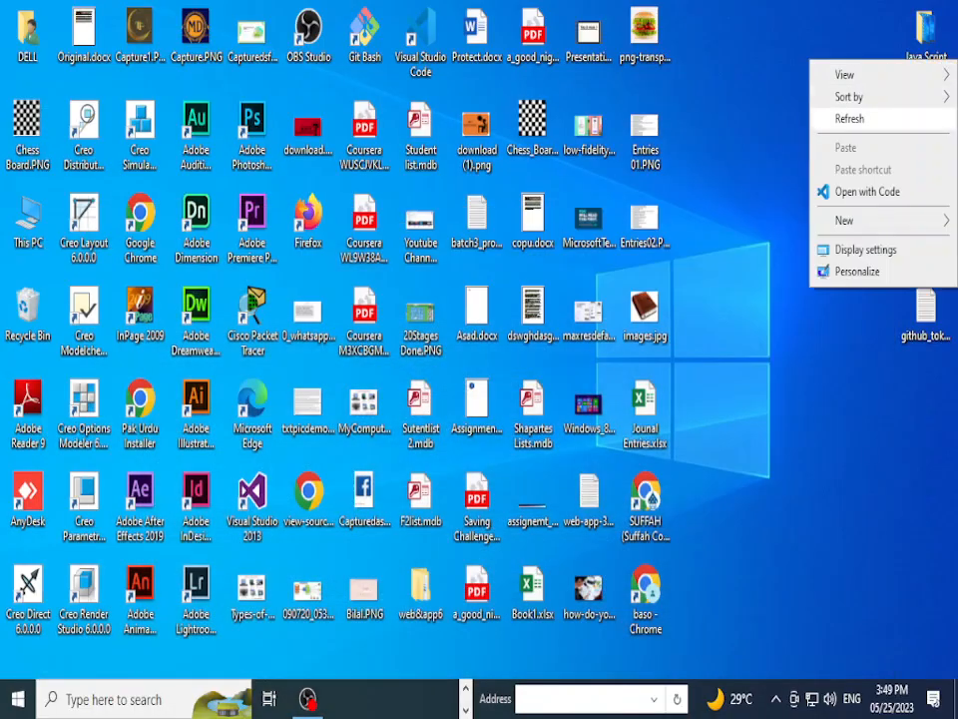
left_click(849, 117)
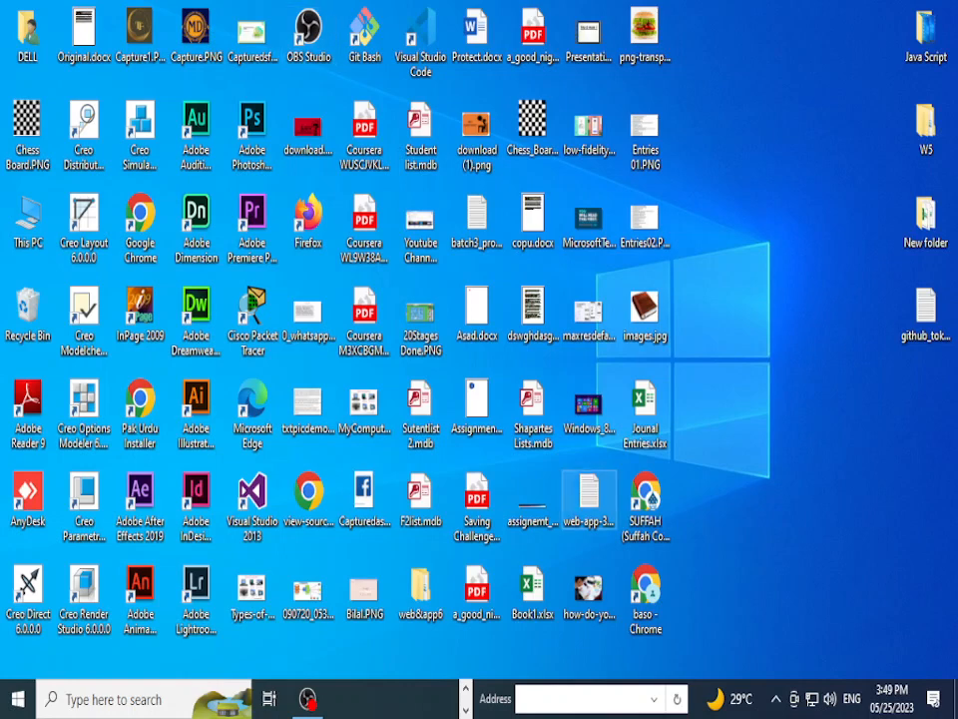
- Open Google Chrome with the Suffah Computer profile
double_click(140, 227)
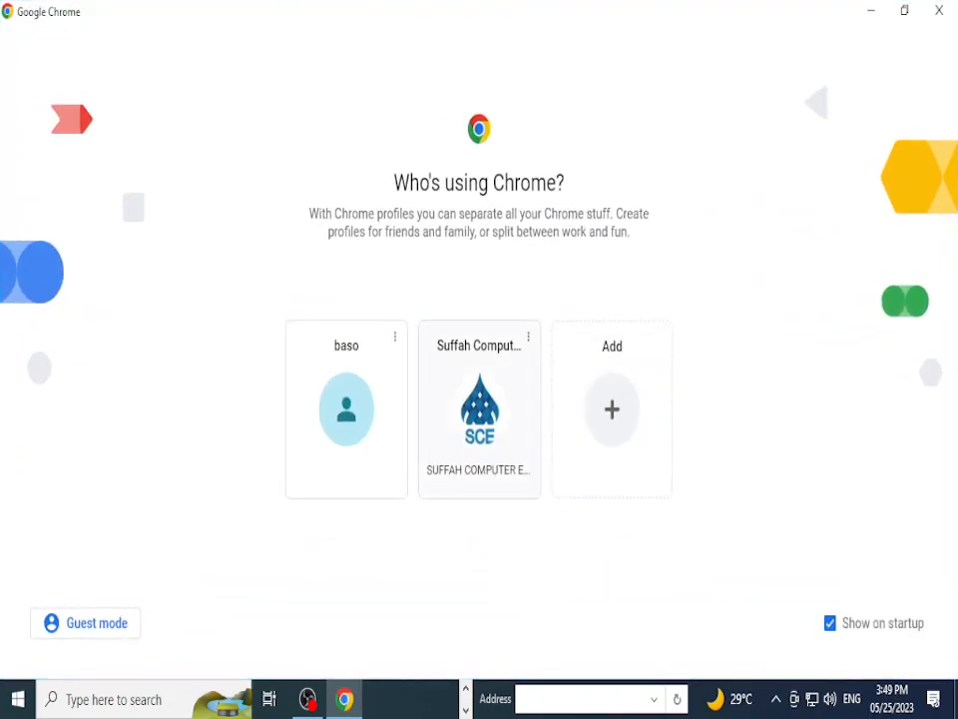
left_click(479, 409)
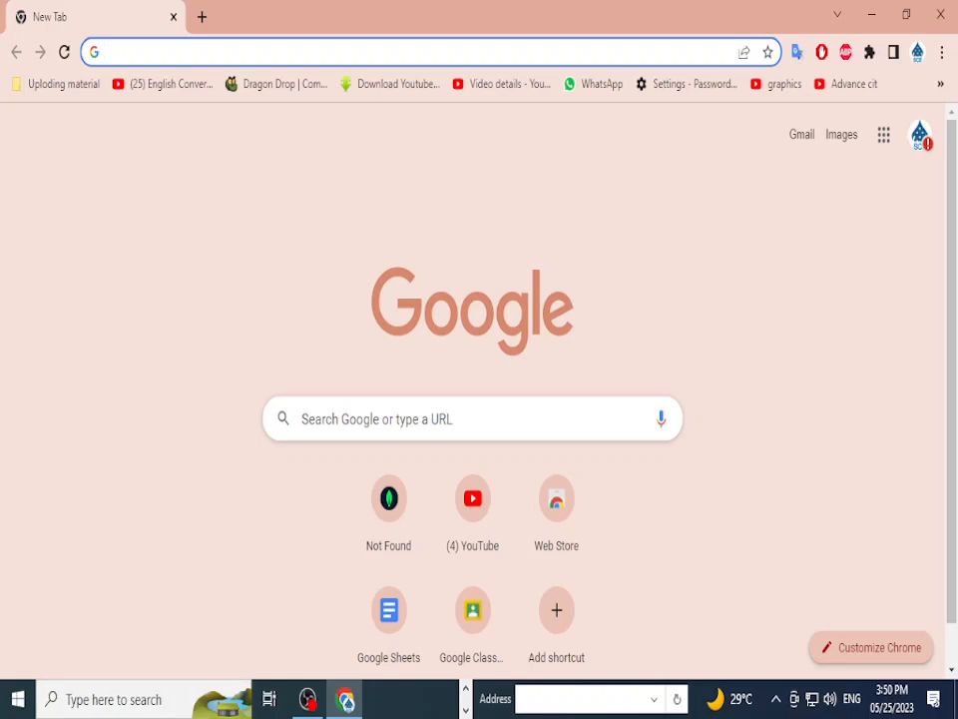
- Search Google for "gcfglobal ms excel" and open the "Free Excel Tutorial at GCFGlobal" result
type("gc")
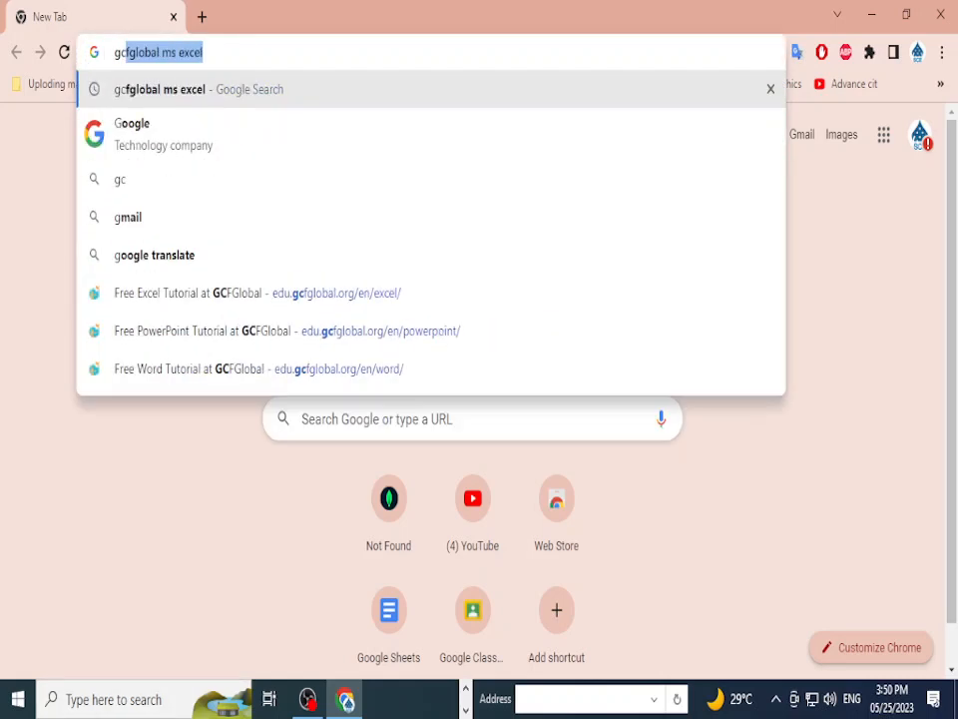
key("Right")
key("Return")
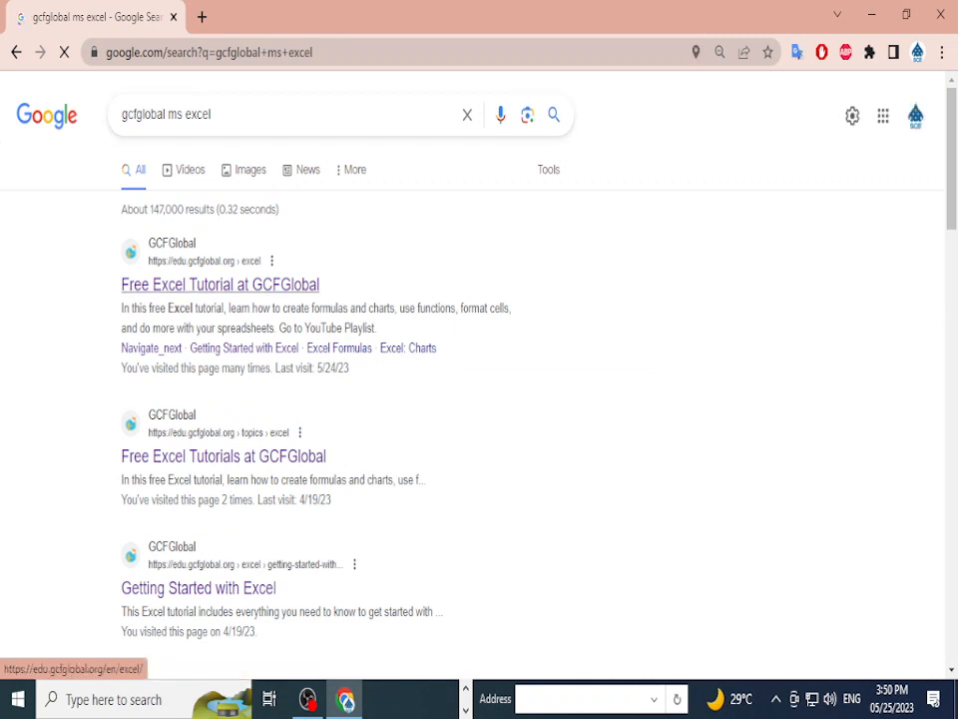
left_click(220, 285)
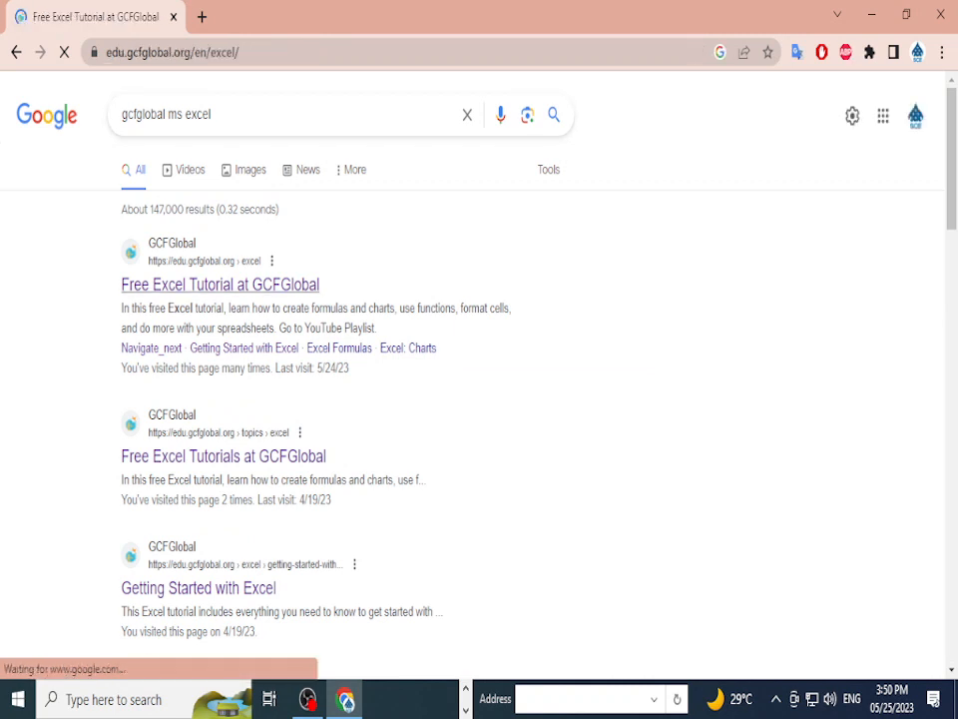
- Look through the Excel tutorial's lesson list, from sorting and filtering data to PivotTables and What-if Analysis
scroll(472, 374, "down", 1)
scroll(472, 374, "down", 20)
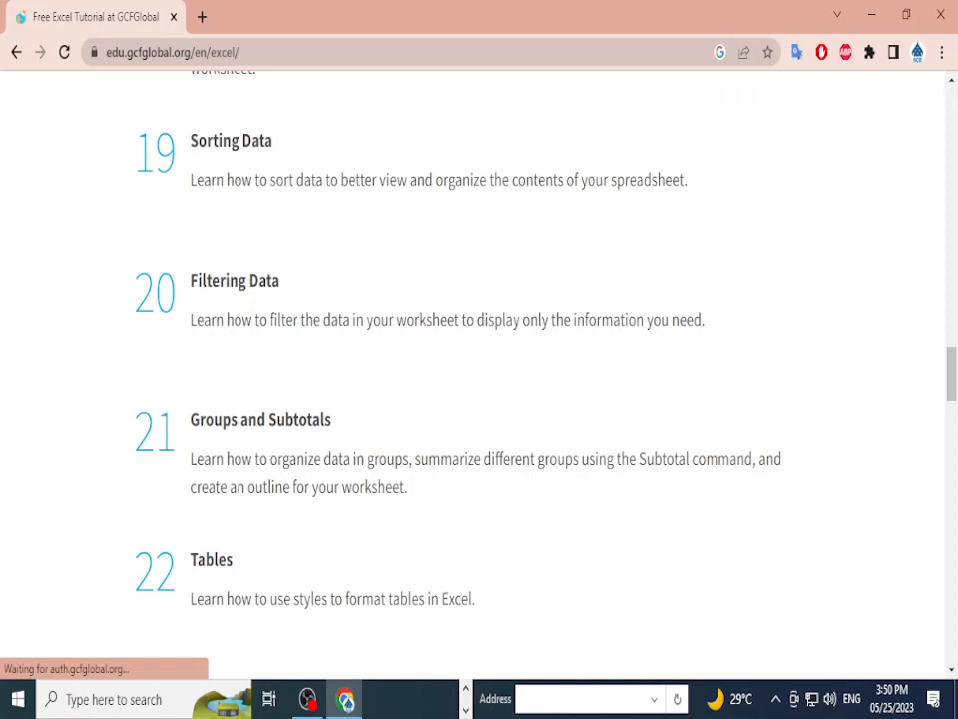
scroll(480, 369, "down", 3)
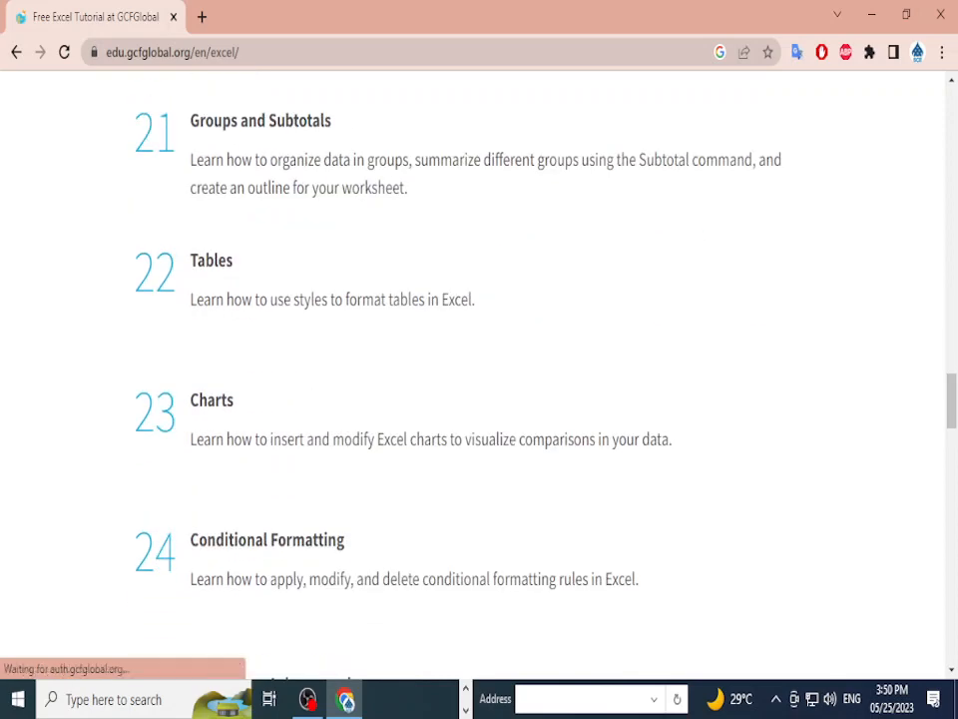
scroll(479, 369, "down", 1)
scroll(479, 369, "up", 1)
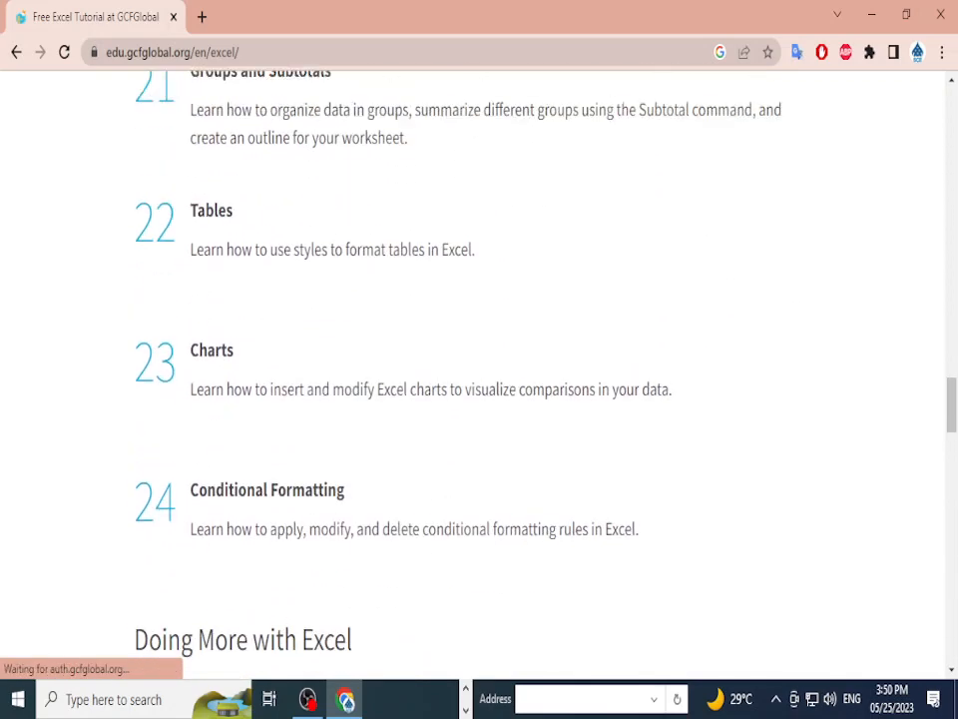
scroll(479, 369, "down", 3)
scroll(480, 369, "down", 6)
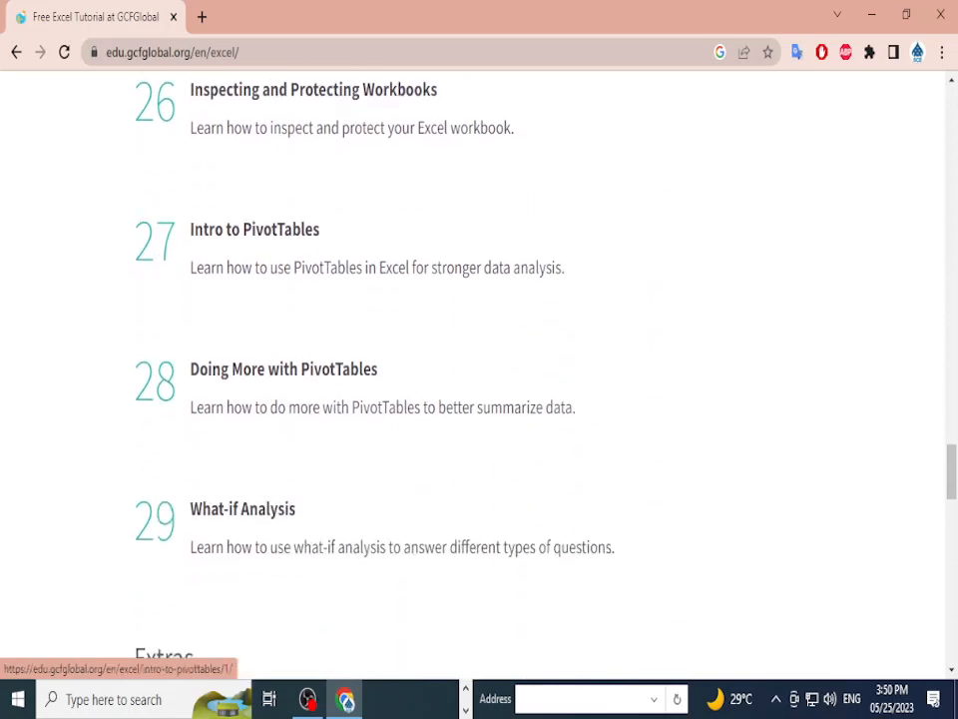
scroll(479, 370, "up", 4)
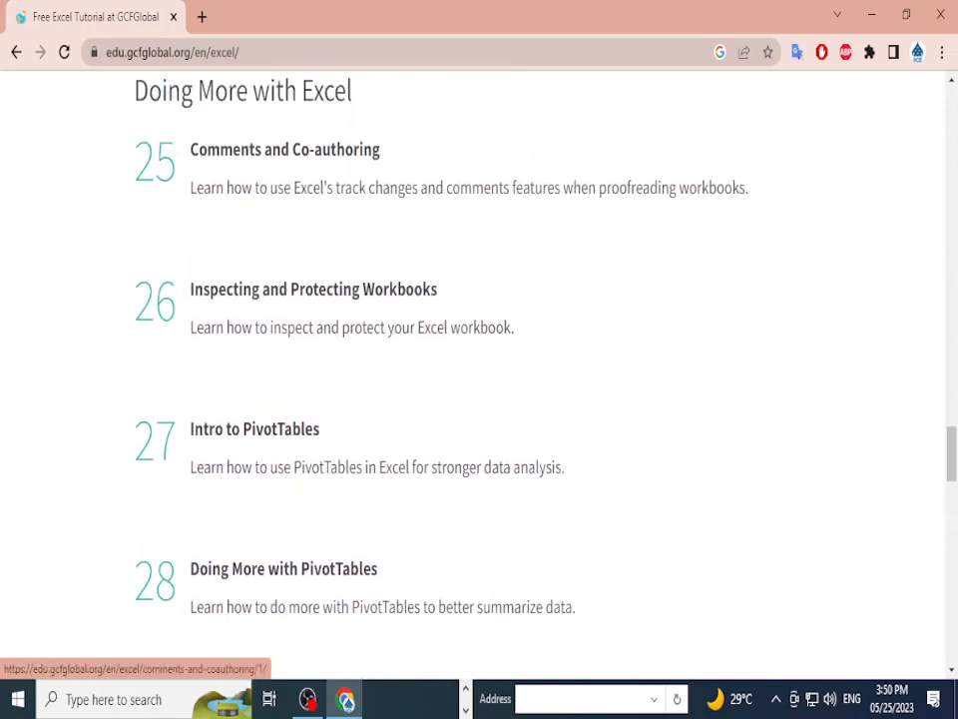
scroll(479, 370, "up", 6)
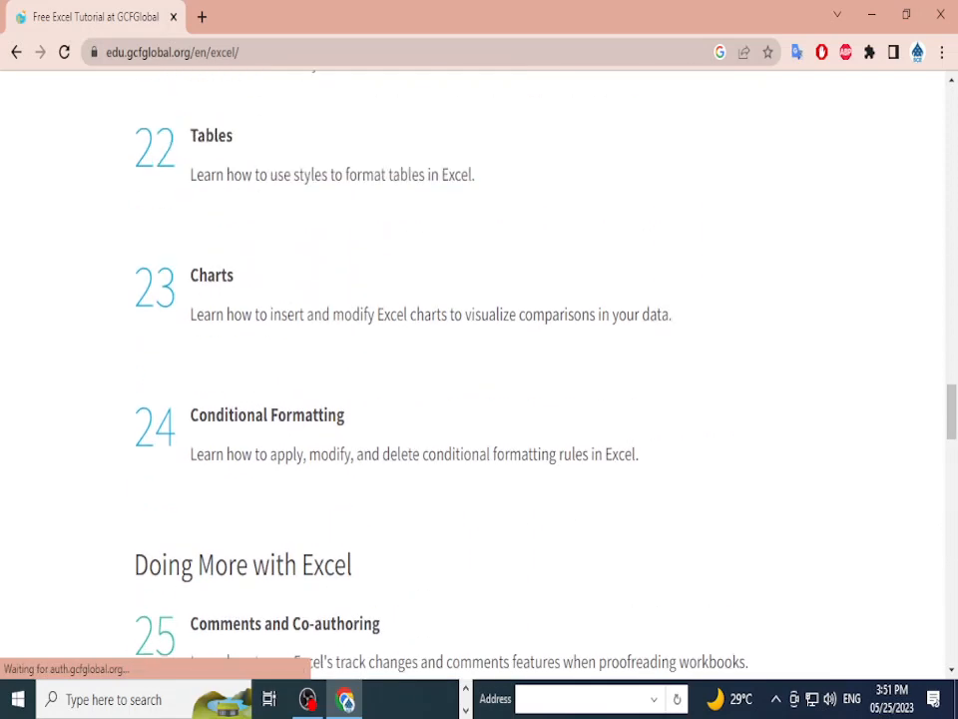
scroll(479, 370, "up", 3)
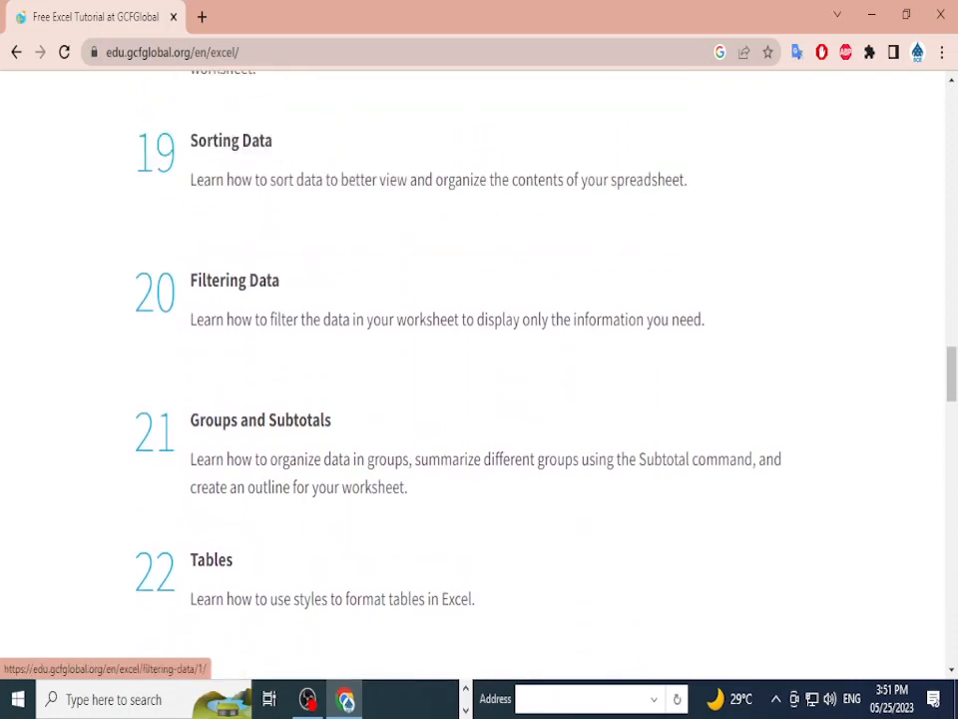
scroll(479, 370, "up", 3)
scroll(479, 369, "down", 4)
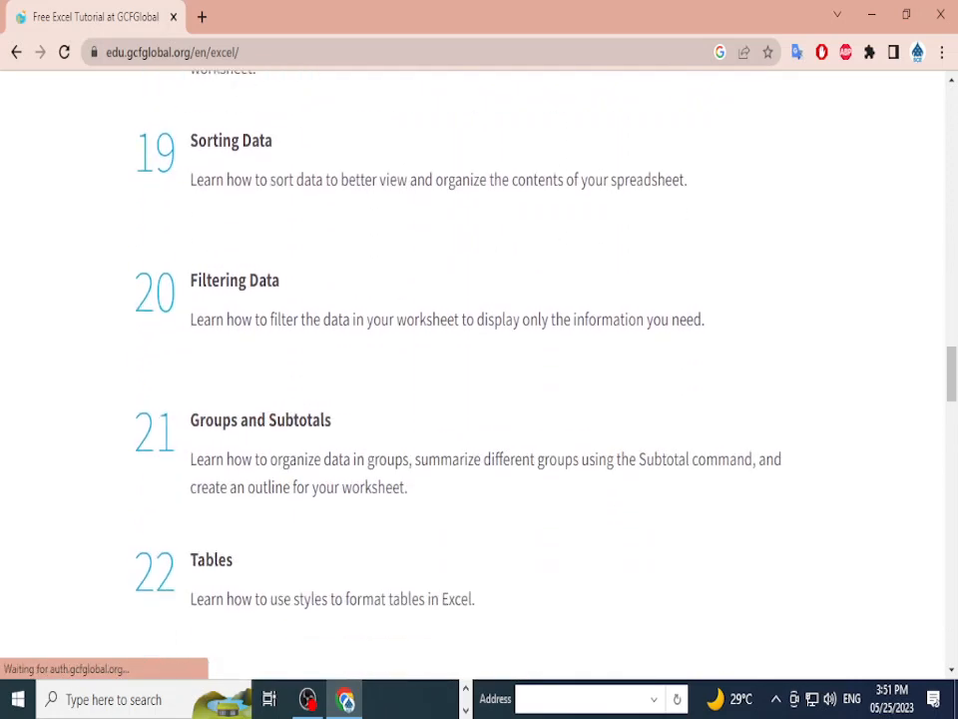
scroll(479, 370, "down", 4)
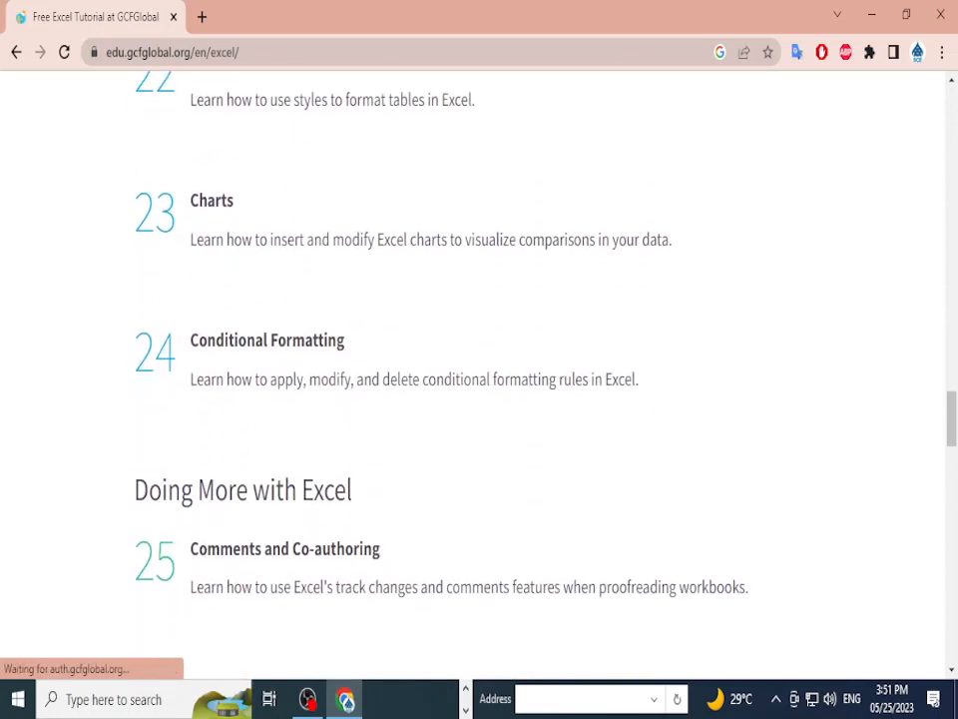
- Open a new browser tab beside the Excel tutorial page
key("ctrl+t")
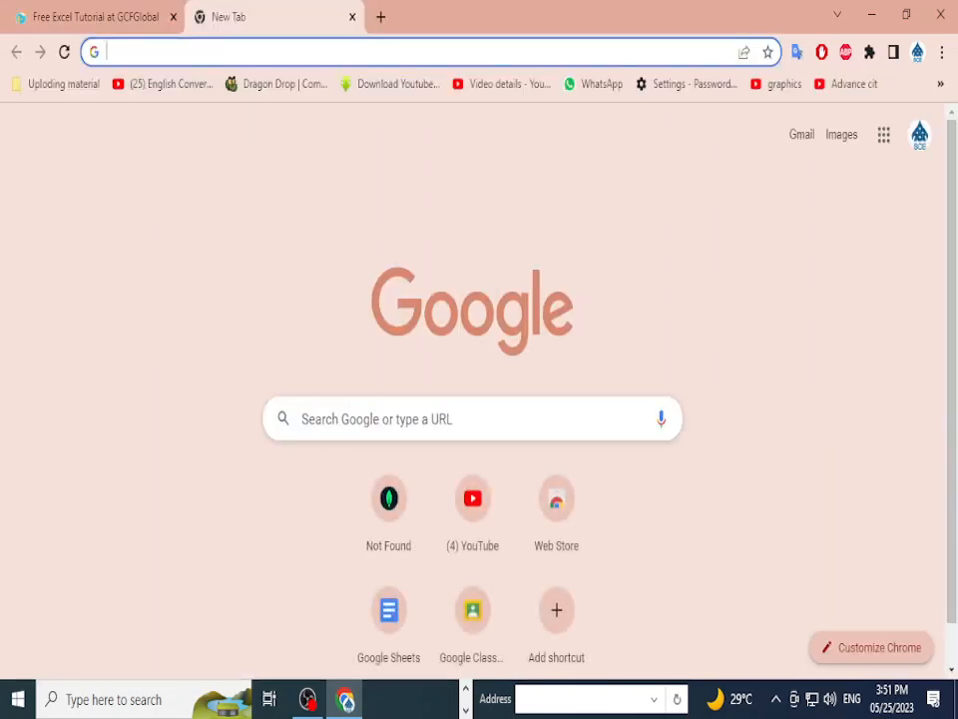
type("Google.com")
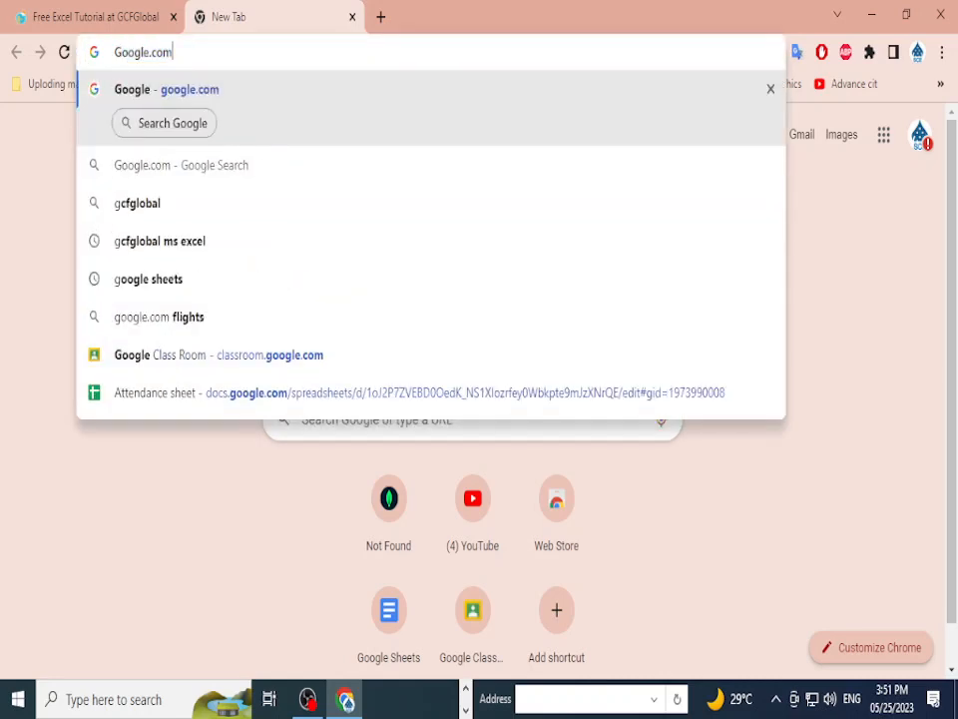
key("BackSpace")
key("BackSpace")
key("BackSpace")
key("BackSpace")
key("BackSpace")
key("BackSpace")
key("BackSpace")
key("BackSpace")
key("BackSpace")
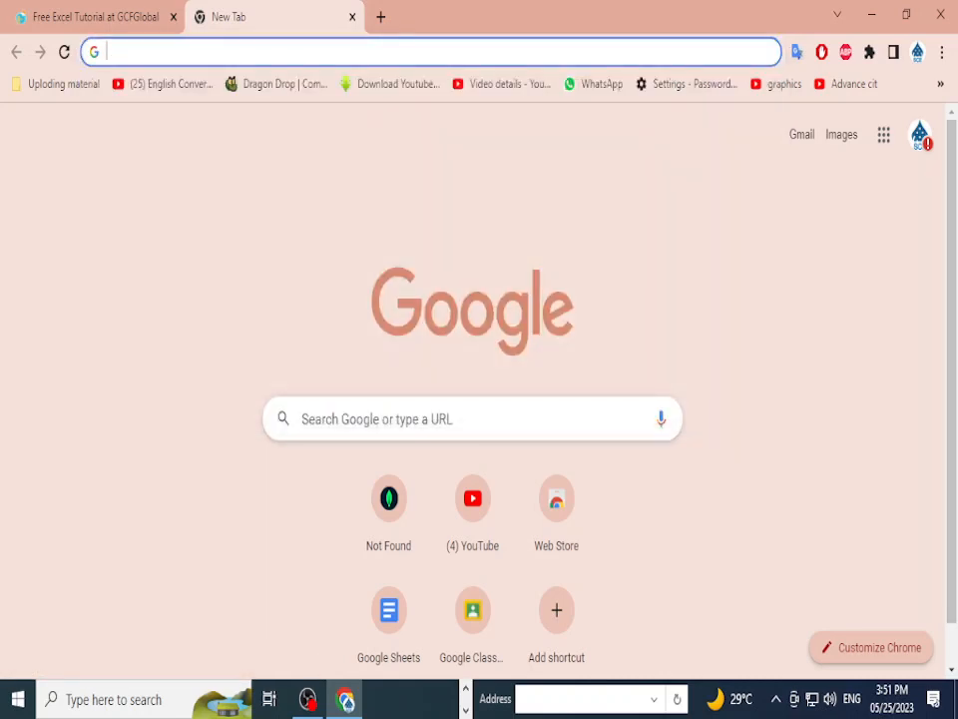
- Open Google Sheets from the list of Google apps
left_click(884, 133)
scroll(820, 379, "down", 2)
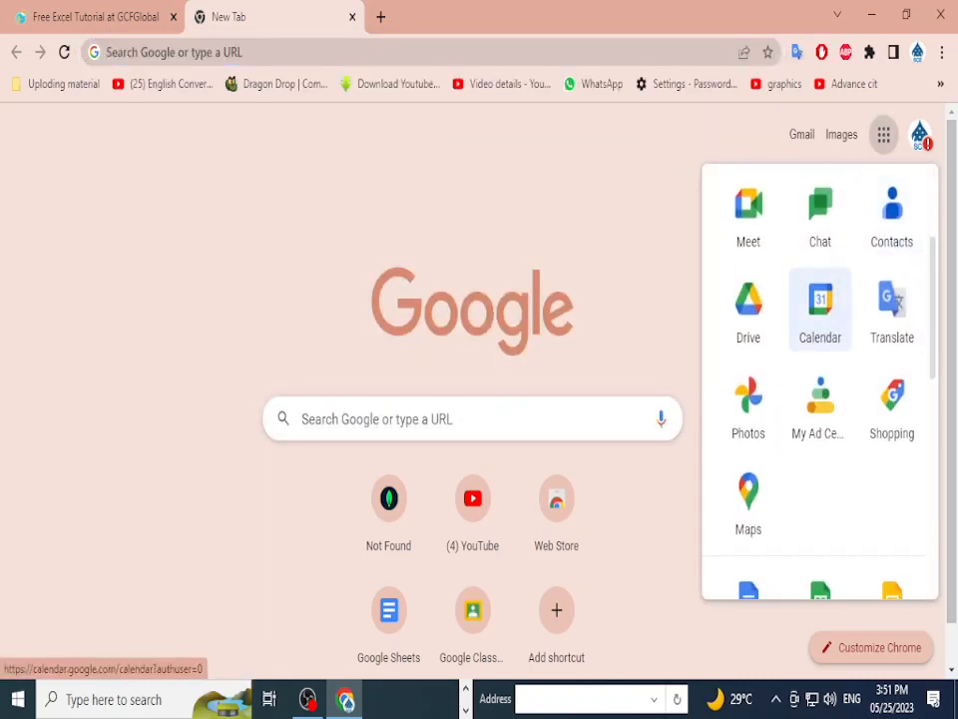
scroll(820, 380, "up", 1)
scroll(820, 379, "down", 4)
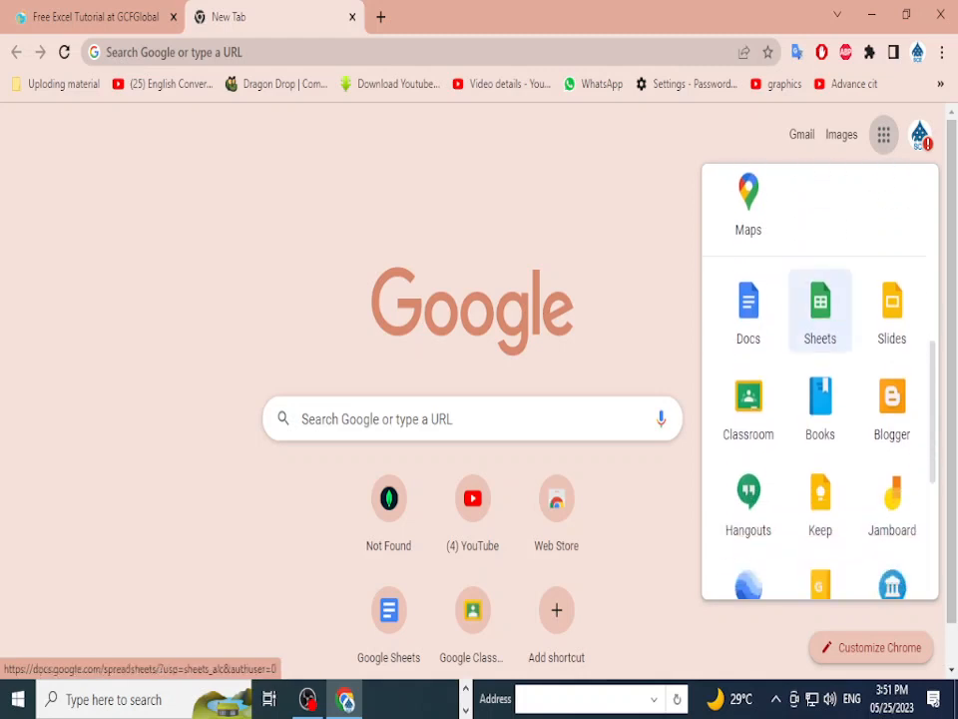
left_click(821, 309)
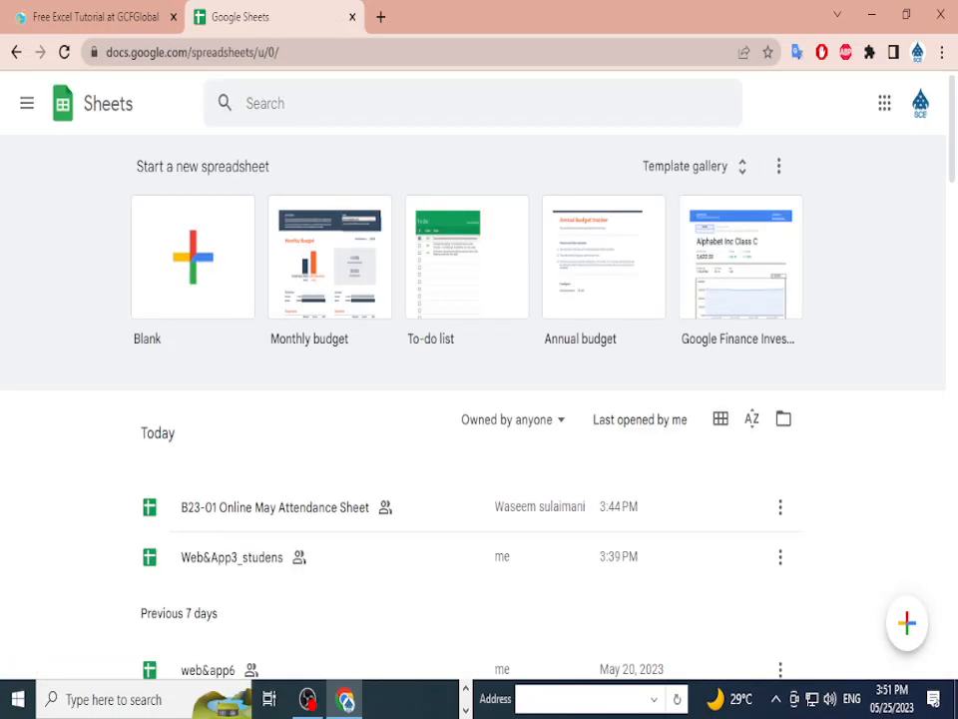
- Create a new blank spreadsheet
scroll(479, 379, "down", 4)
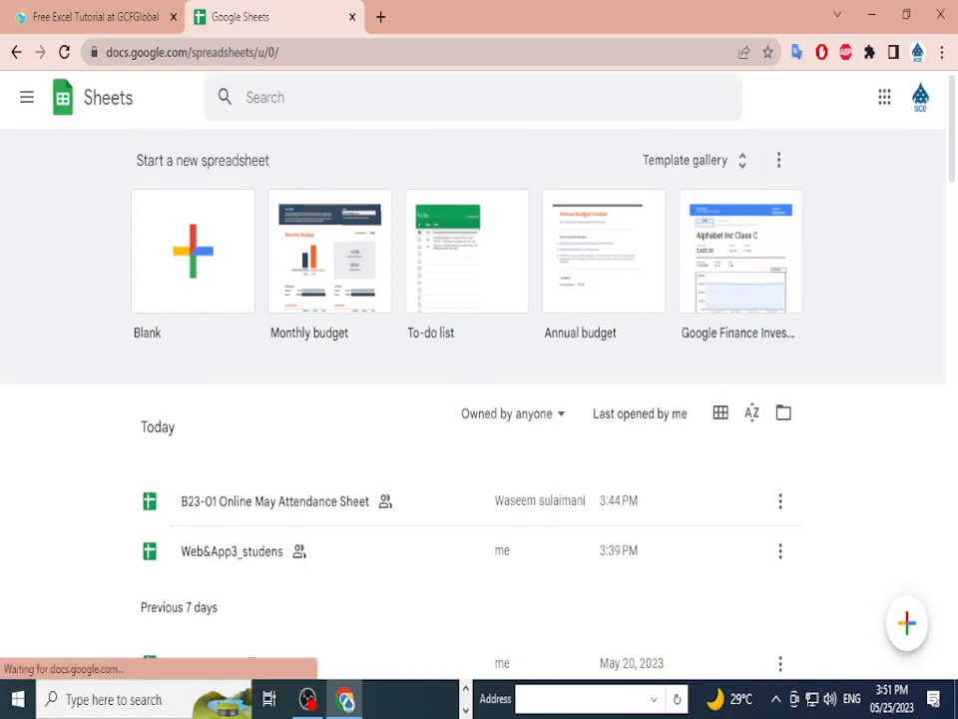
scroll(479, 494, "up", 4)
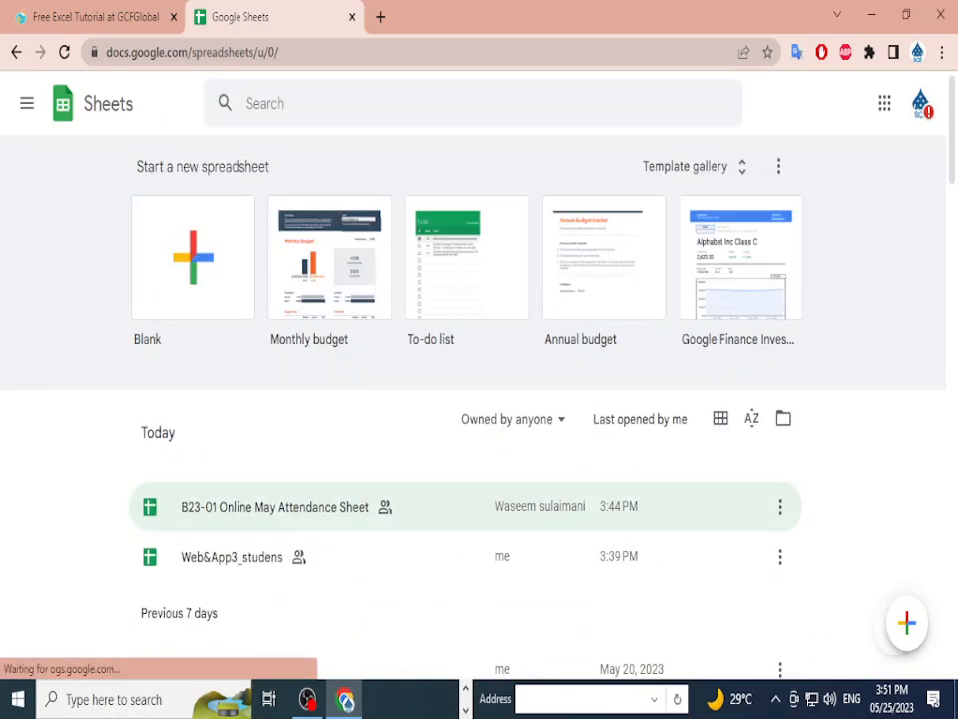
left_click(193, 256)
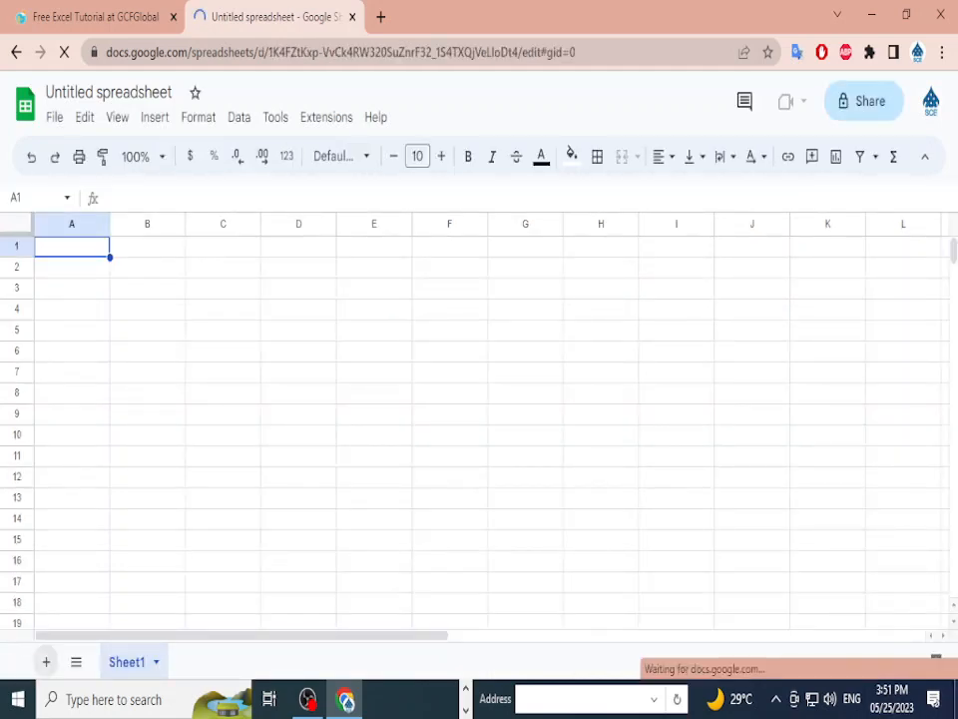
- Add a second sheet to the spreadsheet and switch back to Sheet1, keeping its name
left_click(45, 662)
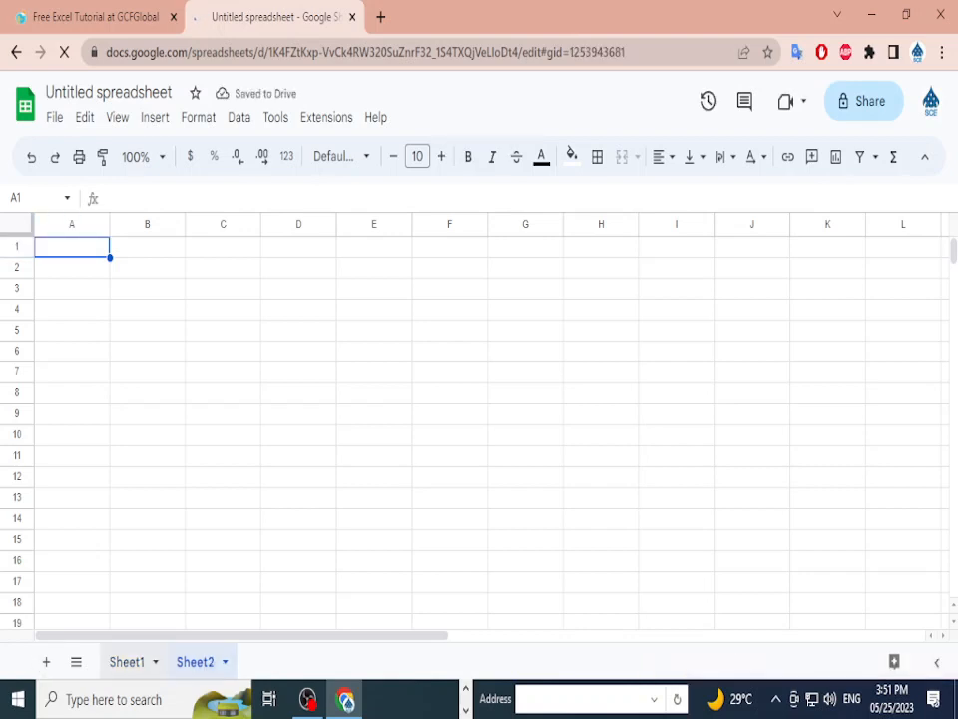
double_click(117, 638)
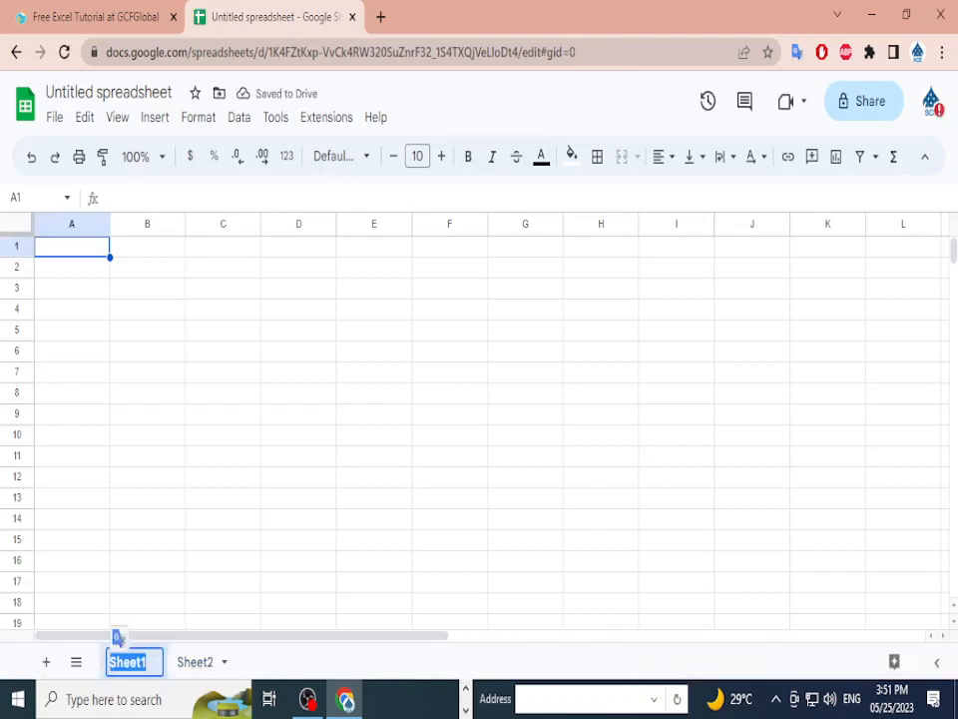
key("Return")
- Try the formula =2+2 in cell C5 and clear the cell
left_click(223, 330)
type("gdfs")
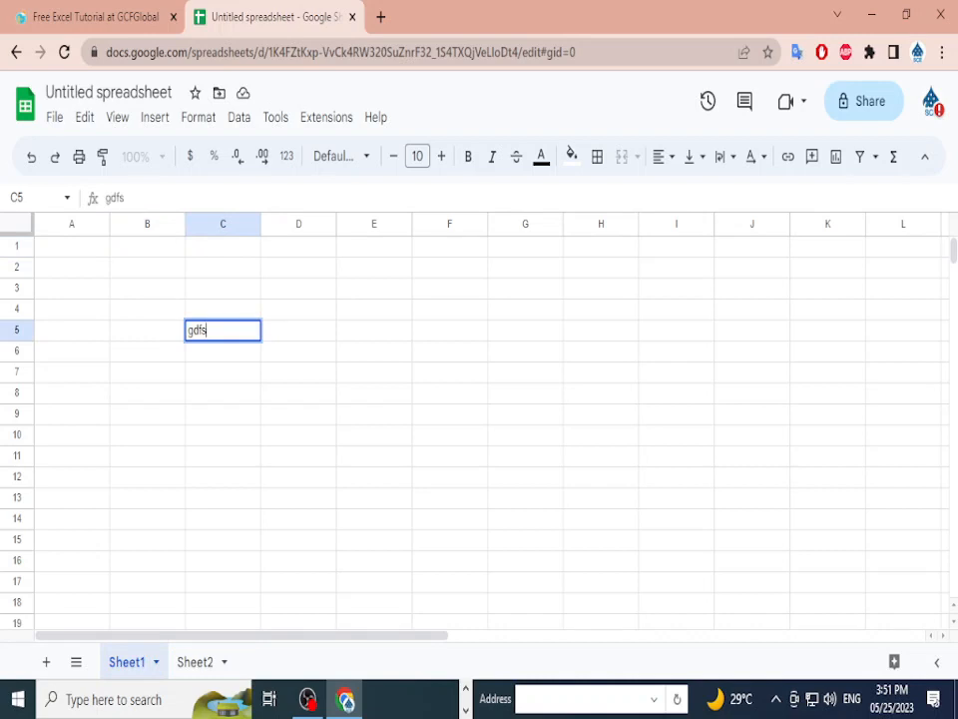
key("BackSpace")
key("BackSpace")
key("BackSpace")
key("BackSpace")
type("=")
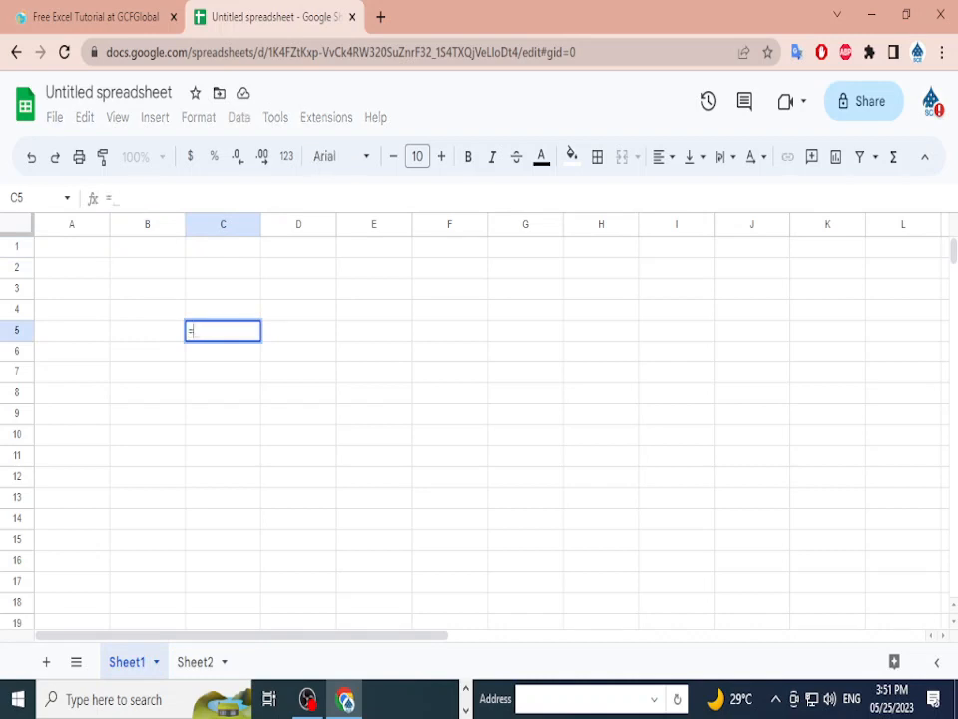
type("2+2")
key("Return")
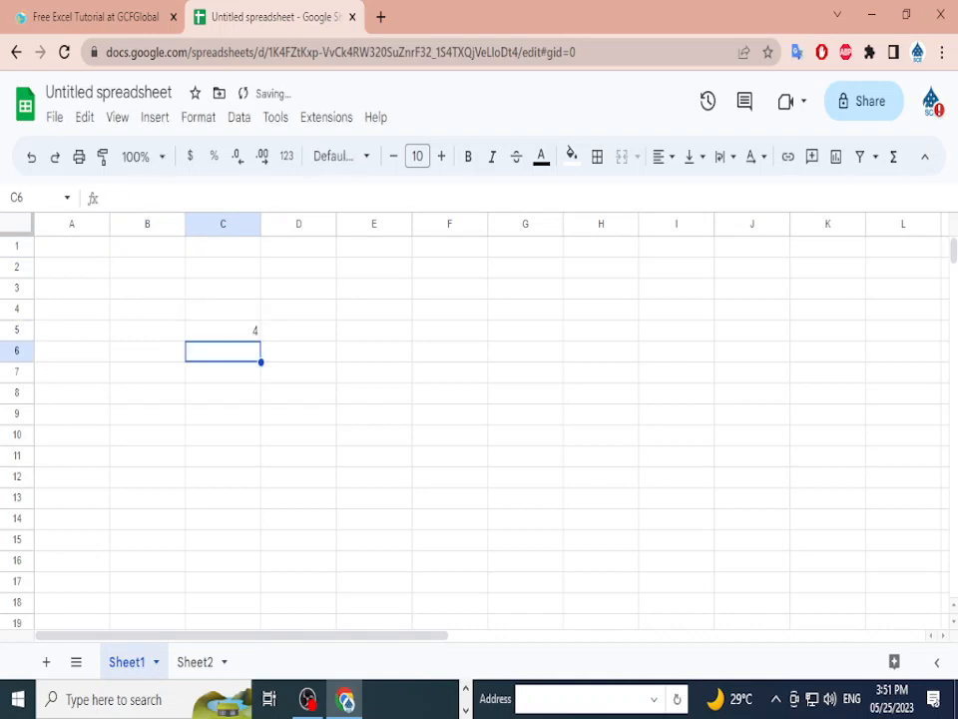
left_click(223, 331)
key("Delete")
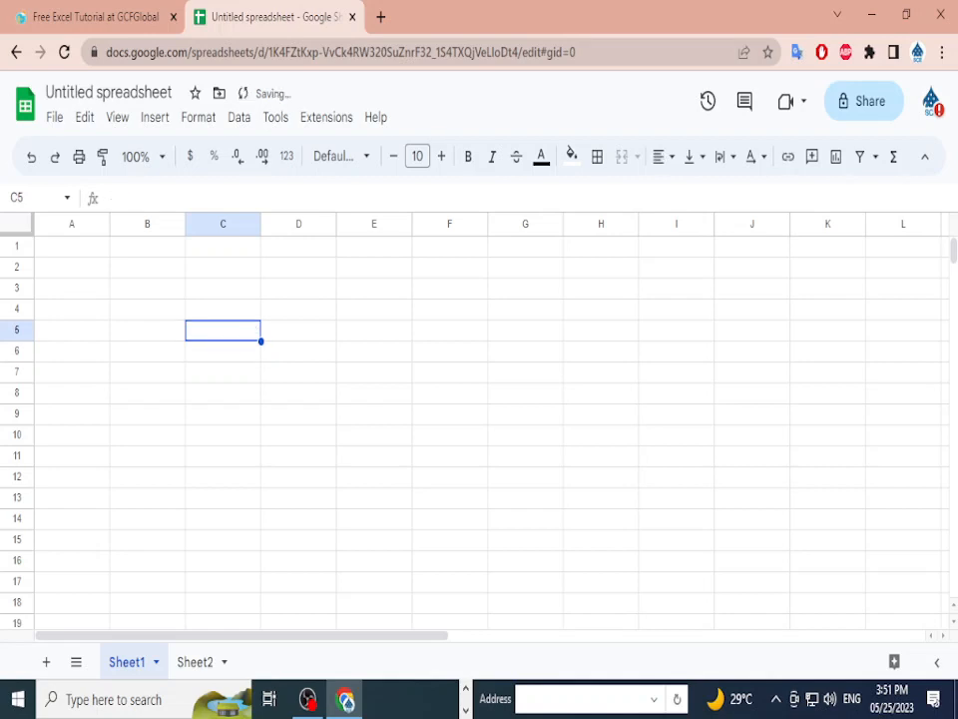
- Select all cells of Sheet1 and enlarge every column to about one and a half times its width and every row to over four times its height
left_click(299, 436)
key("ctrl+a")
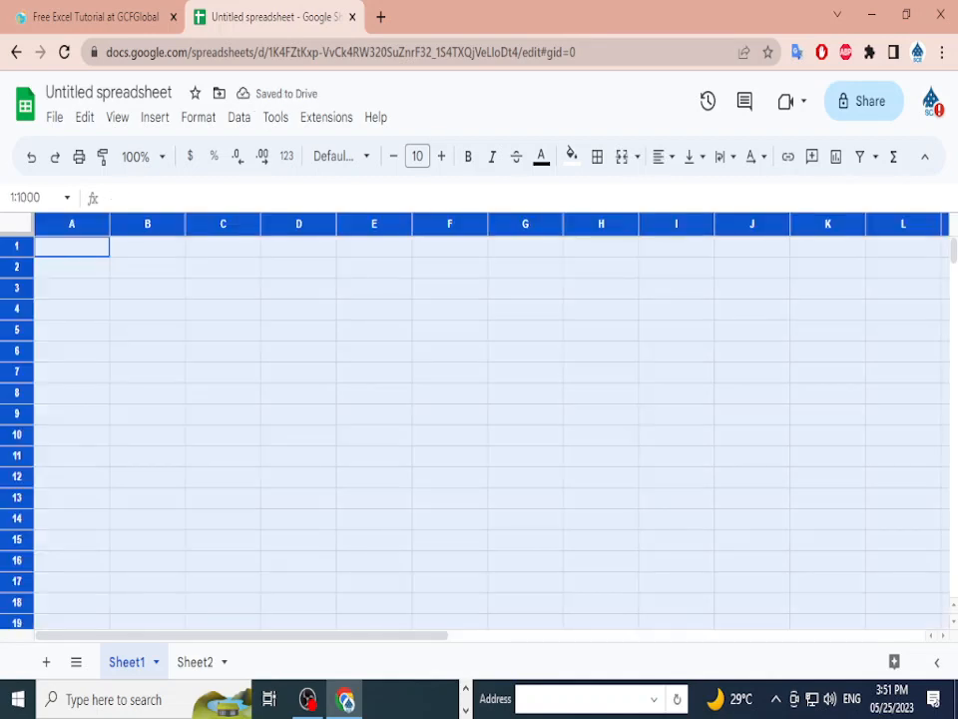
left_click_drag(110, 224, 146, 223)
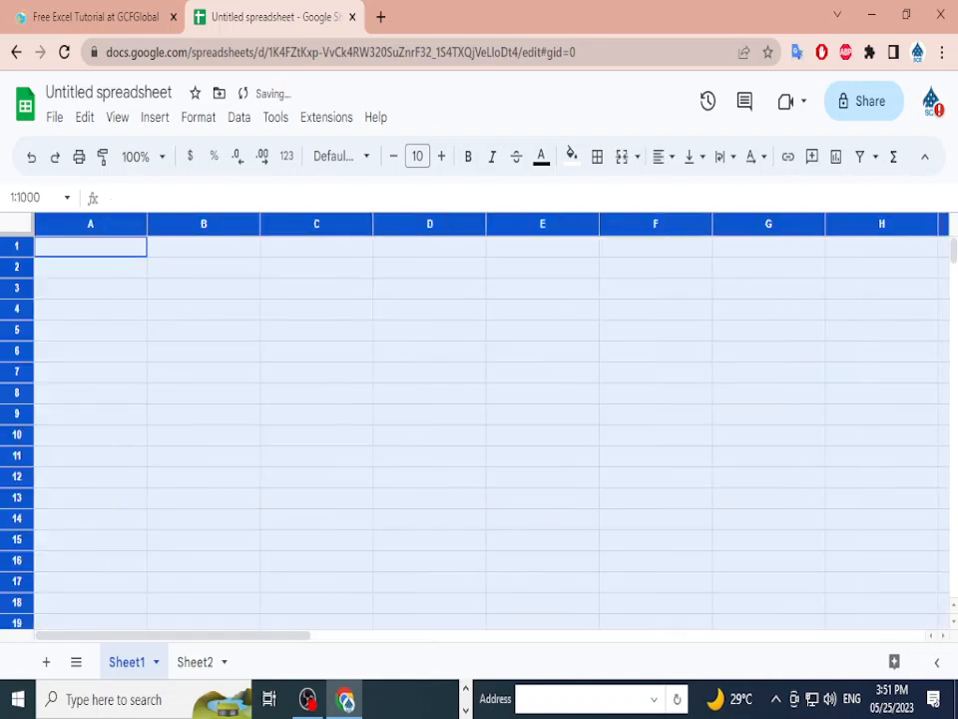
left_click_drag(17, 258, 17, 329)
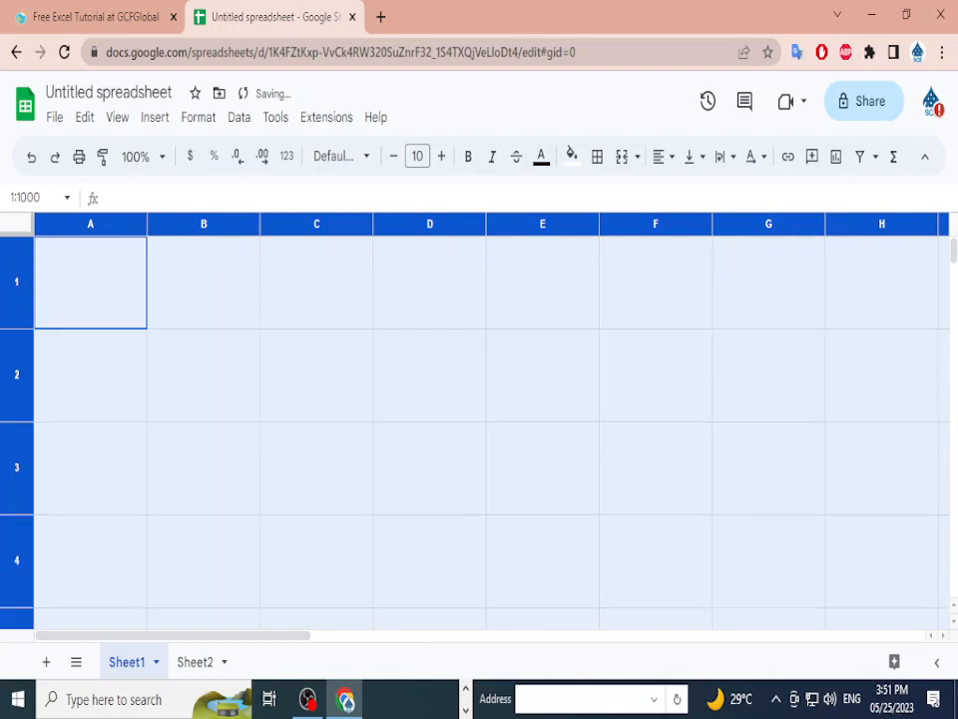
- Undo the row height enlargement on Sheet1, keeping the wider columns
left_click(204, 375)
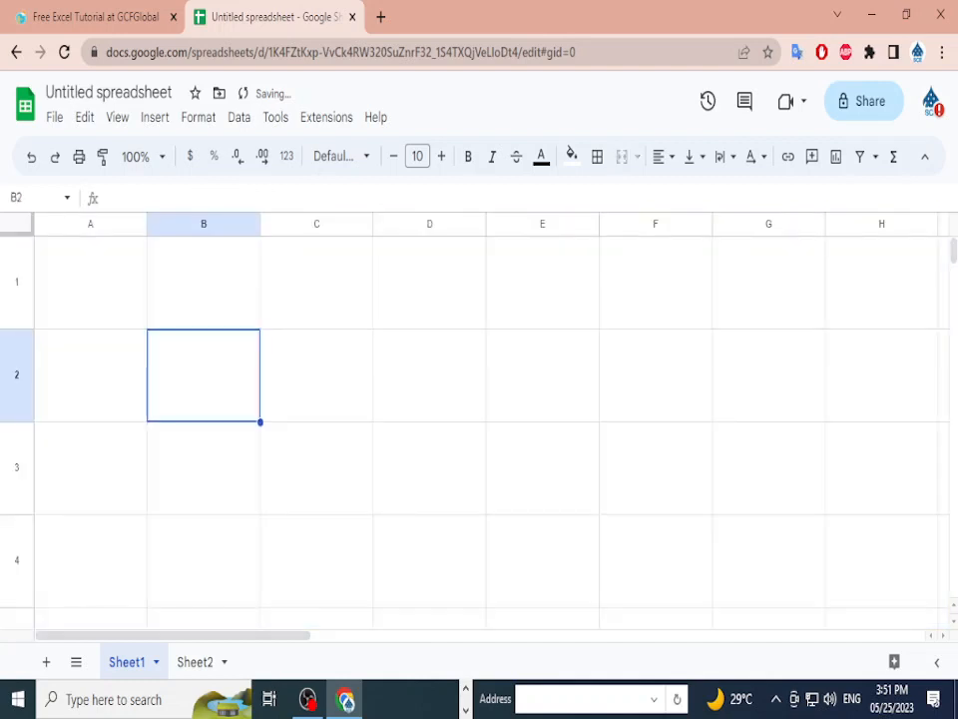
key("ctrl+z")
left_click(316, 456)
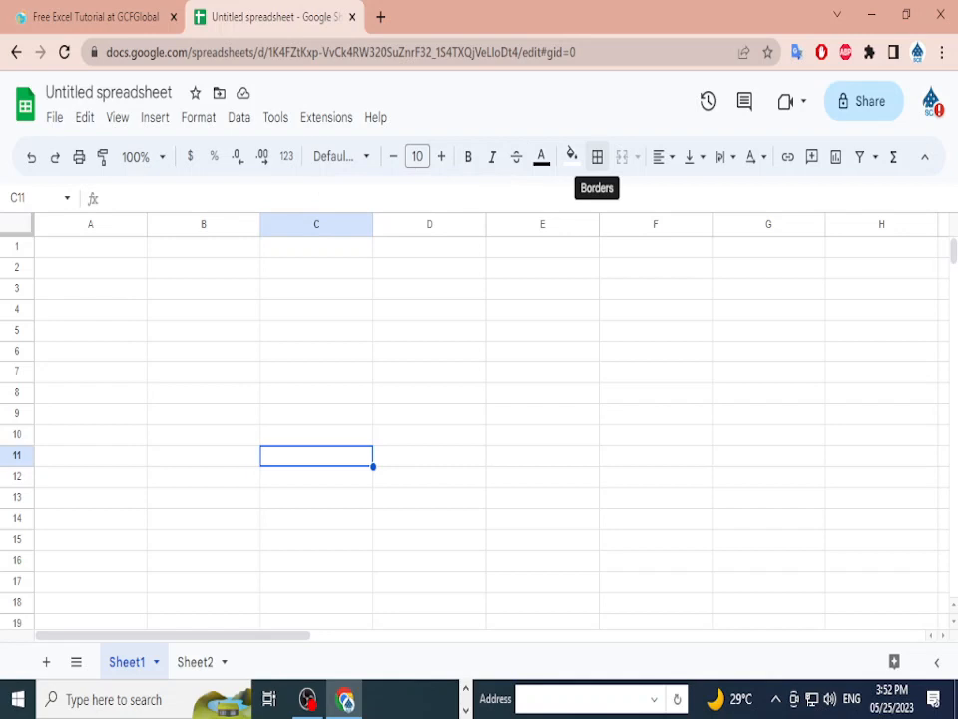
- Look through the border placement and line style options for cell C11 without applying a border
left_click(597, 157)
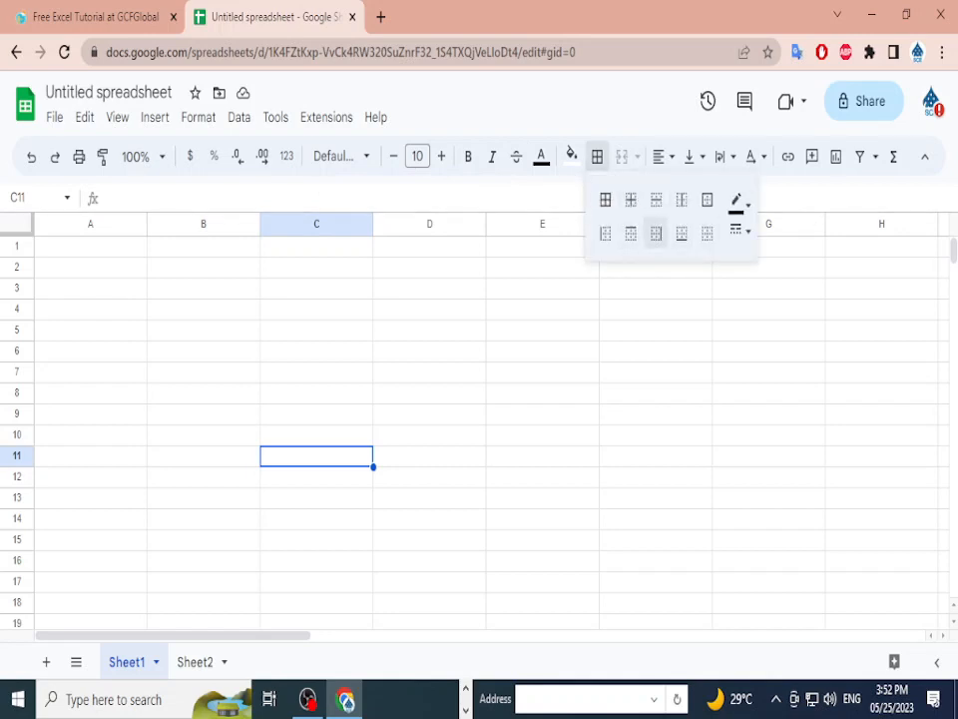
left_click(739, 231)
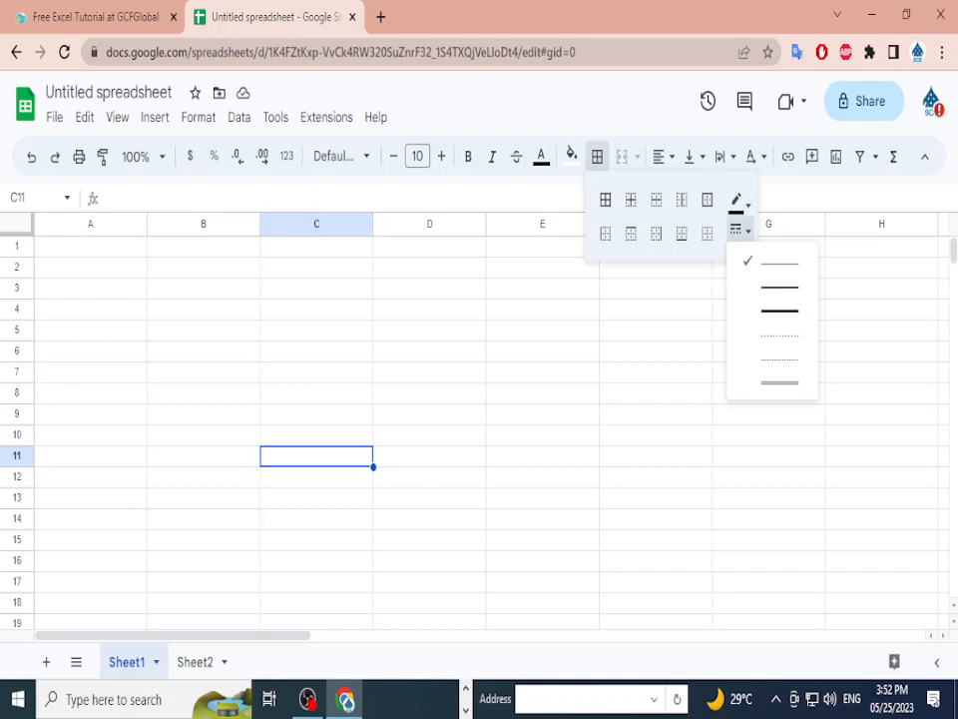
left_click(317, 310)
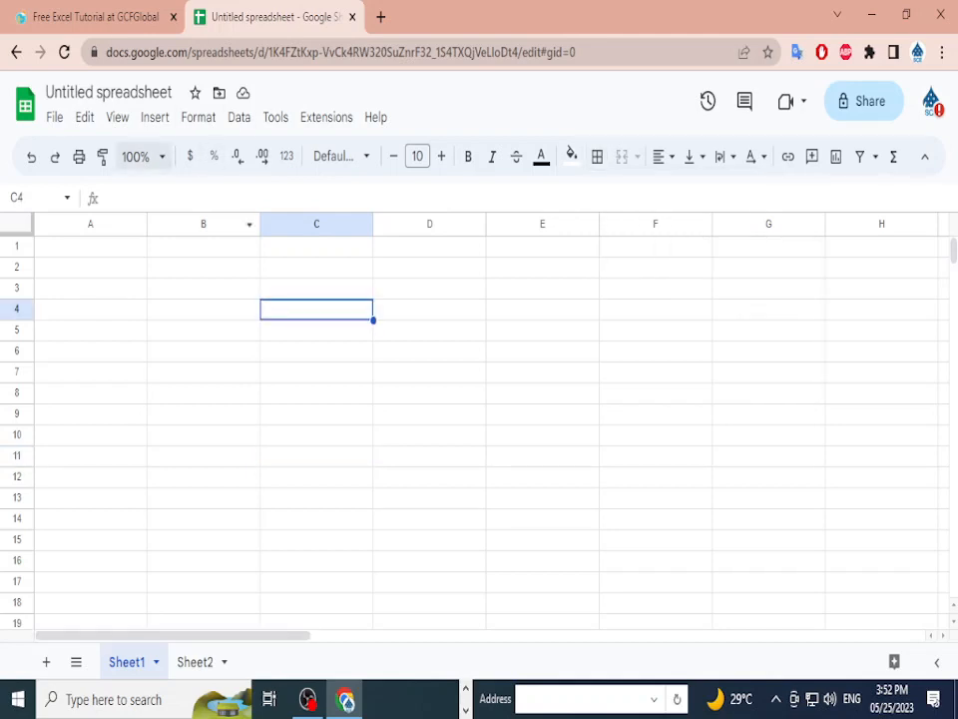
- Rename the spreadsheet file as D2 Demo SHeet
left_click_drag(131, 93, 44, 93)
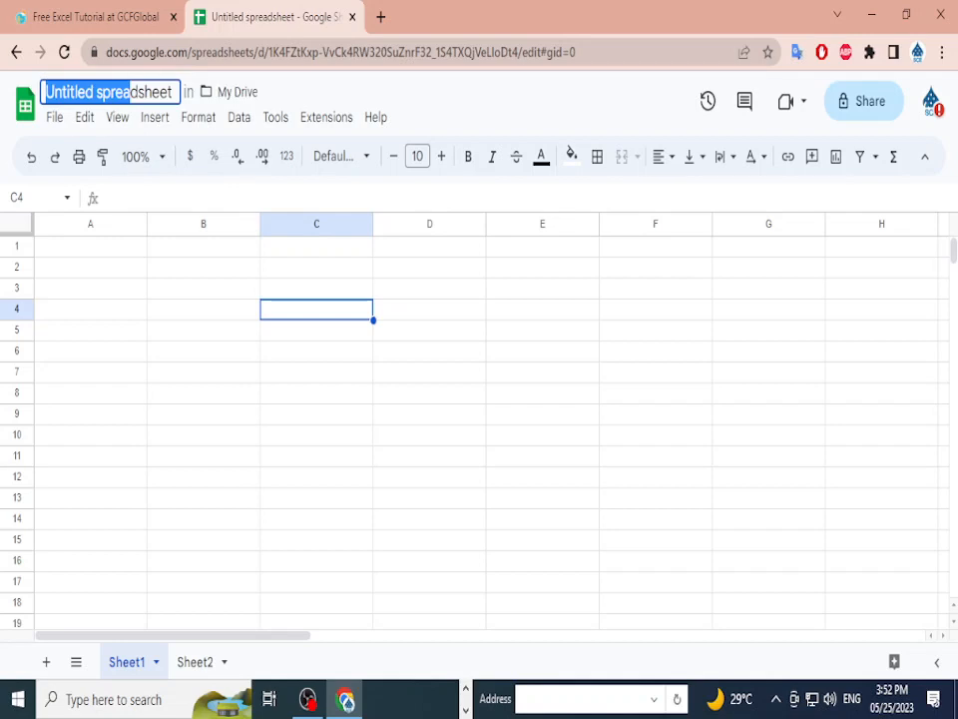
key("BackSpace")
key("ctrl+a")
key("BackSpace")
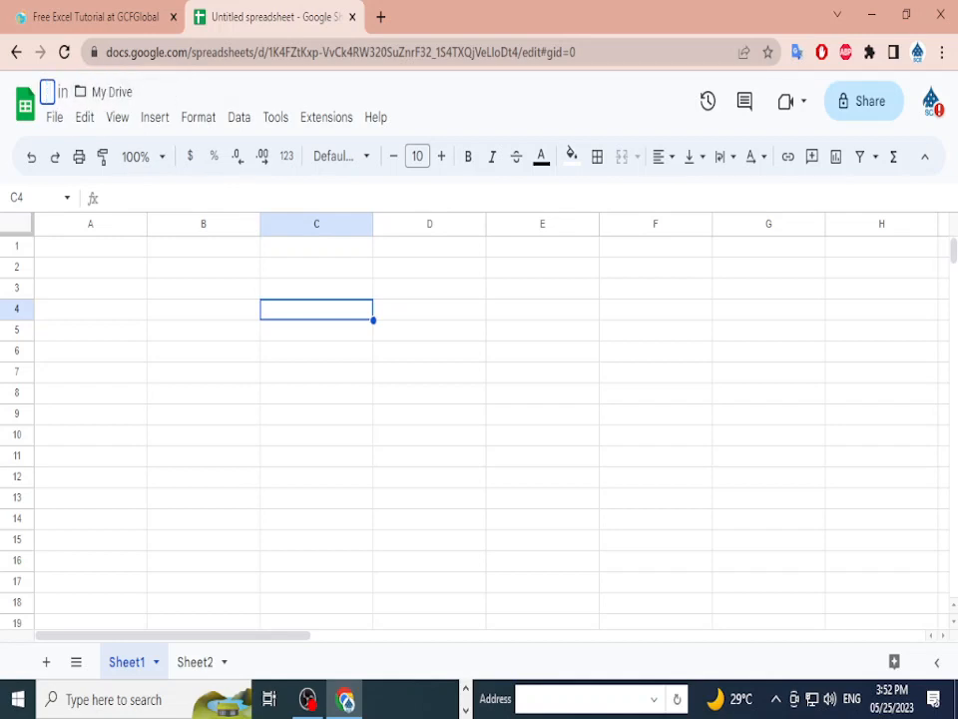
type("D2")
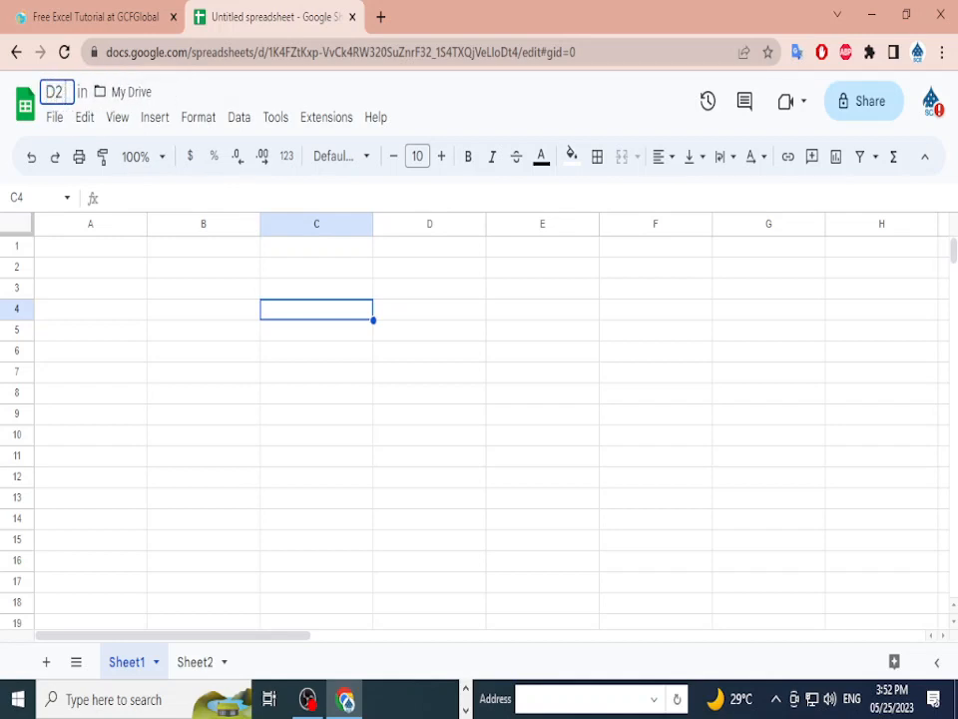
type(" Demo SHeet")
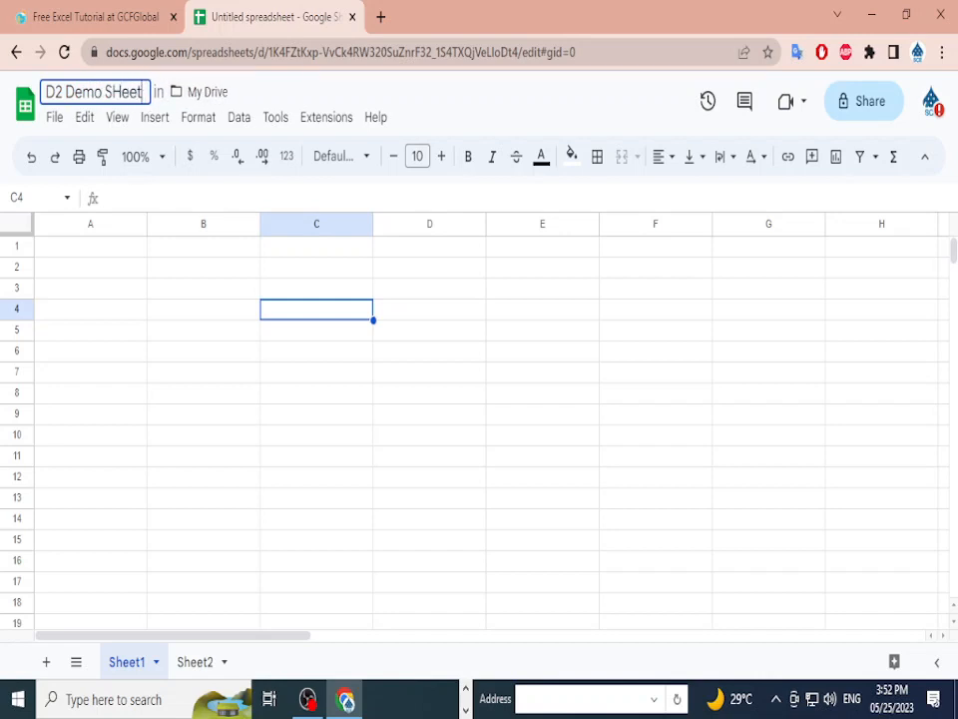
left_click(317, 351)
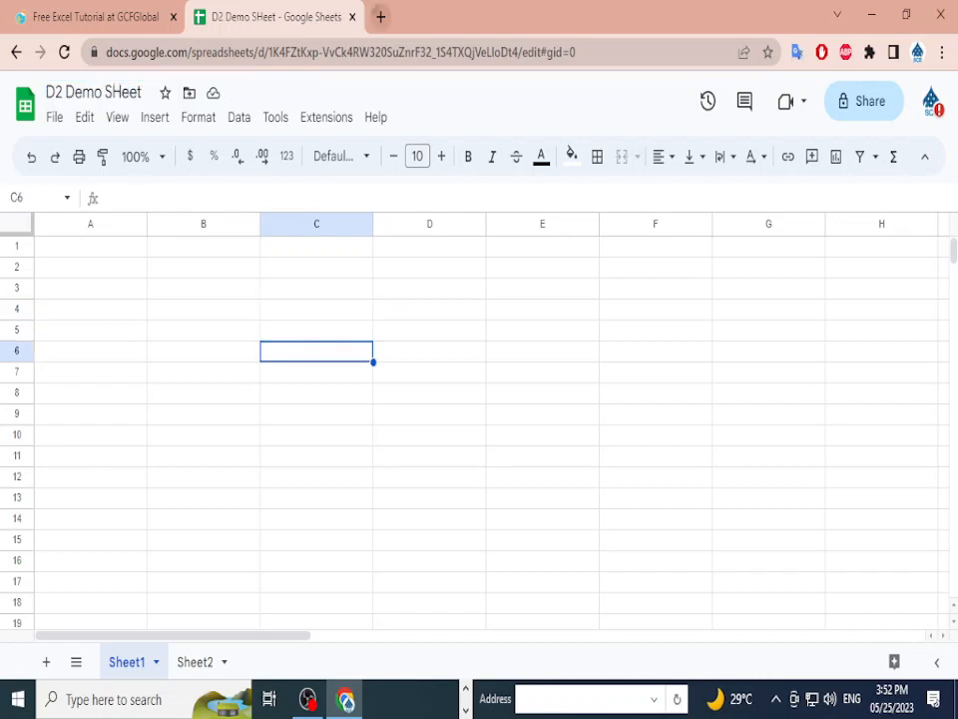
- Close the spreadsheet and reopen D2 Demo SHeet from the Google Sheets file list, reached through the Google apps on a new tab
left_click(380, 17)
left_click(352, 17)
left_click(883, 134)
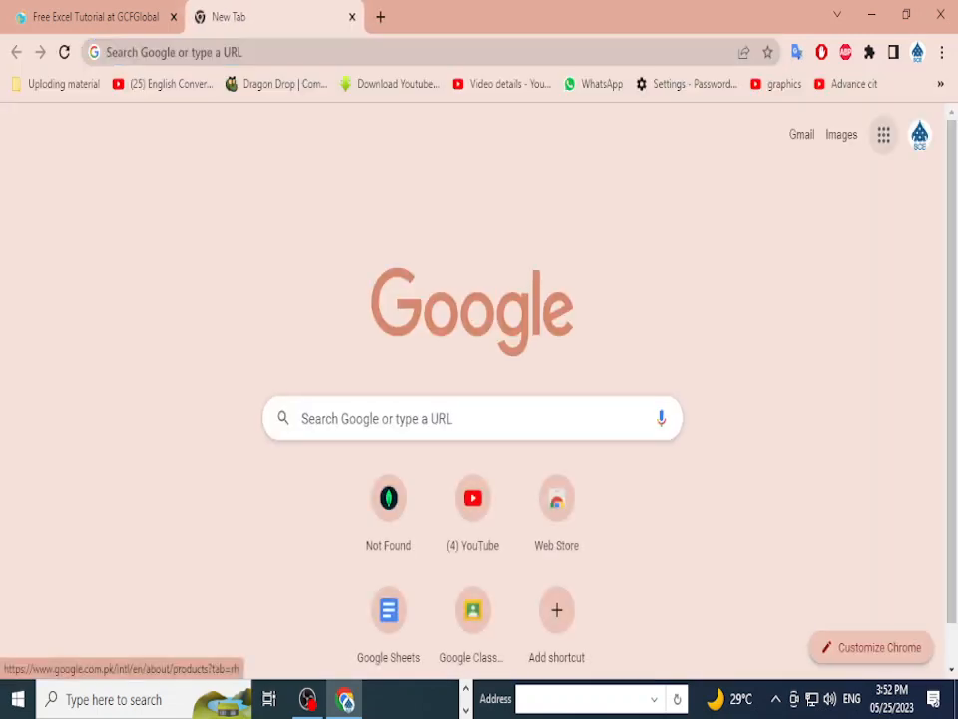
scroll(820, 399, "down", 3)
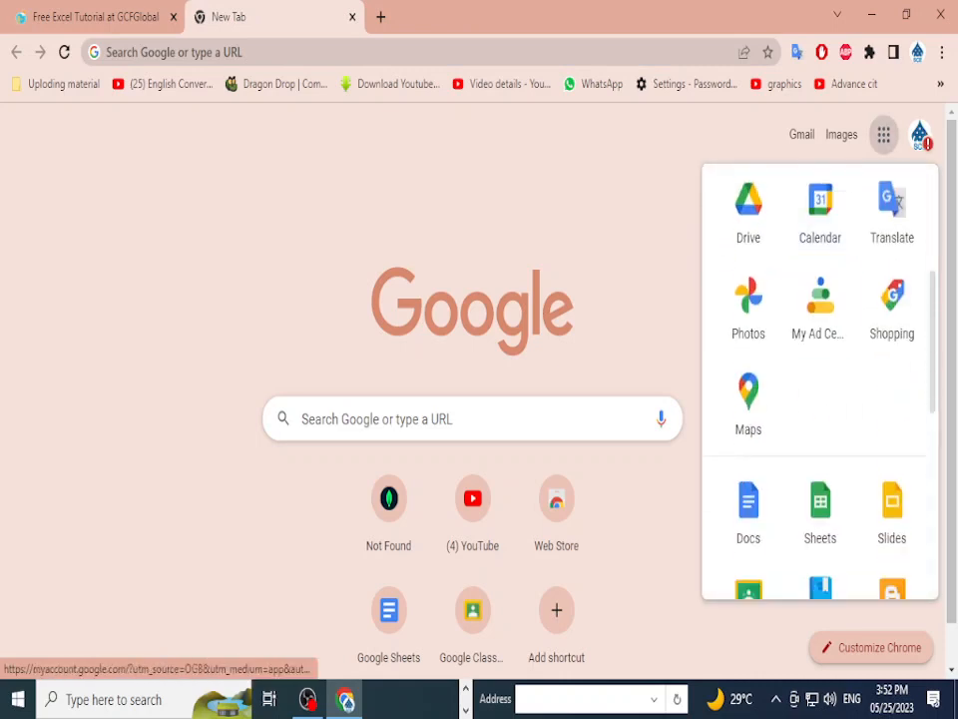
left_click(819, 509)
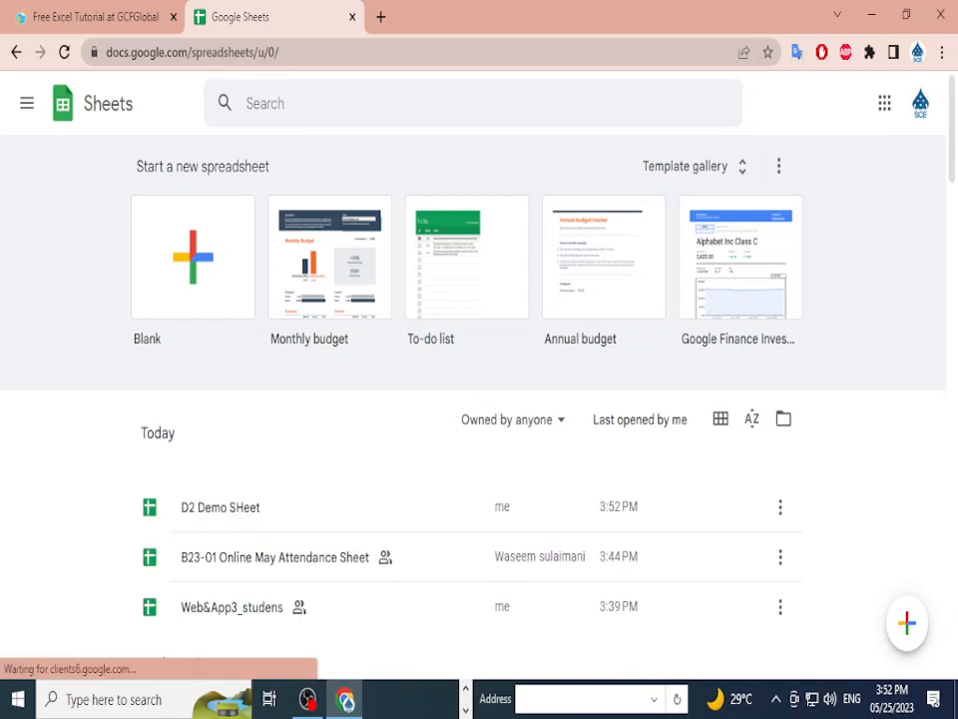
scroll(480, 385, "down", 1)
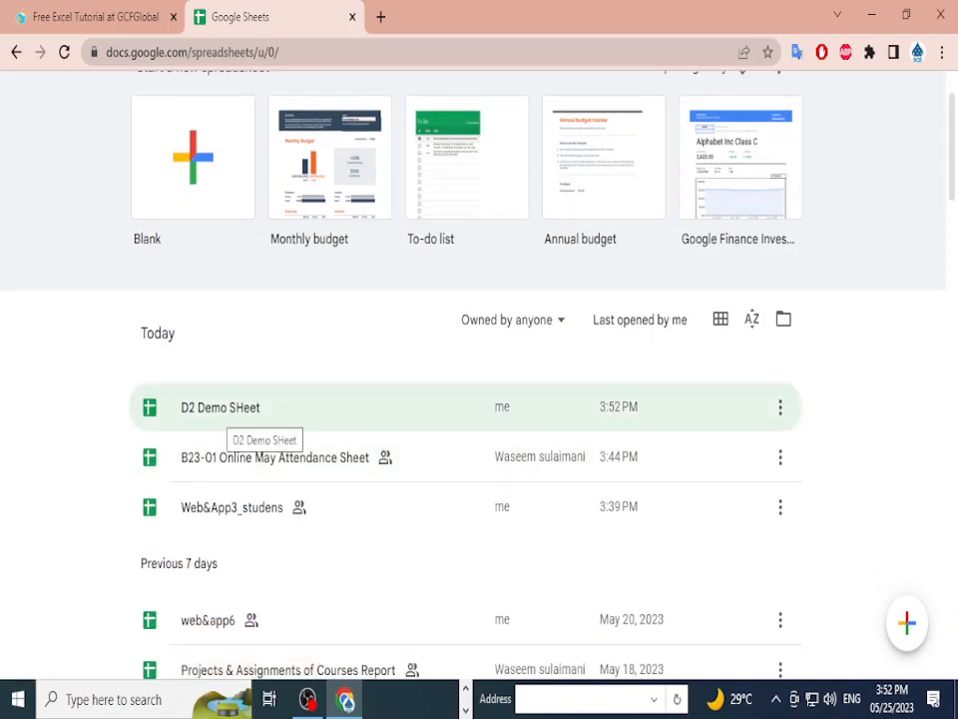
left_click(228, 409)
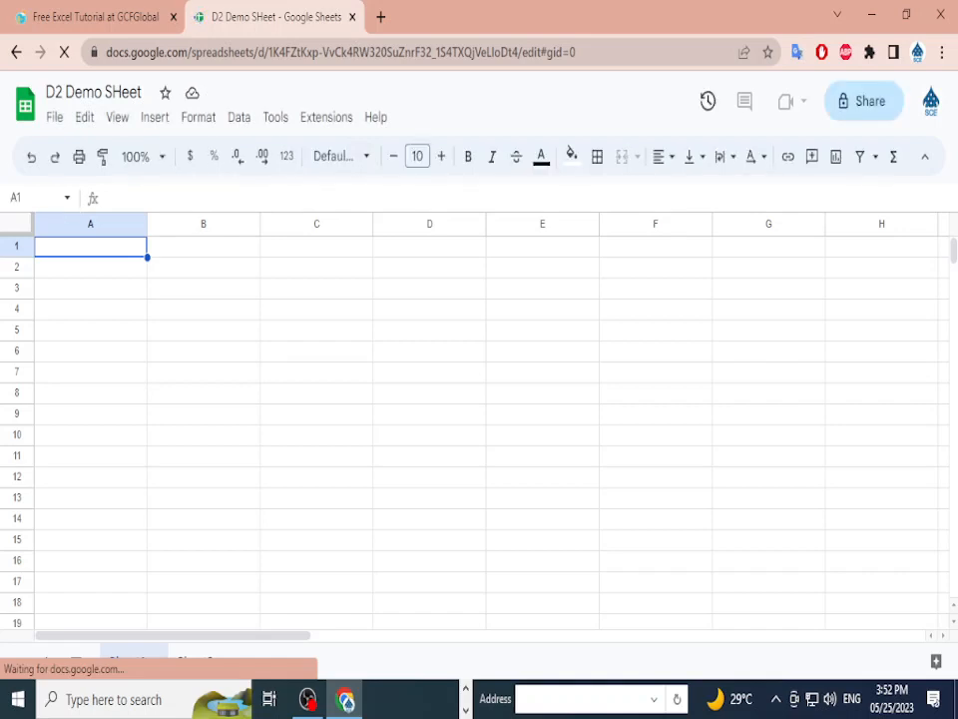
- Restart Chrome with the Suffah Computer profile and reopen D2 Demo SHeet through the Google apps
left_click(941, 15)
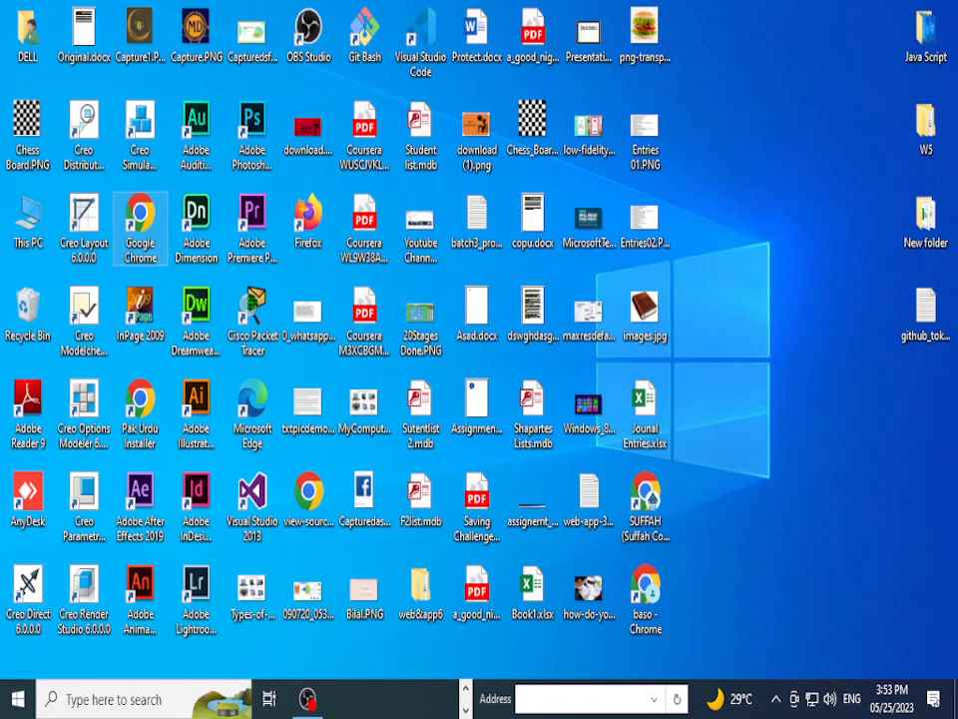
double_click(140, 228)
left_click(811, 30)
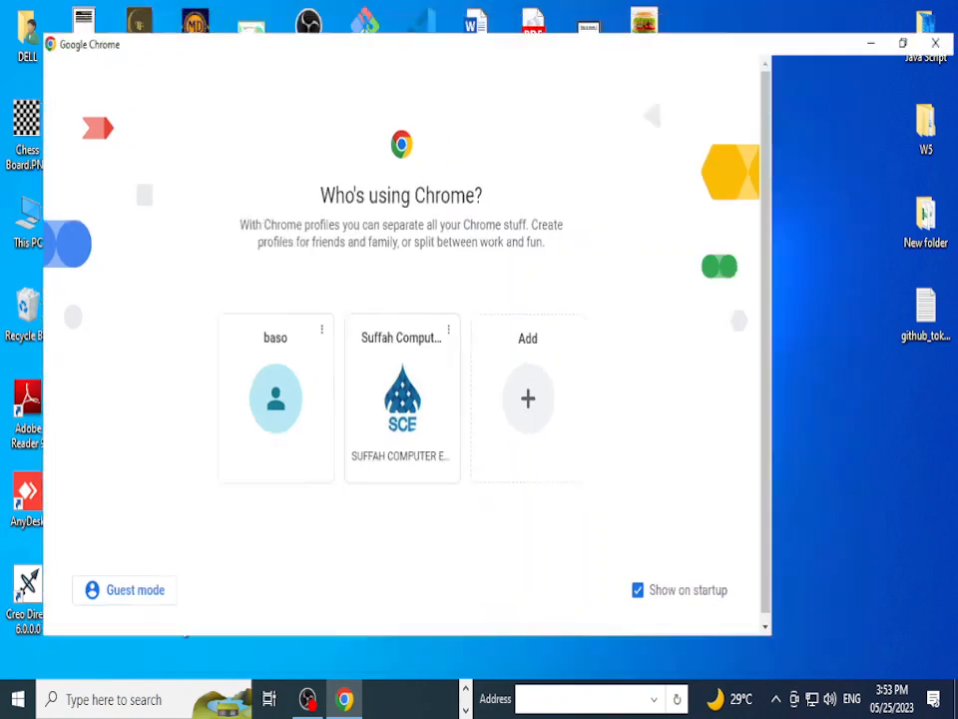
left_click(459, 404)
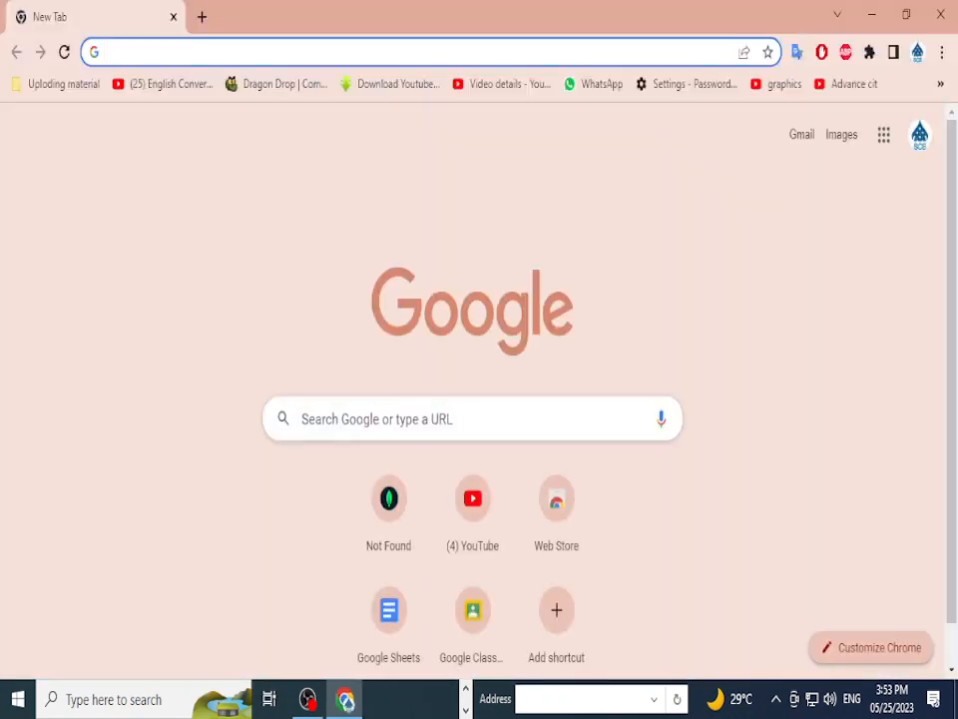
left_click(884, 134)
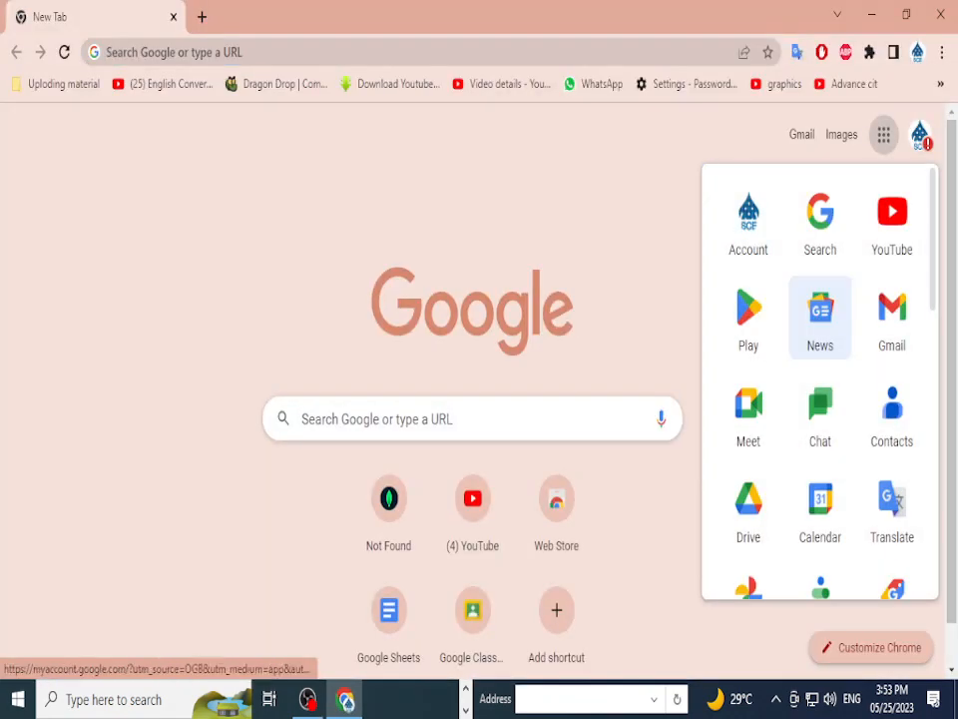
scroll(820, 379, "down", 4)
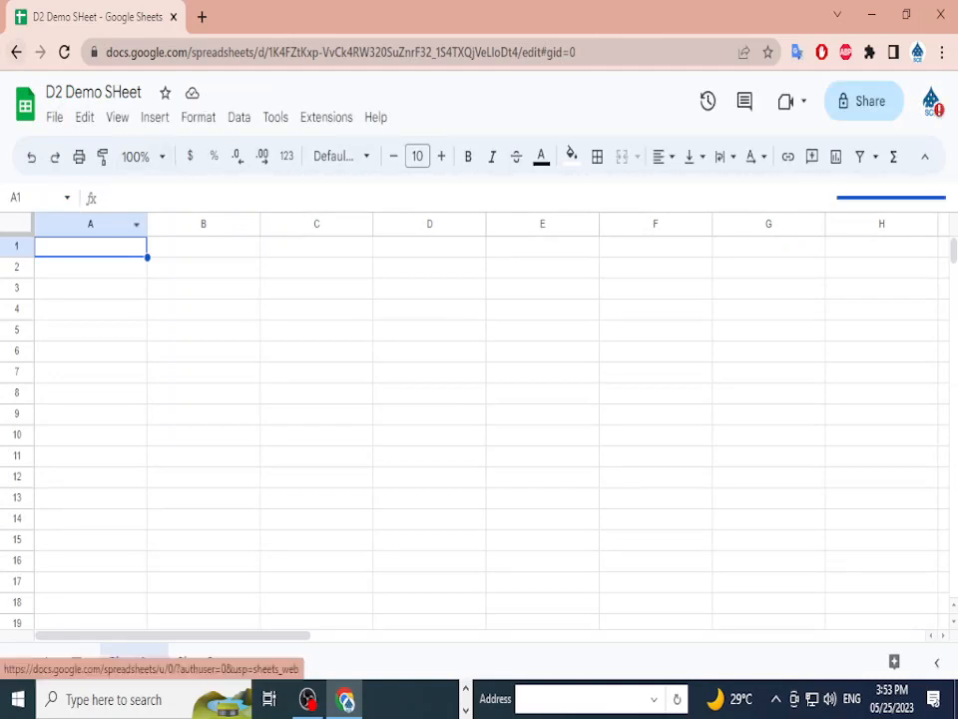
- Return to the Google Sheets file list and open the B23-01 Online May Attendance Sheet with its sharing settings
left_click(24, 102)
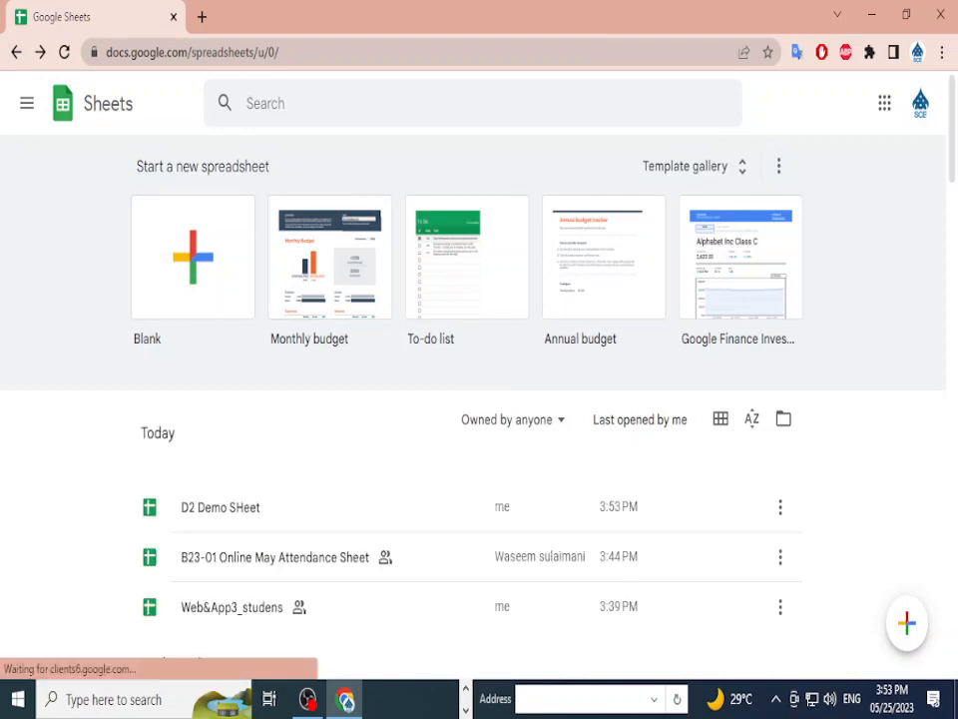
scroll(479, 399, "down", 2)
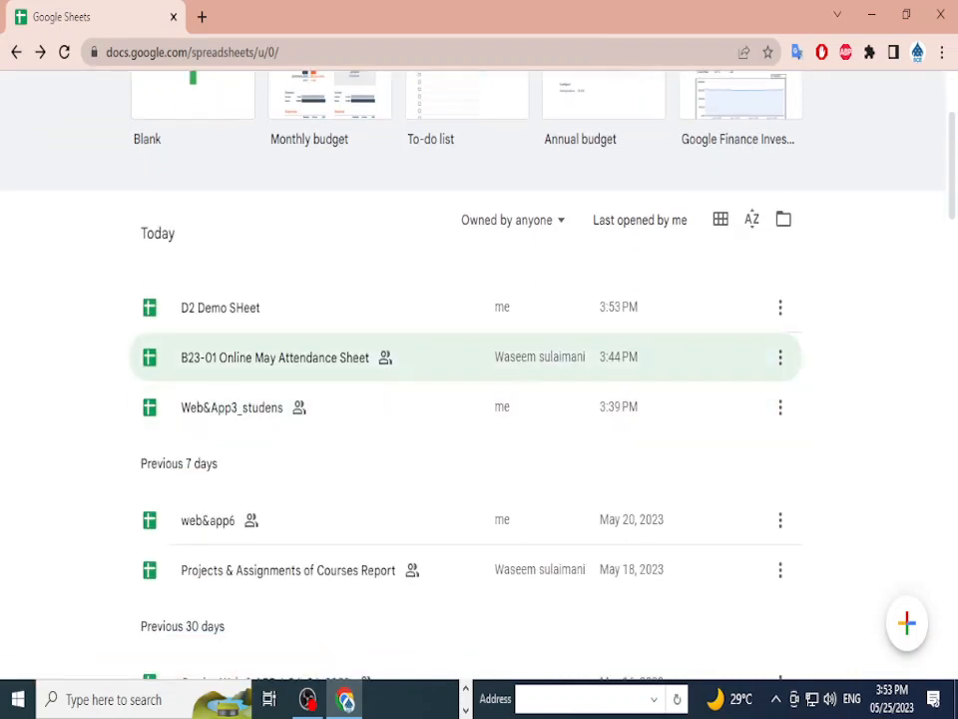
left_click(486, 382)
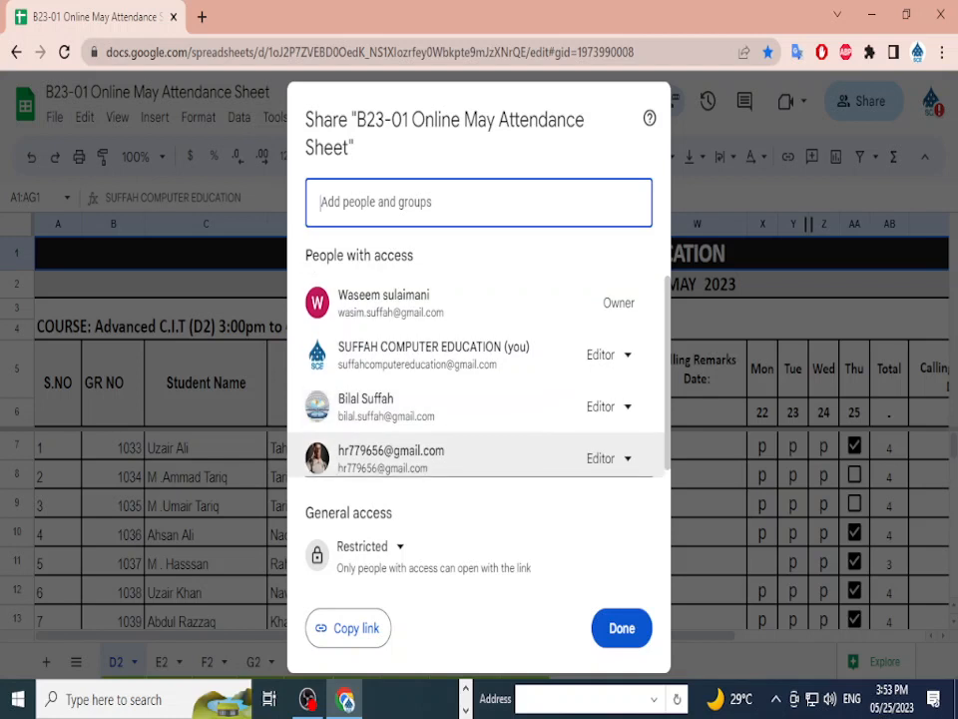
- Review the people with access to the attendance sheet and the available permission roles, then close the sharing settings
mouse_move(429, 303)
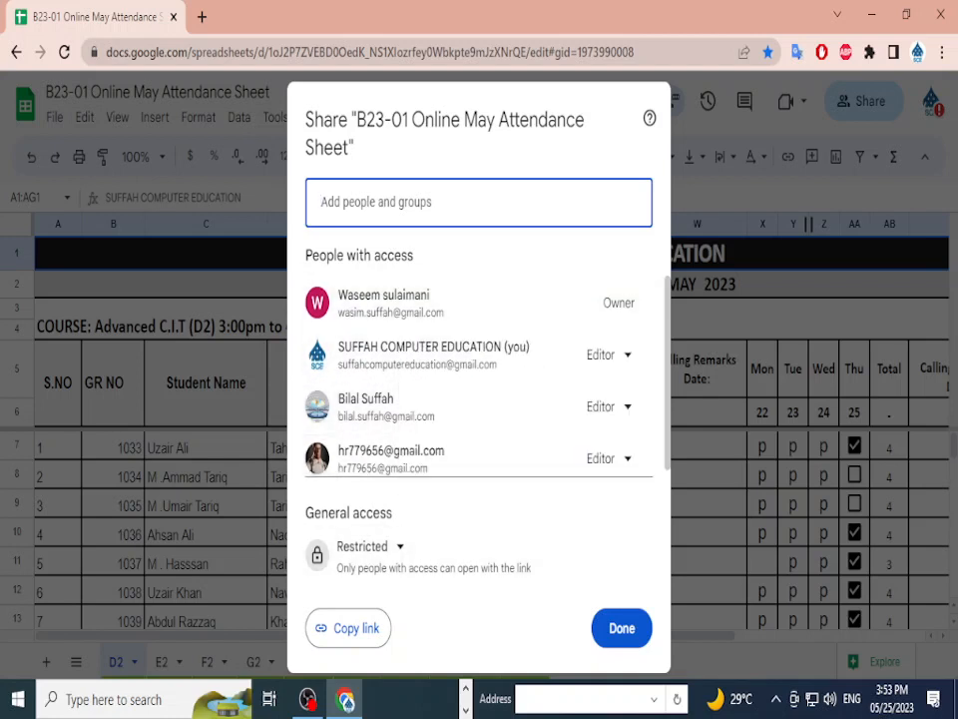
left_click(611, 354)
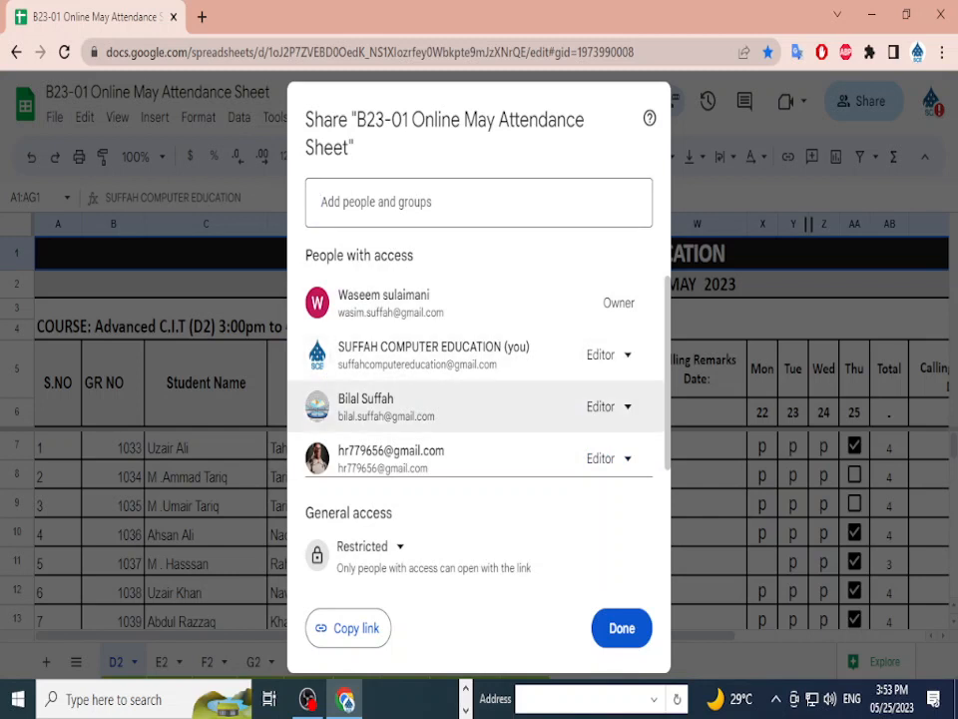
scroll(439, 454, "down", 1)
mouse_move(419, 451)
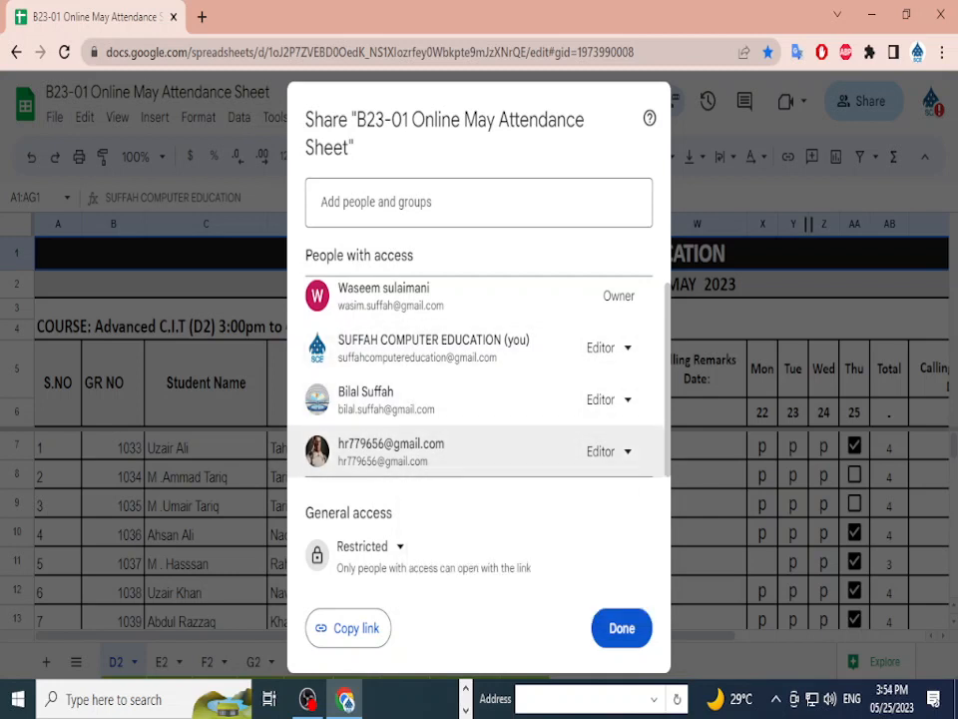
left_click(607, 348)
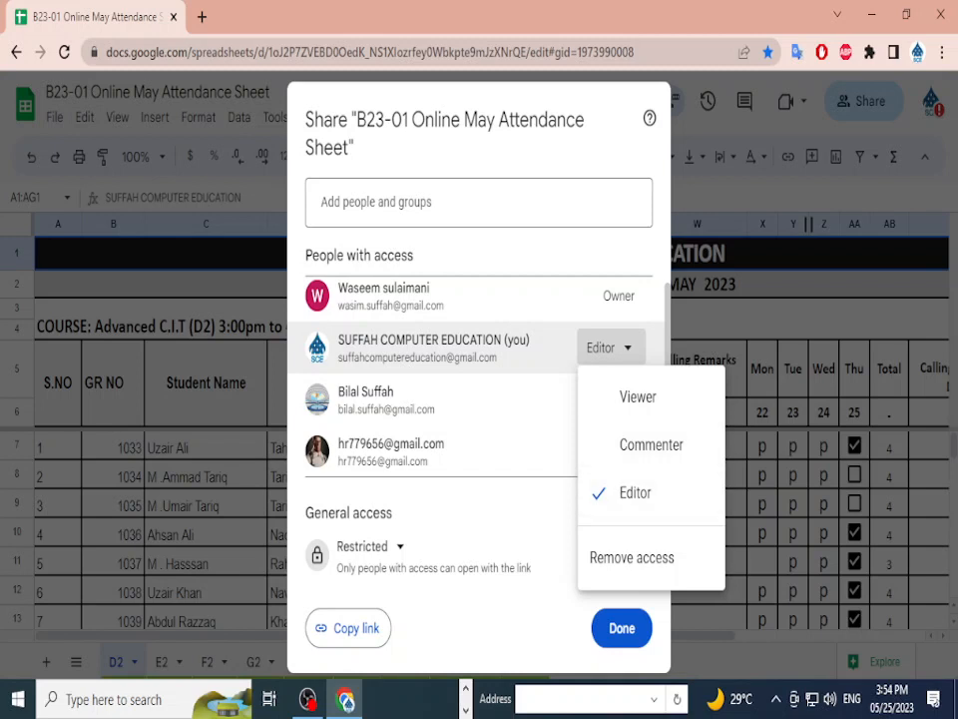
key("Escape")
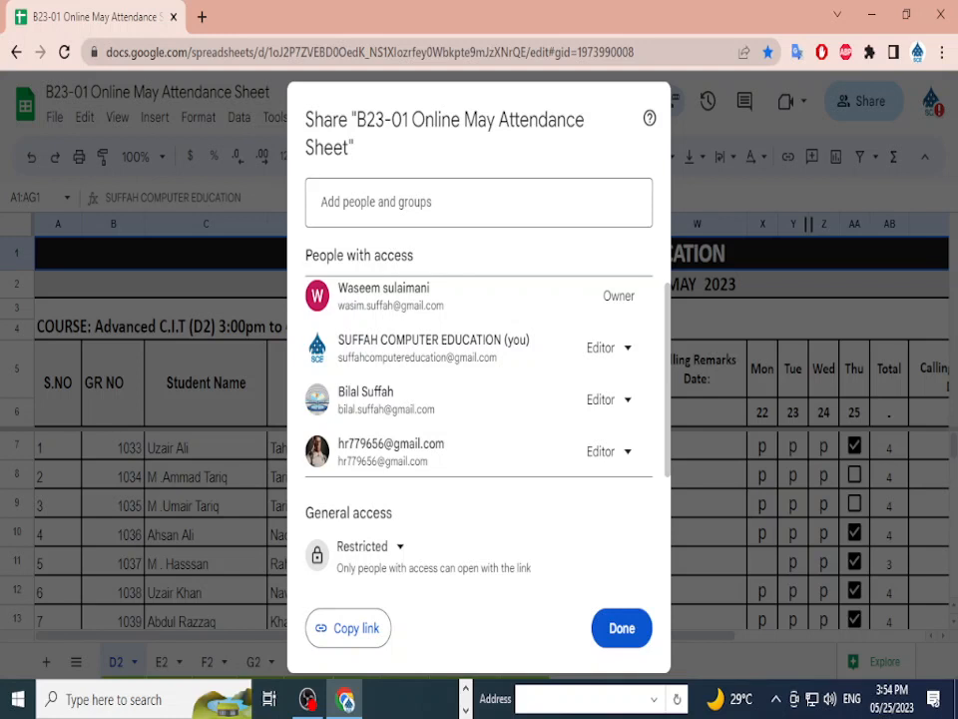
left_click(622, 628)
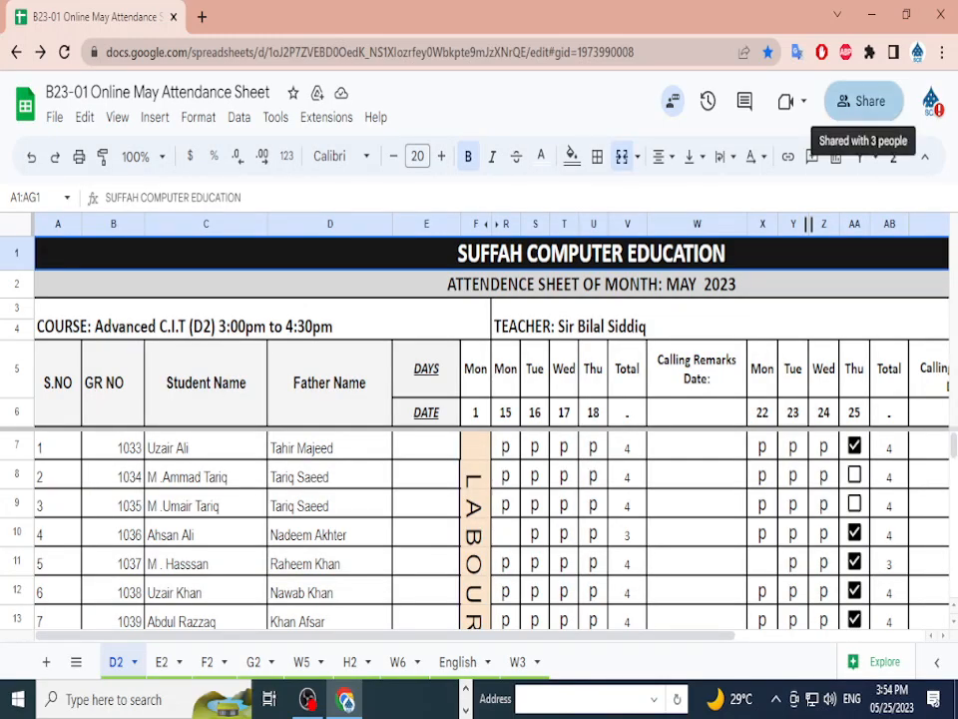
- Try sharing the attendance sheet with a suggested contact as Editor with notification, and cancel without sending
left_click(864, 101)
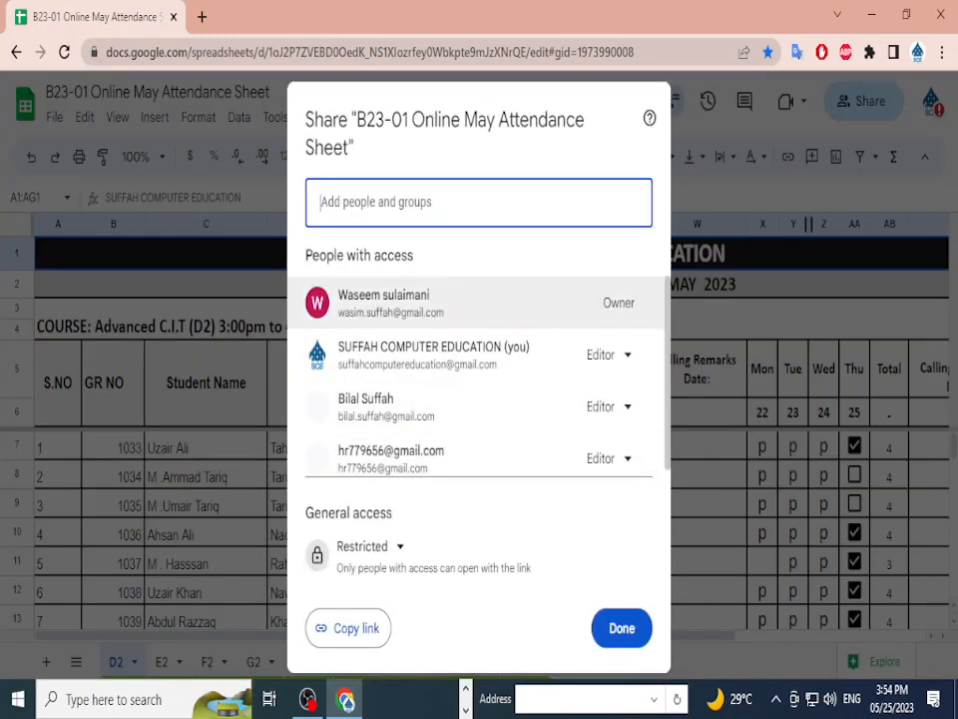
left_click(462, 202)
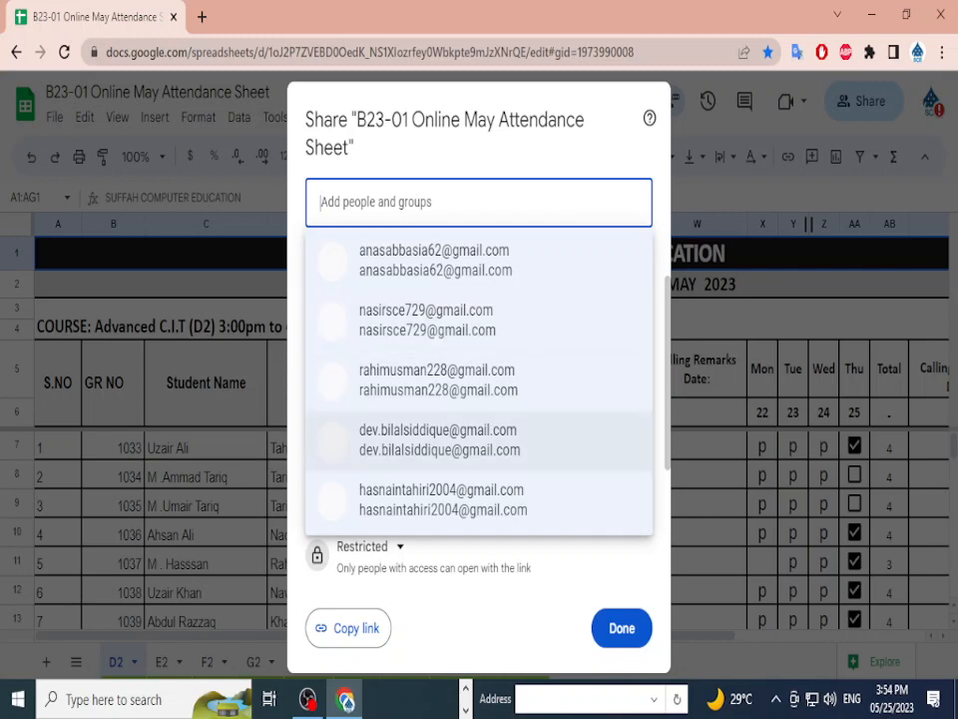
left_click(440, 439)
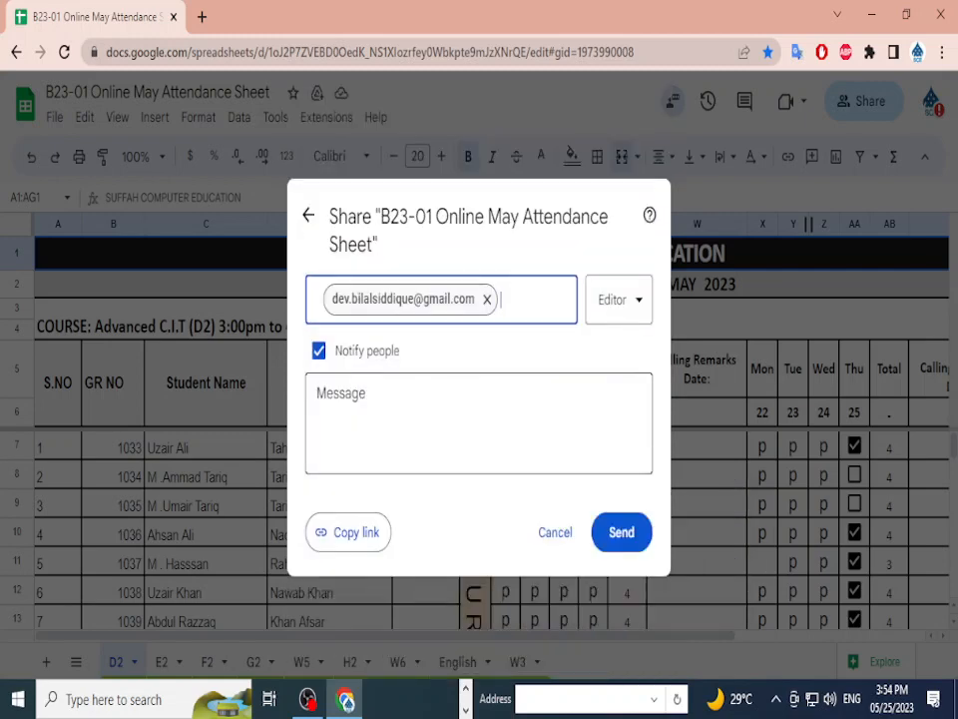
left_click(440, 437)
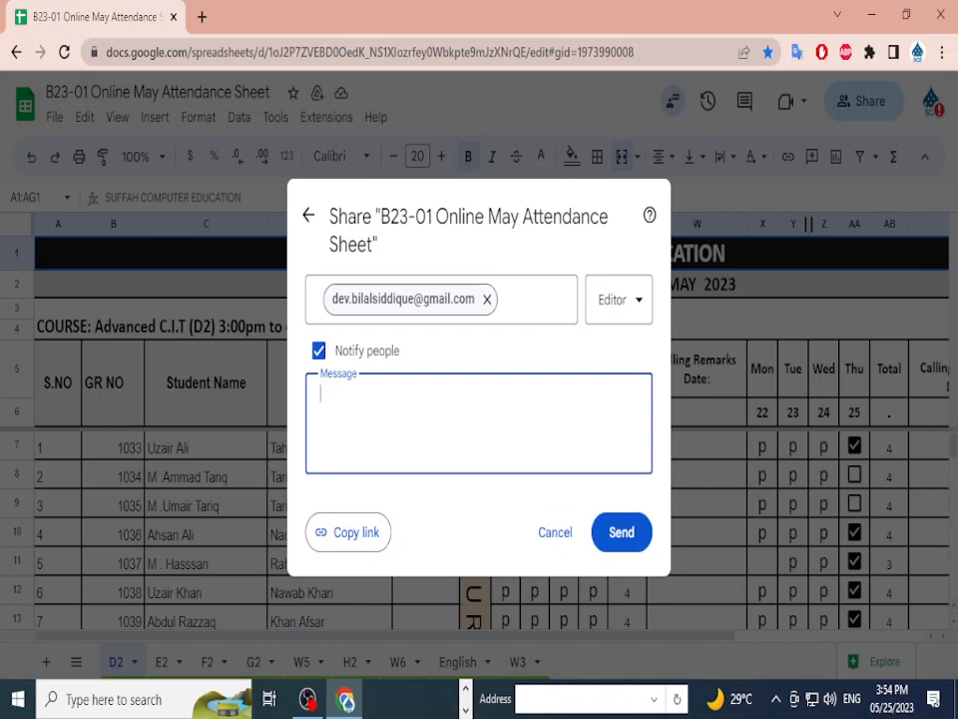
left_click(549, 526)
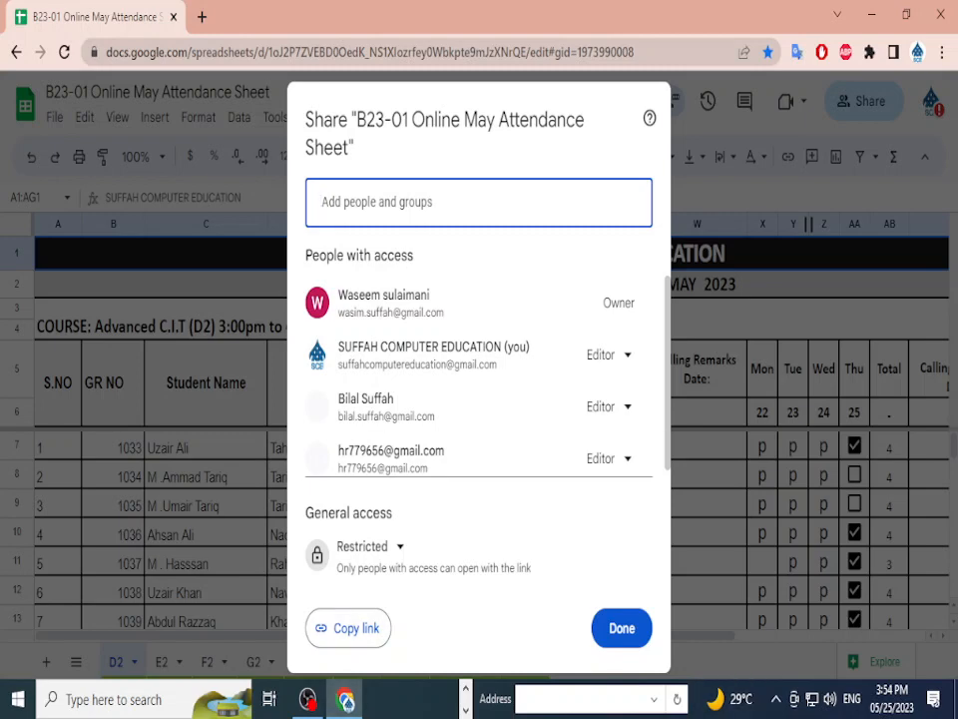
key("Escape")
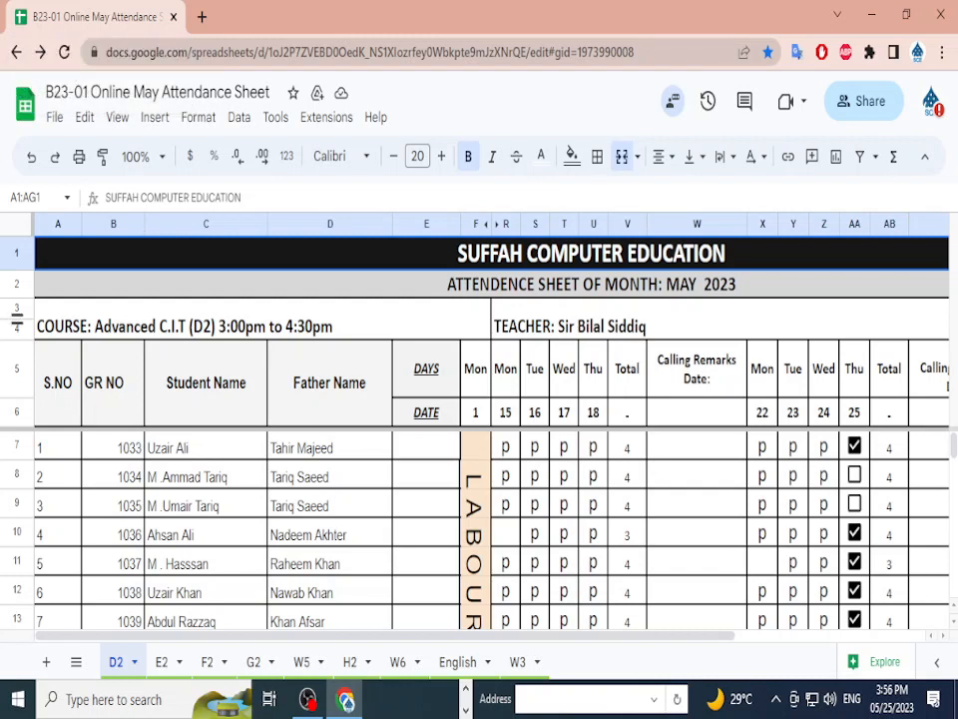
- Examine the D2 attendance sheet's student rows and date columns through to the Grand Total
double_click(17, 320)
scroll(479, 529, "down", 2)
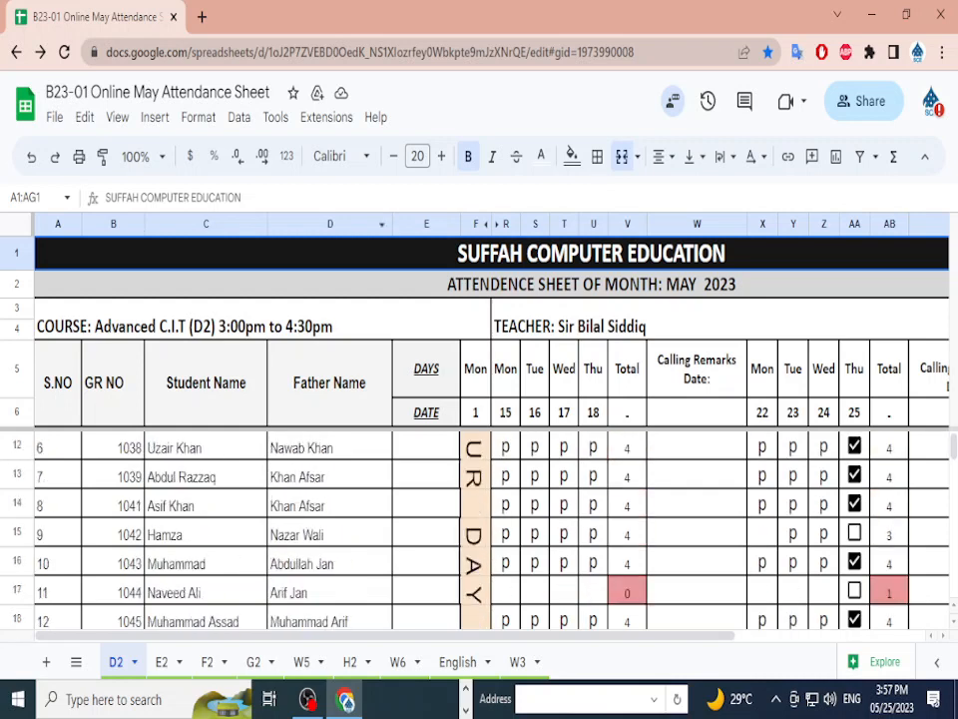
scroll(479, 529, "up", 1)
scroll(479, 429, "right", 5)
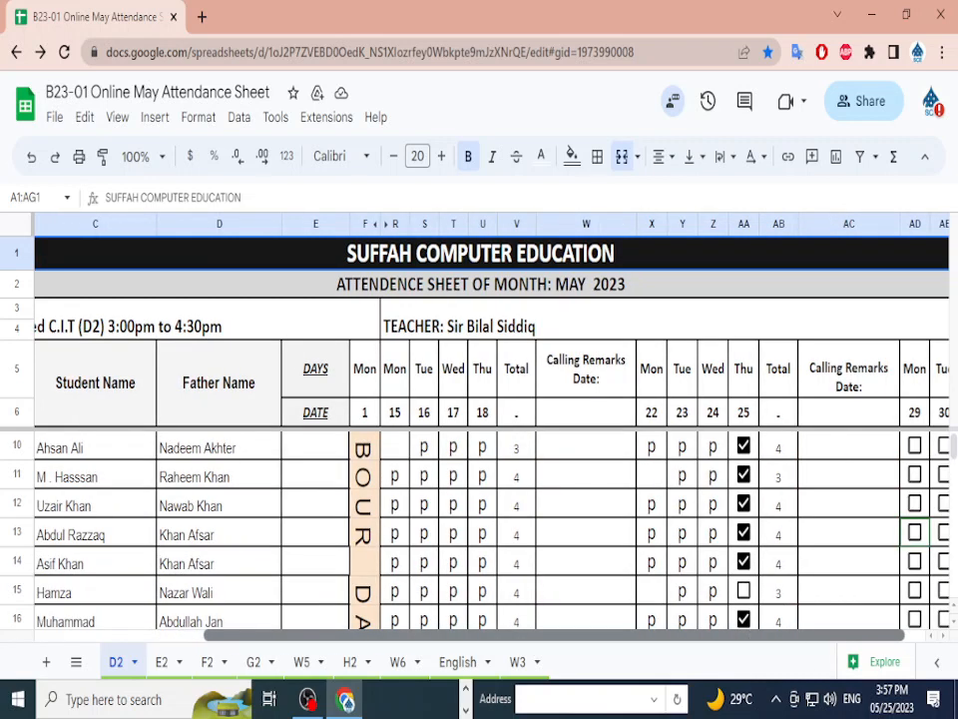
scroll(479, 529, "down", 6)
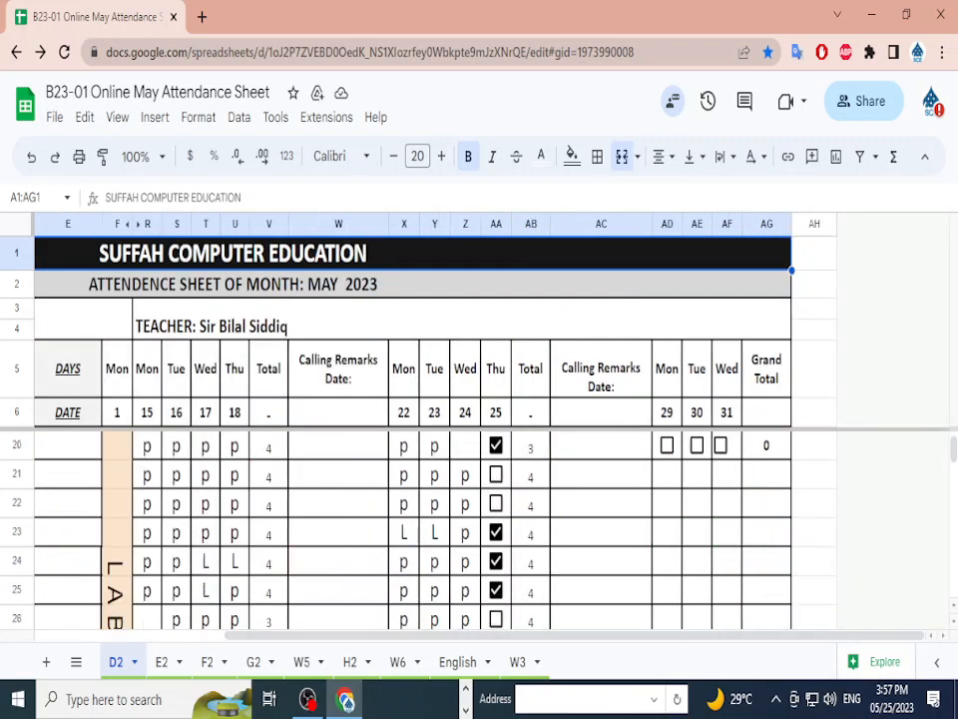
scroll(479, 529, "up", 7)
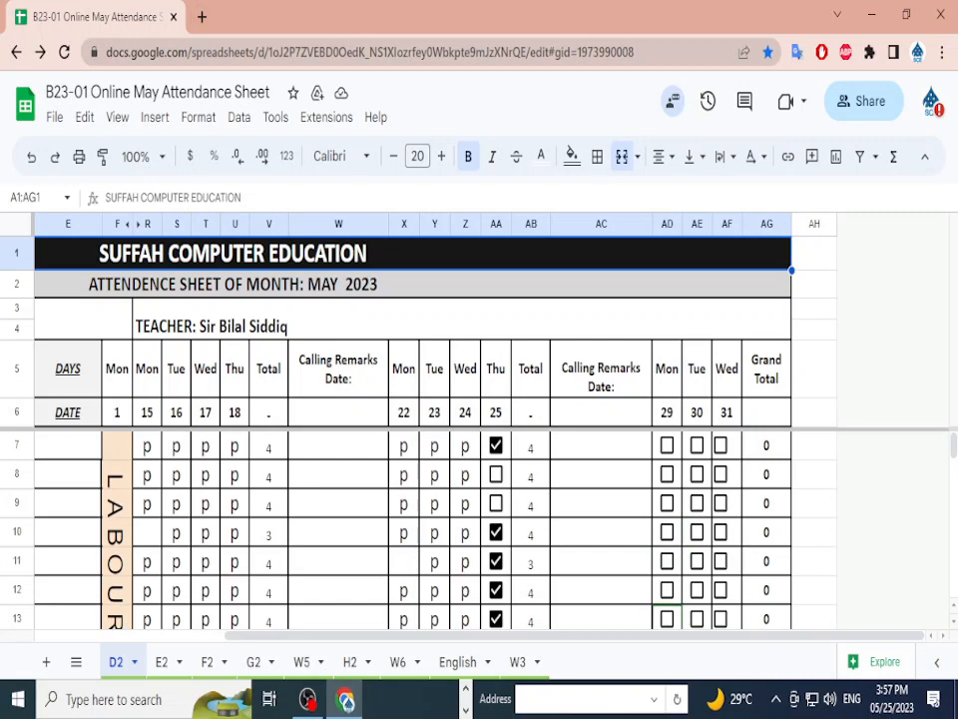
scroll(479, 429, "left", 5)
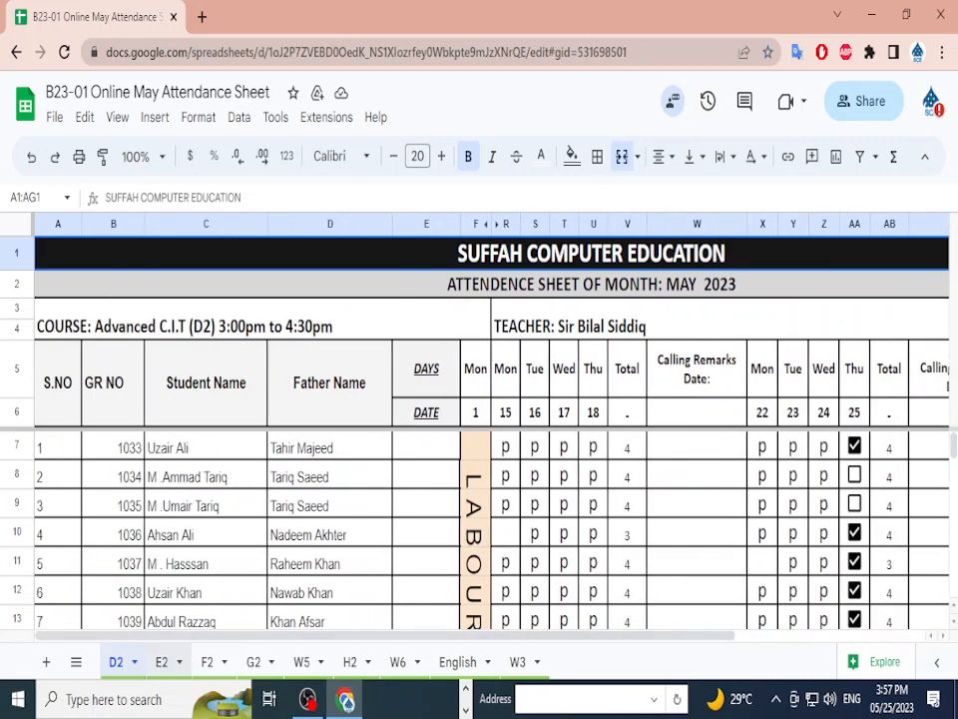
- Look over the E2 and F2 class attendance sheets and return to the D2 sheet
left_click(162, 662)
left_click(207, 662)
scroll(479, 539, "down", 2)
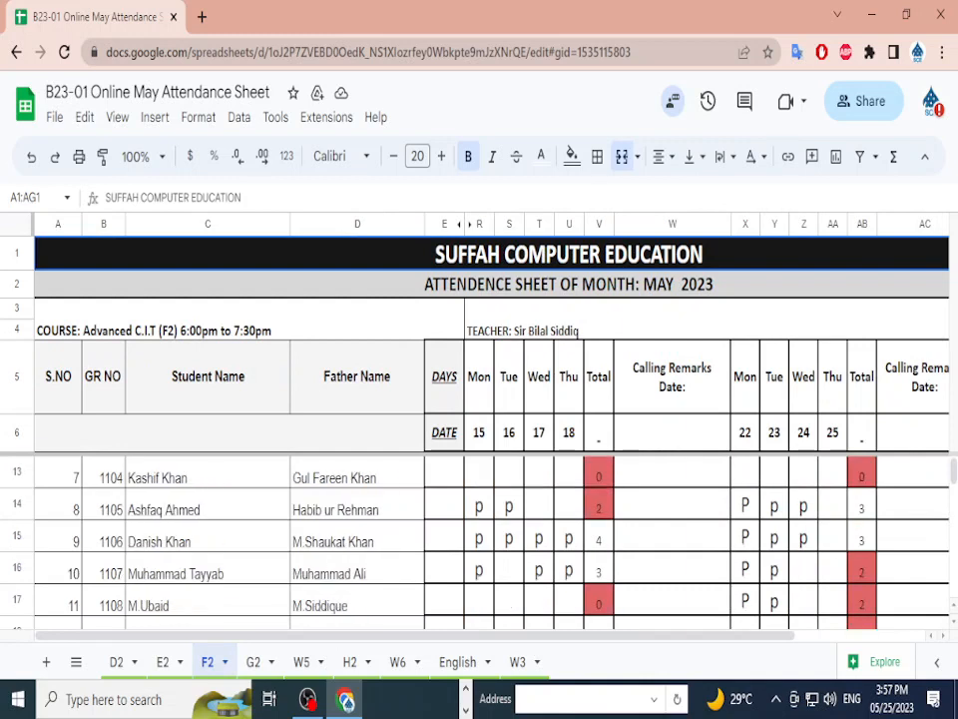
scroll(479, 539, "up", 2)
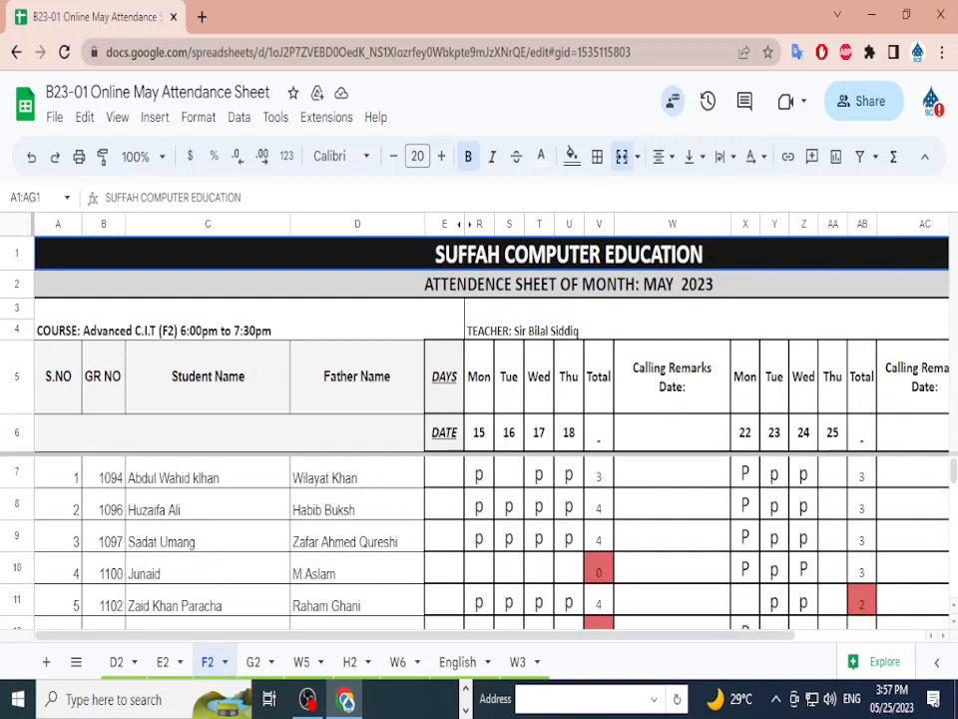
scroll(479, 539, "down", 2)
scroll(479, 539, "up", 2)
left_click(116, 662)
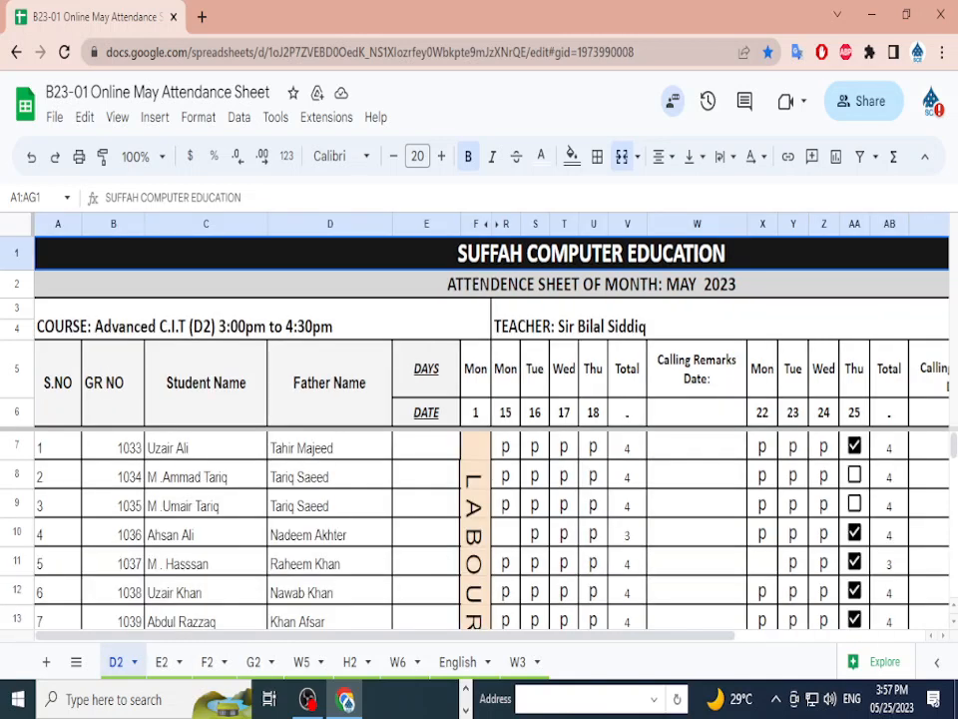
scroll(479, 539, "down", 2)
scroll(479, 539, "up", 2)
- Inspect the weekly total formulas in V7 and V10 and the attendance marks in R10:U10 that V10 counts
left_click(627, 448)
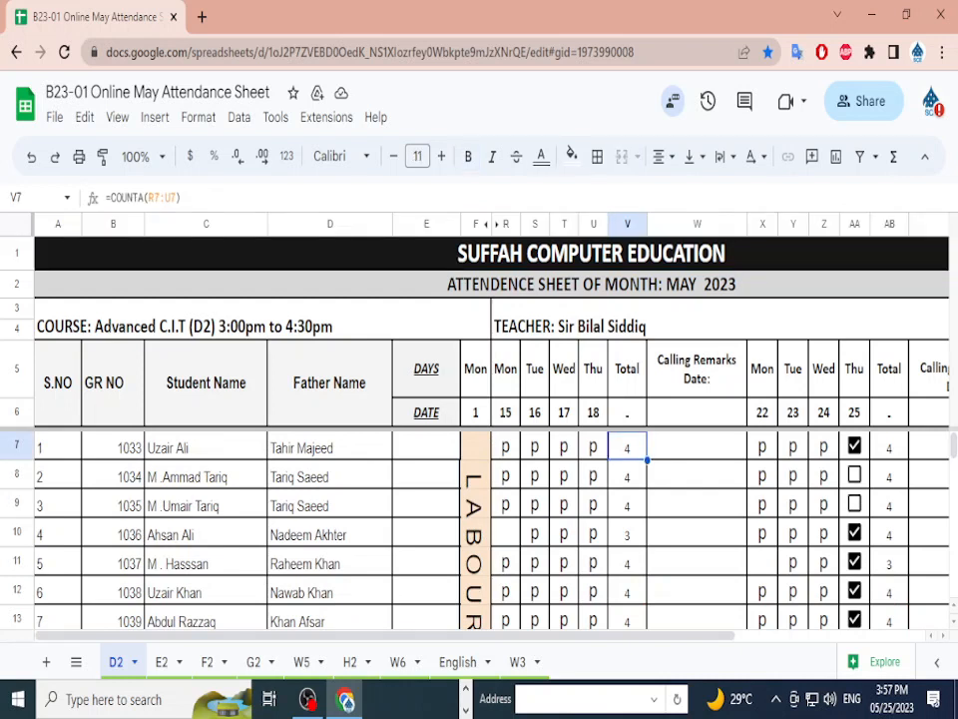
left_click(696, 447)
left_click(627, 447)
left_click(627, 534)
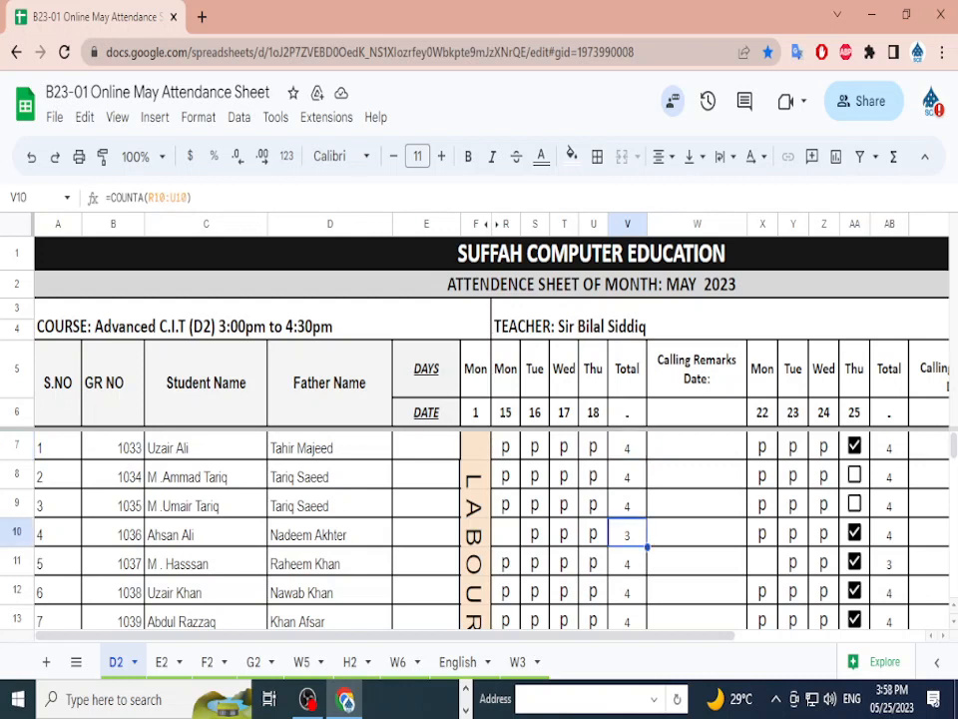
left_click(507, 534)
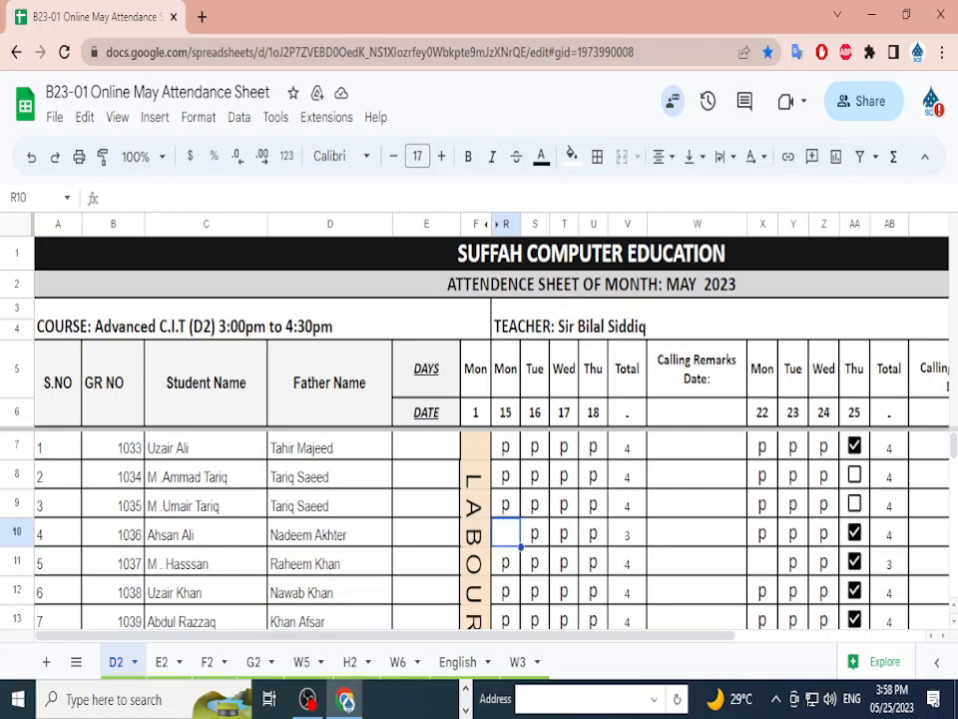
left_click(593, 534)
left_click(564, 534)
left_click(535, 534)
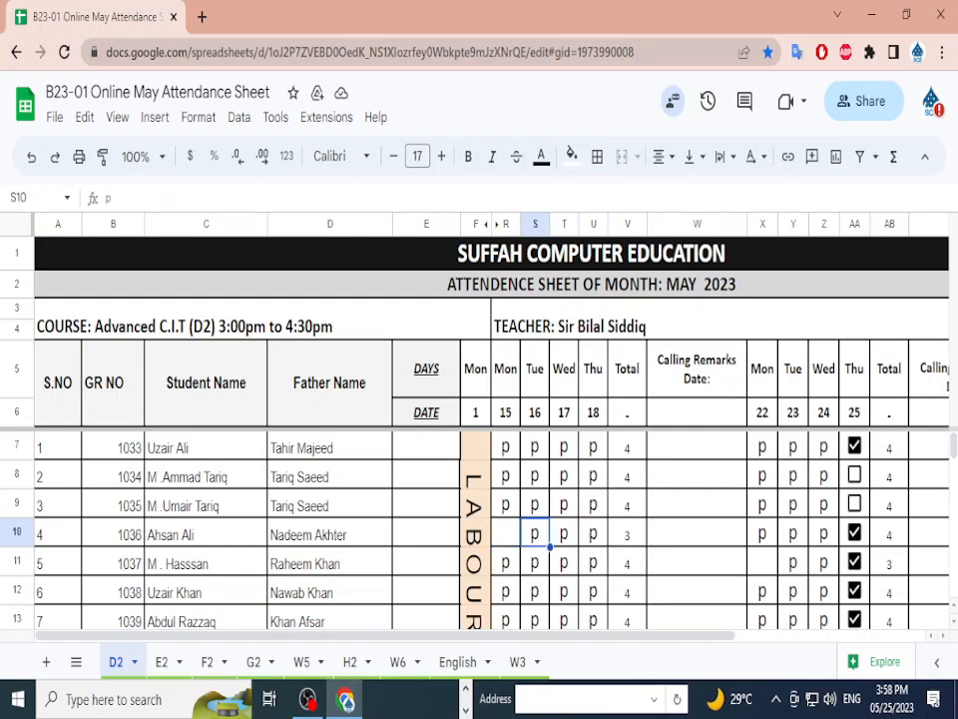
left_click(564, 534)
left_click(593, 534)
left_click(627, 534)
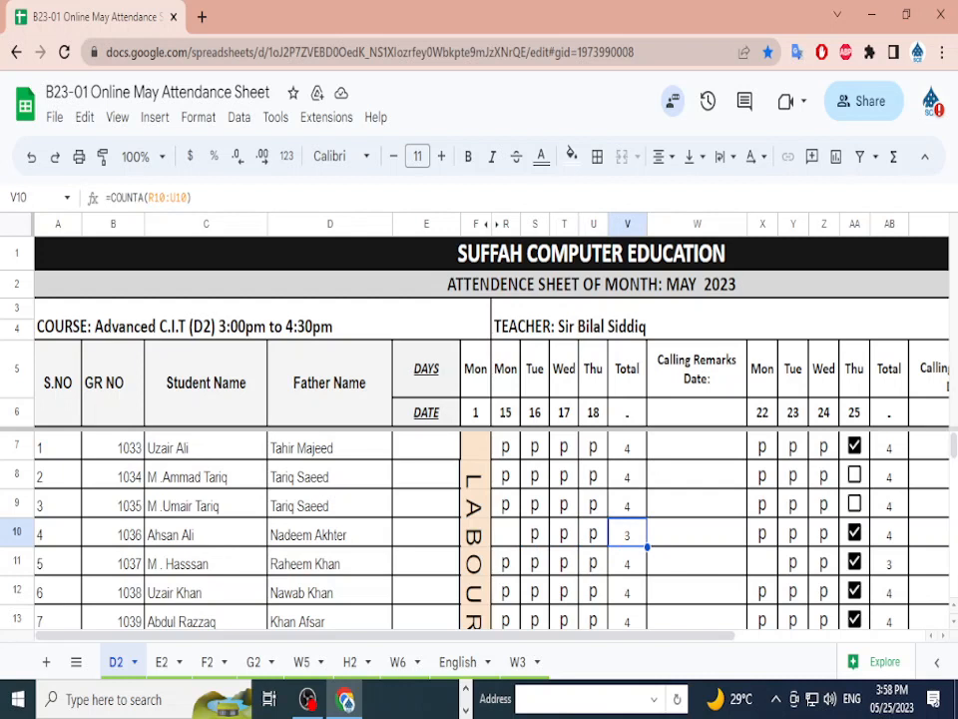
- Enter B in the empty attendance cell R10 and check the row's total in V10
key("Left")
key("Left")
key("Left")
key("Left")
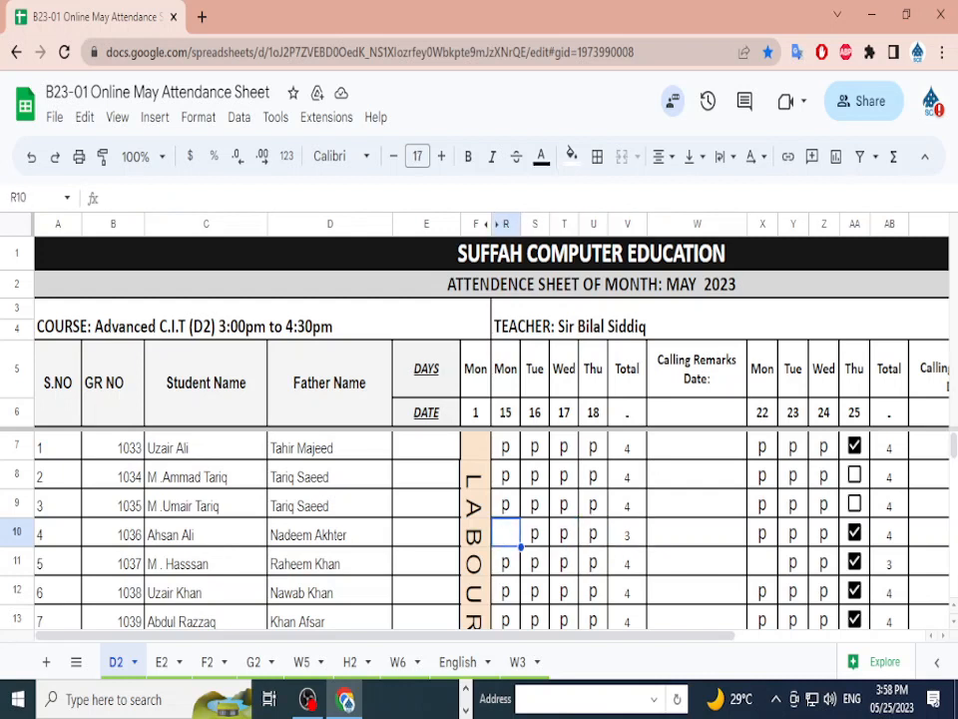
type("B")
key("Return")
key("Up")
key("Right")
key("Right")
key("Right")
key("Right")
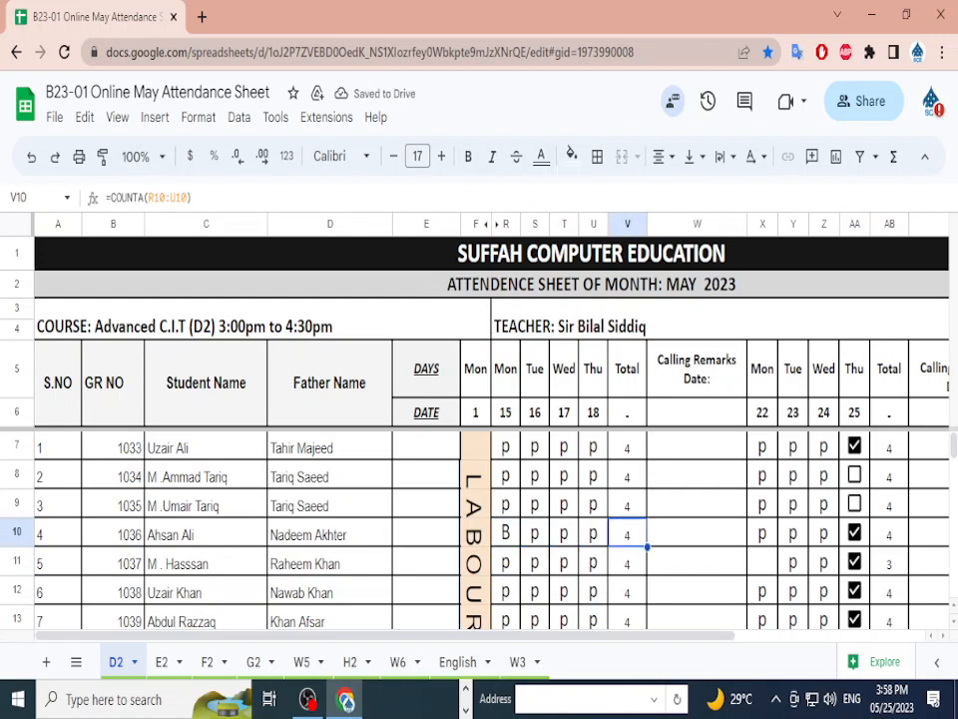
- Clear the test mark B from R10
key("Left")
key("Left")
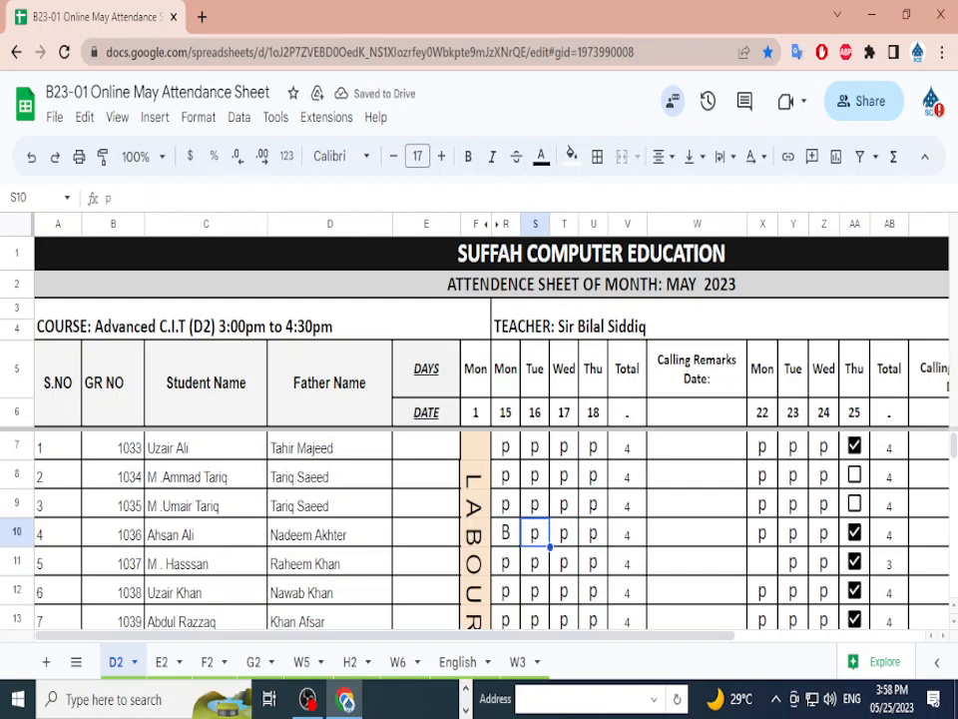
key("Delete")
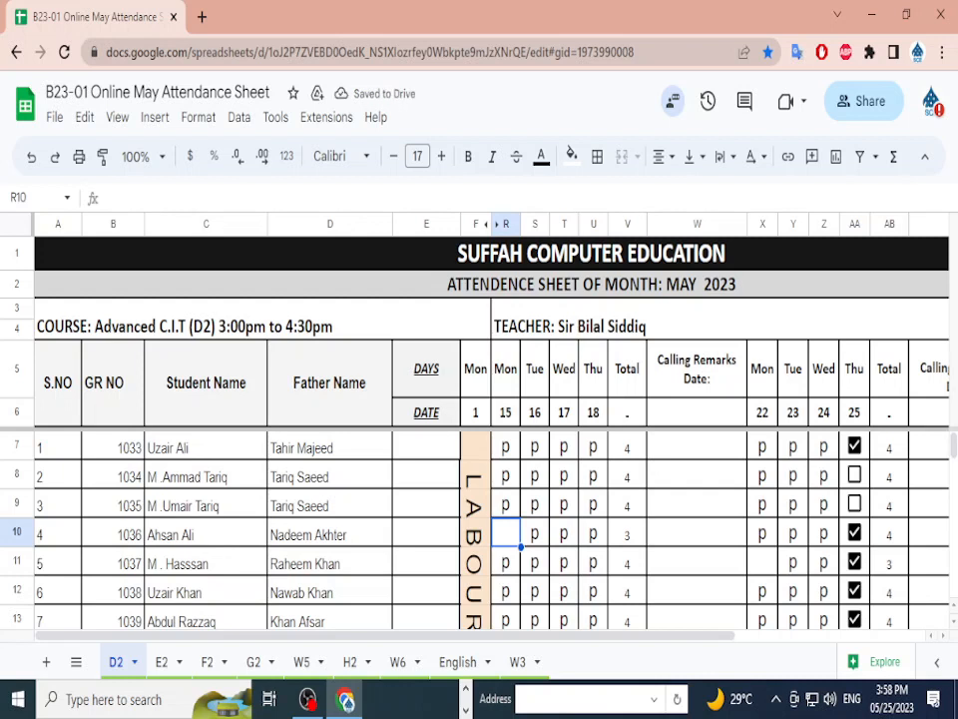
- Inspect the total formulas in V9 and V7 and view the second week's attendance columns
scroll(489, 429, "right", 1)
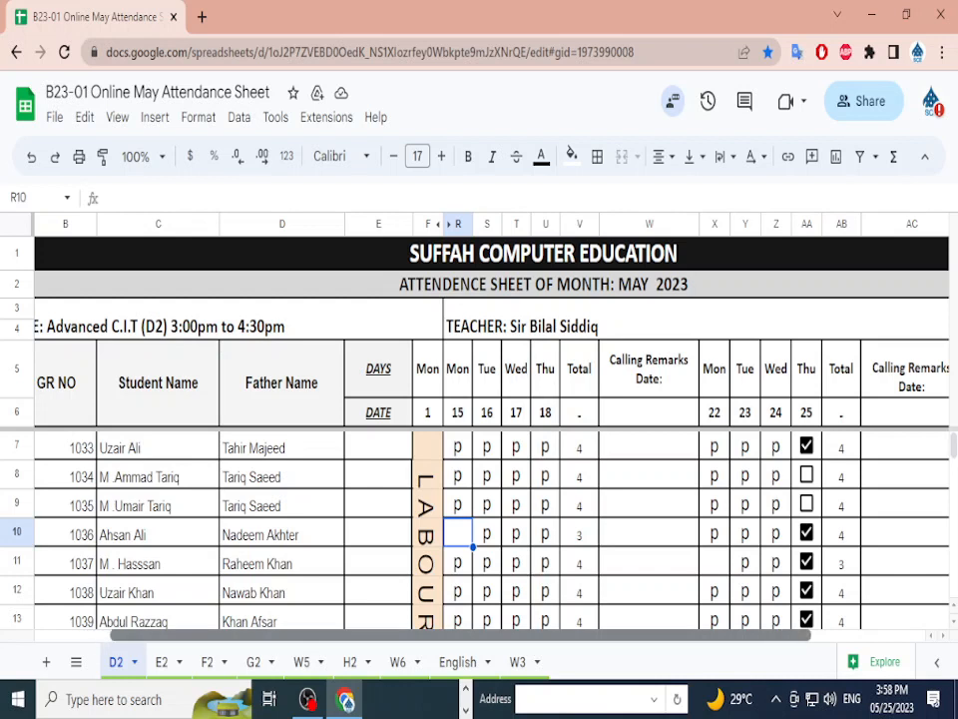
left_click(580, 504)
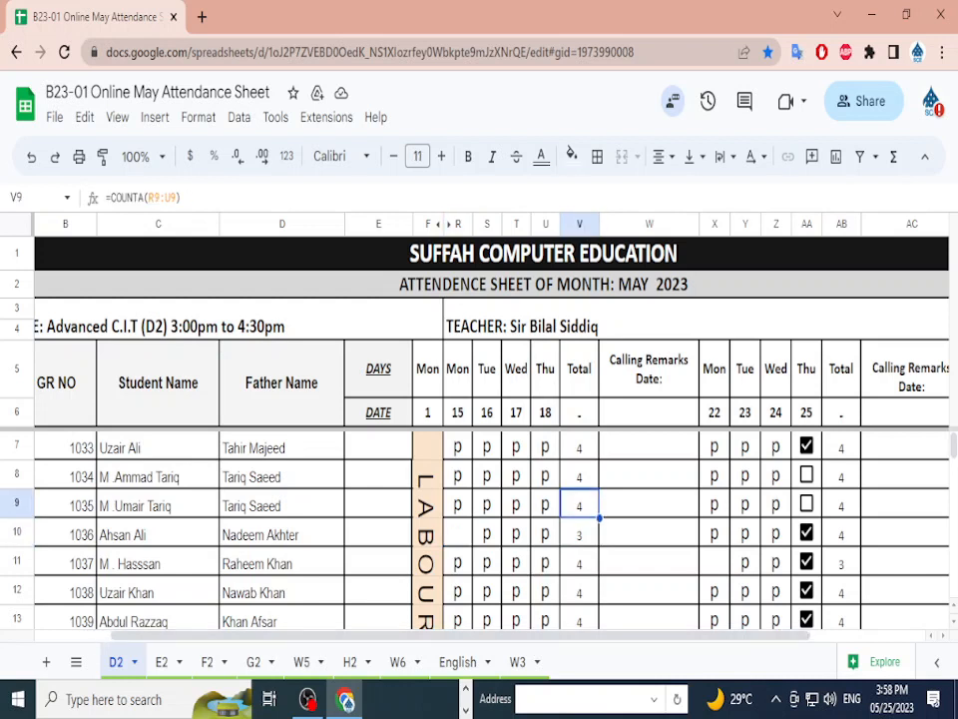
left_click(580, 448)
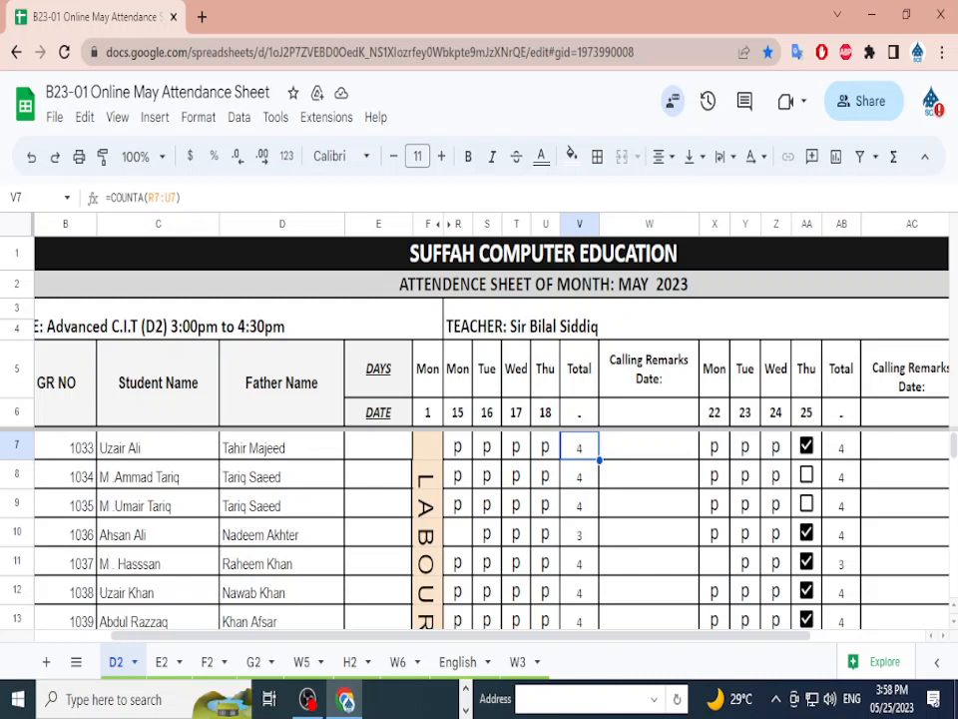
left_click_drag(460, 635, 506, 635)
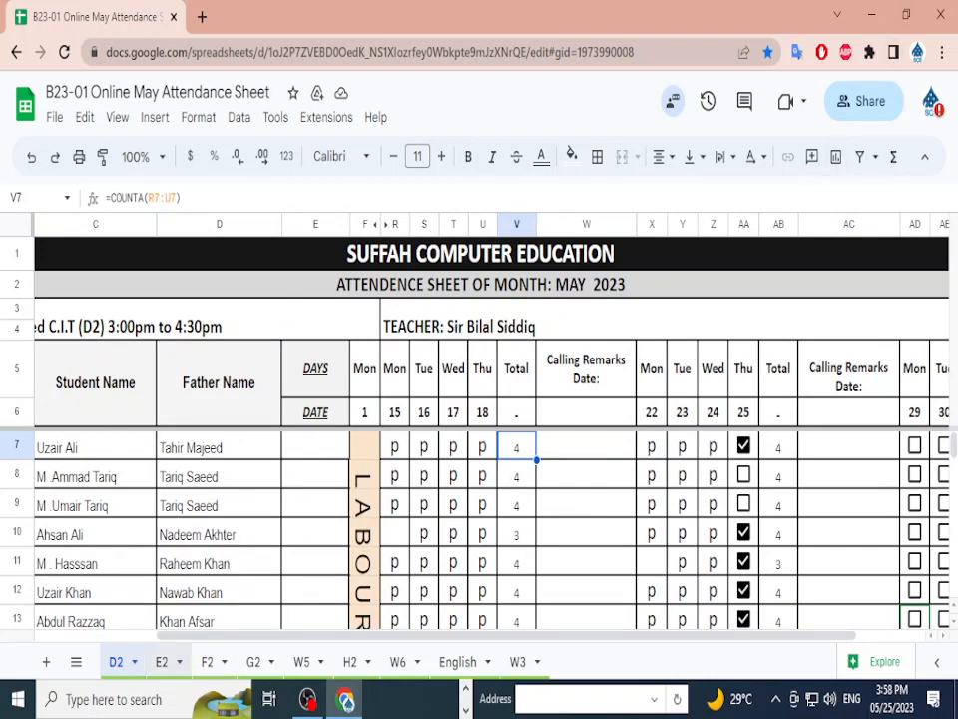
- Browse the E2, F2 and D2 class sheets to compare their attendance layouts
left_click(161, 661)
left_click(208, 662)
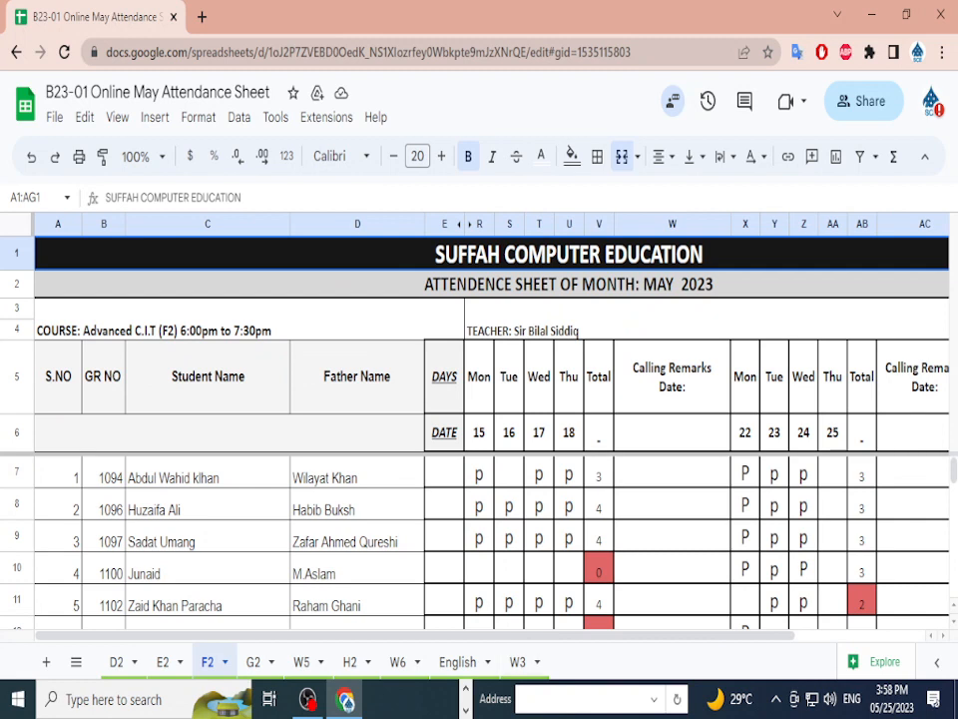
left_click(160, 662)
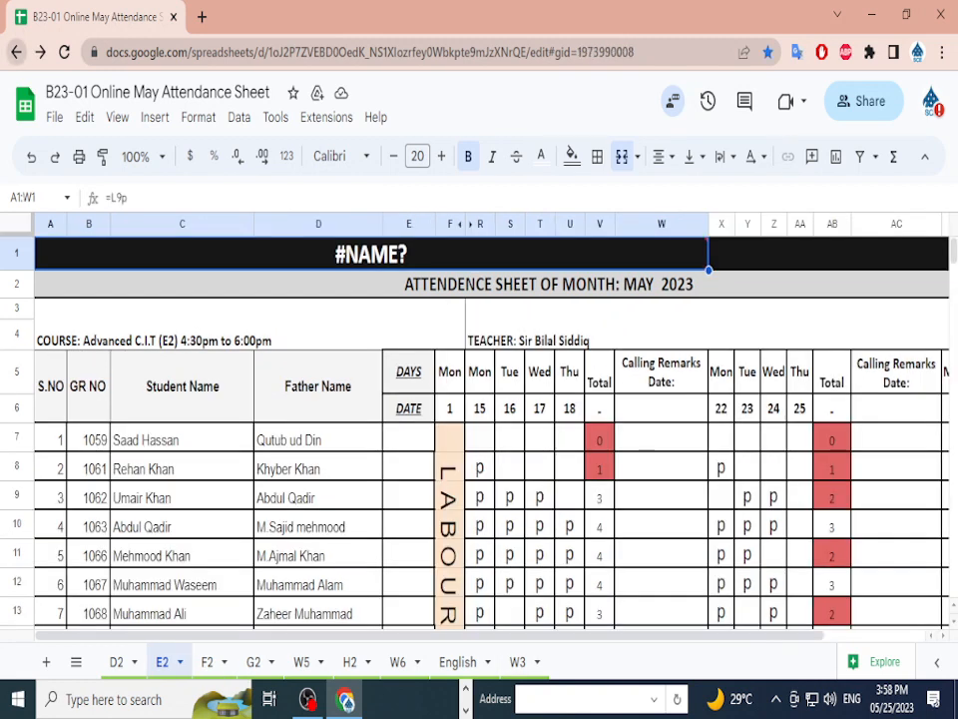
left_click(116, 661)
left_click(208, 662)
left_click(161, 662)
- Return to the Google Sheets file list and open D2 Demo SHeet
left_click(16, 52)
left_click(16, 52)
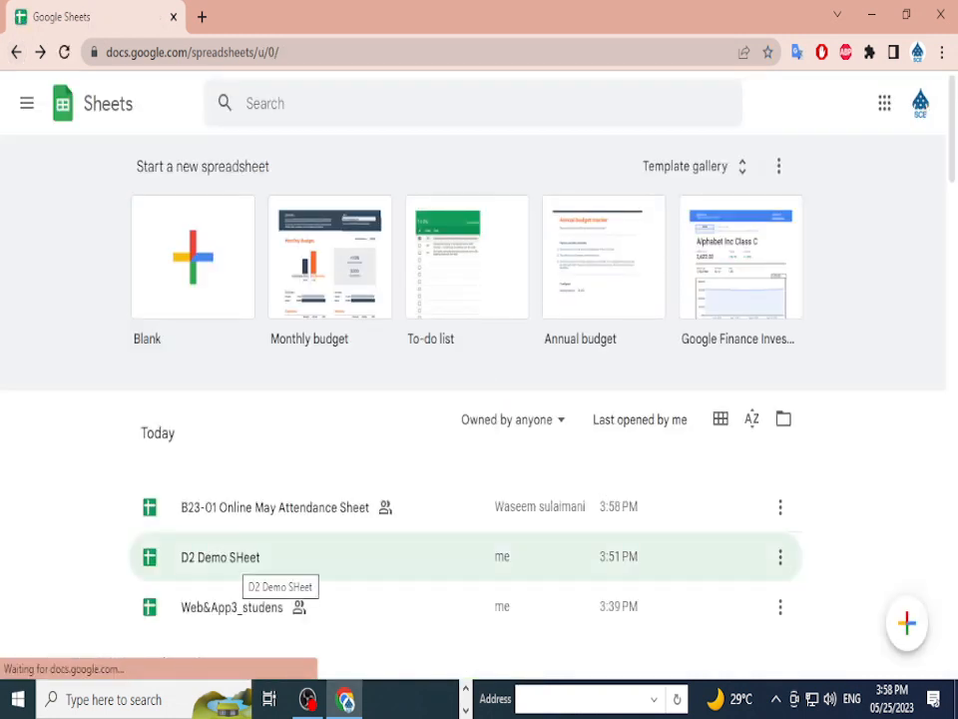
left_click(254, 565)
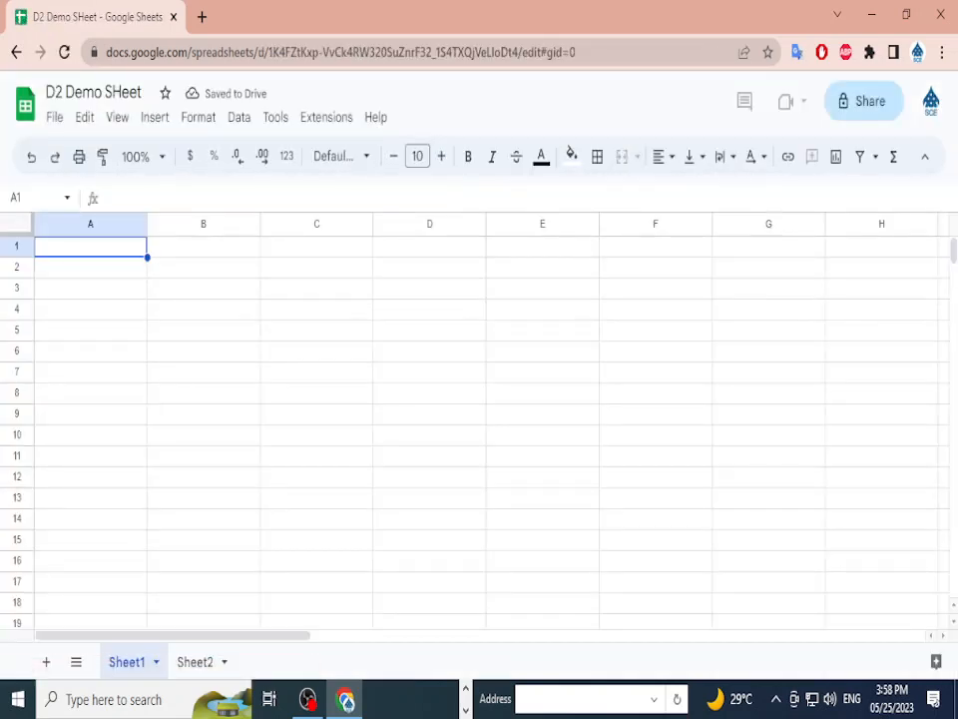
- Enter the attendance mark p in cells B2, C2 and D2 of Sheet1
left_click(204, 414)
left_click(204, 268)
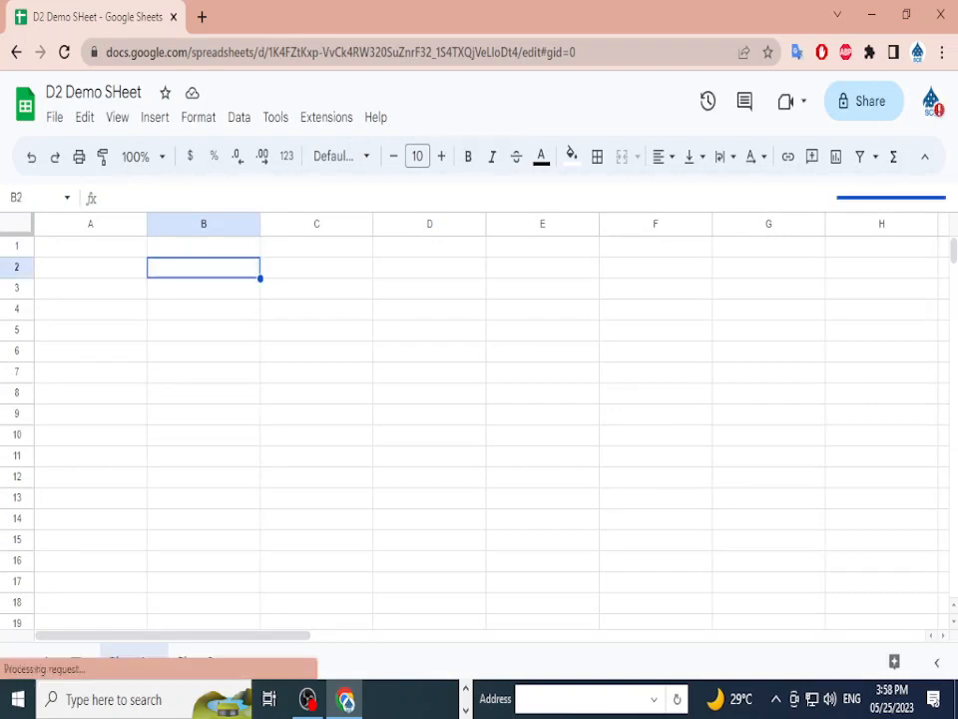
left_click(90, 246)
left_click(90, 268)
left_click(204, 267)
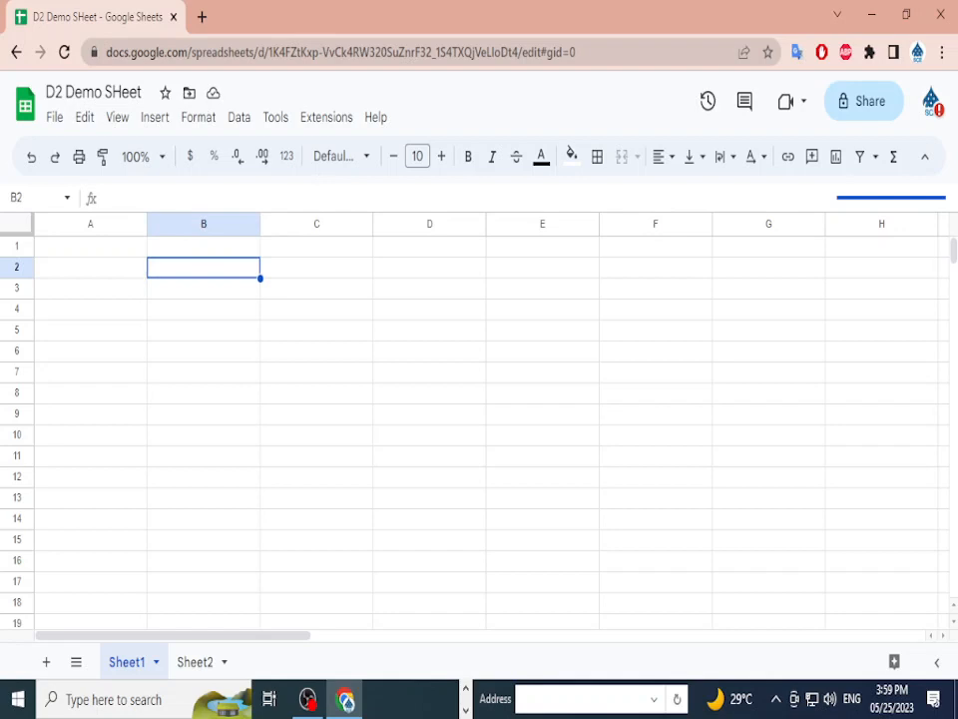
type("p")
key("Tab")
type("p")
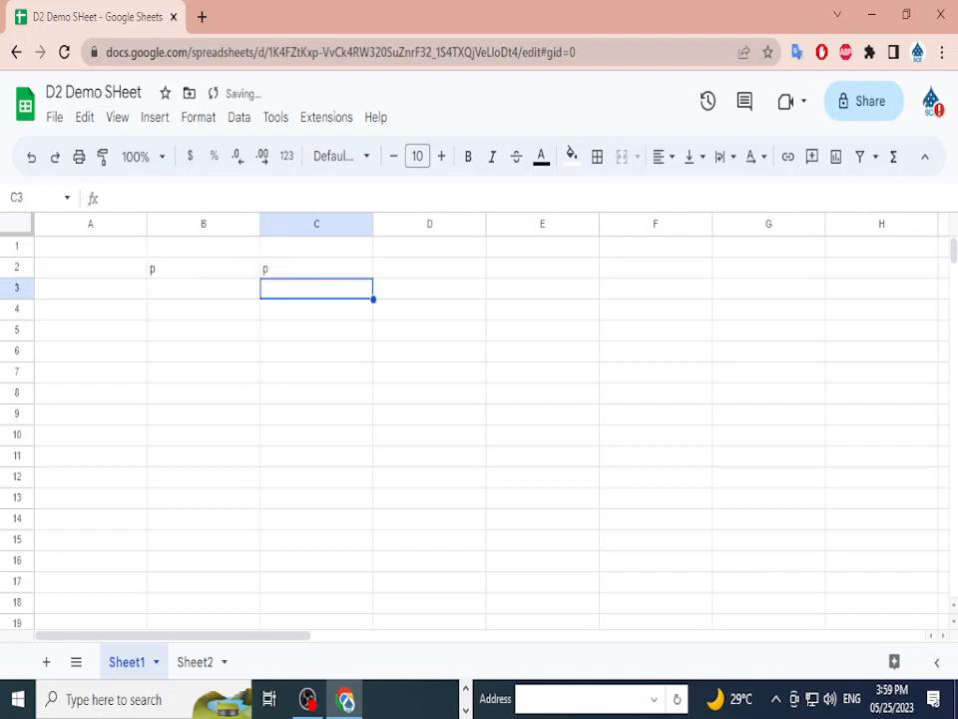
key("Tab")
type("p")
key("Down")
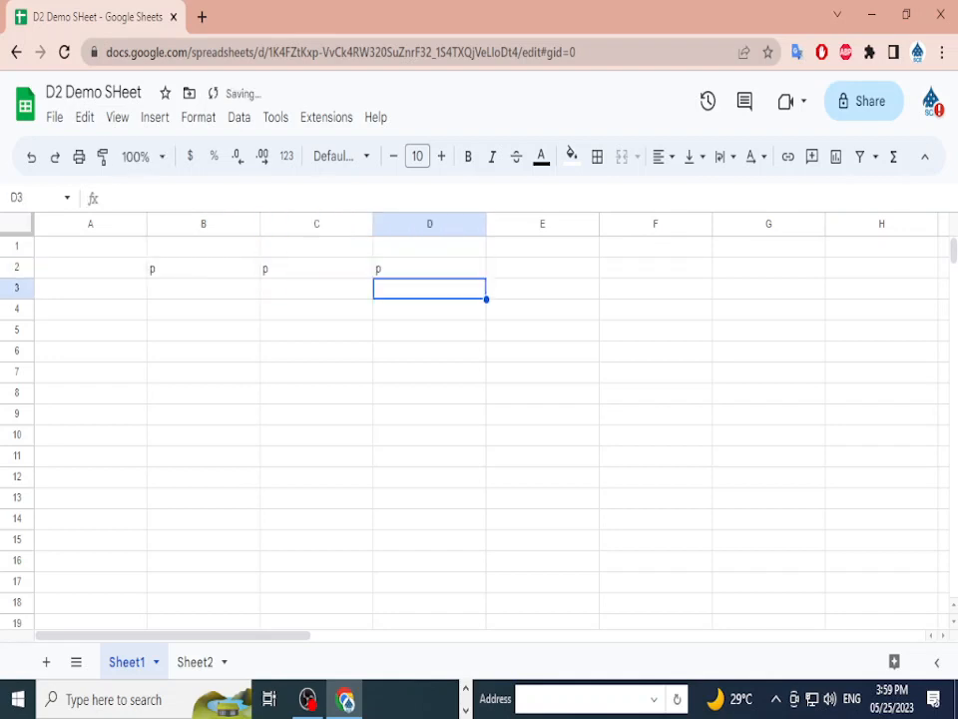
- Narrow columns B, C and D to about half their width for single-letter attendance marks
left_click_drag(260, 224, 206, 224)
left_click_drag(317, 224, 256, 223)
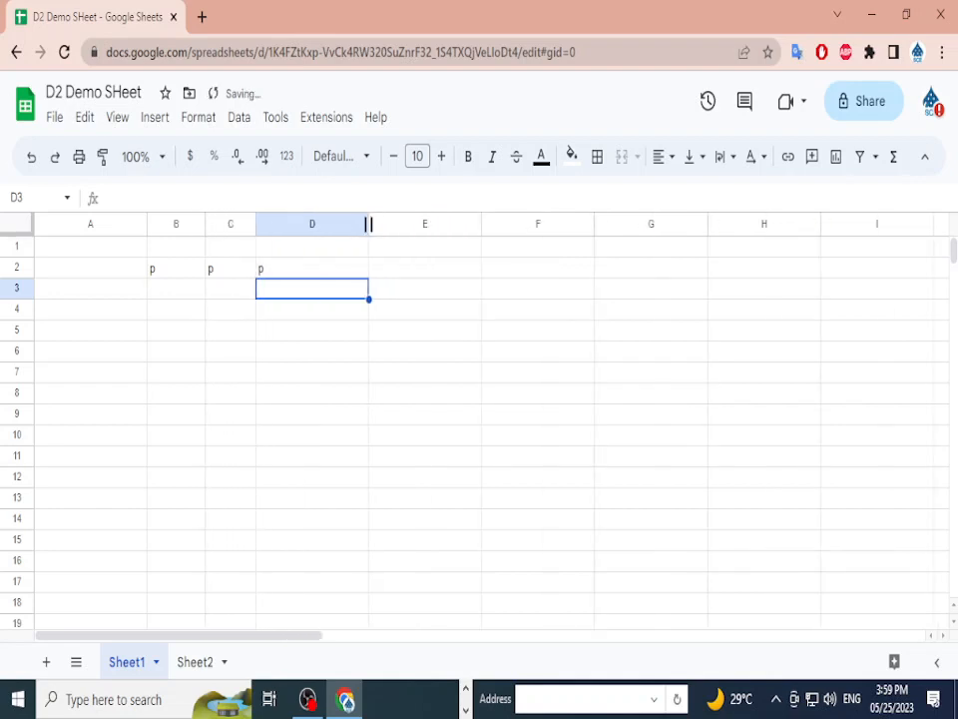
left_click_drag(368, 223, 301, 223)
left_click(356, 351)
- Delete the p marks from D2, C2 and B2
left_click(278, 268)
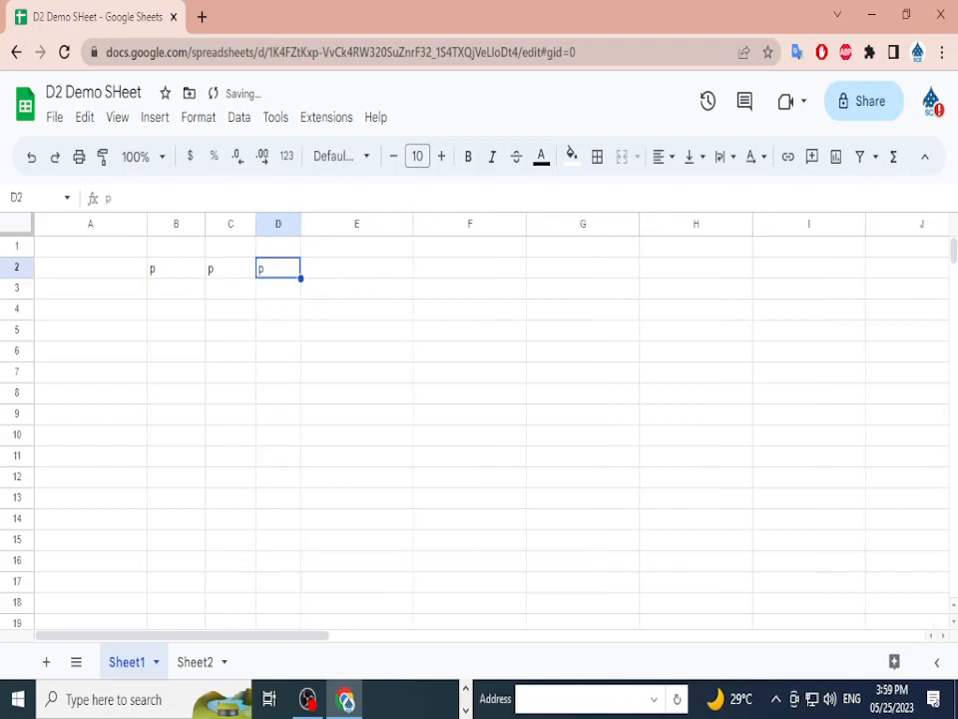
key("Delete")
key("Left")
key("Delete")
key("Left")
key("Delete")
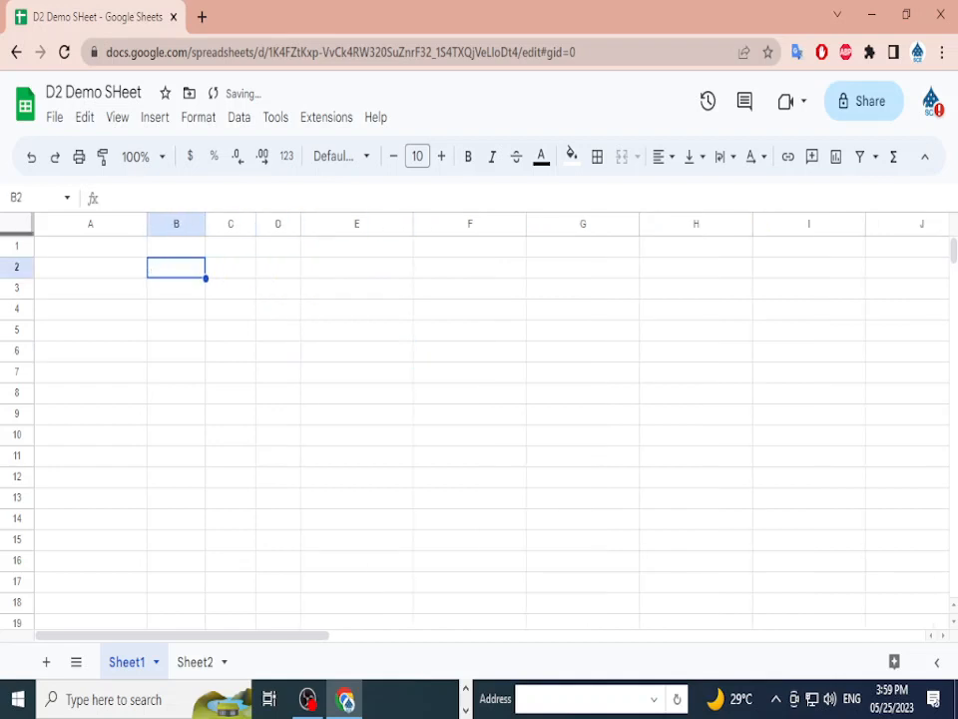
- Narrow column B slightly more to match columns C and D, and select cell E2
left_click_drag(206, 223, 194, 224)
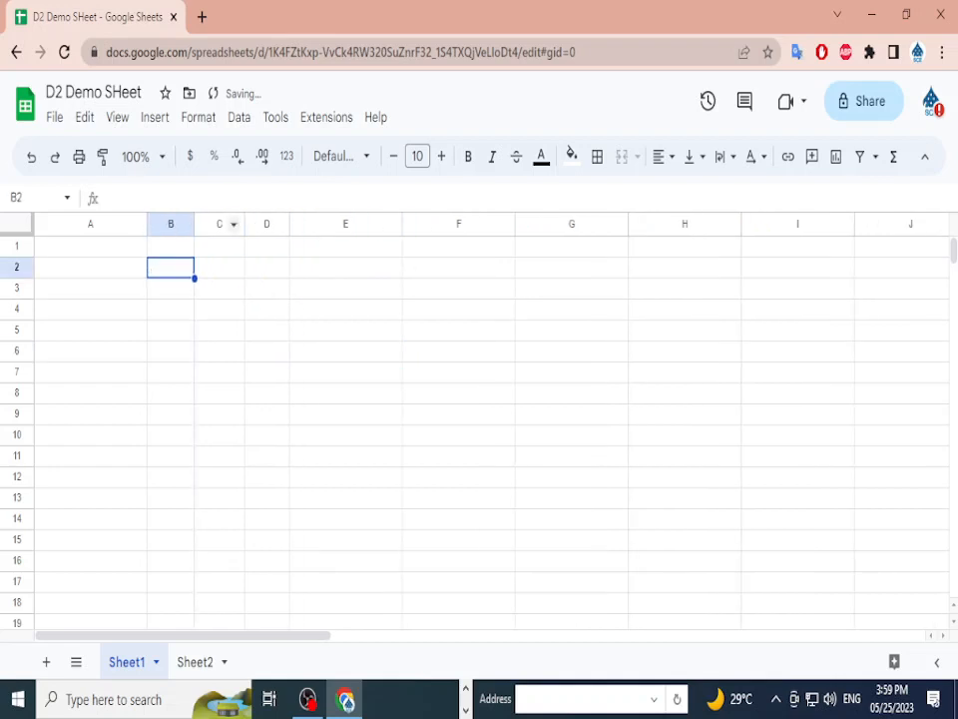
left_click(267, 288)
left_click(219, 289)
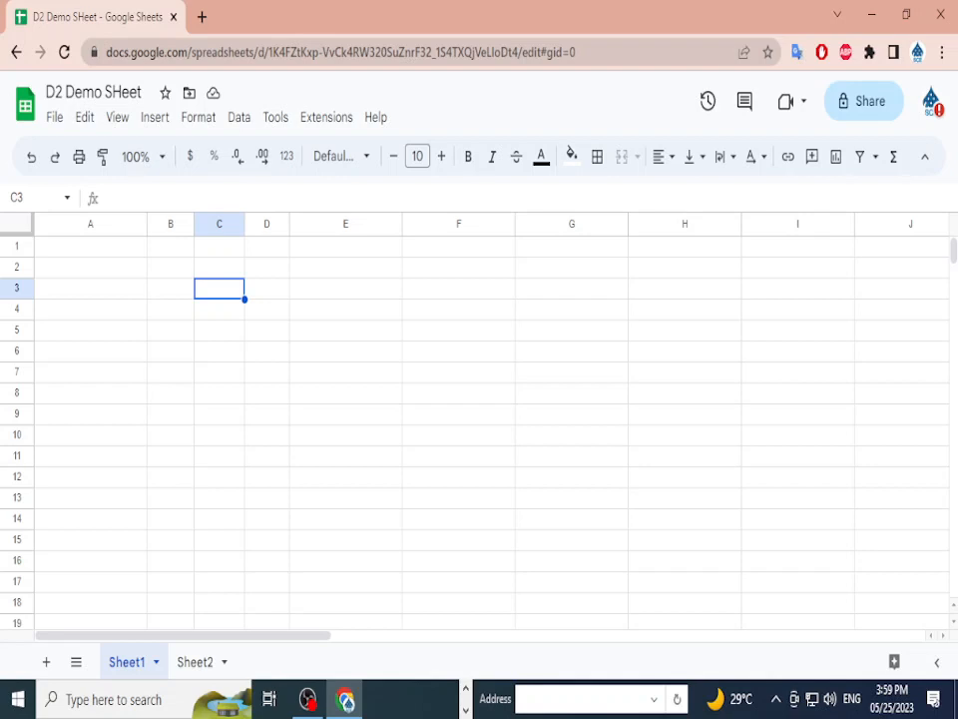
left_click(171, 268)
left_click(346, 268)
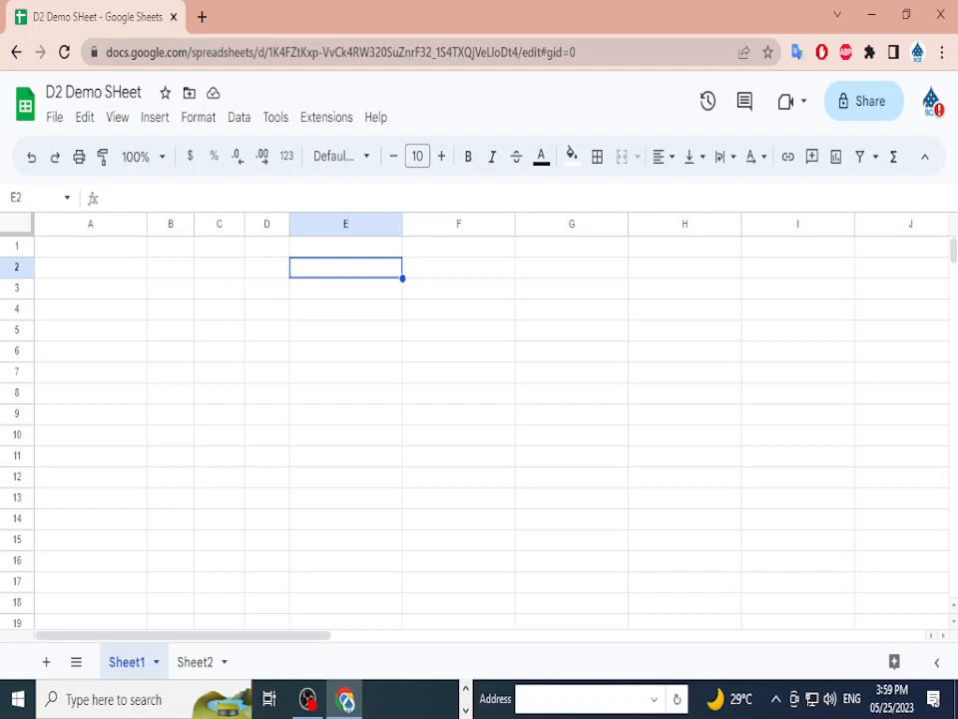
- Insert checkboxes in the range B2:D16 of Sheet1
left_click(171, 288)
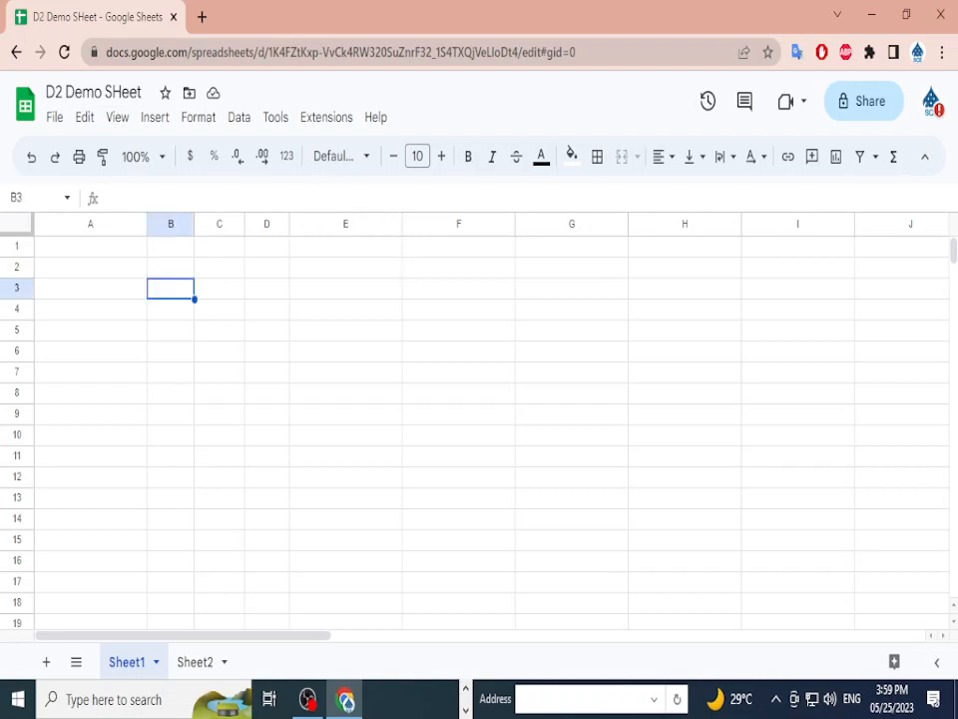
key("Up")
key("shift+Right")
key("shift+Right")
key("shift+Down")
key("shift+Down")
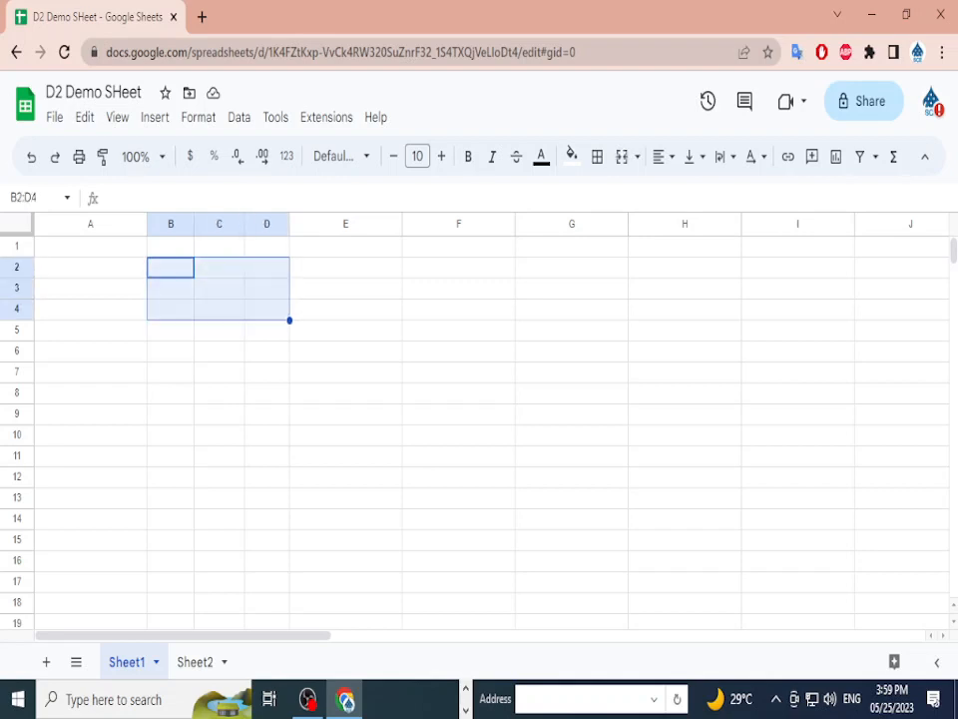
key("shift+Down")
key("shift+Down")
key("shift+Down")
key("shift+Down")
key("shift+Down")
key("shift+Down")
key("shift+Down")
key("shift+Down")
key("shift+Down")
key("shift+Down")
key("shift+Down")
key("shift+Down")
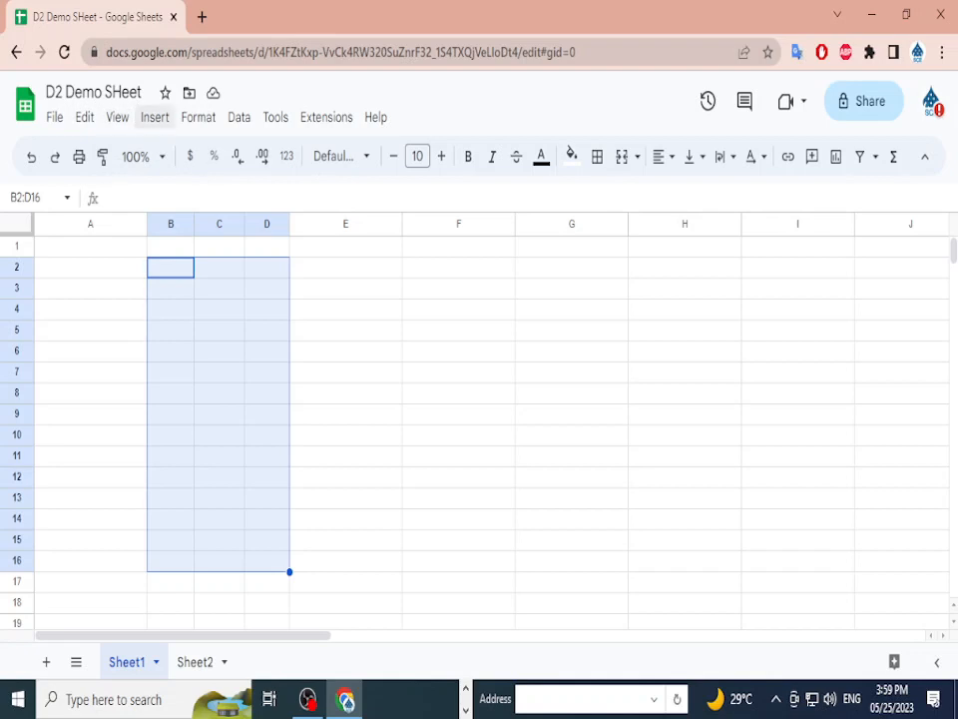
left_click(155, 117)
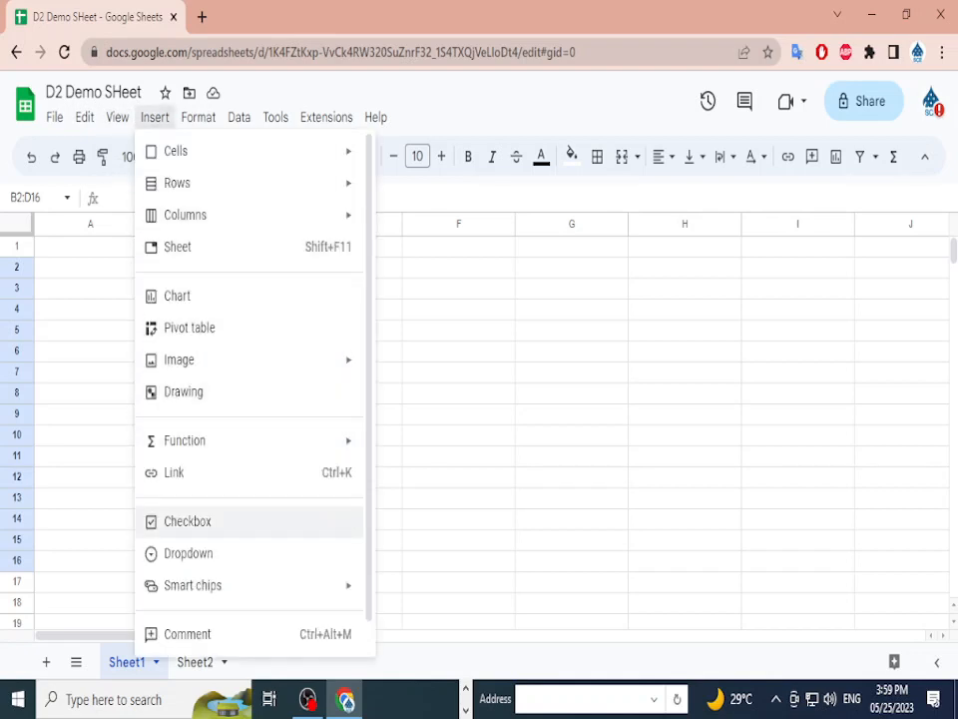
left_click(187, 521)
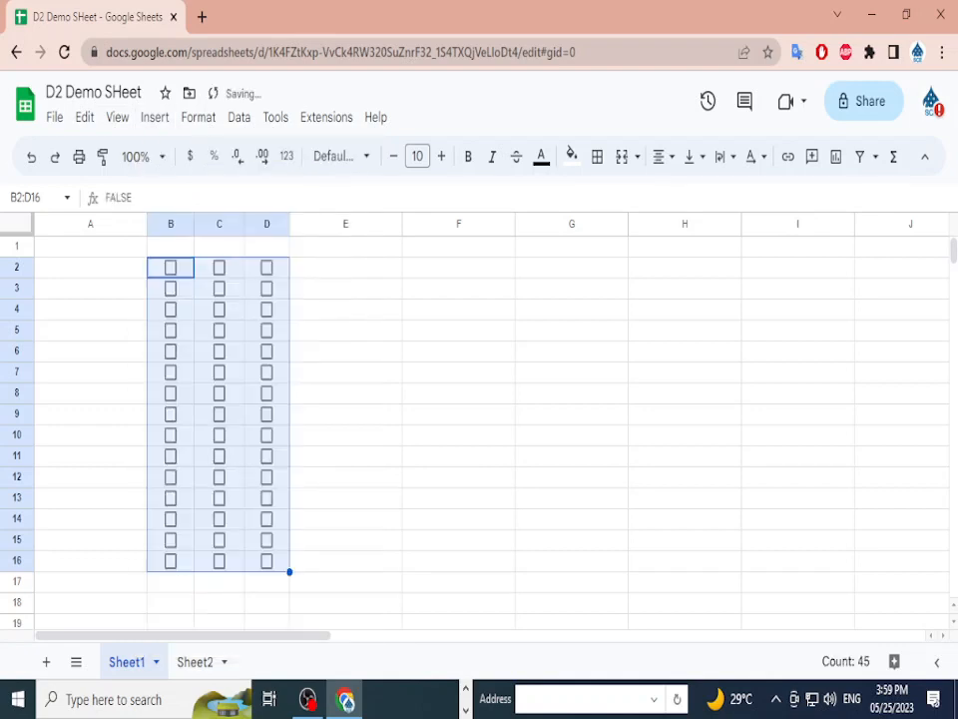
left_click(345, 394)
- Try out the checkboxes in B2, C2 and D2 by ticking them and clearing them again
left_click(171, 267)
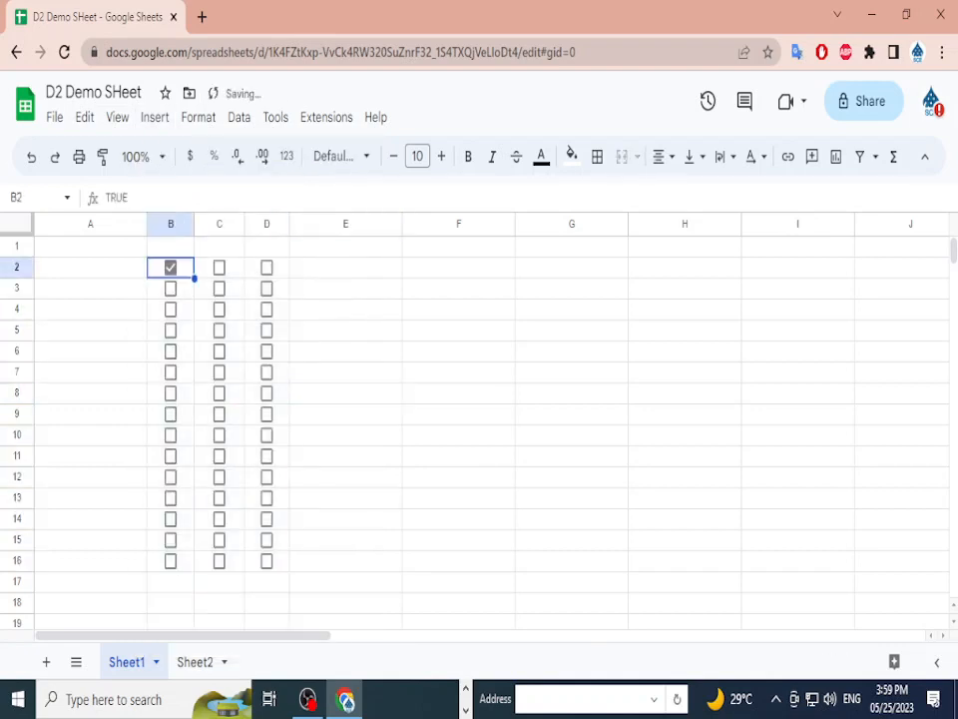
left_click(220, 268)
left_click(267, 268)
left_click(220, 267)
left_click(171, 268)
left_click(267, 267)
left_click(345, 373)
- Count each row's ticked checkboxes with =COUNTIF(B2:D2,"True") in E2 and fill the formula down through E16
left_click(345, 267)
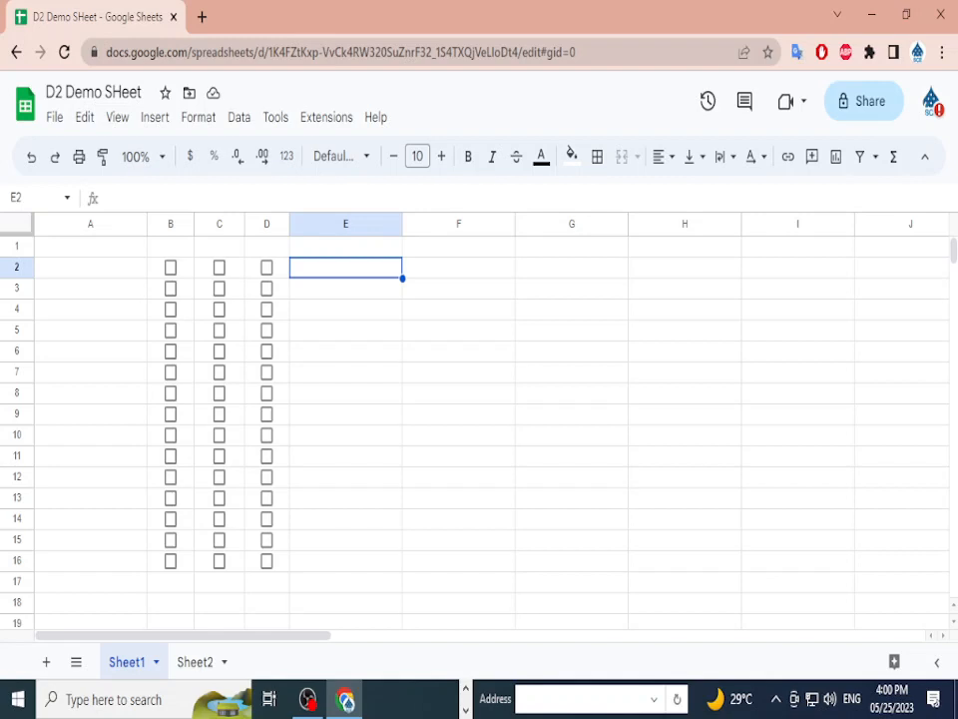
type("=")
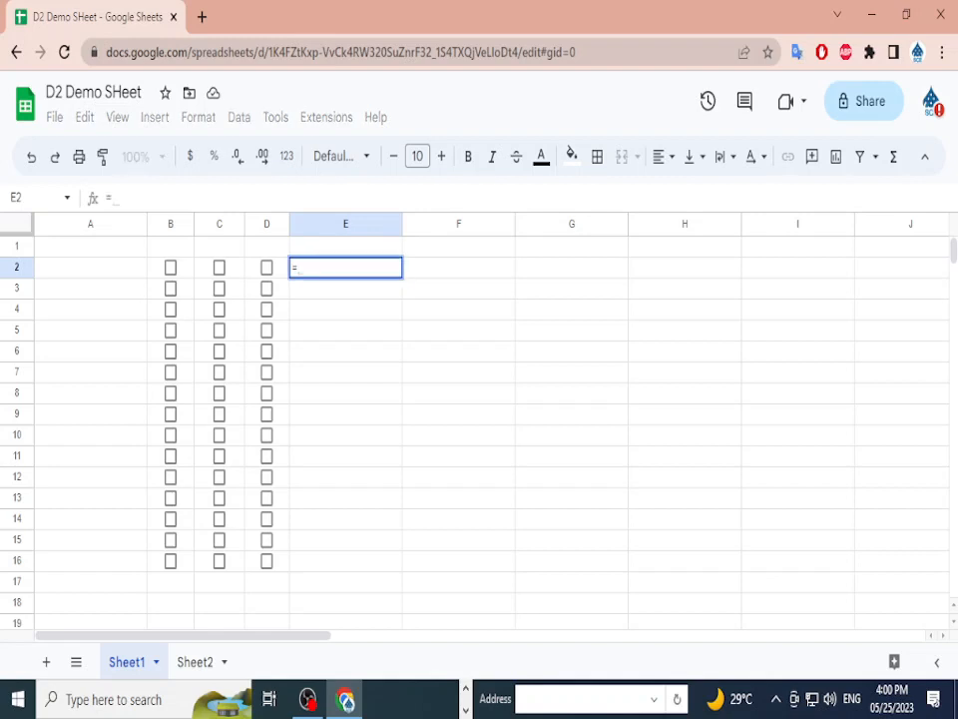
type("Cou")
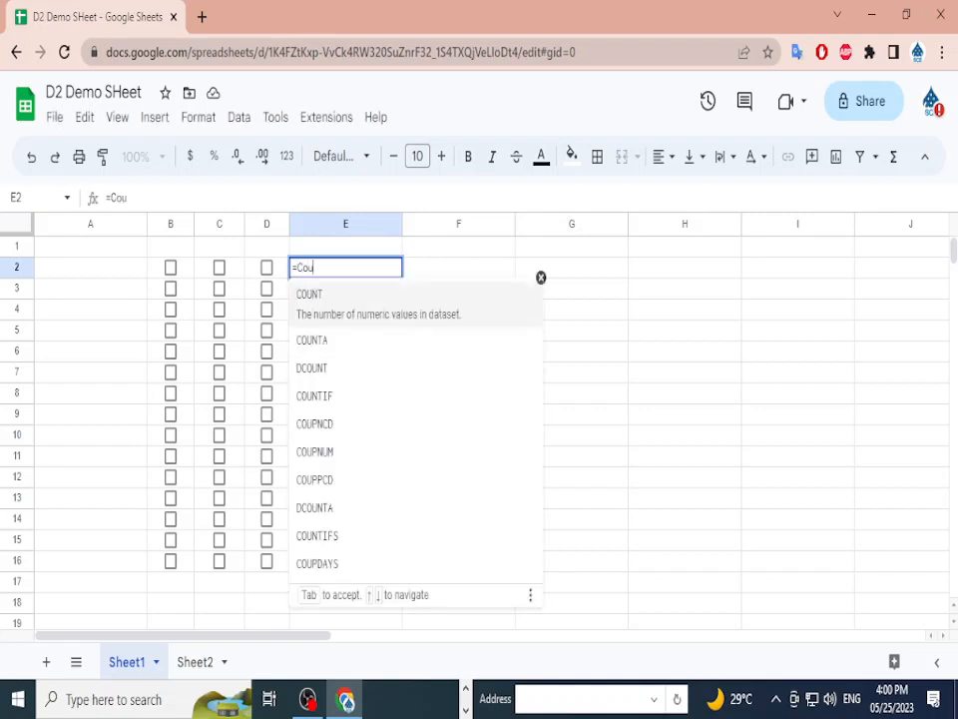
type("nif")
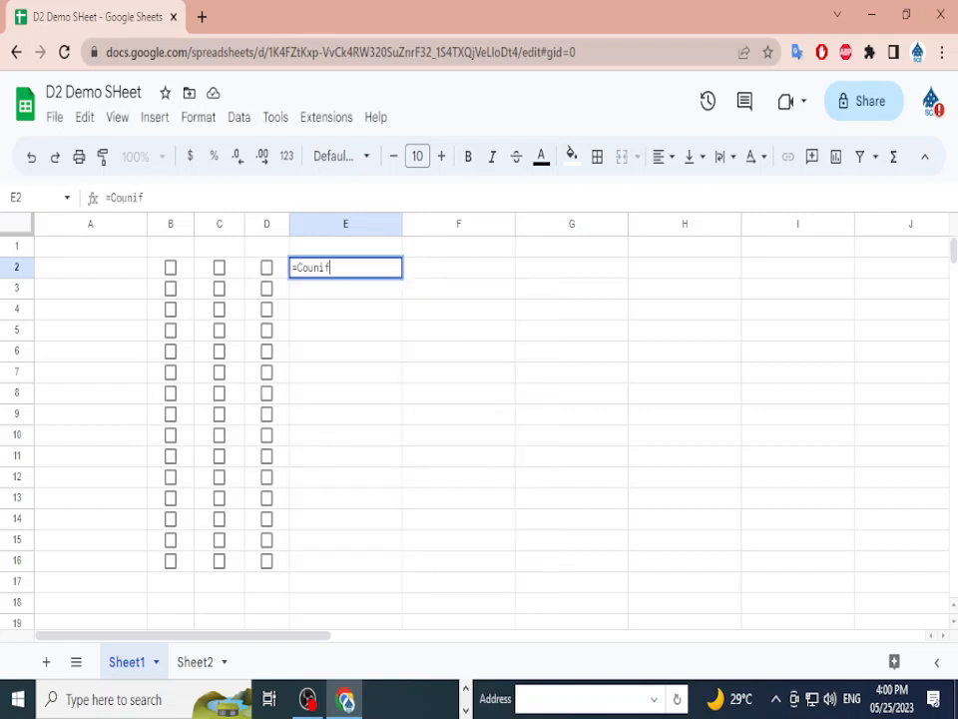
key("BackSpace")
key("BackSpace")
type("tI")
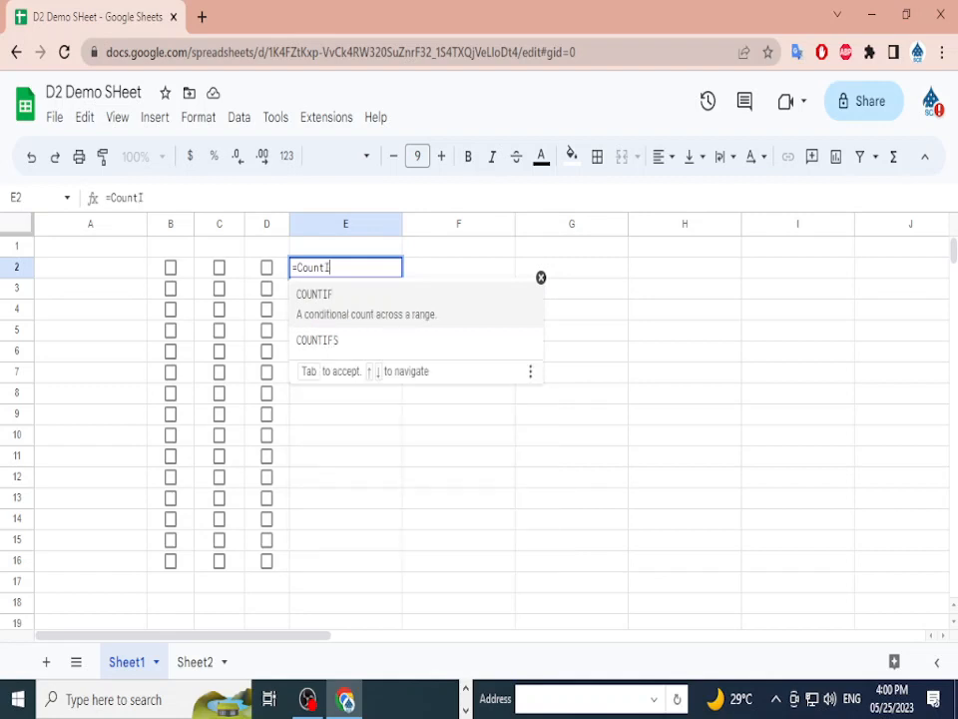
key("Tab")
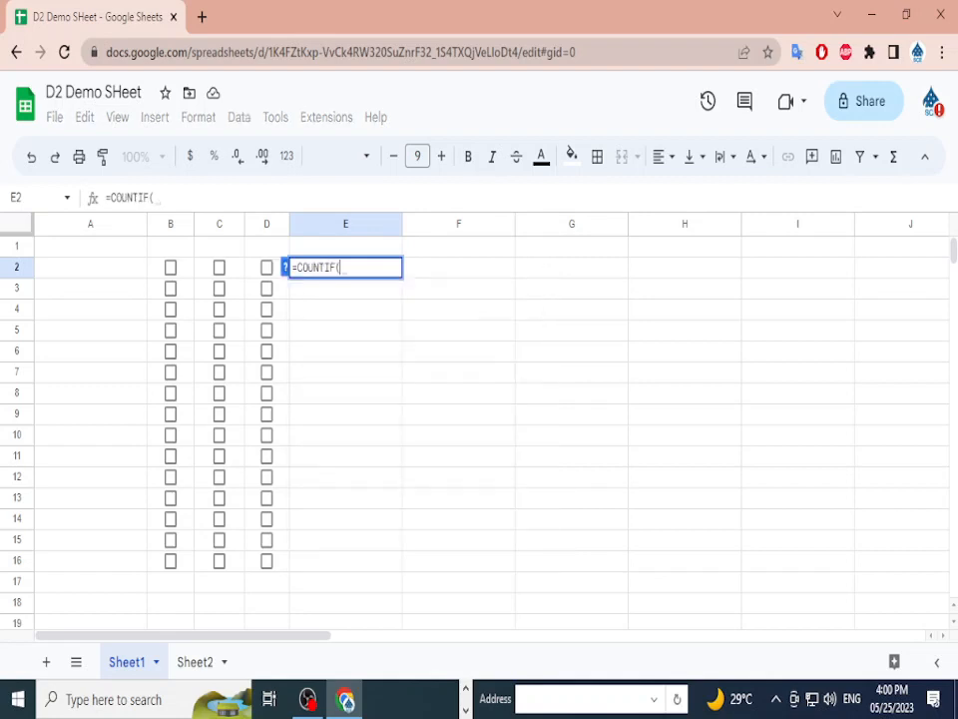
type("(")
key("BackSpace")
left_click_drag(170, 267, 267, 267)
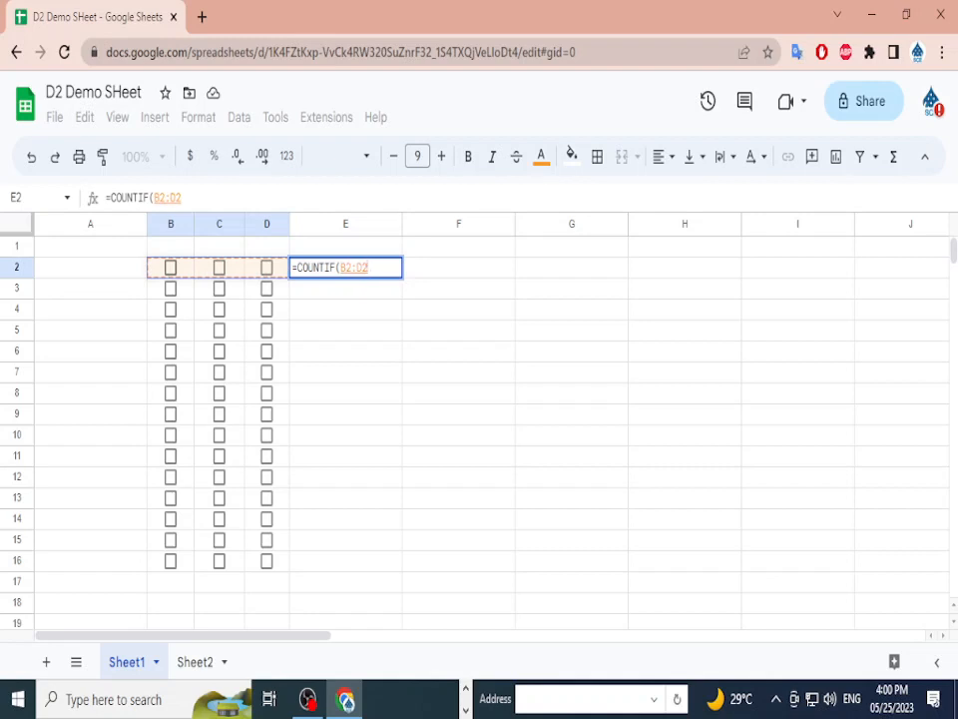
type(",")
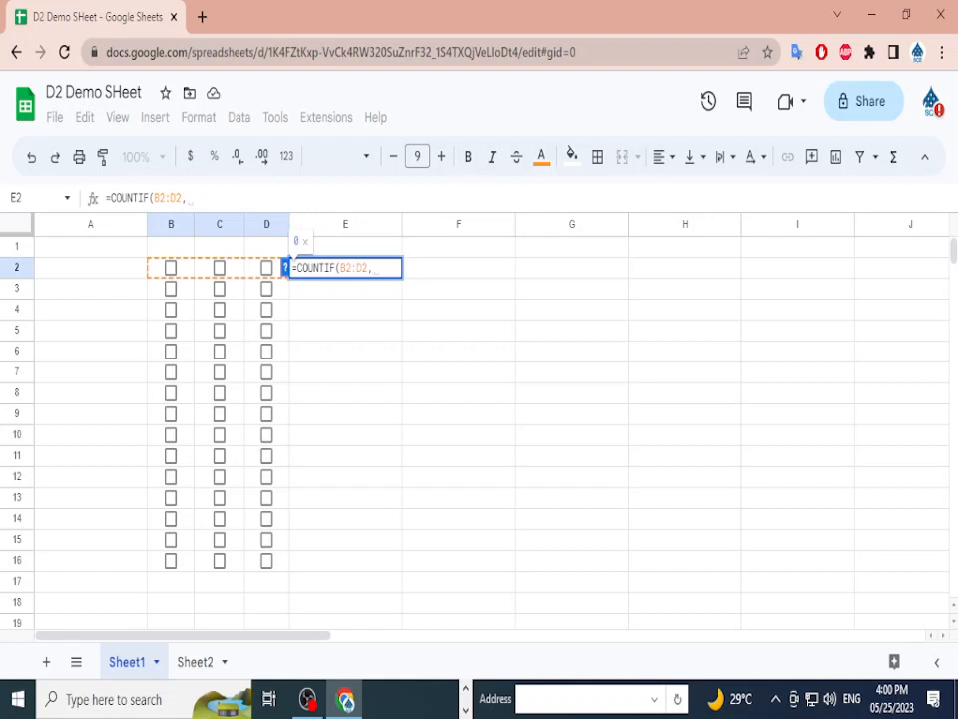
type("\"True\"")
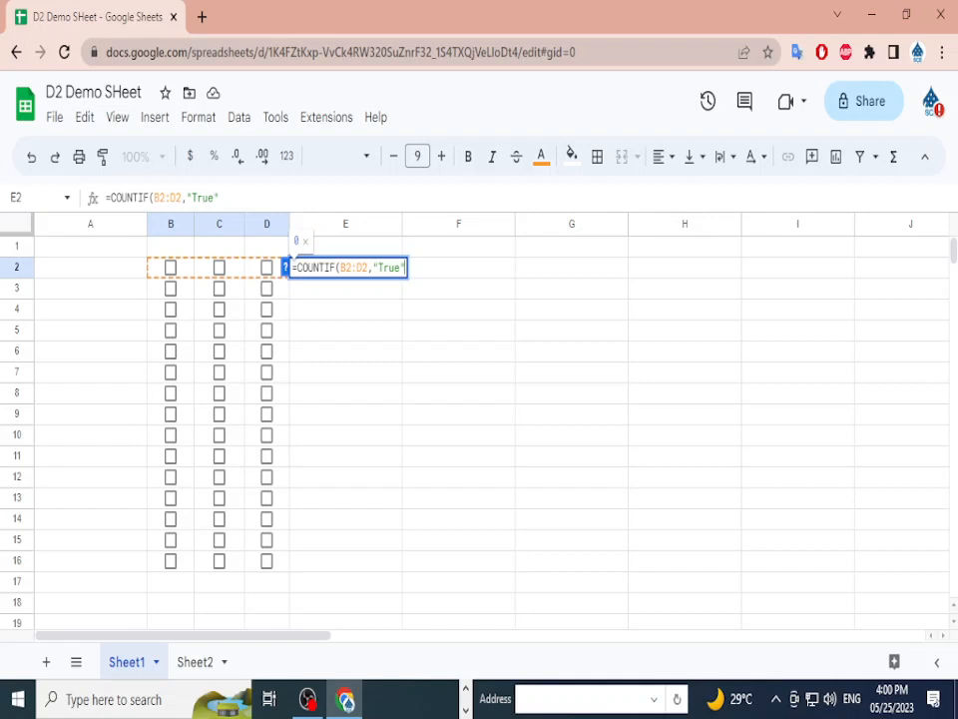
type(")")
key("Return")
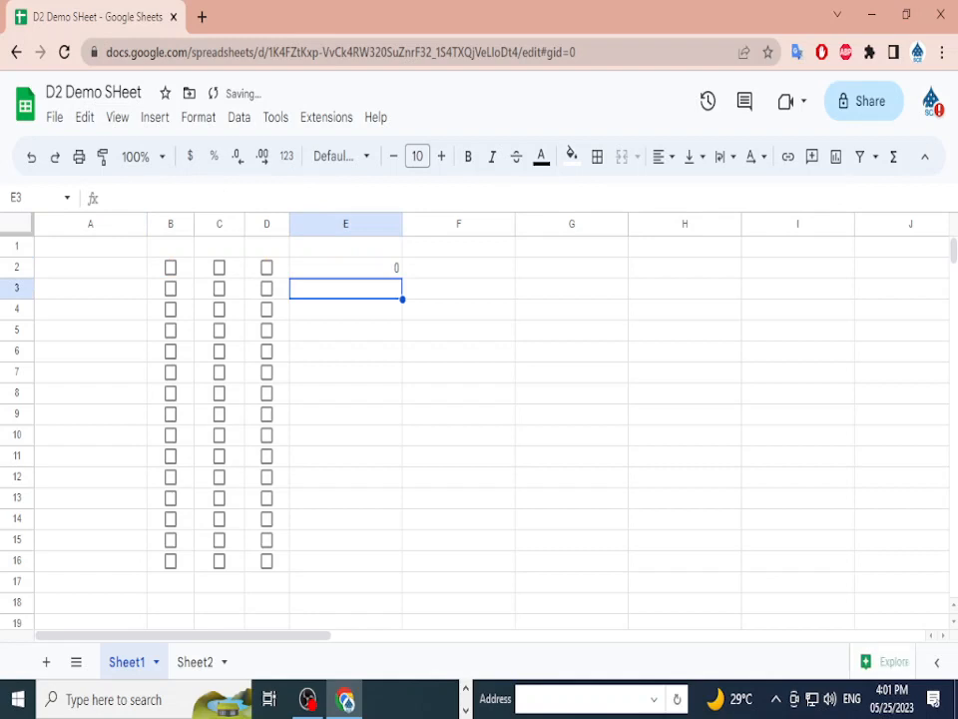
left_click(345, 267)
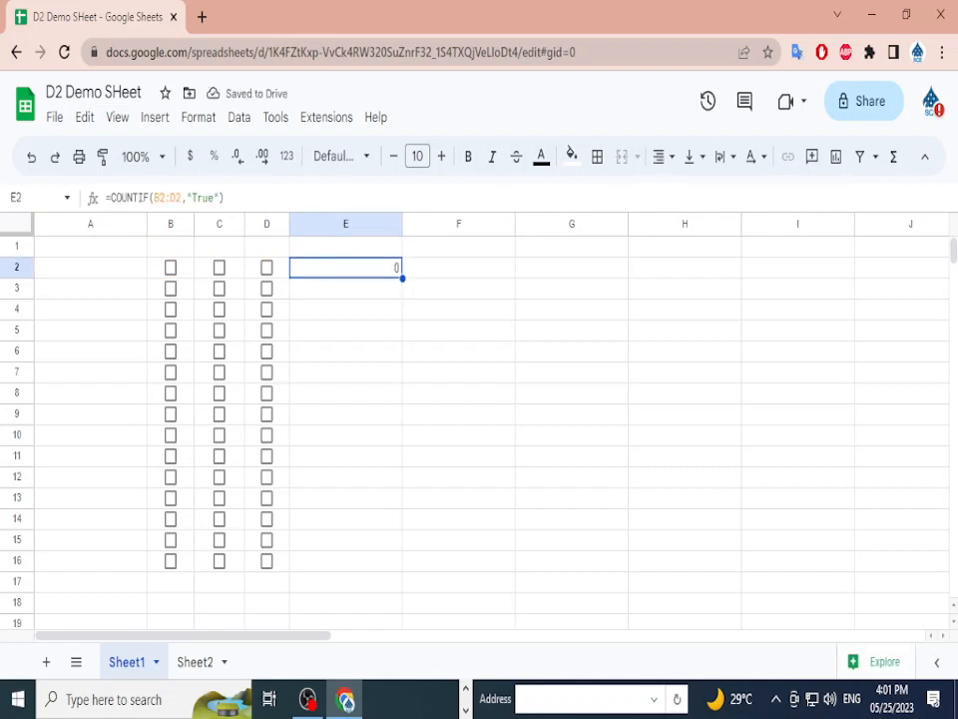
left_click_drag(402, 279, 399, 562)
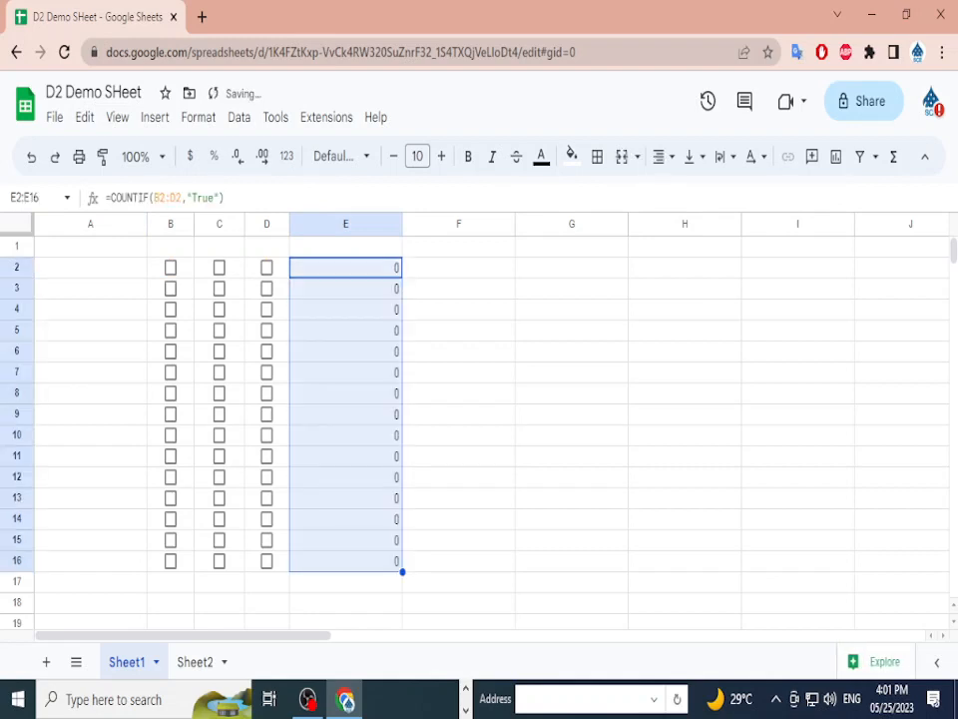
- Test the count formula by ticking the checkboxes in B2 and D2, and clear both again
left_click(171, 268)
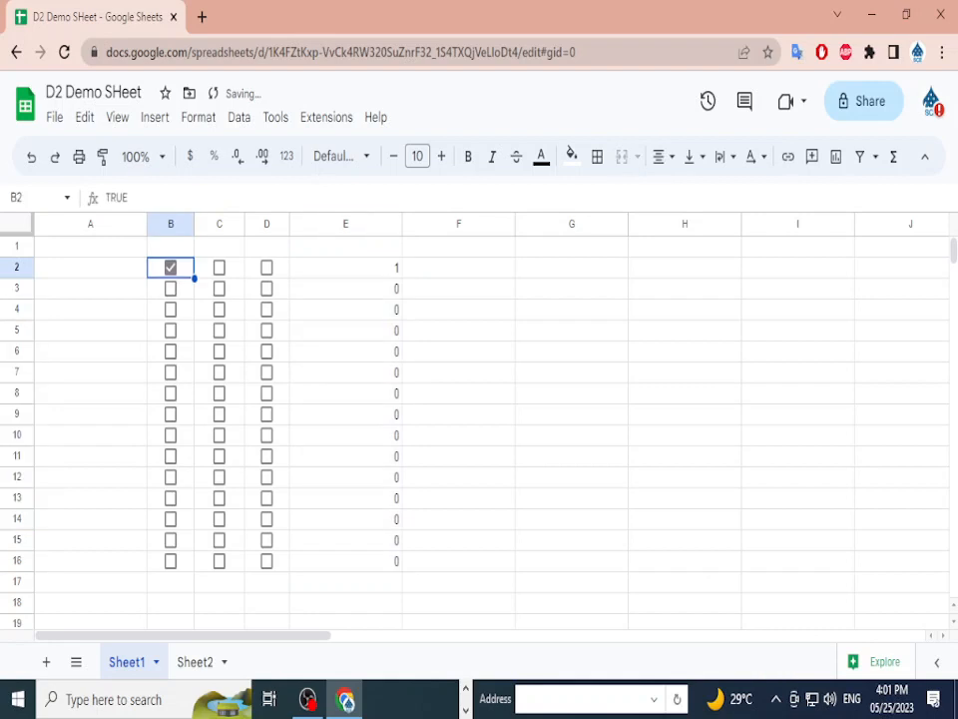
left_click(267, 268)
left_click(266, 267)
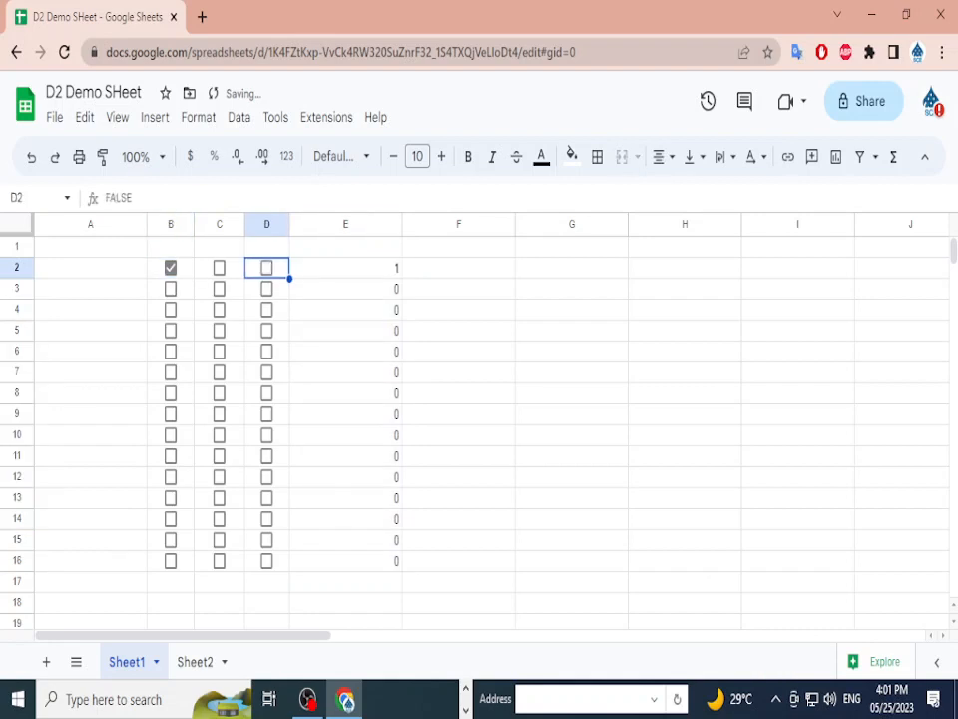
left_click(170, 268)
- Enter the header Presnt Days in cell E1 above the counts
left_click(346, 247)
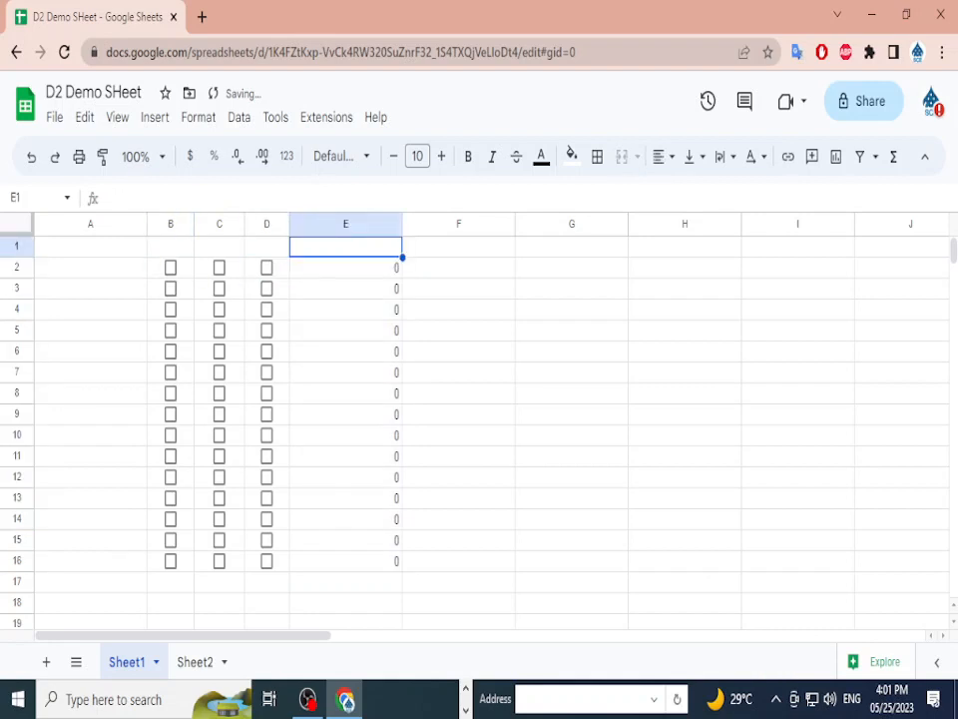
type("Presnt")
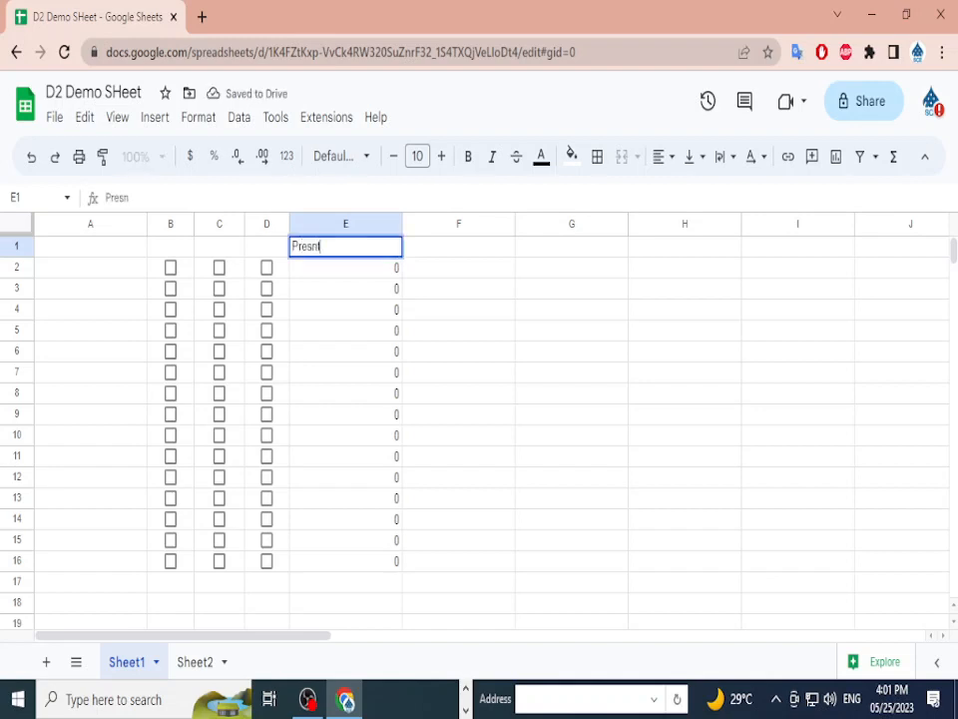
type(" Days")
key("Return")
key("Up")
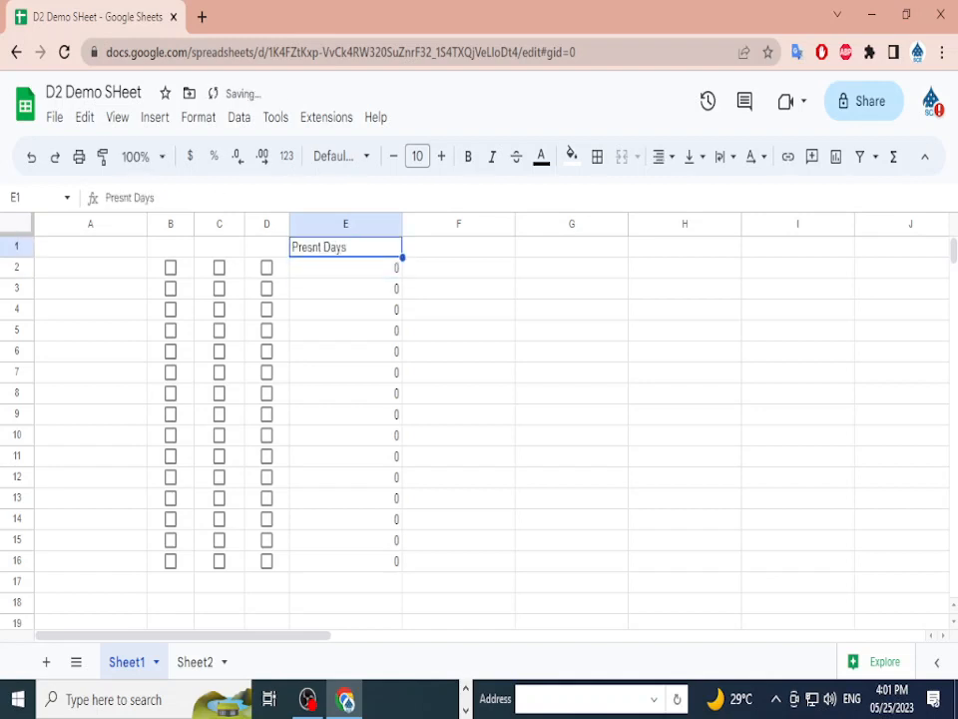
- Enter the header Absent Days in cell F1
key("Right")
type("Sb")
key("BackSpace")
key("BackSpace")
type("Abst")
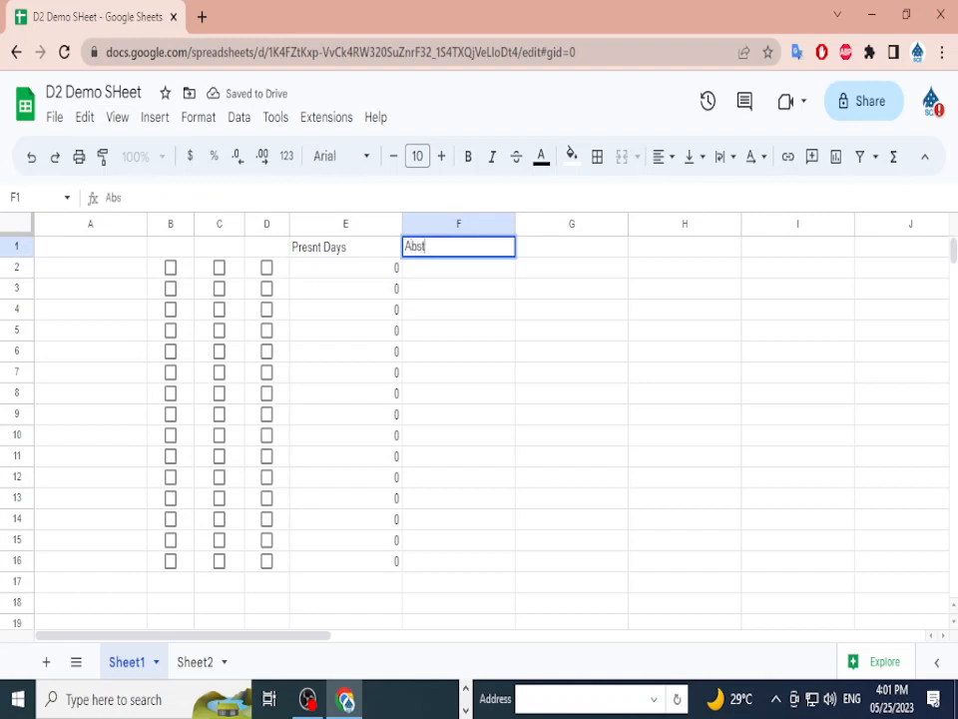
key("BackSpace")
type("ents")
key("Return")
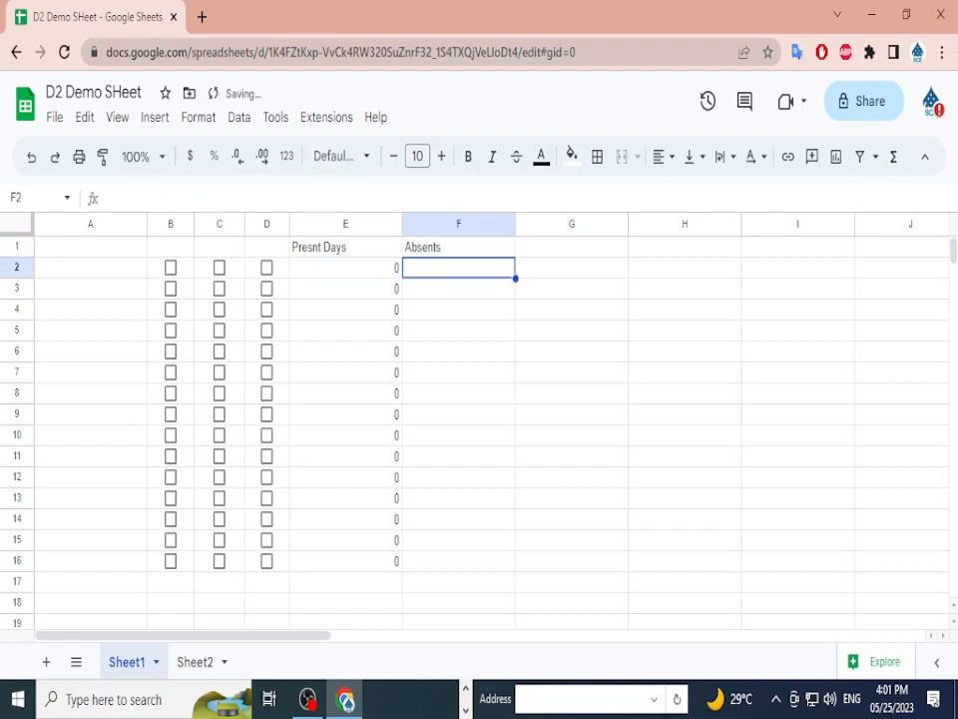
key("Up")
key("Return")
key("BackSpace")
type("Days")
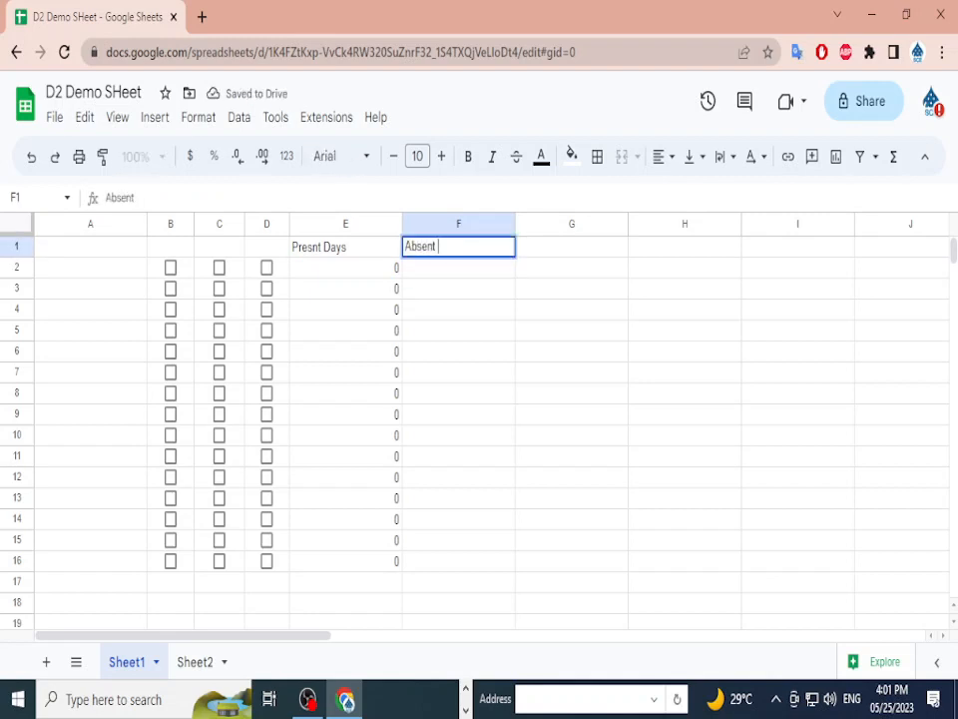
key("Return")
- Copy the text of the COUNTIF formula from cell E2
key("Left")
key("Return")
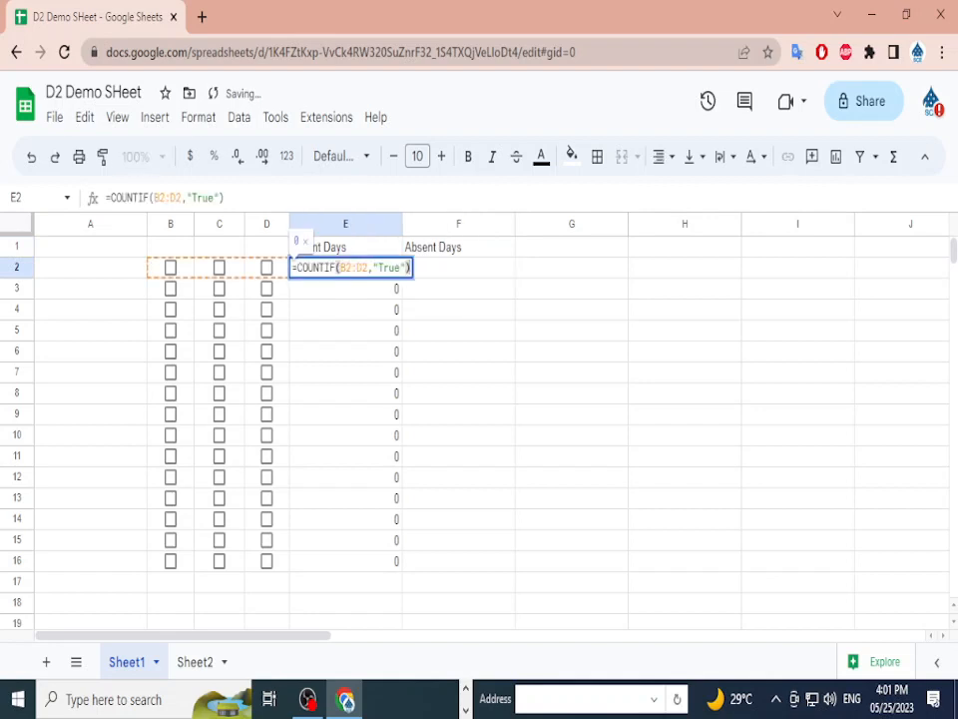
key("shift+Left")
key("shift+Left")
key("shift+Left")
key("shift+Left")
key("shift+Left")
key("shift+Left")
key("shift+Left")
key("shift+Left")
key("shift+Left")
key("shift+Left")
key("shift+Left")
key("shift+Left")
key("shift+Left")
key("shift+Left")
key("shift+Left")
key("shift+Left")
key("shift+Left")
key("shift+Left")
key("shift+Left")
key("shift+Left")
key("shift+Left")
key("ctrl+c")
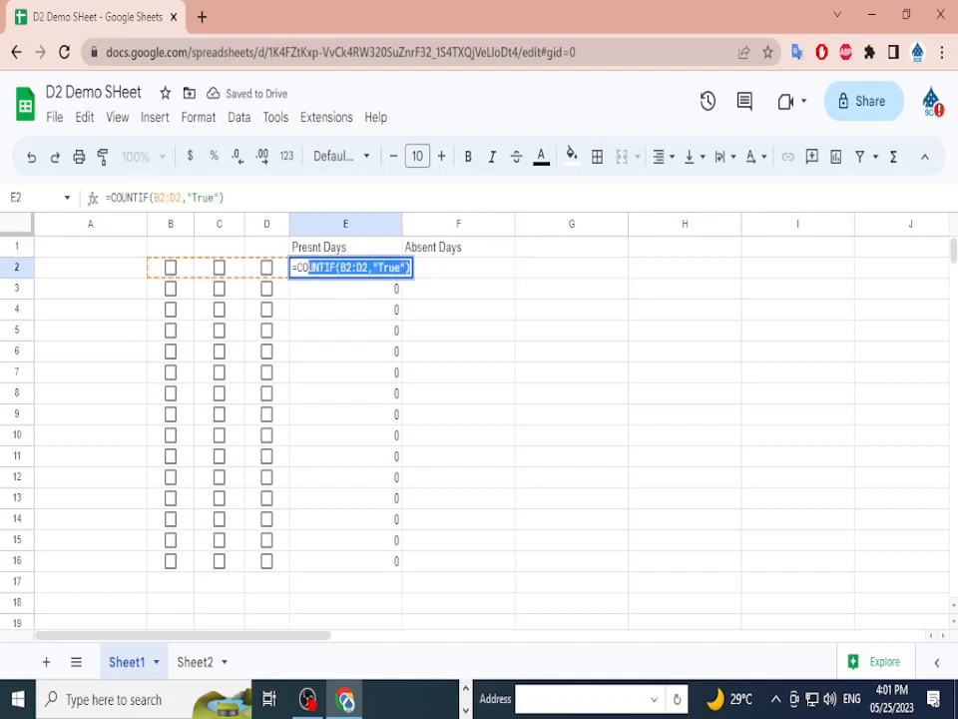
key("Left")
key("Return")
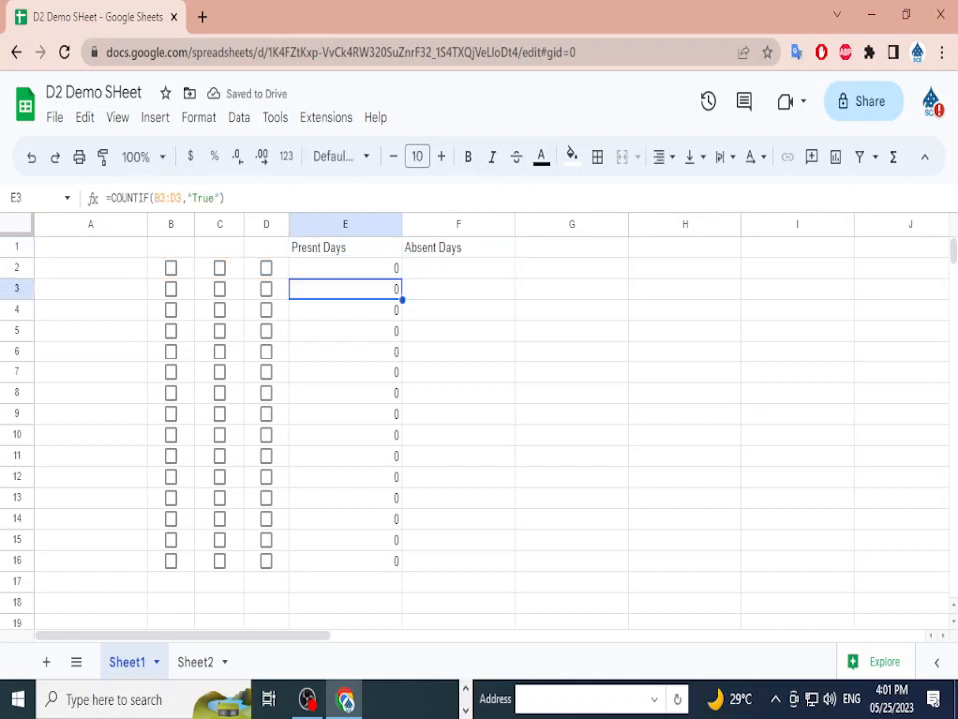
- Paste the formula text into F2 and change its criterion to make =COUNTIF(B2:D2,"False")
key("Right")
key("Up")
key("Return")
key("ctrl+v")
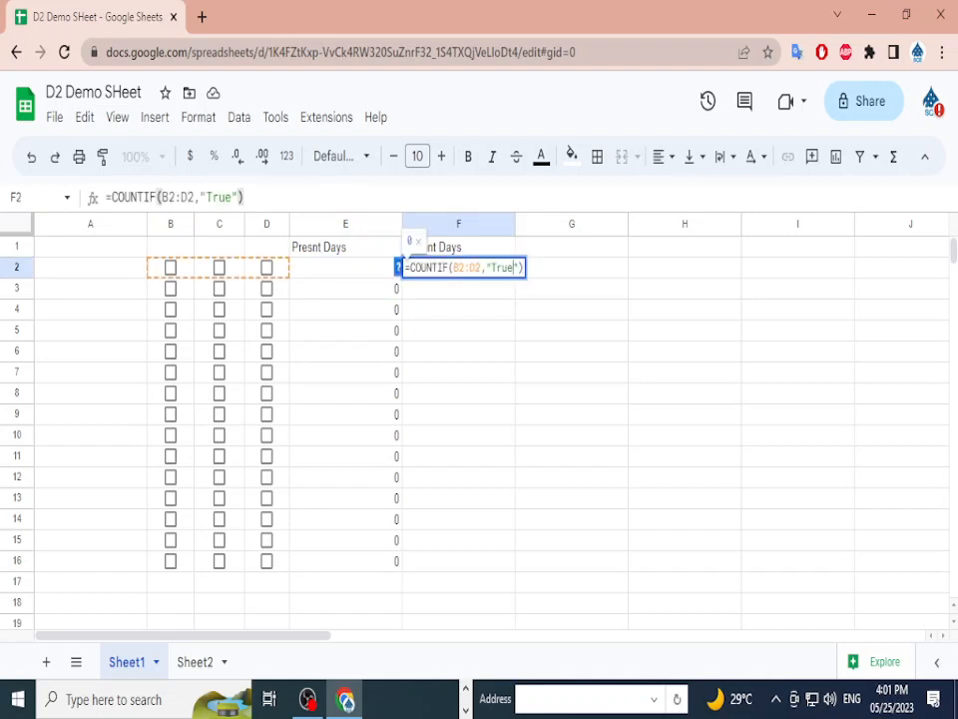
key("Left")
key("Left")
key("BackSpace")
key("BackSpace")
key("BackSpace")
key("BackSpace")
type("False")
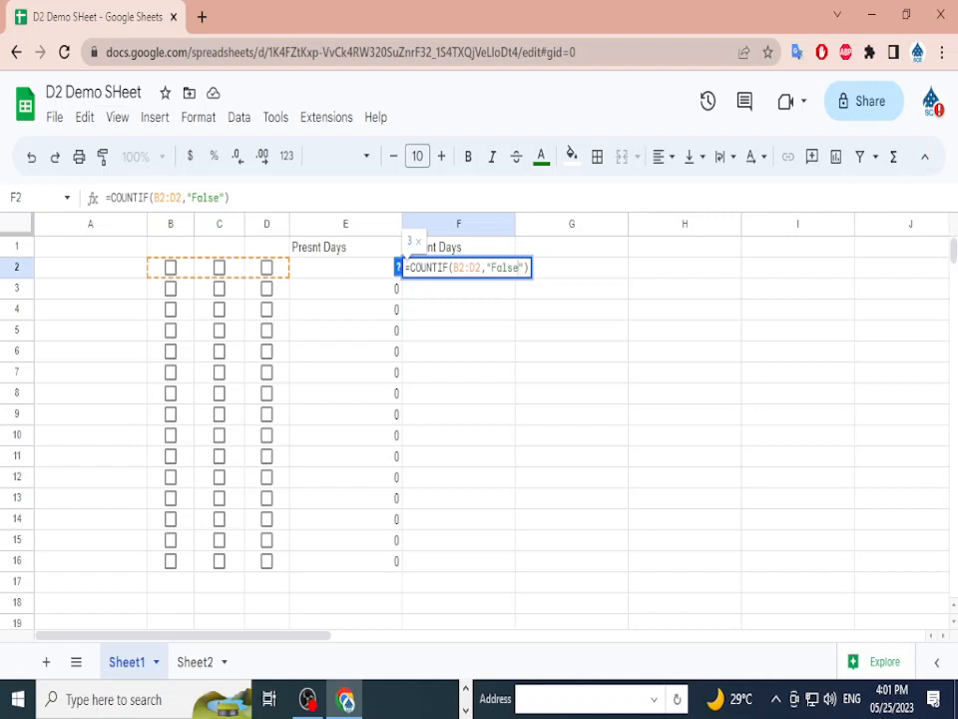
key("Return")
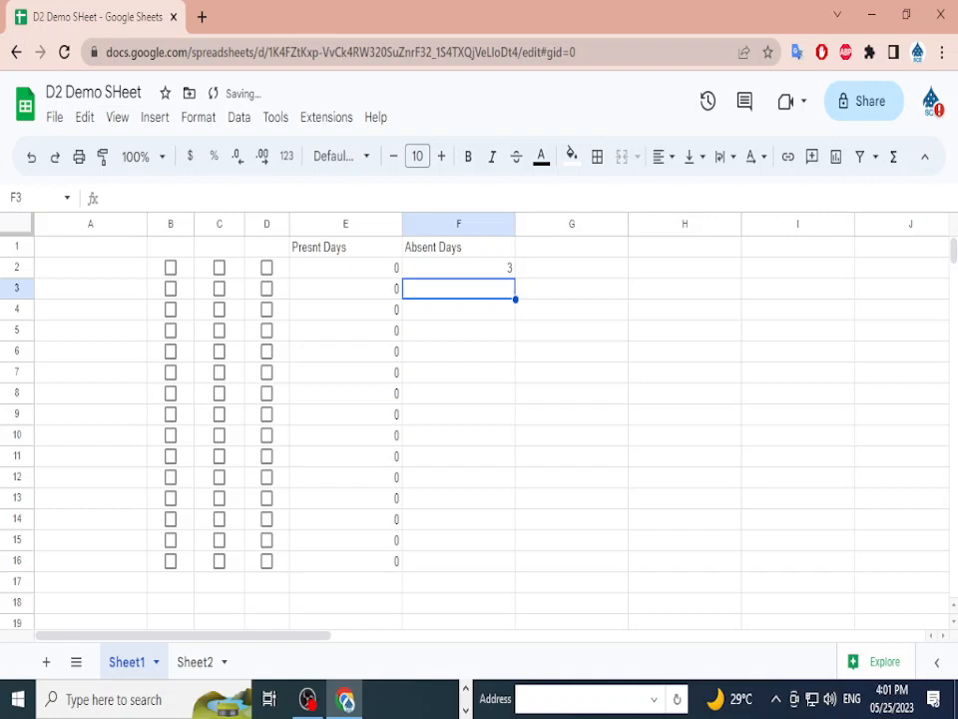
- Tick the checkboxes in B2 and D2 to test the present and absent counts
left_click(171, 268)
left_click(266, 268)
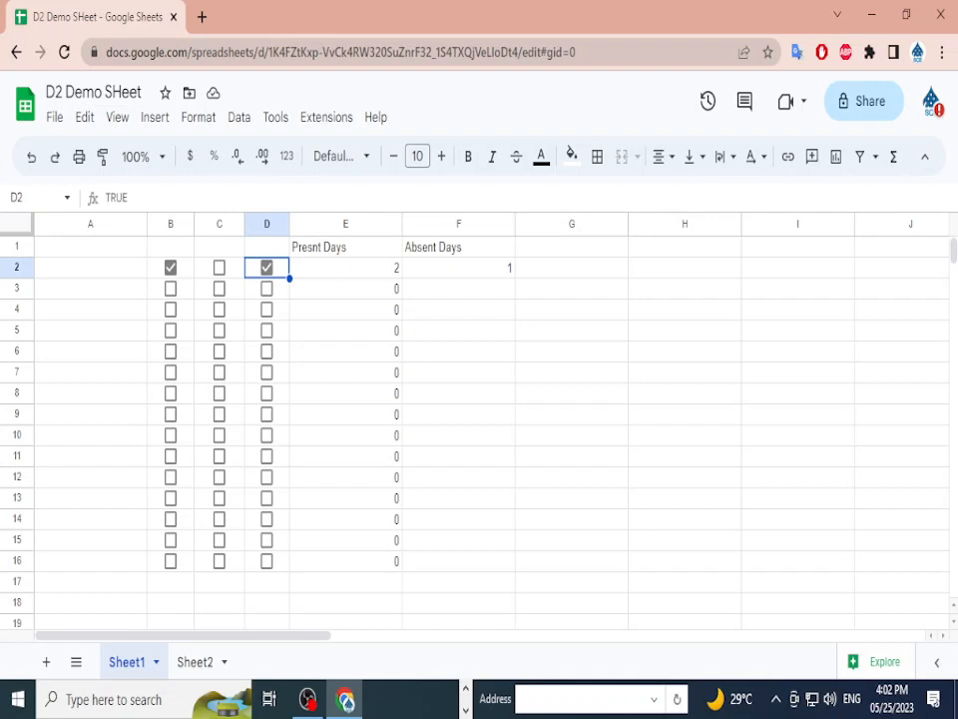
- Search the web for "gpt excel" in a new browser tab and open the GPT Excel site at gptexcel.uk
key("ctrl+t")
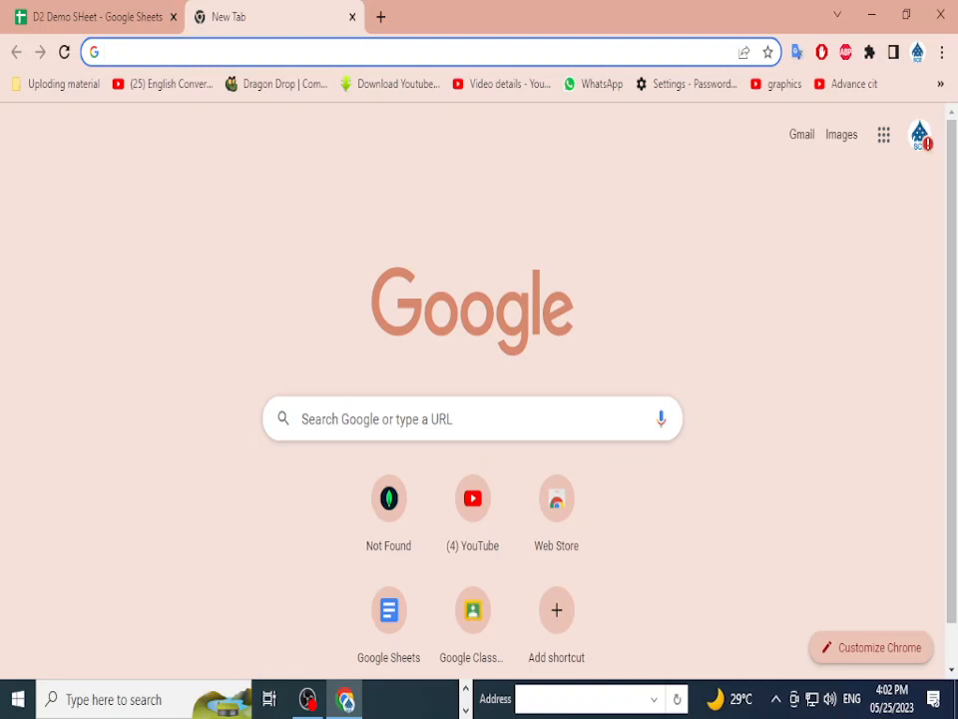
type("gpt ")
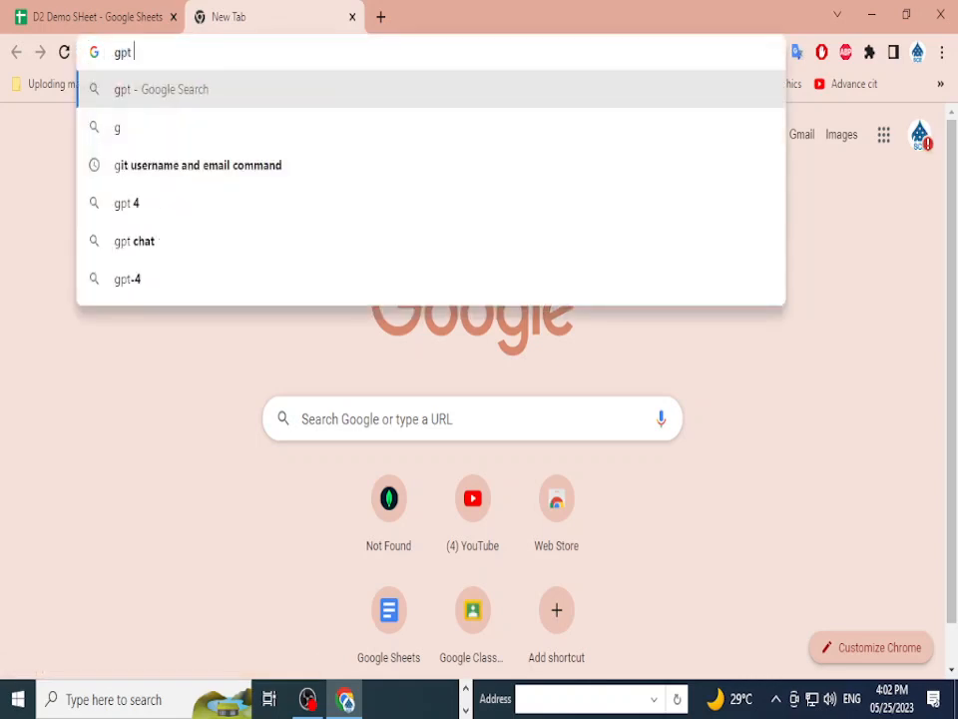
type("ce")
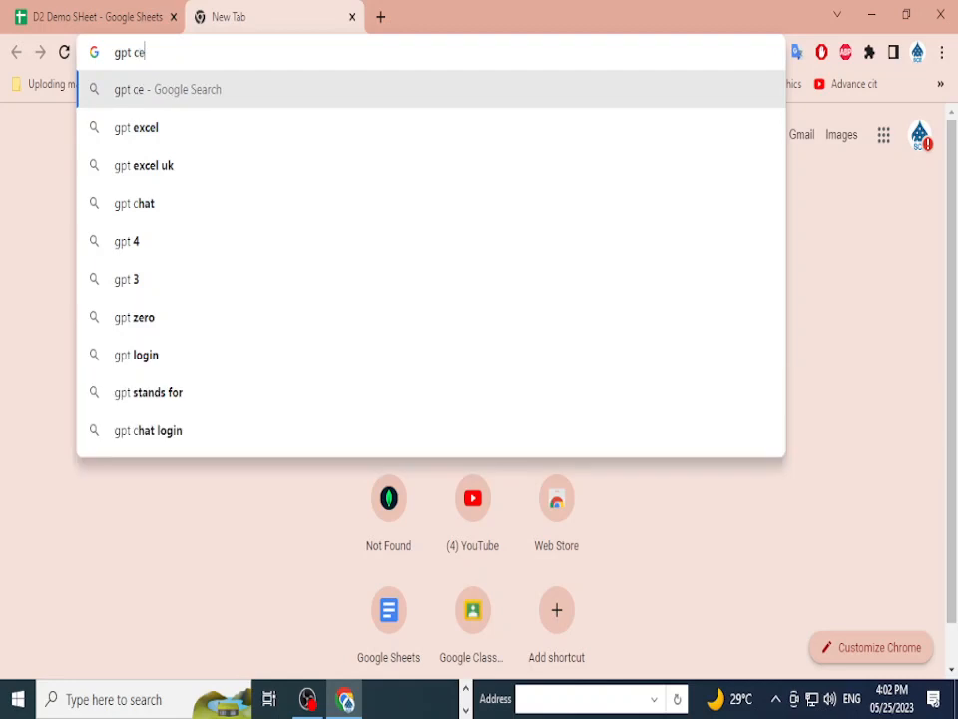
key("BackSpace")
key("BackSpace")
type("exc")
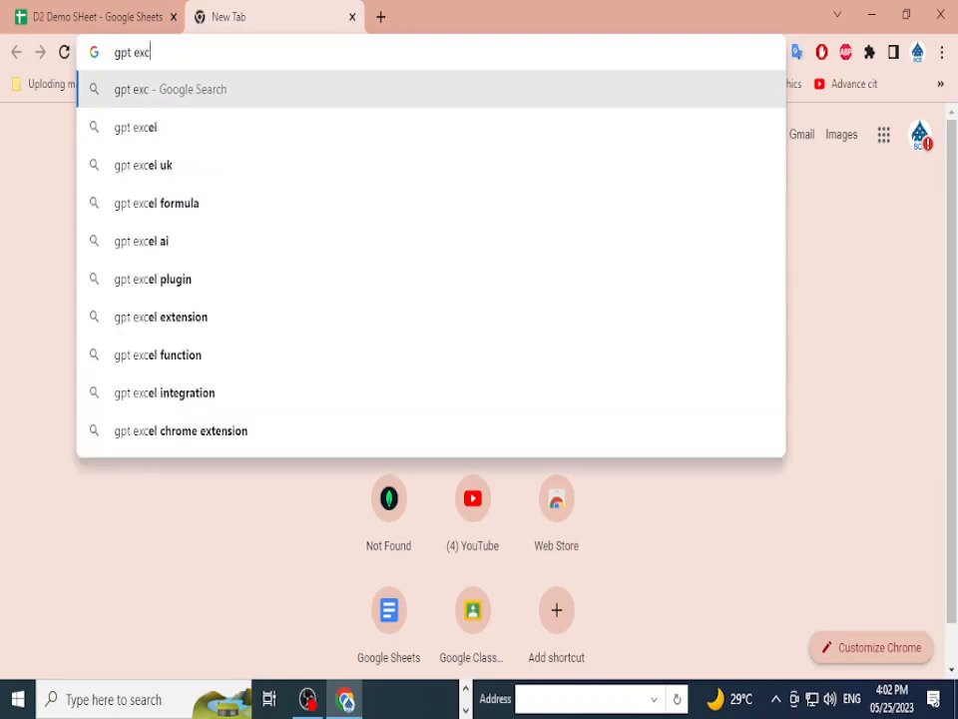
type("el")
key("BackSpace")
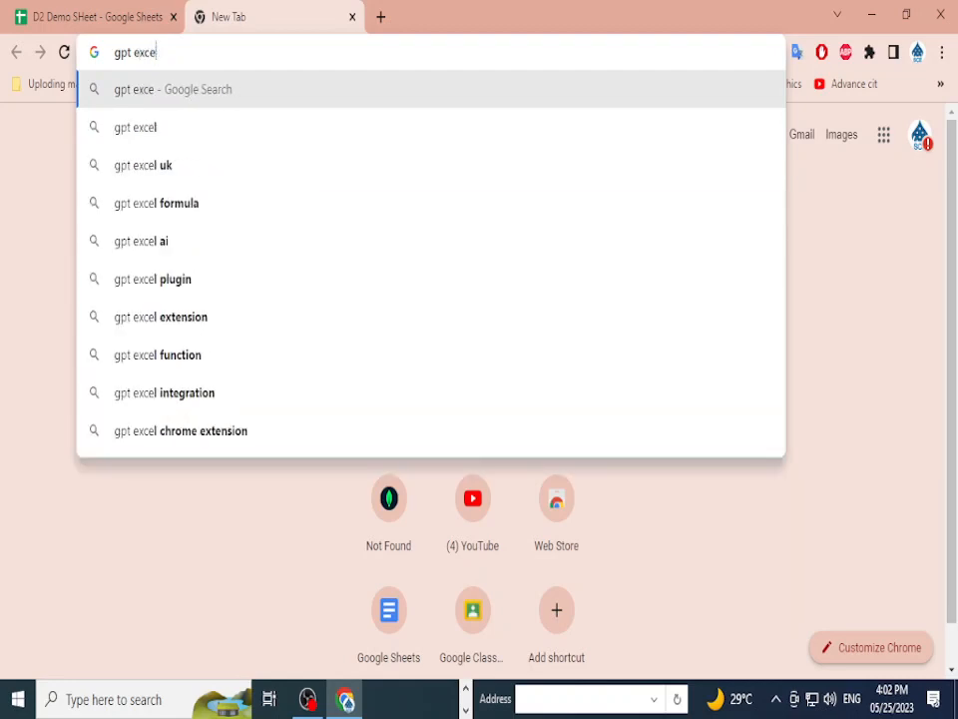
type("l")
key("Return")
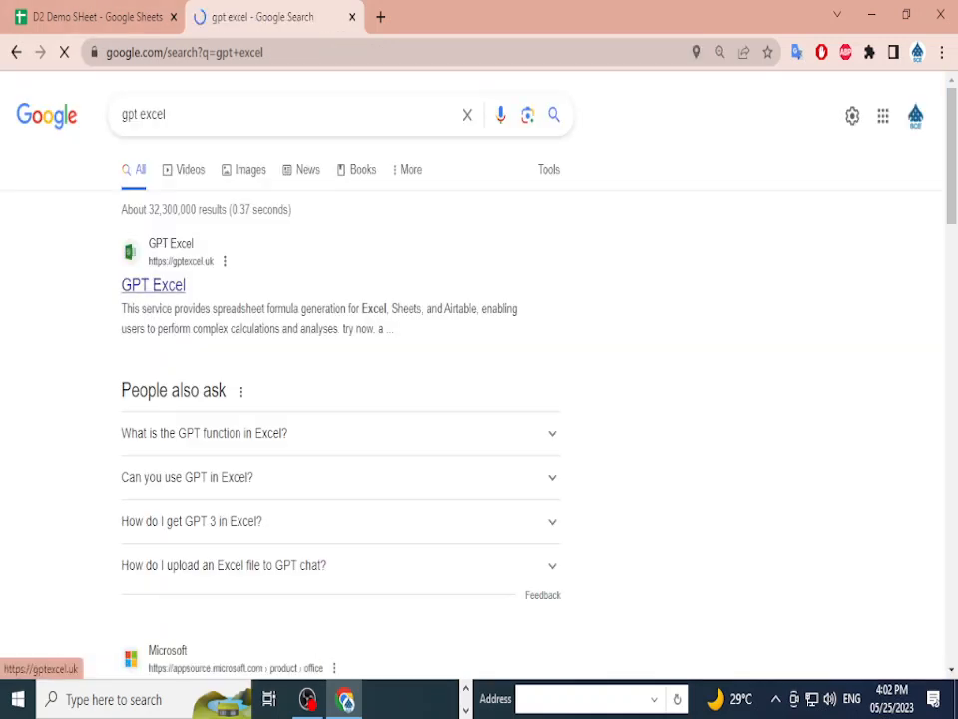
left_click(153, 285)
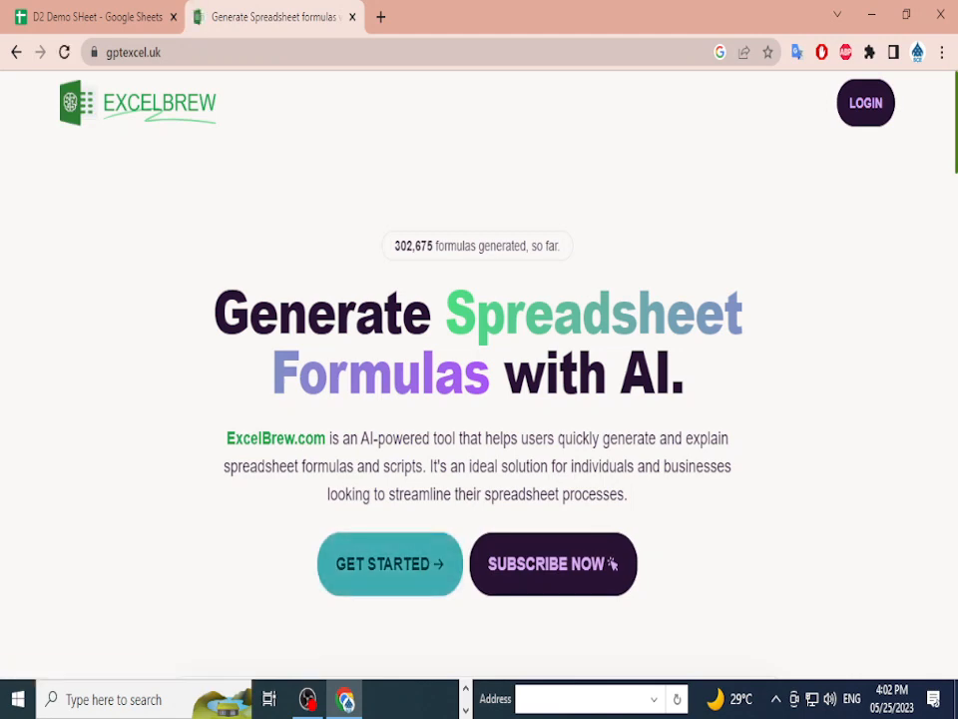
- Get started on ExcelBrew by signing in with the already signed-in Google account
left_click(390, 564)
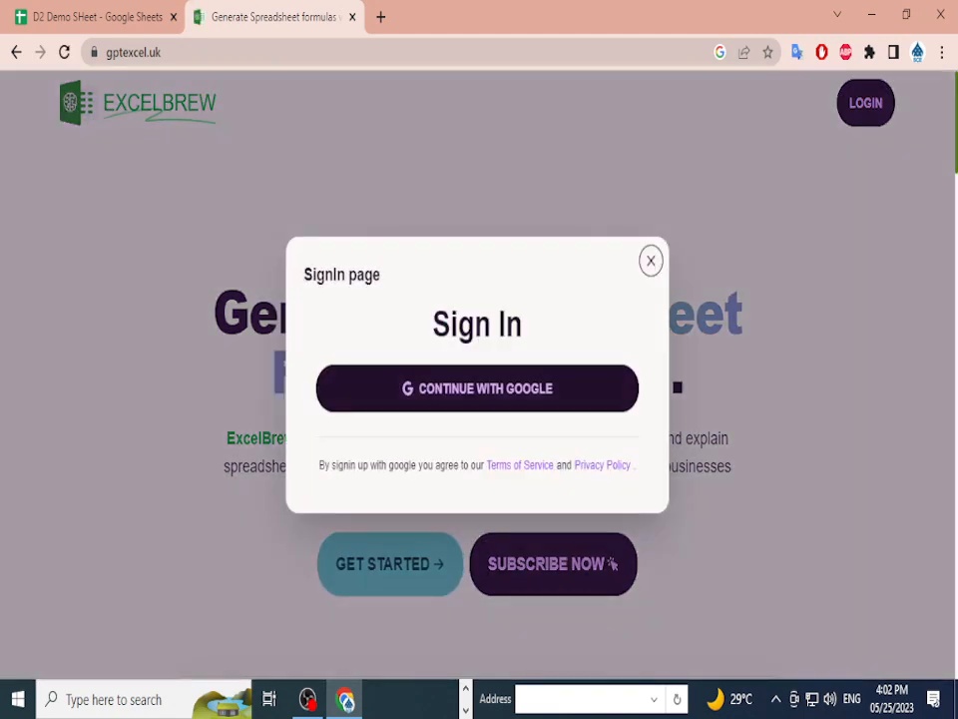
left_click(477, 388)
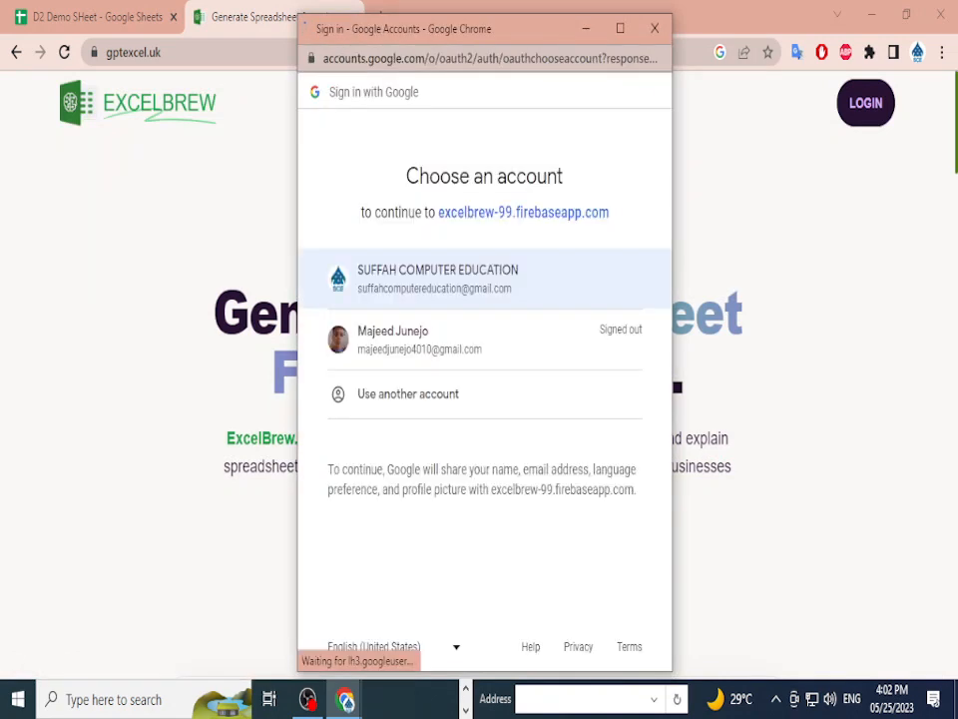
left_click(437, 279)
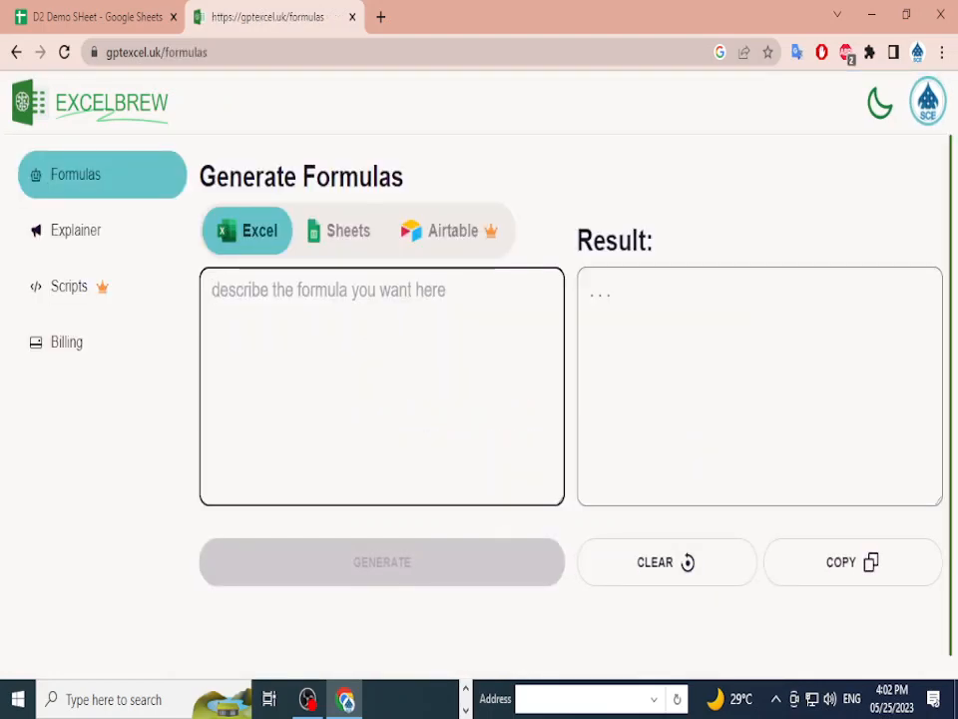
- Return to the D2 Demo SHeet spreadsheet and enter 23 in cell G2 and 100 in cell H2
left_click(97, 17)
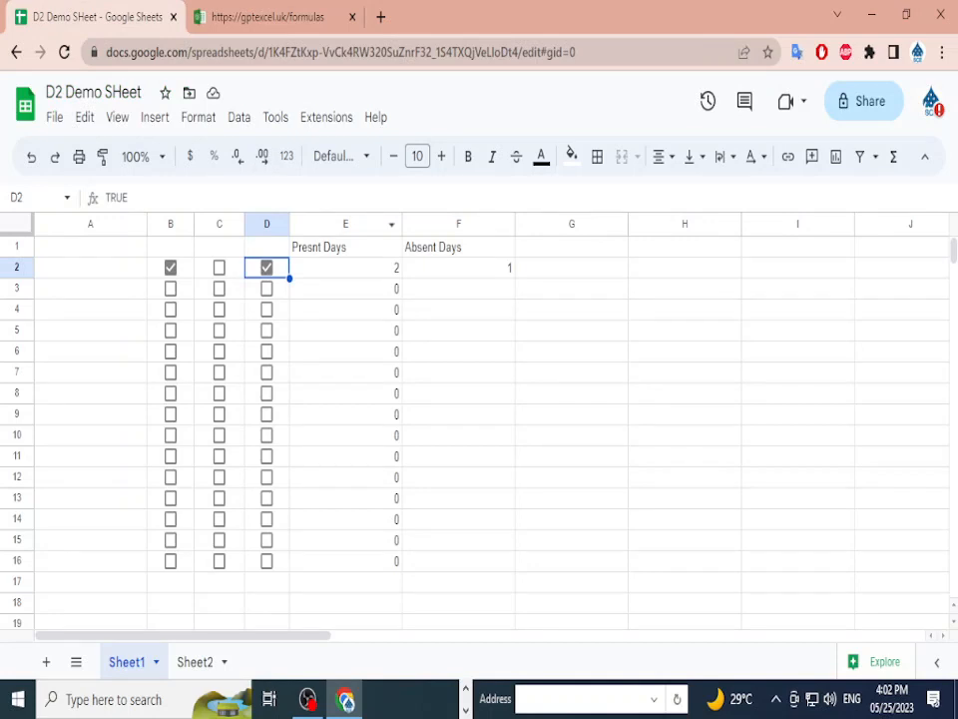
left_click(572, 268)
type("23")
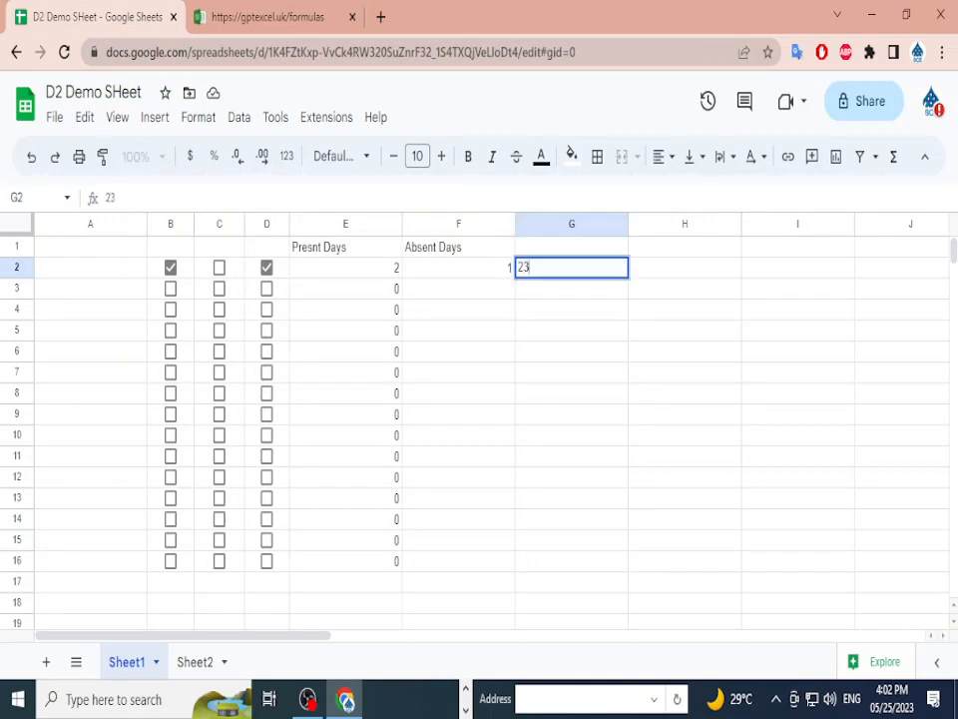
key("Tab")
type("100")
key("Return")
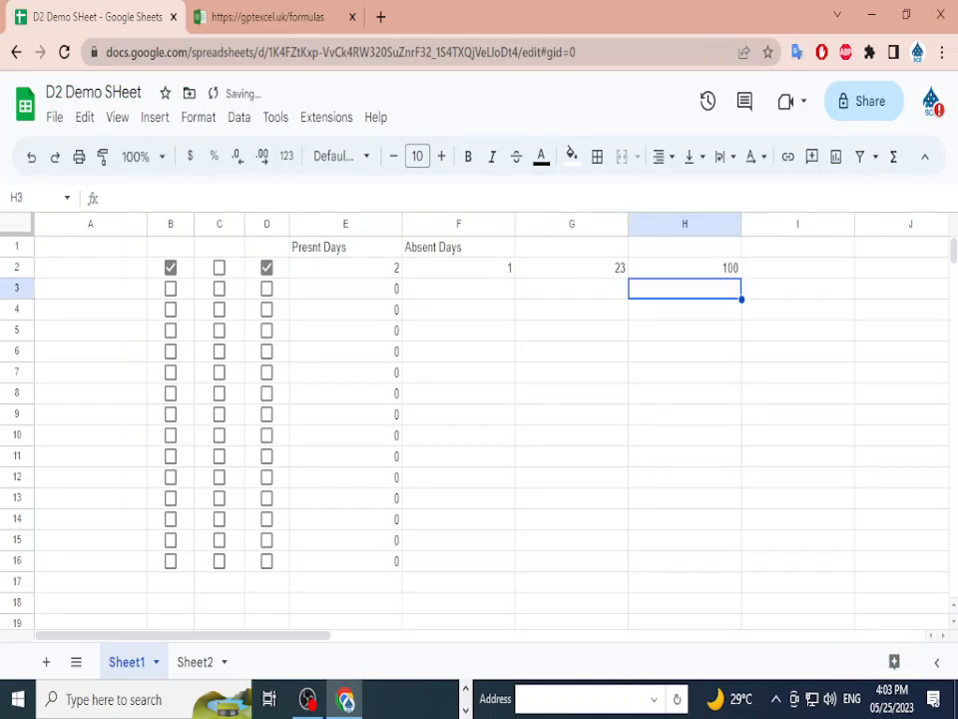
left_click(797, 267)
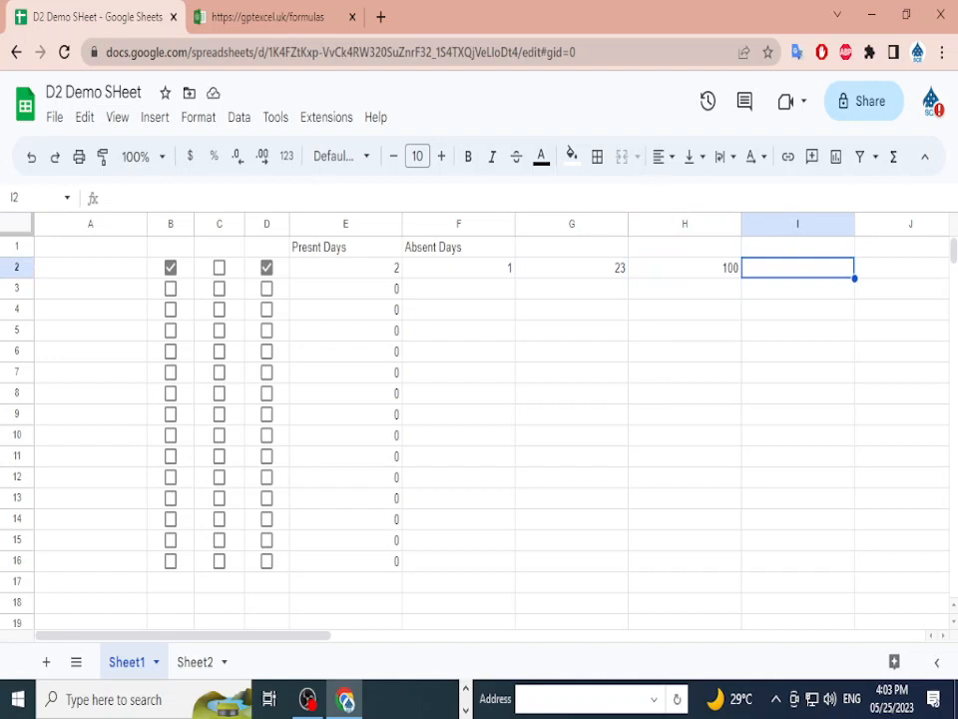
left_click(572, 268)
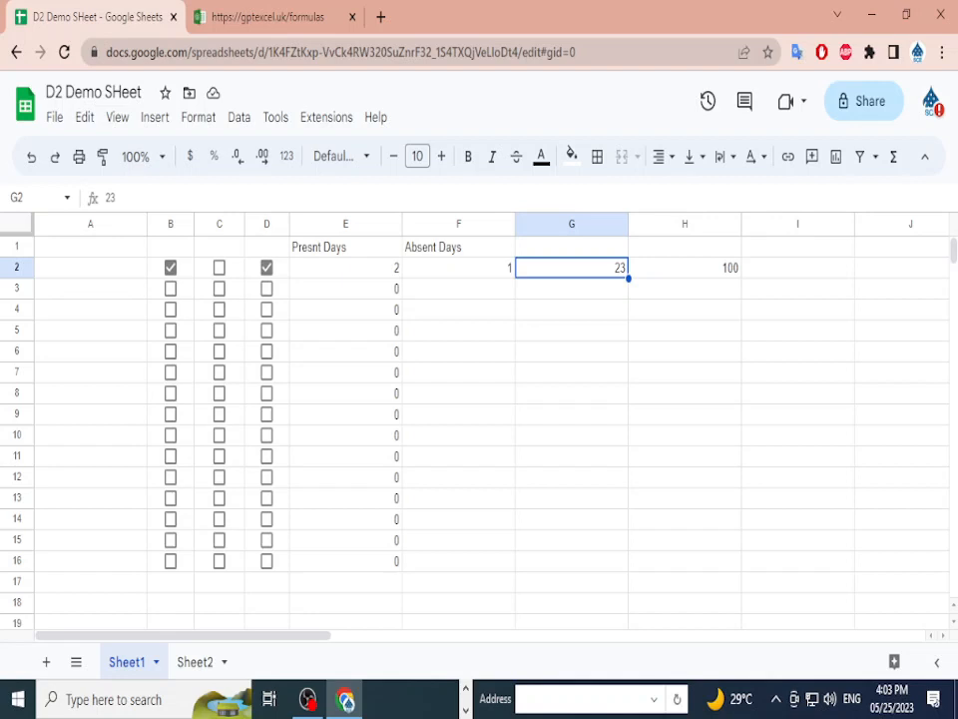
left_click(684, 247)
left_click(685, 268)
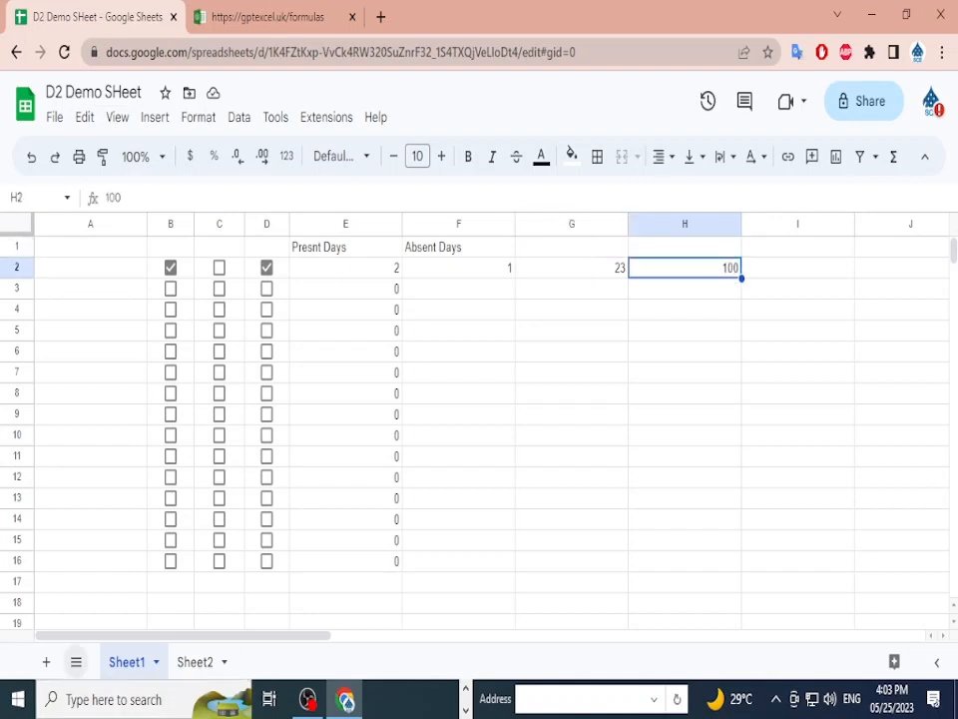
- Switch to ExcelBrew and generate an Excel formula from the description "g2 or h2 ki percentage k liye formula"
left_click(204, 17)
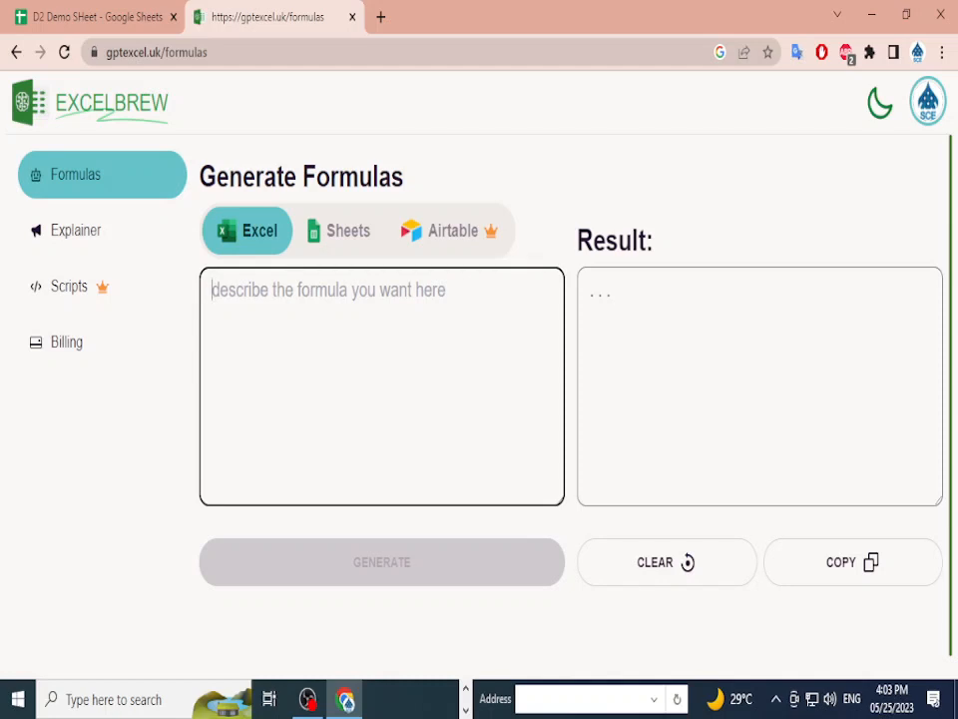
type("g2 or")
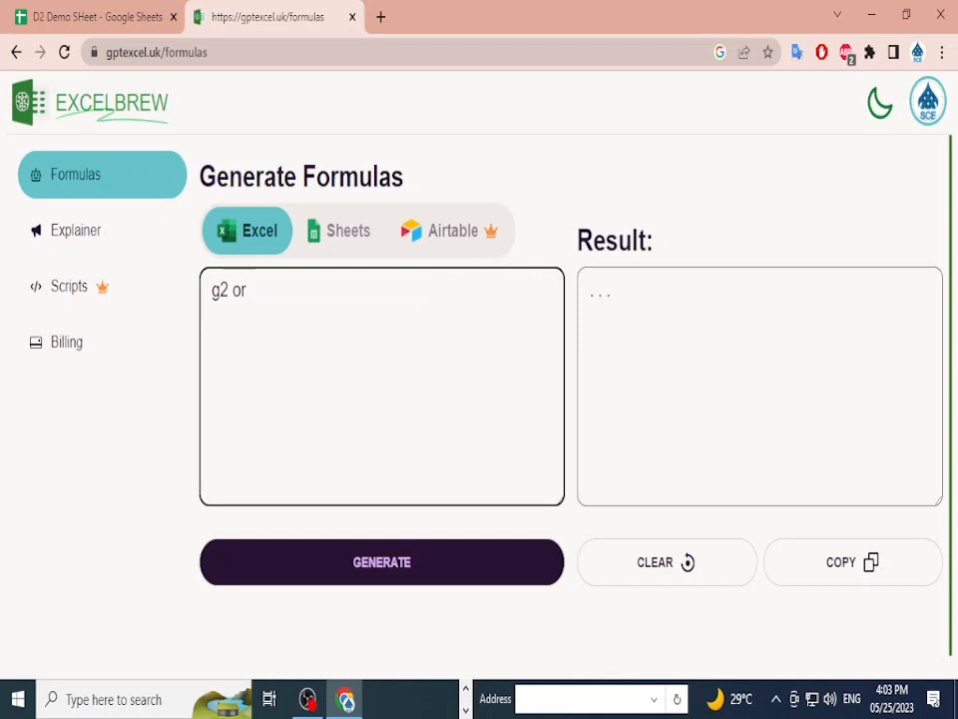
type(" h2 ka")
key("BackSpace")
key("BackSpace")
type("i perc")
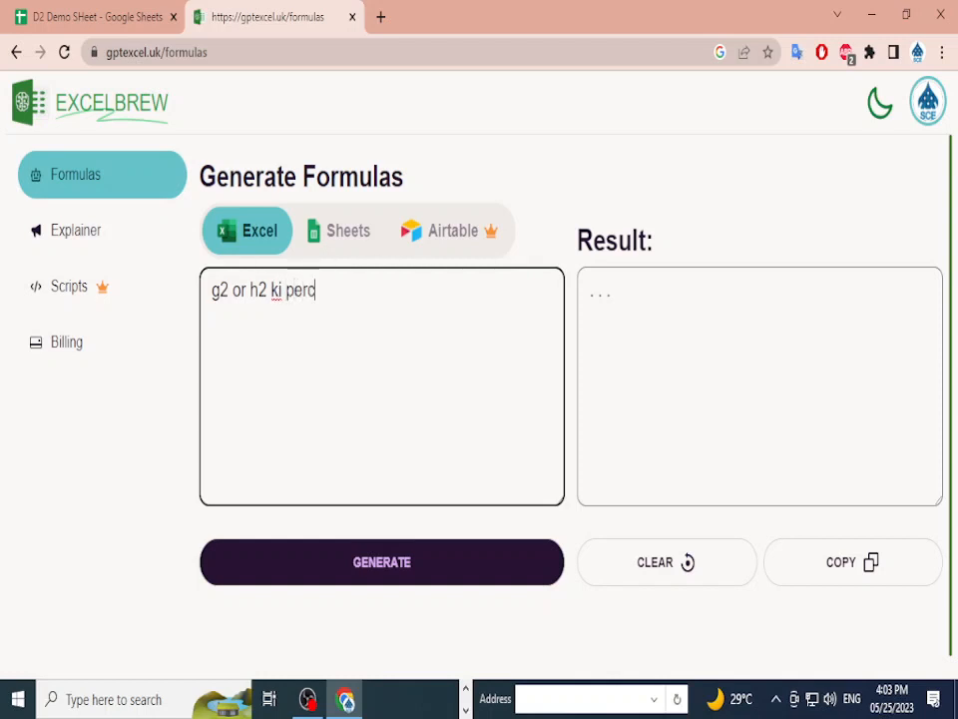
type("etna")
key("BackSpace")
key("BackSpace")
key("BackSpace")
type("ntage k")
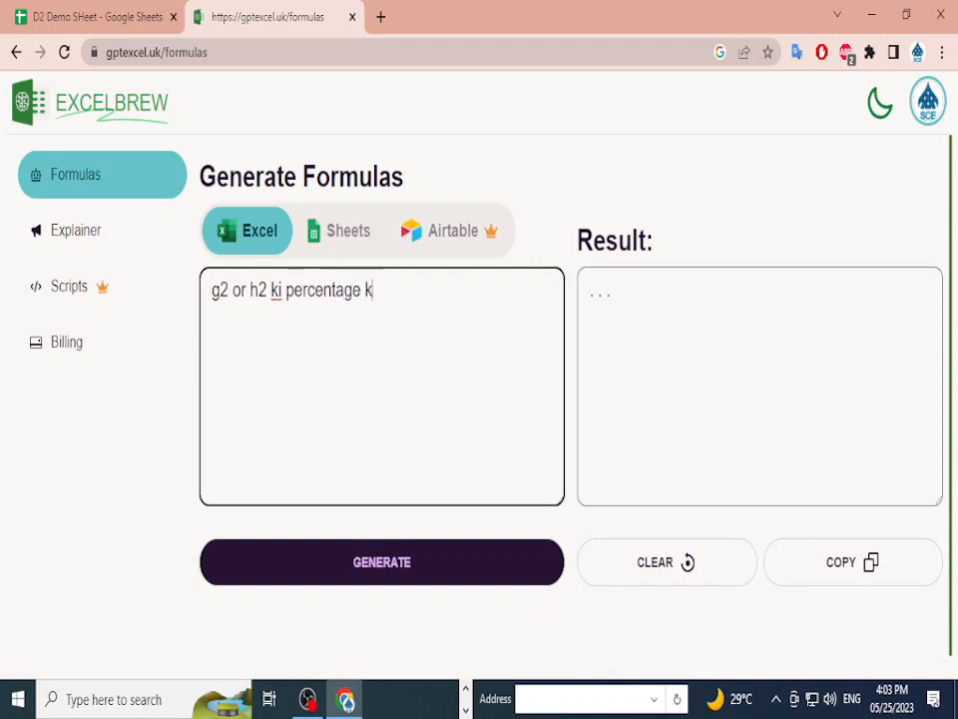
type(" liye formula")
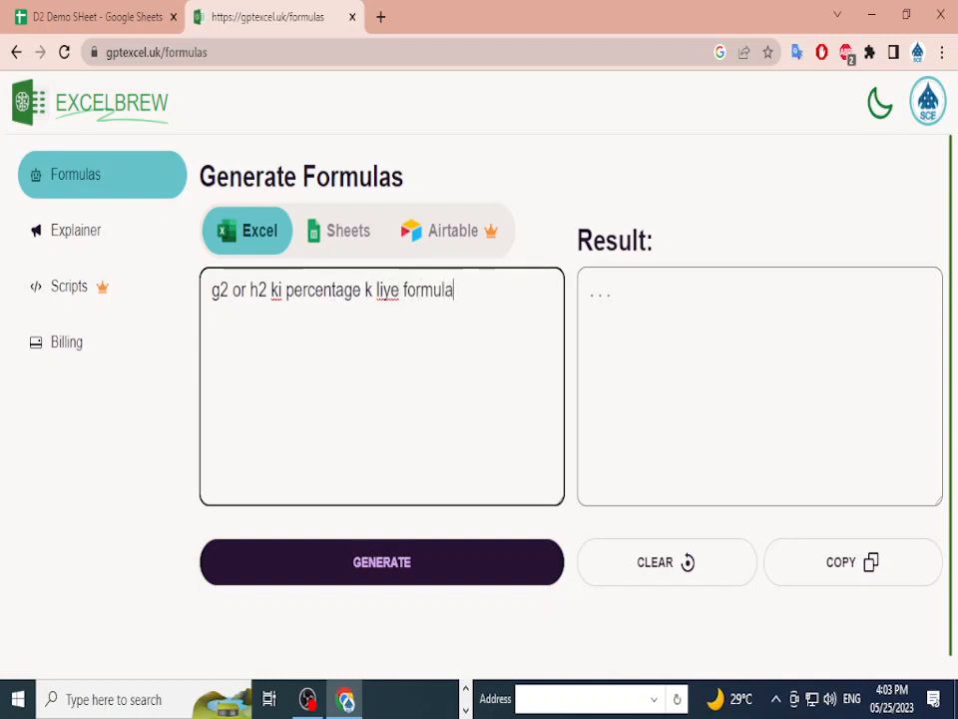
key("Return")
left_click(382, 562)
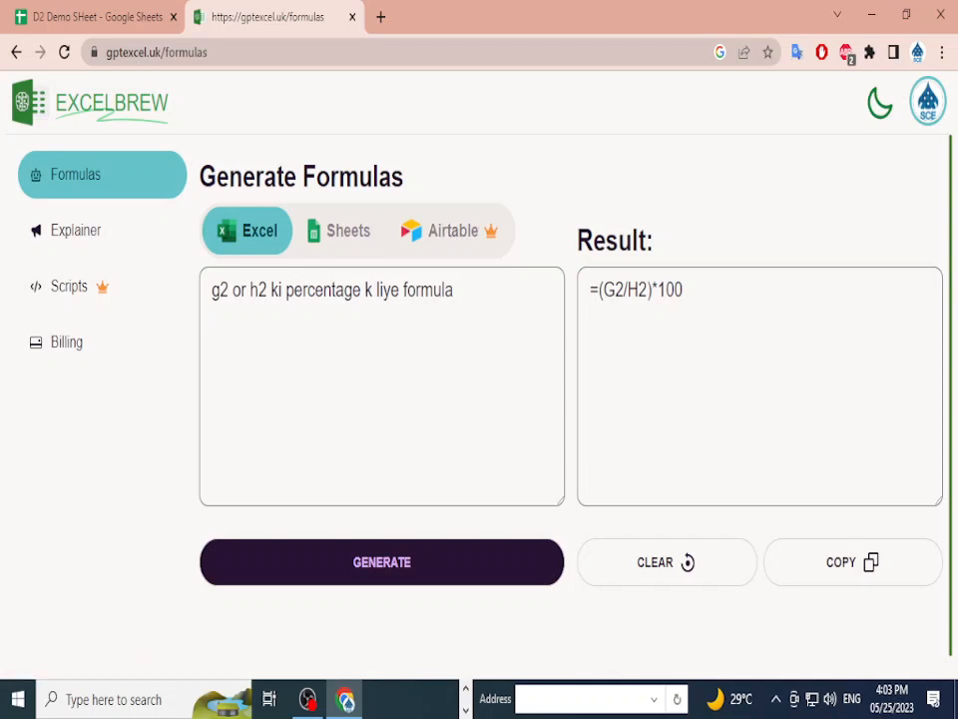
- Copy the generated formula =(G2/H2)*100 and paste it into cell I2 of the D2 Demo SHeet
left_click_drag(590, 289, 689, 290)
key("ctrl+c")
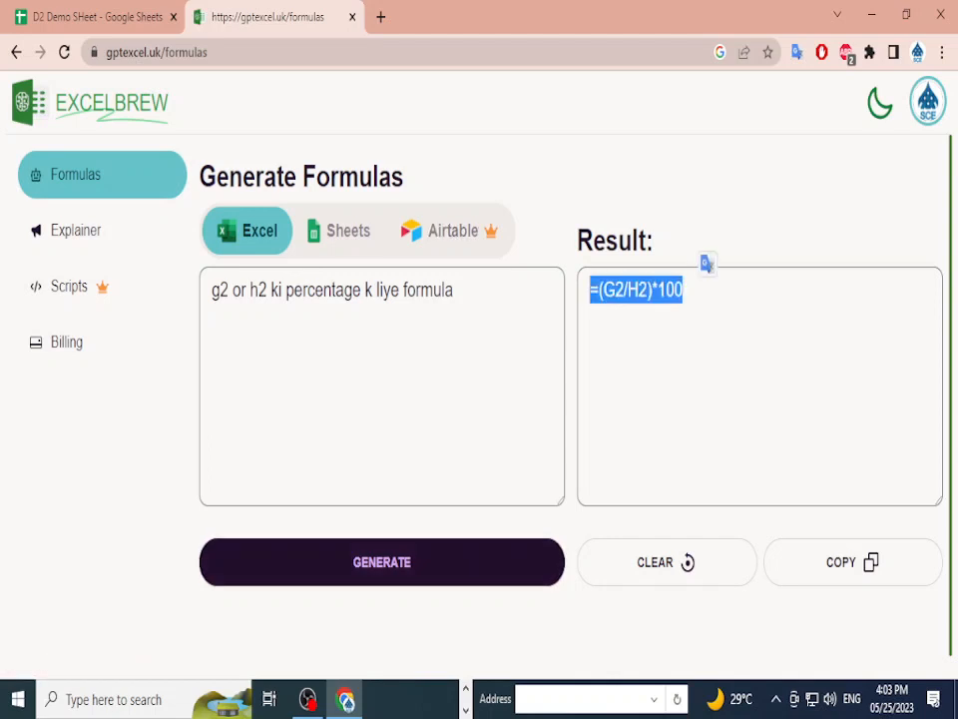
left_click(90, 17)
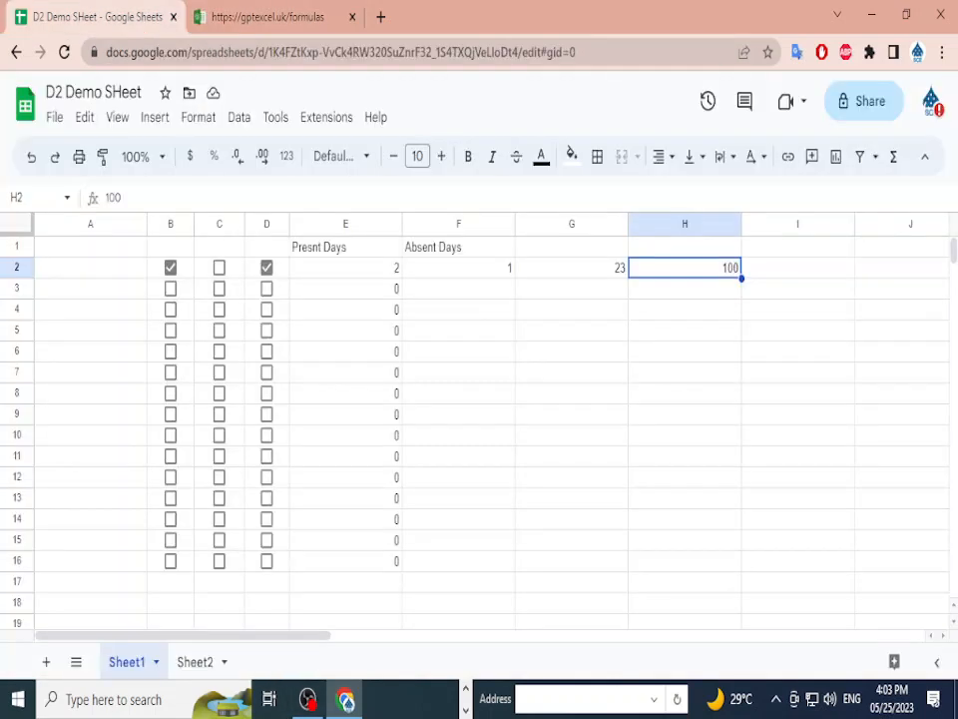
left_click(797, 267)
key("ctrl+v")
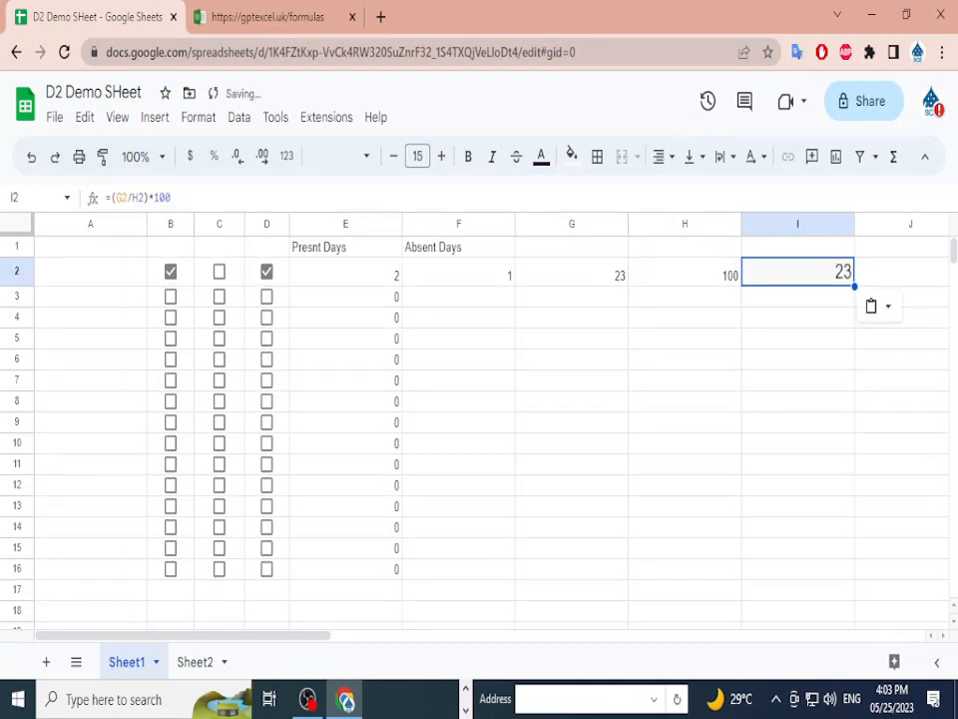
- Inspect the percentage formula in cell I2 and the cells it references, leaving the formula as is
key("Down")
key("Down")
key("Up")
key("Up")
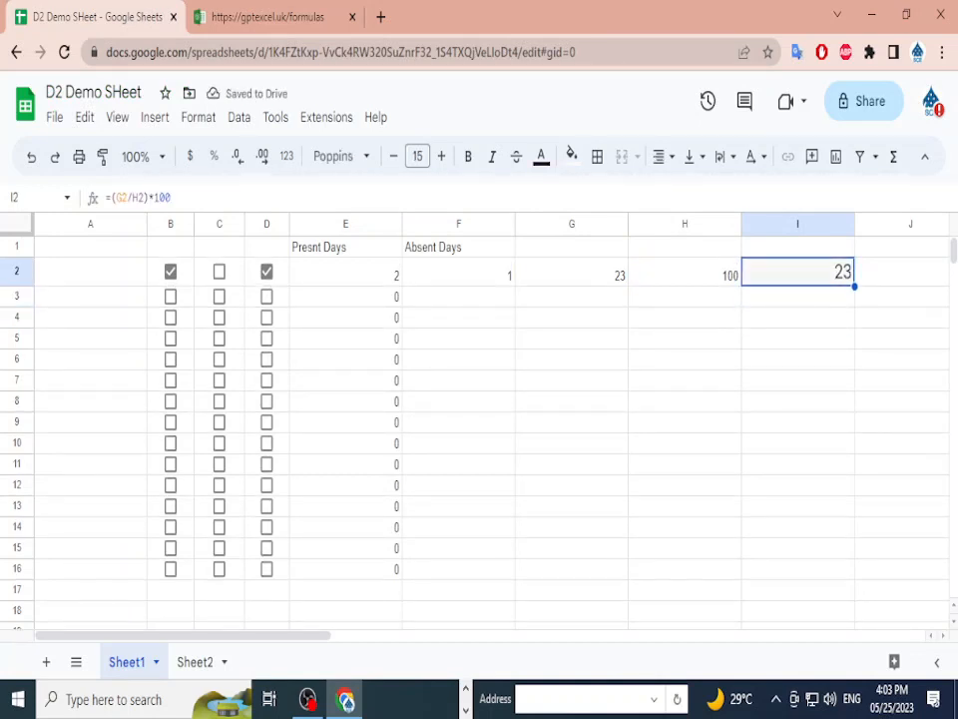
key("F2")
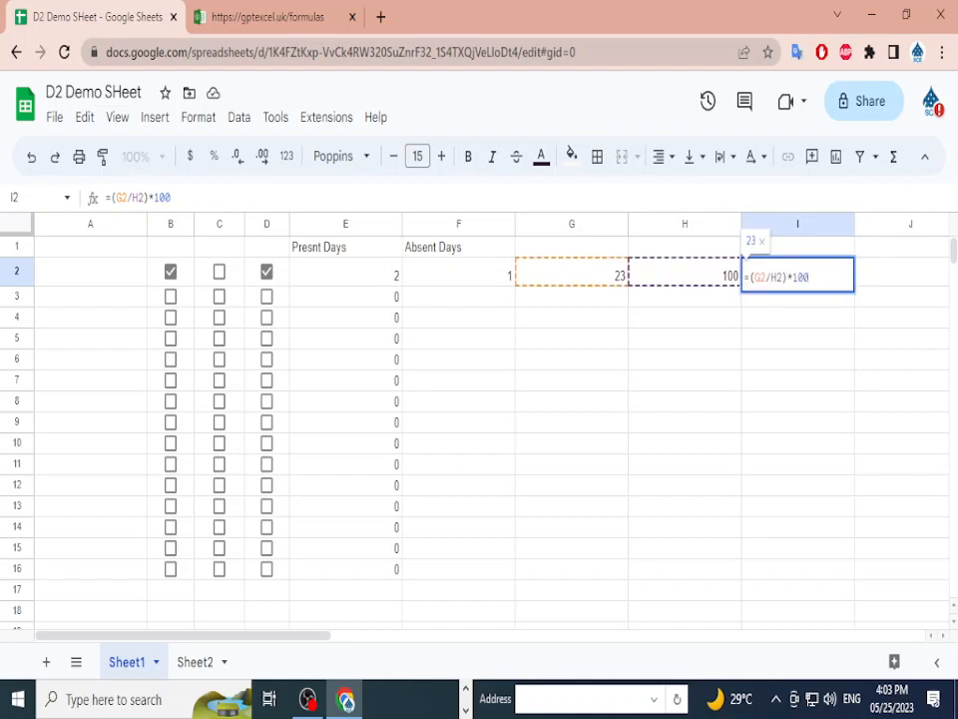
key("Return")
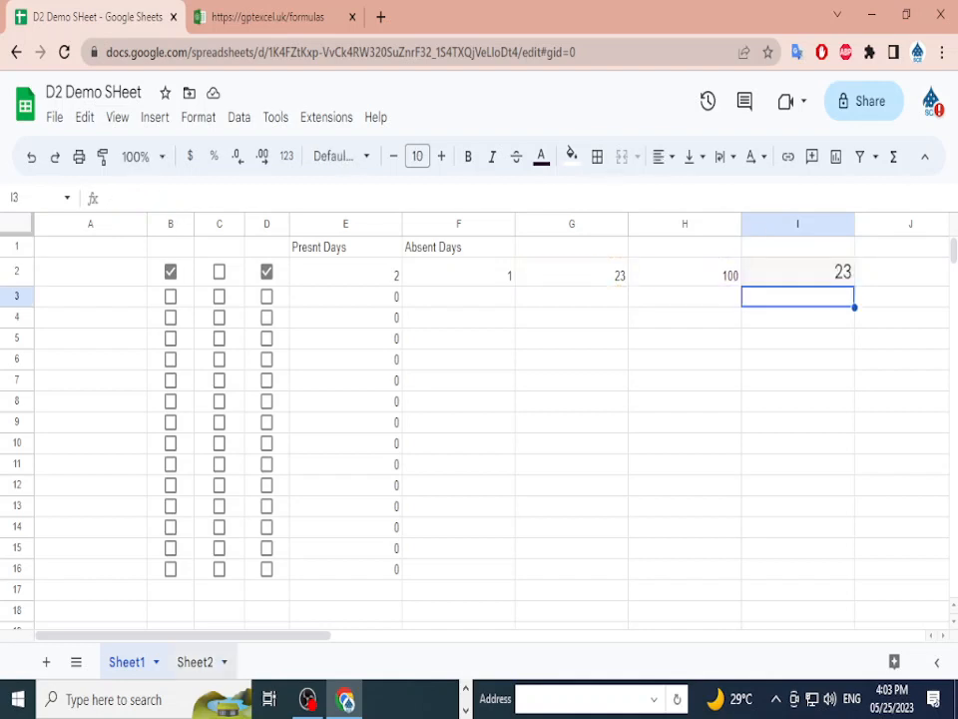
key("ctrl+shift+Page_Down")
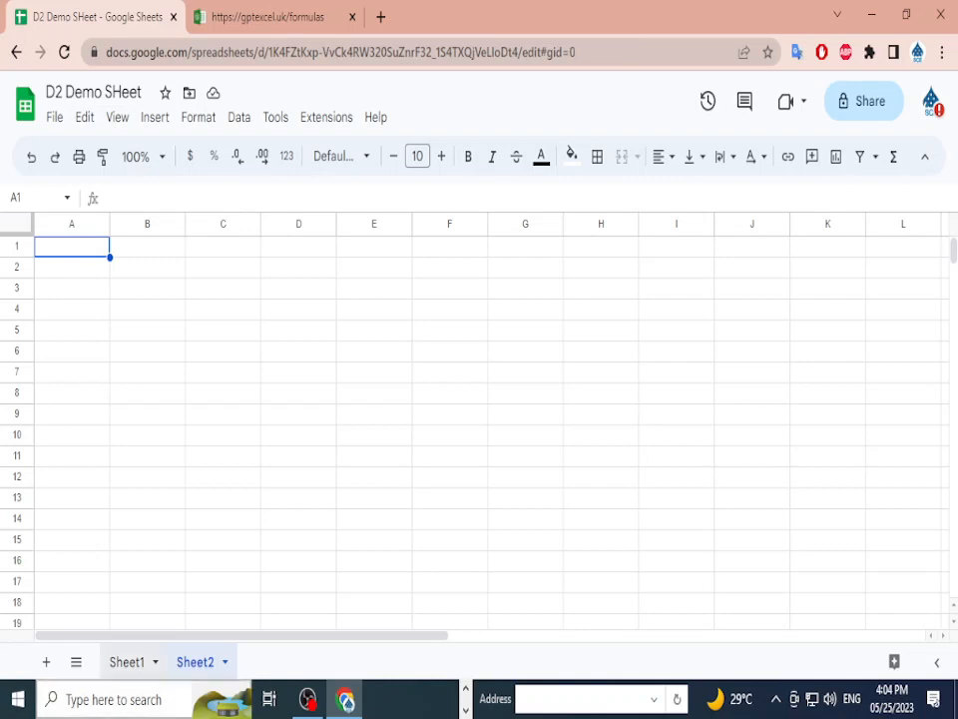
key("ctrl+shift+Page_Up")
- Switch to ExcelBrew and generate an Excel formula from the description "a2 se a20 tk k numbers ka average nikalna ha formula btao"
key("ctrl+Tab")
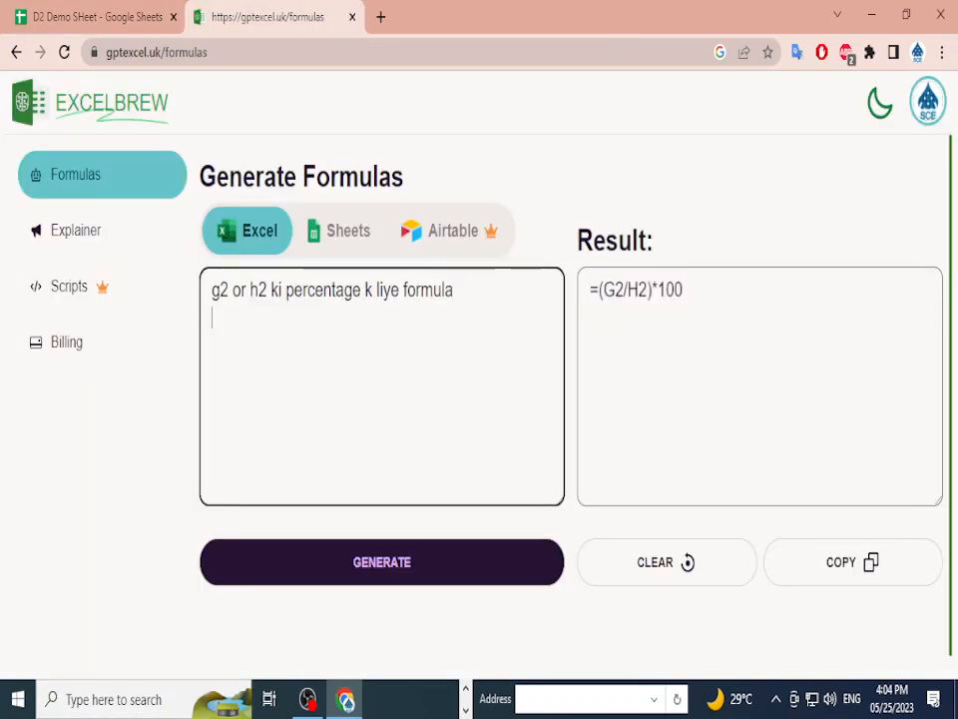
key("ctrl+a")
key("BackSpace")
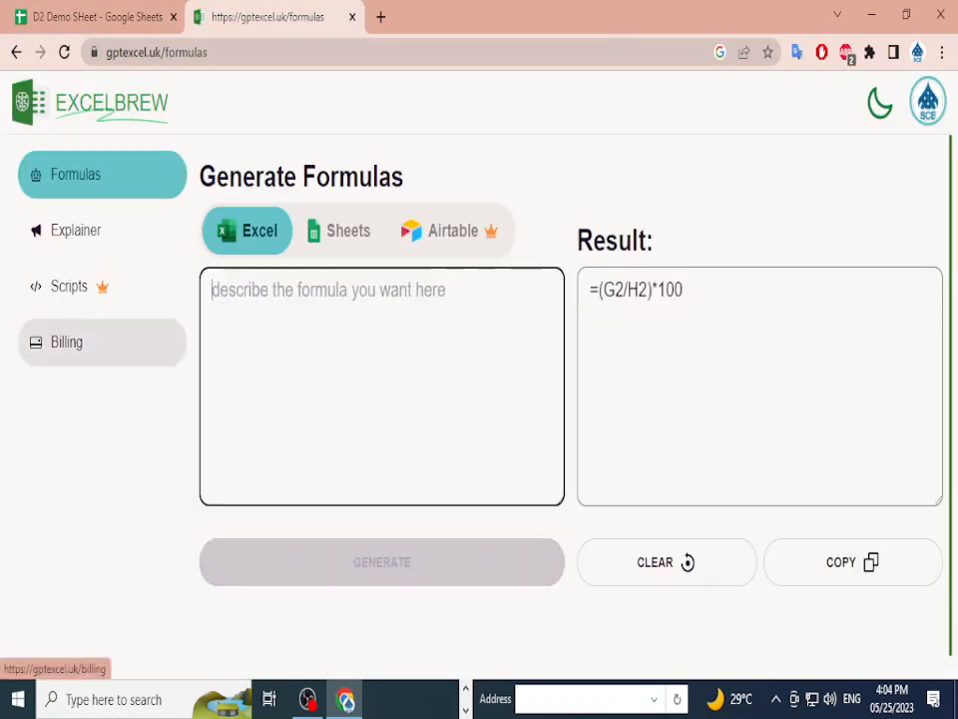
type("a2 se")
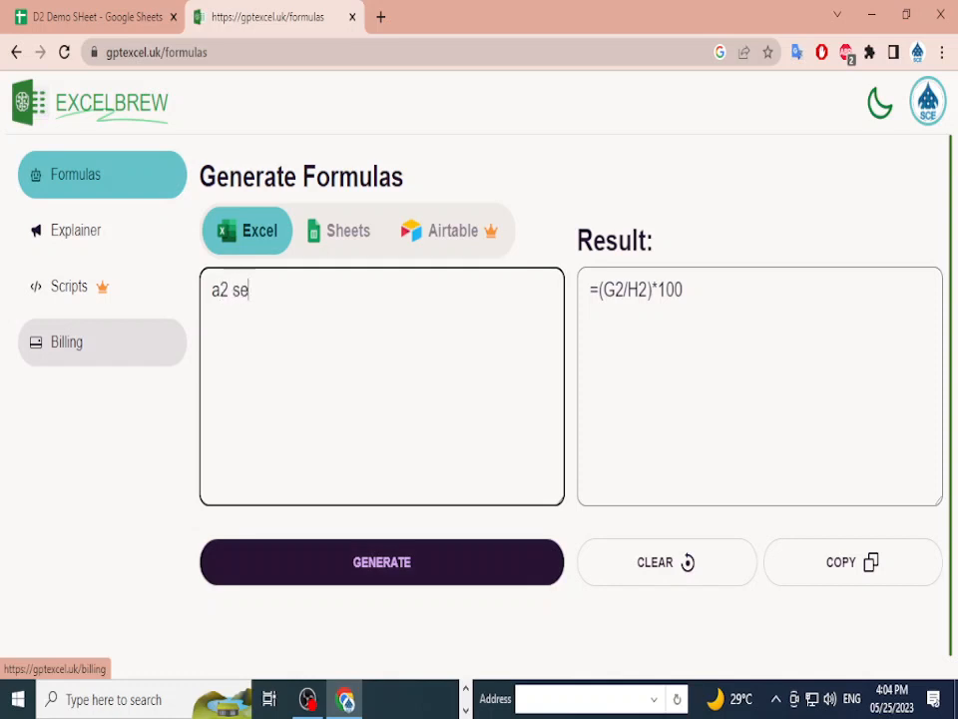
type(" a20 tk k numbers")
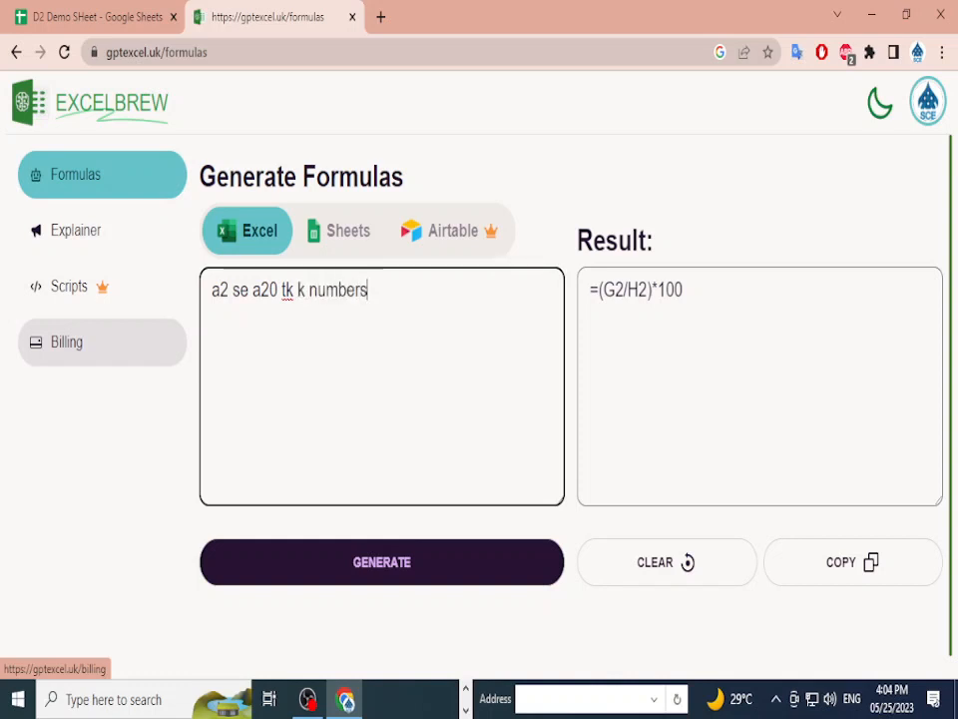
type(" ka average nika")
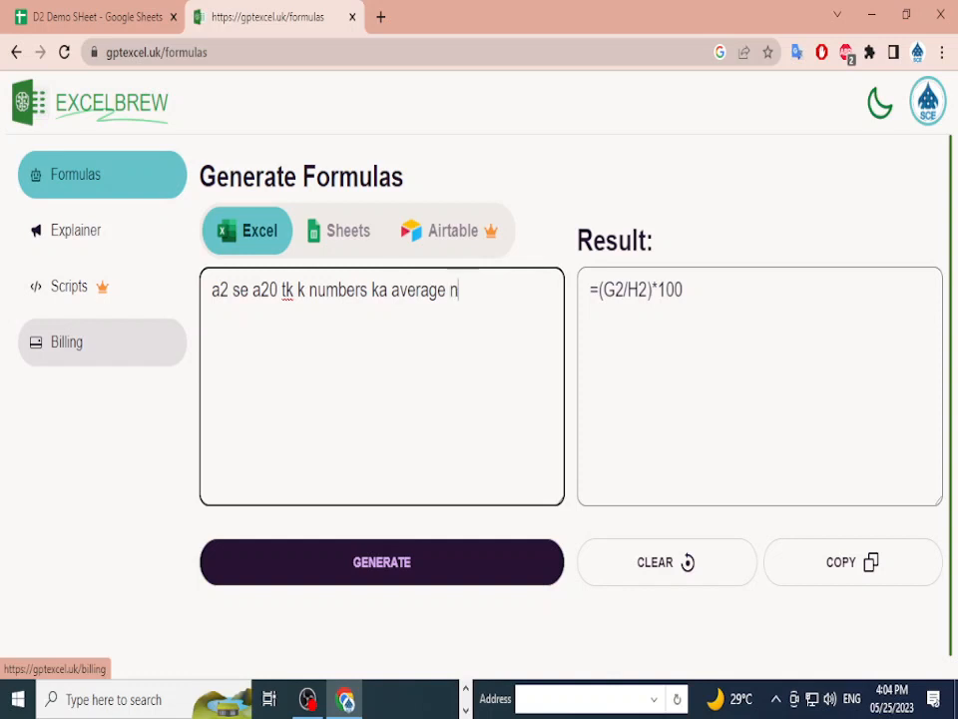
key("BackSpace")
type("kalna ha fo")
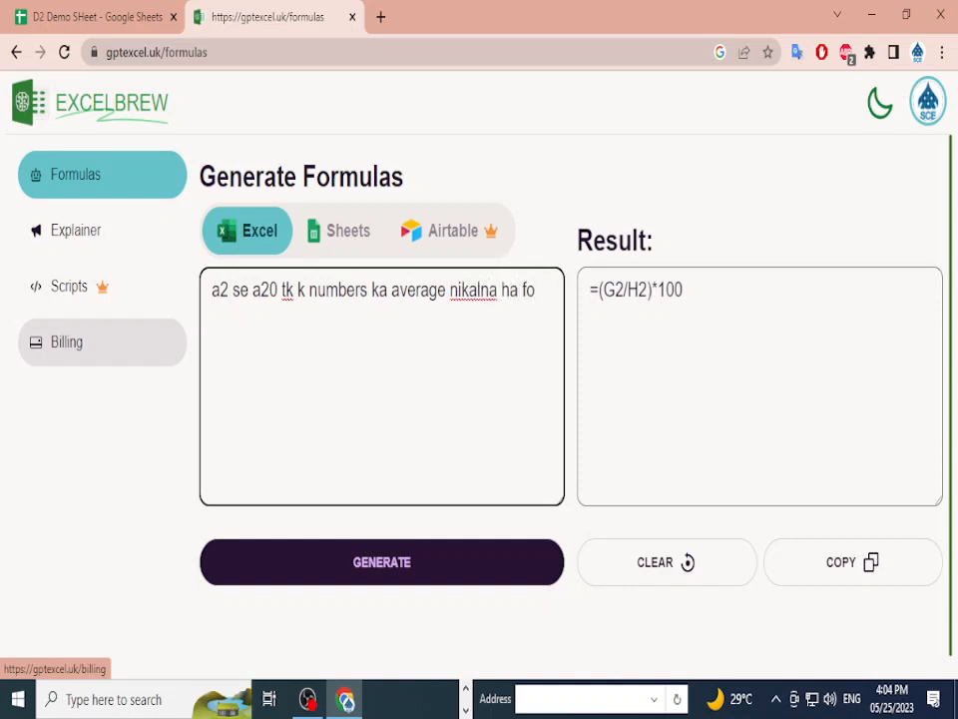
type("rmula btao")
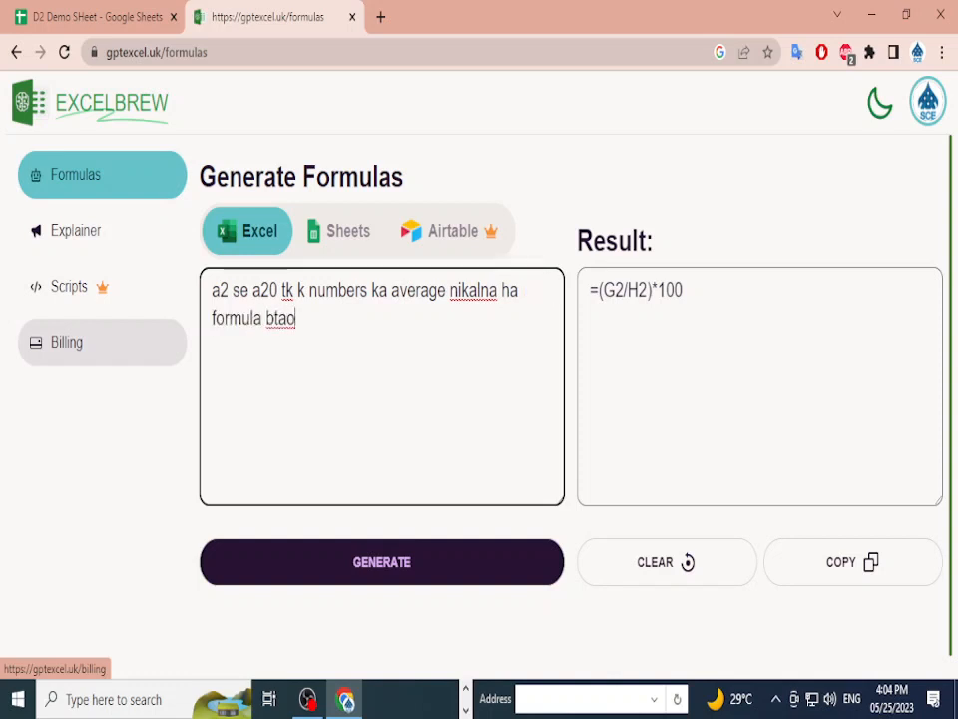
key("Return")
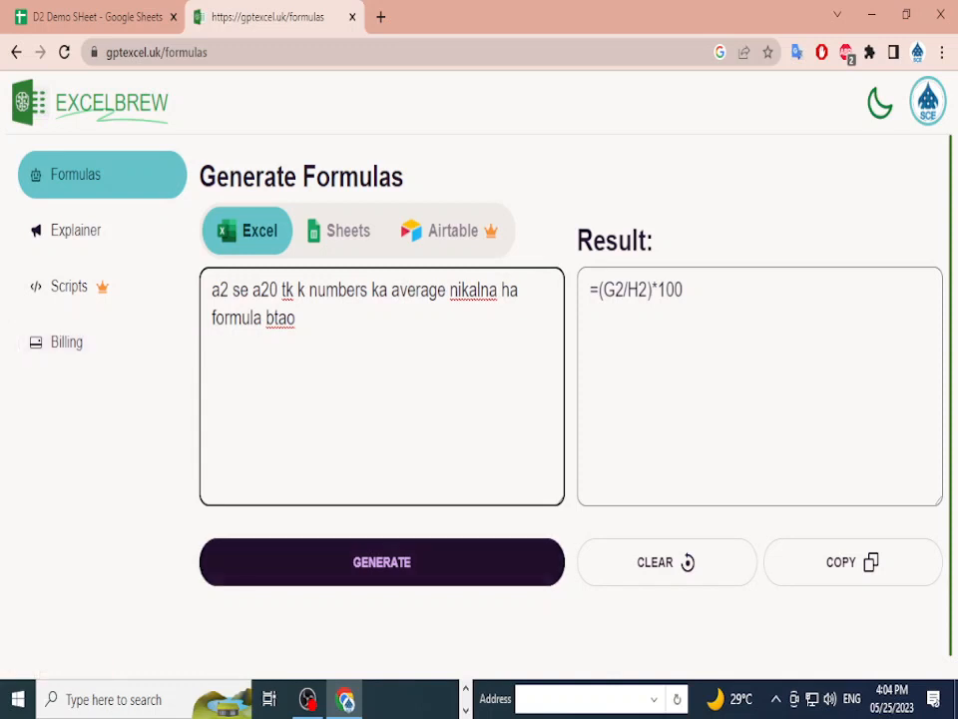
left_click(382, 562)
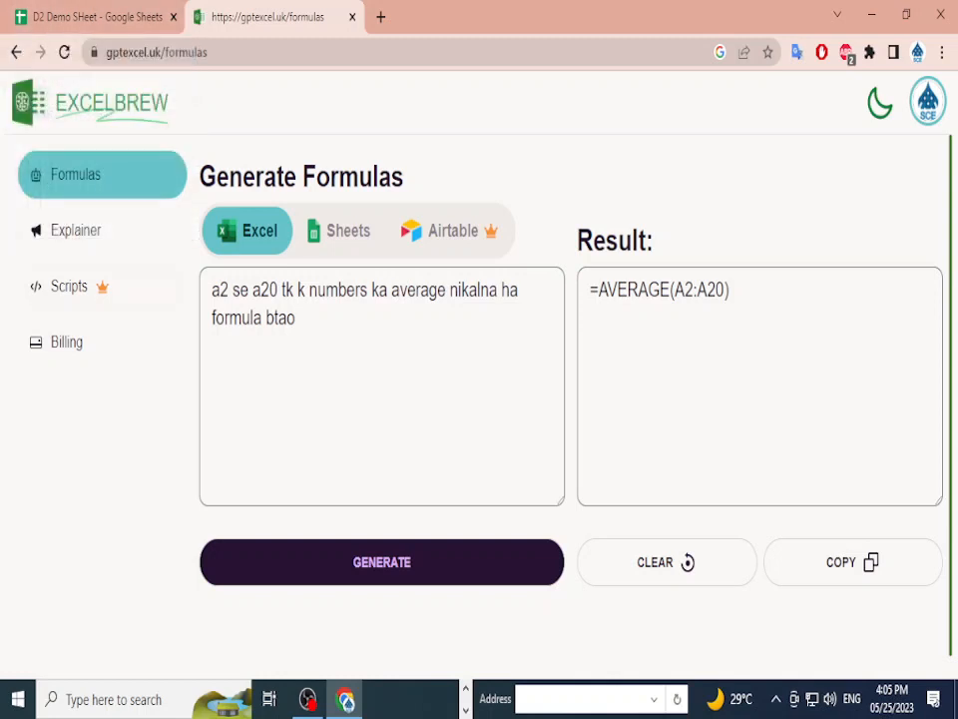
- Copy the generated formula =AVERAGE(A2:A20) and return to the D2 Demo SHeet spreadsheet
left_click_drag(319, 347, 130, 287)
left_click(300, 346)
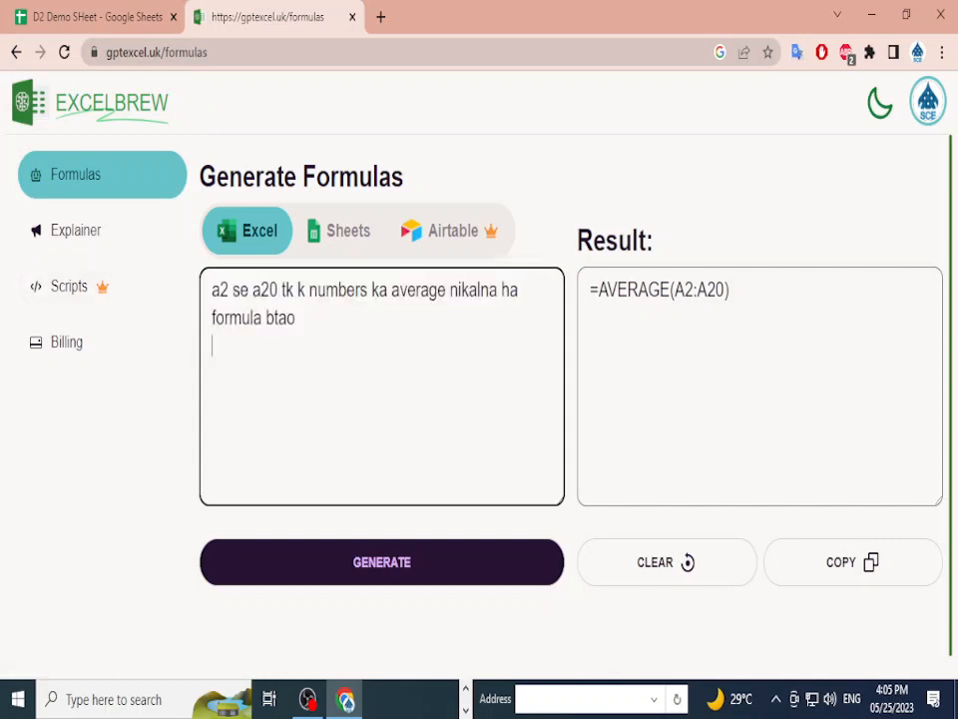
left_click_drag(730, 290, 589, 289)
key("ctrl+c")
key("alt+Tab")
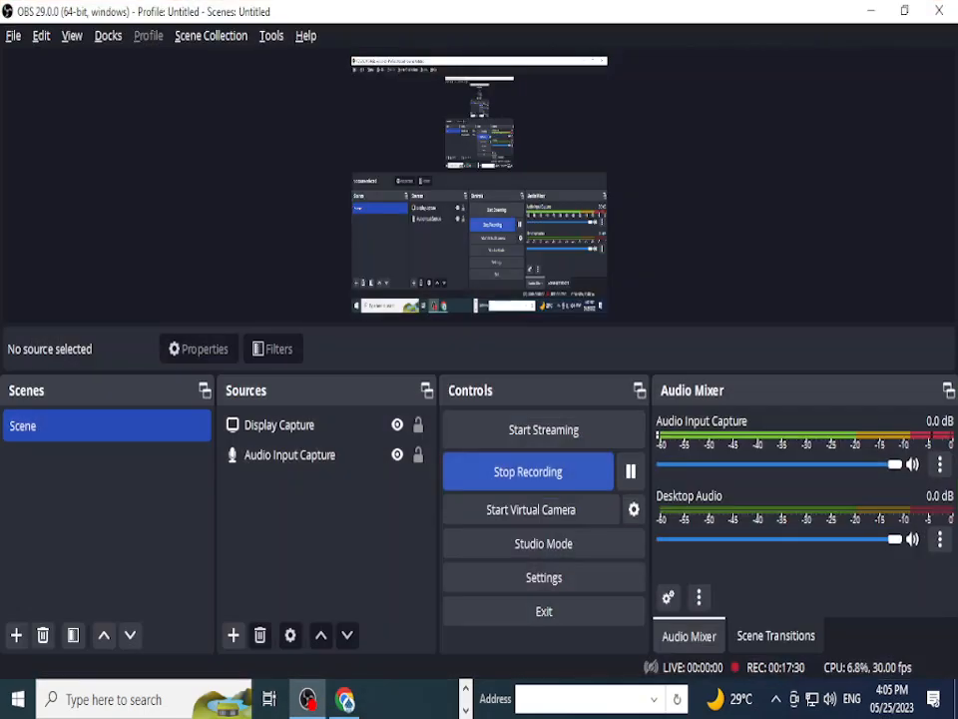
key("alt+Tab")
key("alt+Tab")
key("alt+Tab")
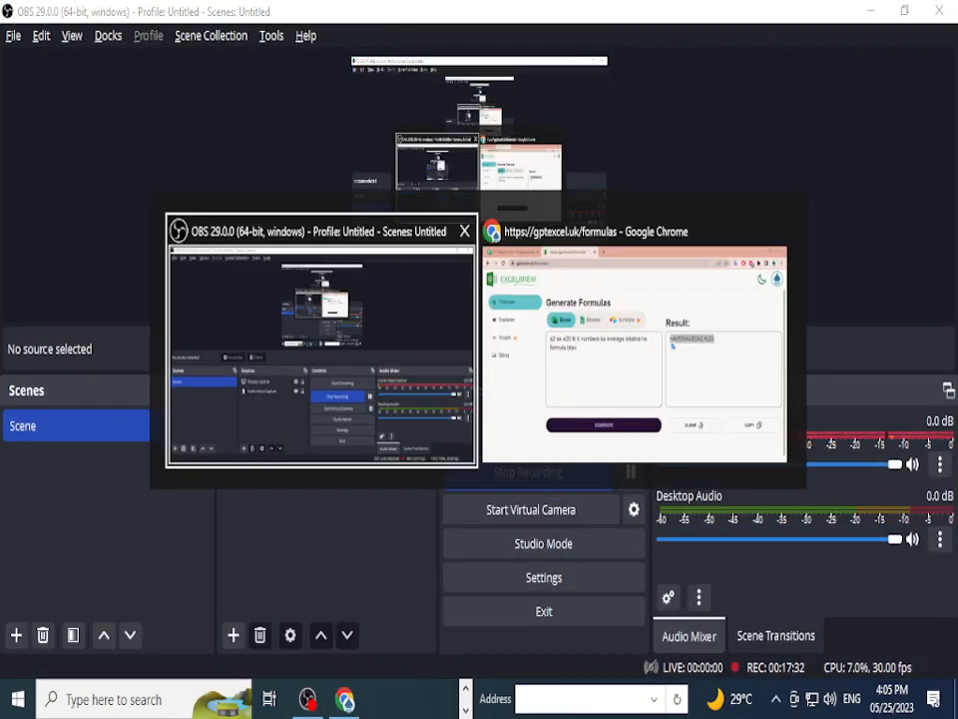
key("alt+Tab")
left_click(84, 17)
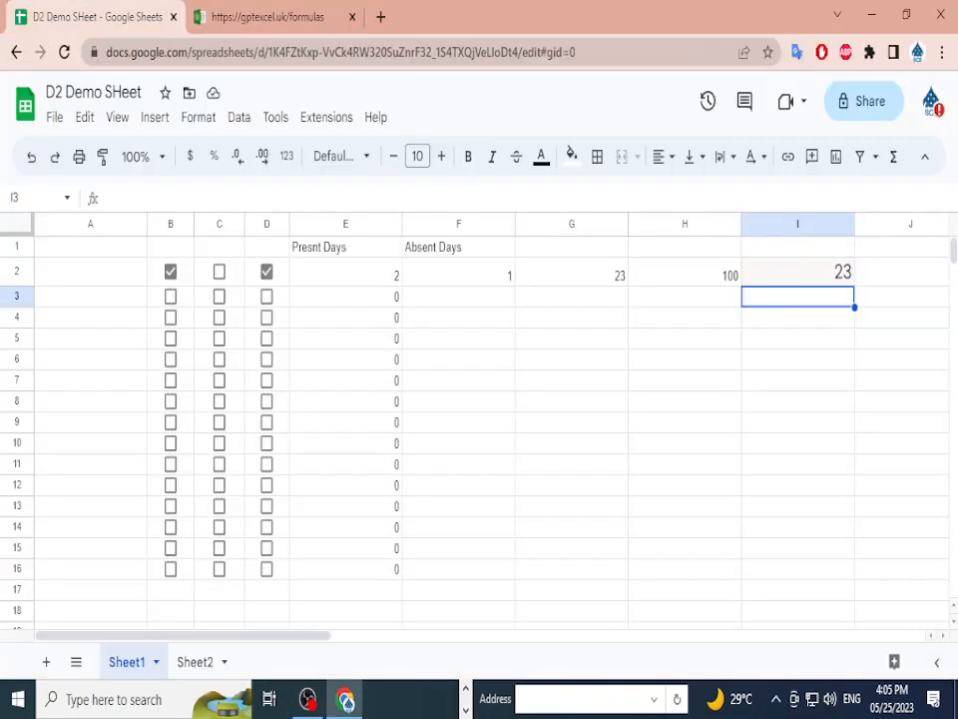
- Paste the AVERAGE formula into cell G8 of Sheet1 and check the range it references, leaving the formula as is
left_click(685, 443)
left_click(90, 297)
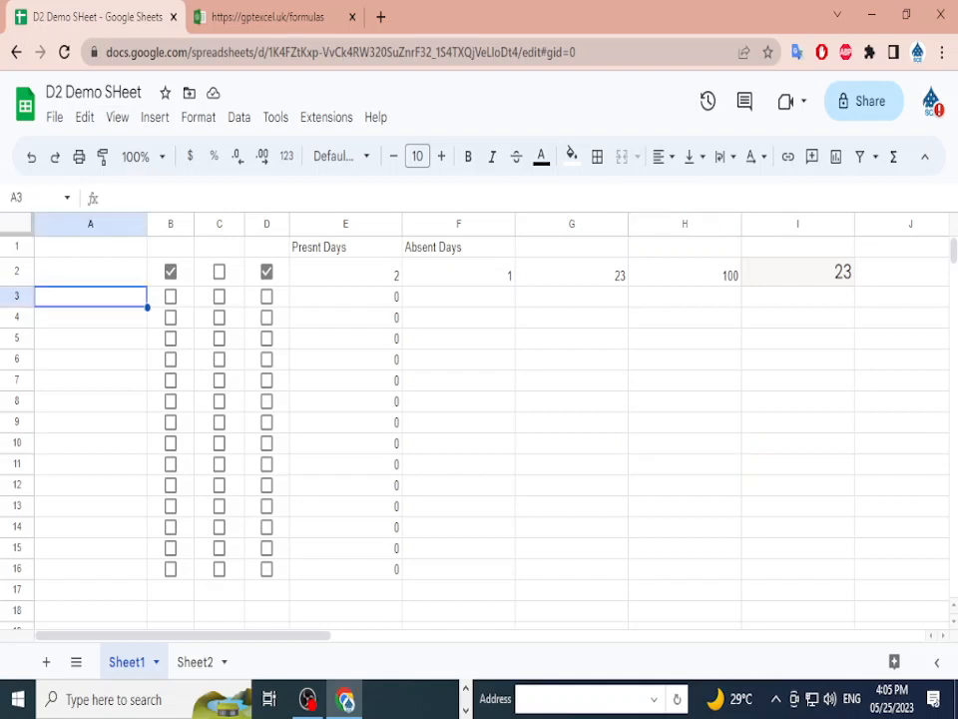
scroll(90, 296, "down", 1)
left_click(90, 603)
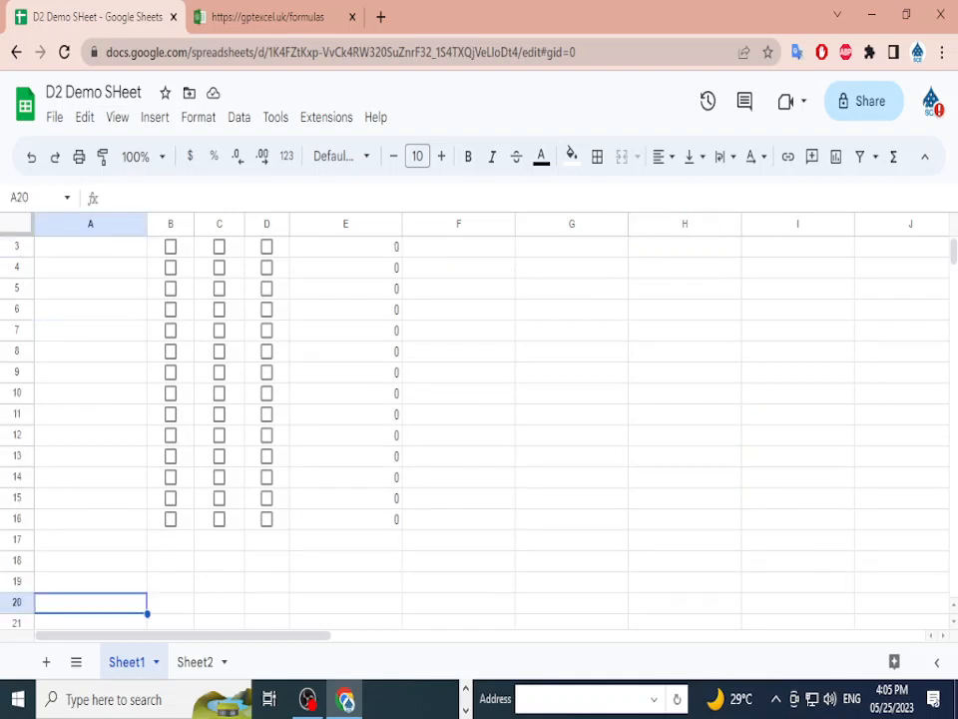
left_click(90, 621)
left_click(219, 603)
scroll(218, 603, "up", 1)
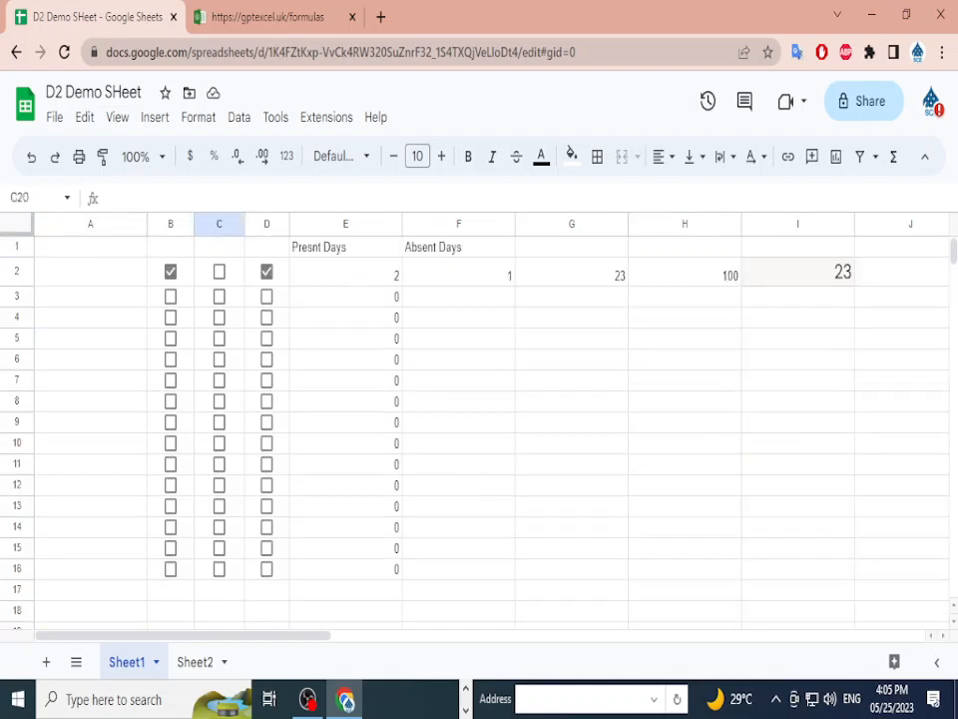
left_click(685, 381)
left_click(572, 401)
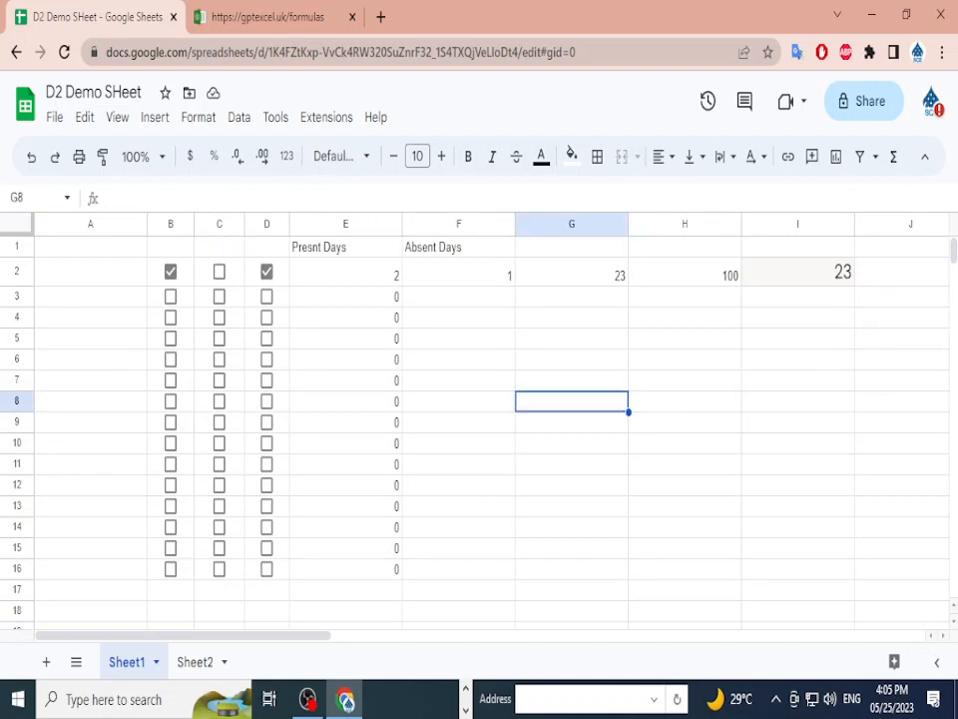
key("ctrl+v")
left_click(572, 452)
left_click(572, 405)
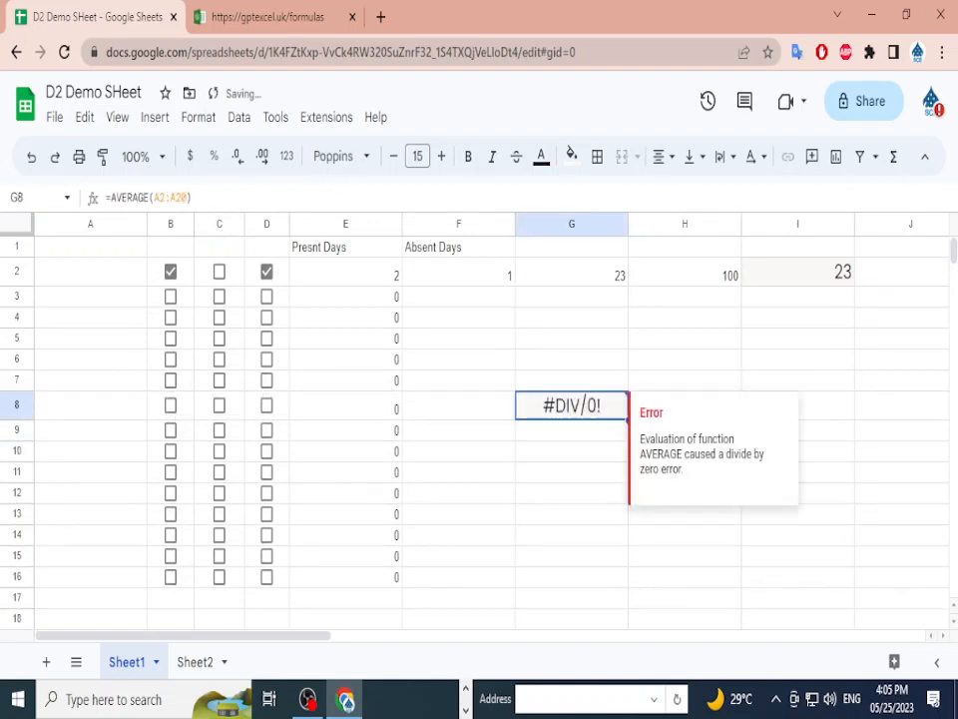
double_click(572, 406)
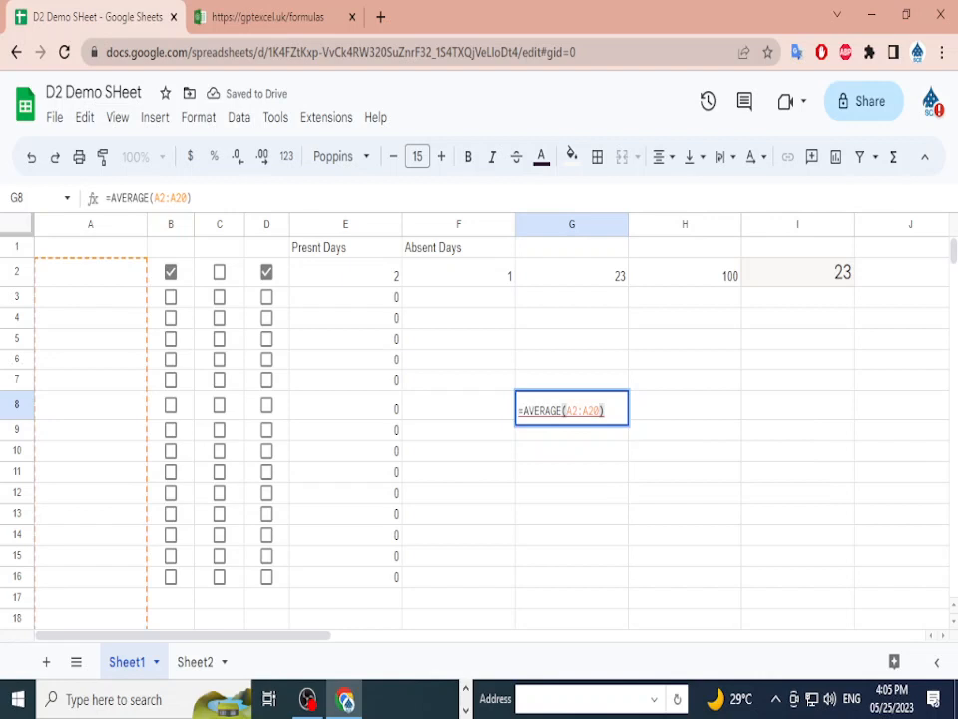
key("Return")
- Enter 10, 20, 30, 50 and 36 in cells A1 to A5
left_click(89, 246)
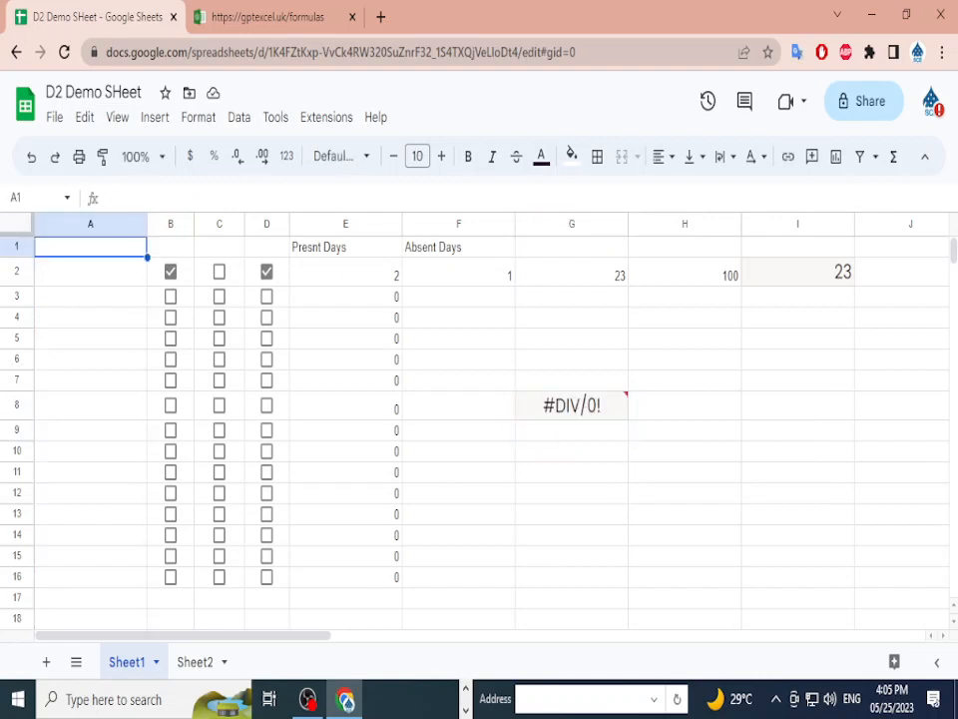
type("10")
key("Return")
type("20")
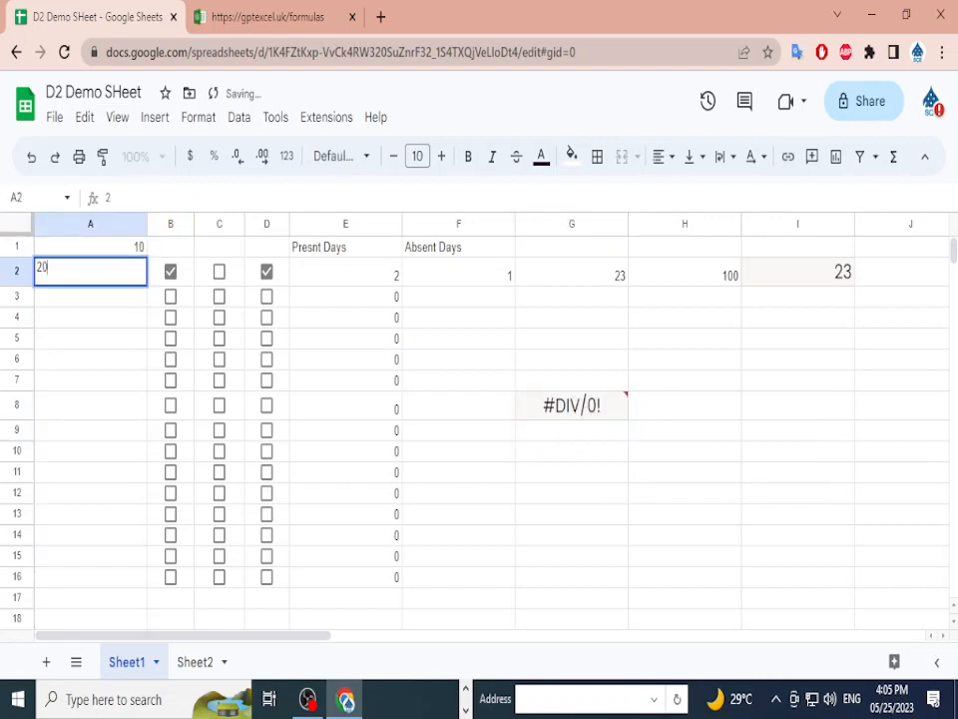
key("Return")
type("30")
key("Return")
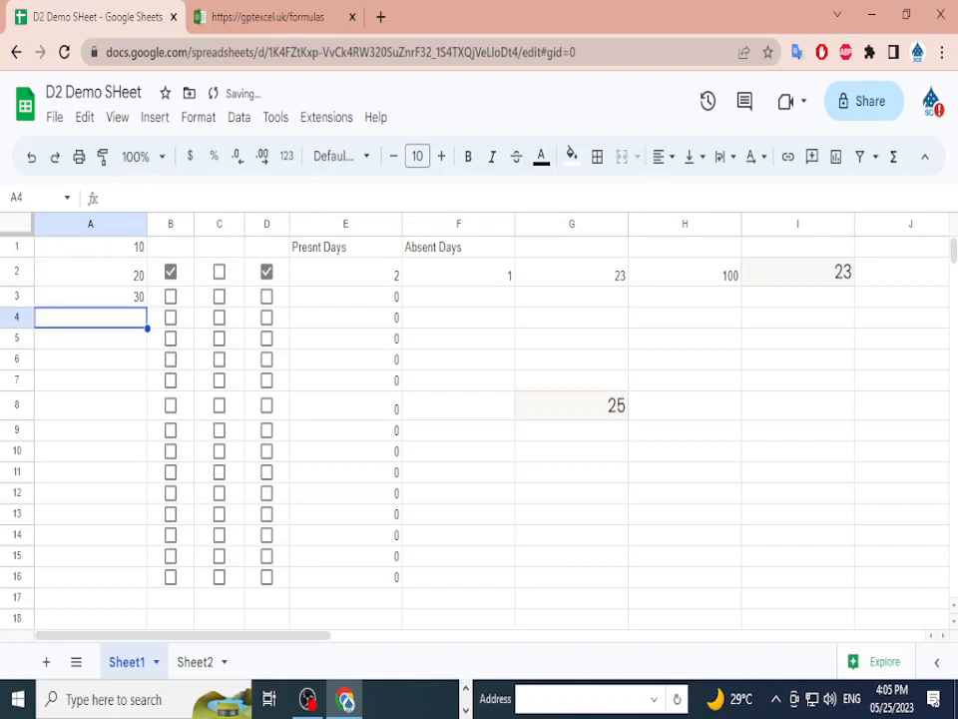
type("50")
key("Return")
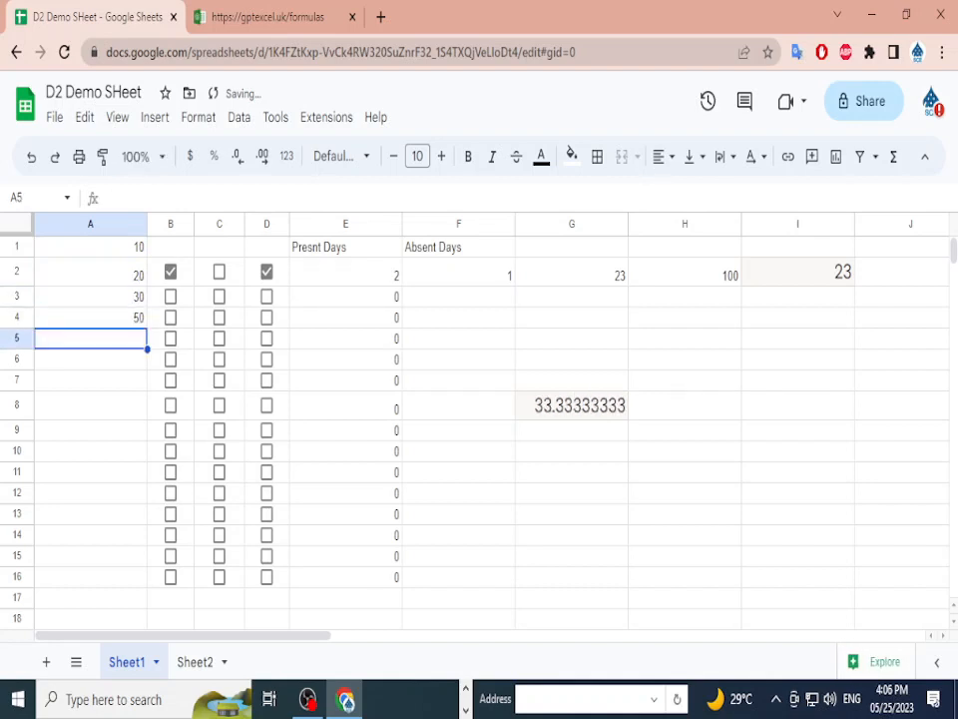
type("36")
key("Return")
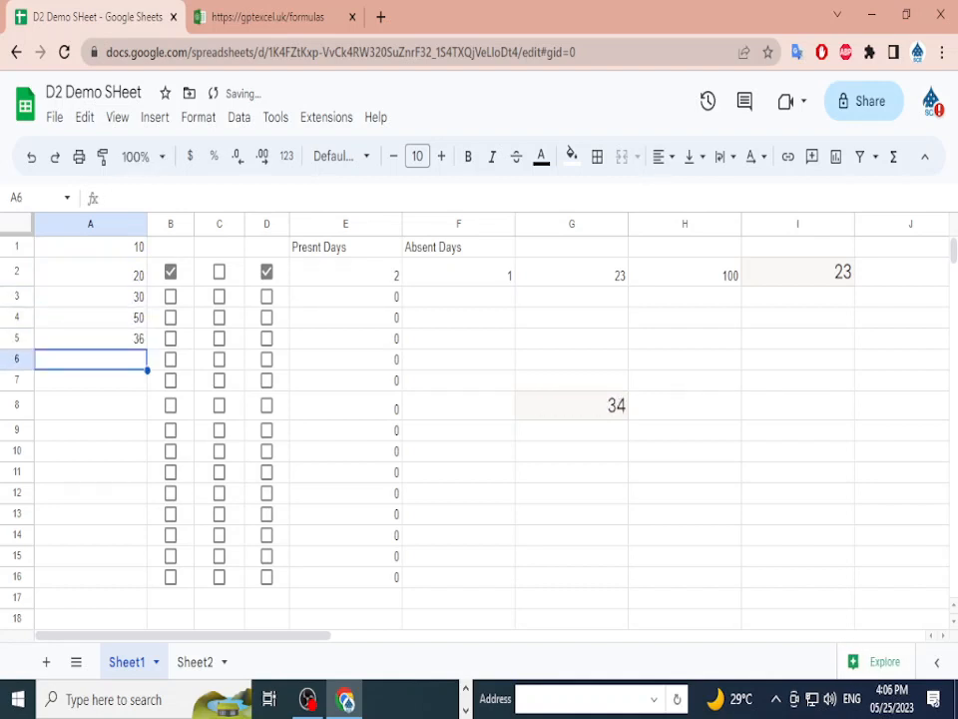
- Enter 50, 54, 358, 3298 and 254 in cells A6 to A10
type("50")
key("Return")
type("54")
key("Return")
type("358")
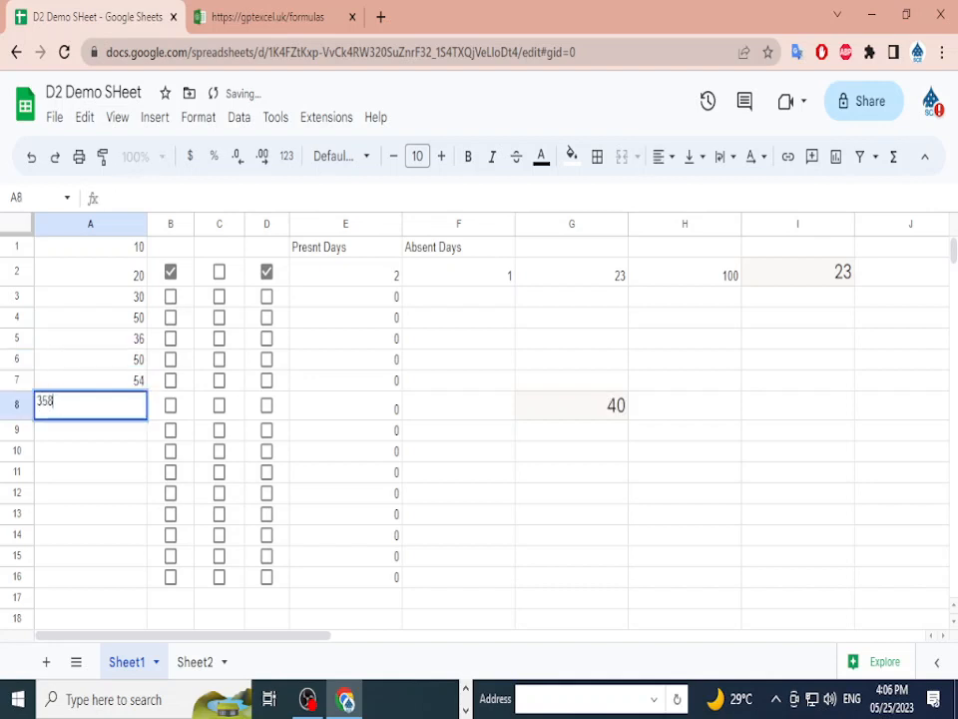
key("Return")
type("3298")
key("Return")
type("254")
key("Return")
- Enter 32, 54, 9, 21 and 581 in cells A11 to A15
type("32")
key("Return")
type("54")
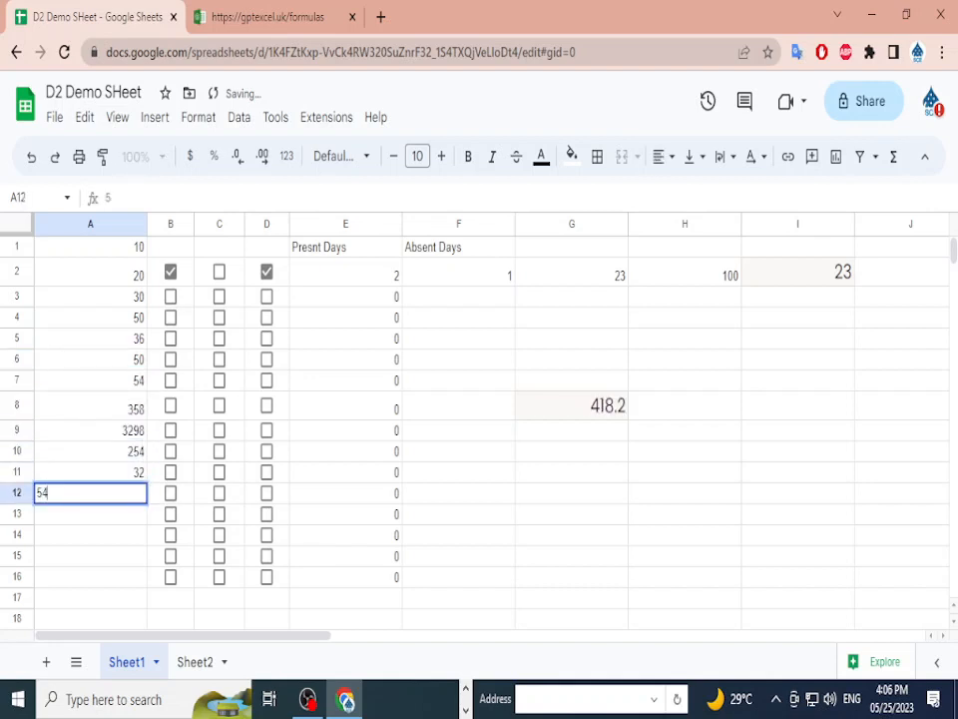
key("Return")
type("9")
key("Return")
type("21")
key("Return")
type("581")
key("Return")
- Enter 51, 81, 9814, 9614 and 514 in cells A16 to A20
type("51 8")
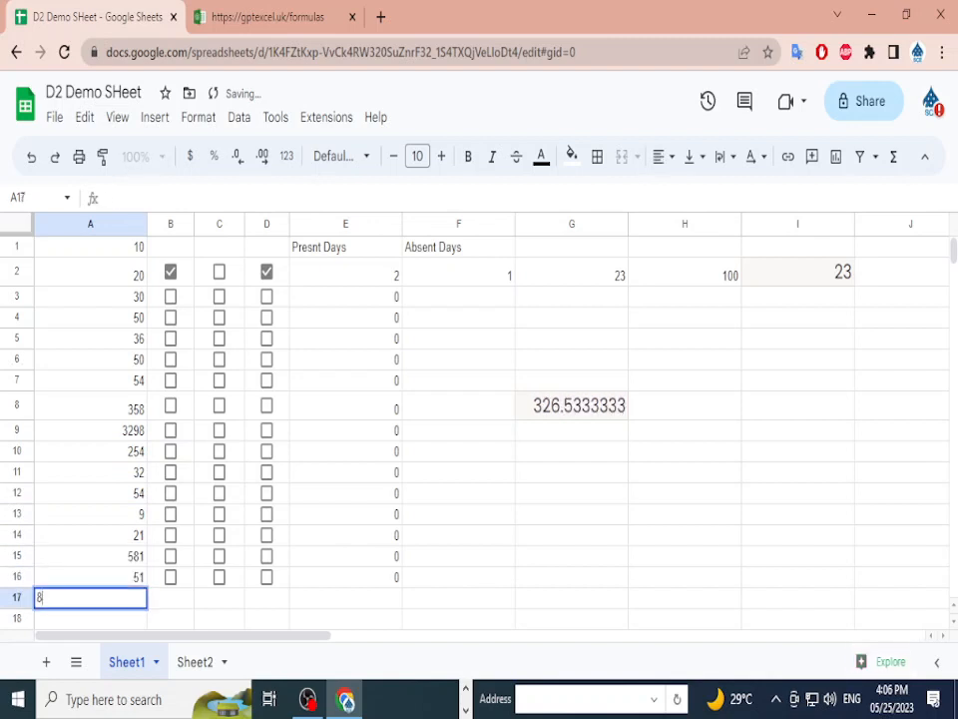
type("1 9814")
key("Return")
type("9614")
key("Return")
type("514")
key("Return")
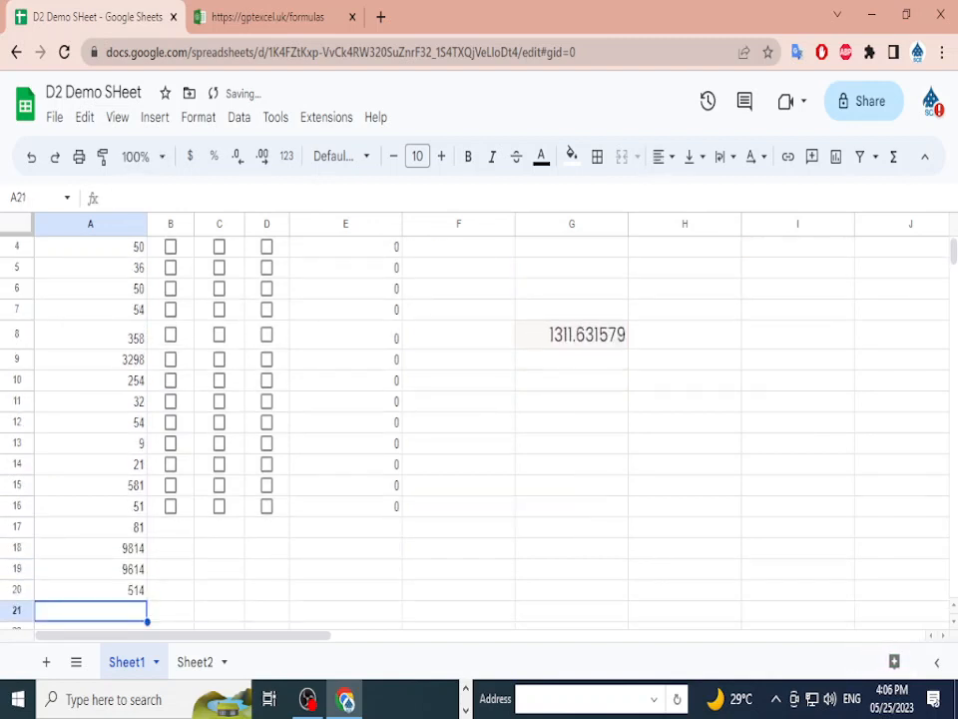
- Review the average formula in cell G8, ending with the first Presnt Days cell, E2, selected
scroll(479, 430, "up", 2)
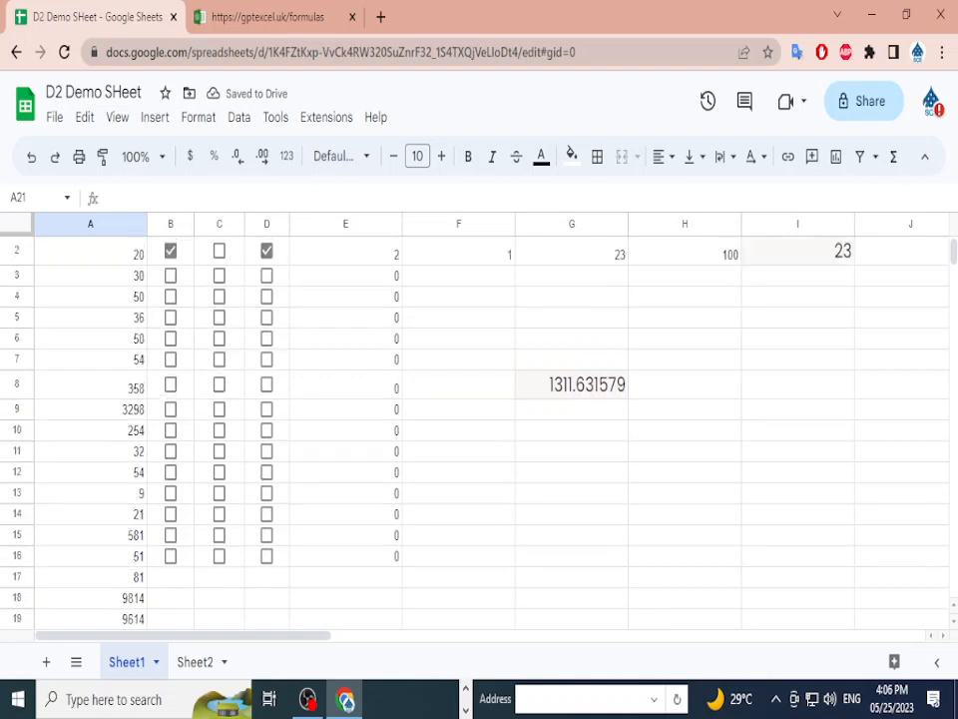
left_click(572, 405)
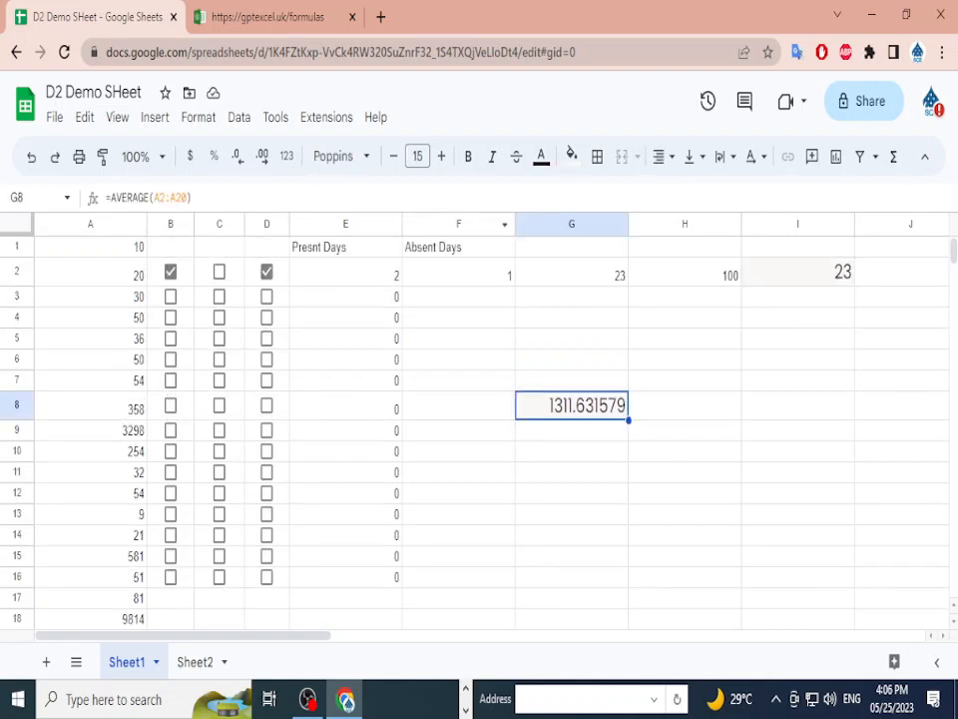
left_click(345, 273)
- Switch to ExcelBrew and clear the old average description from the formula request
left_click(268, 17)
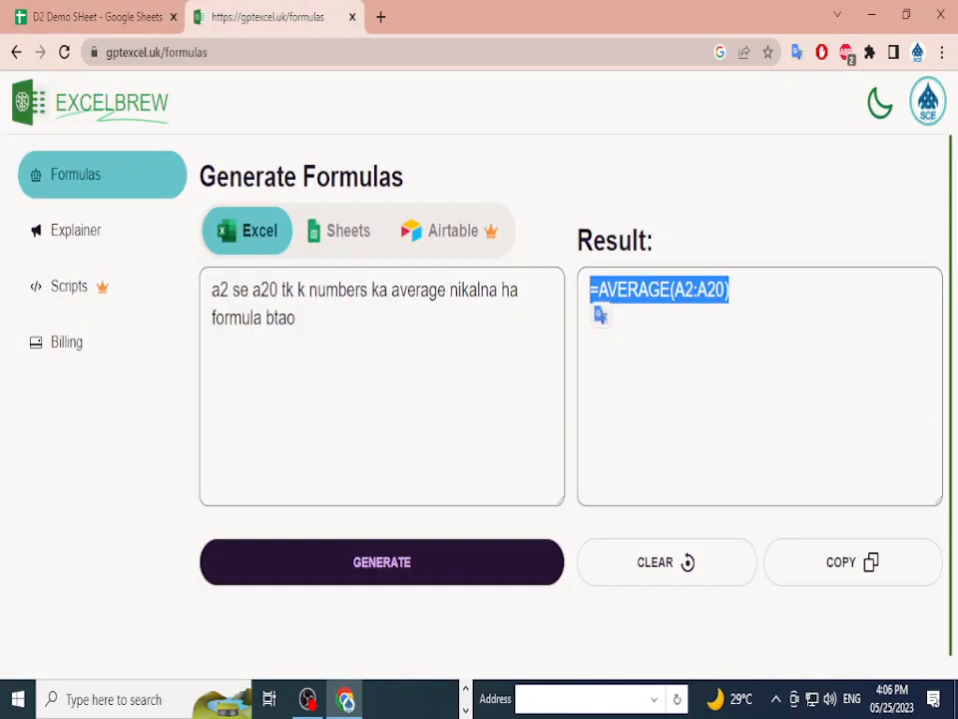
left_click_drag(299, 320, 211, 288)
key("BackSpace")
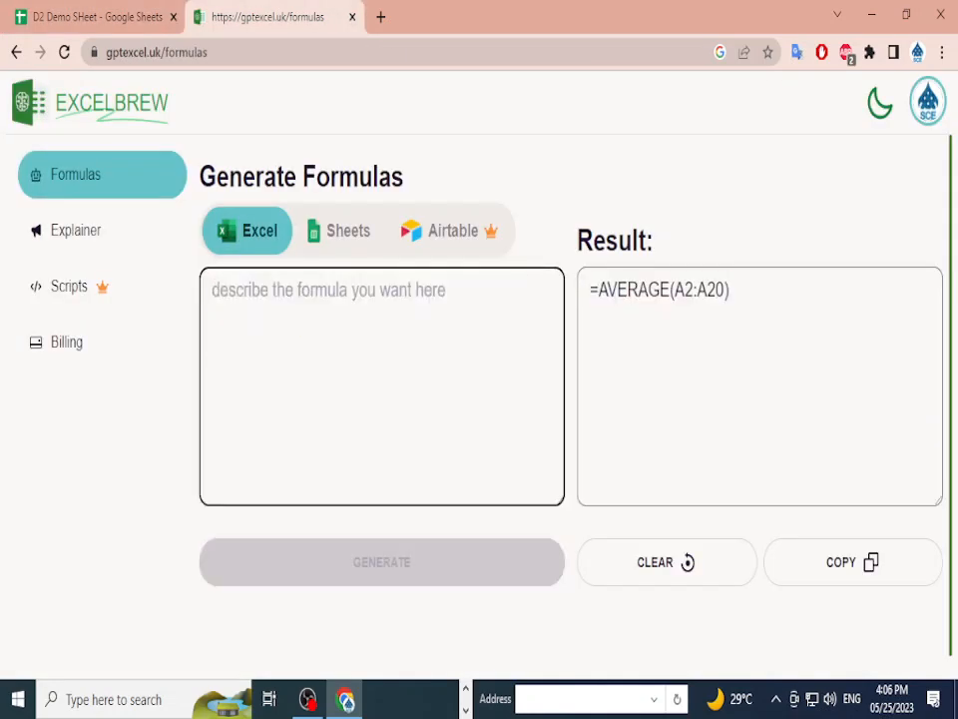
- Look up the checkbox range B2:D2 in the D2 Demo SHeet by selecting it, and return to ExcelBrew
left_click(97, 17)
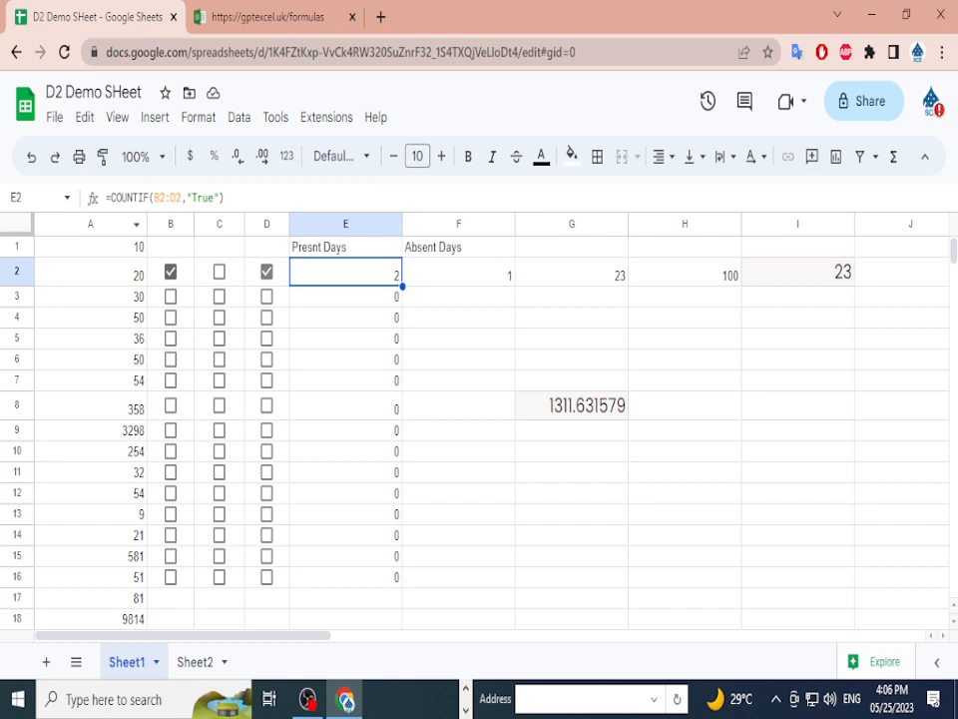
left_click(183, 275)
key("shift+Right")
key("shift+Right")
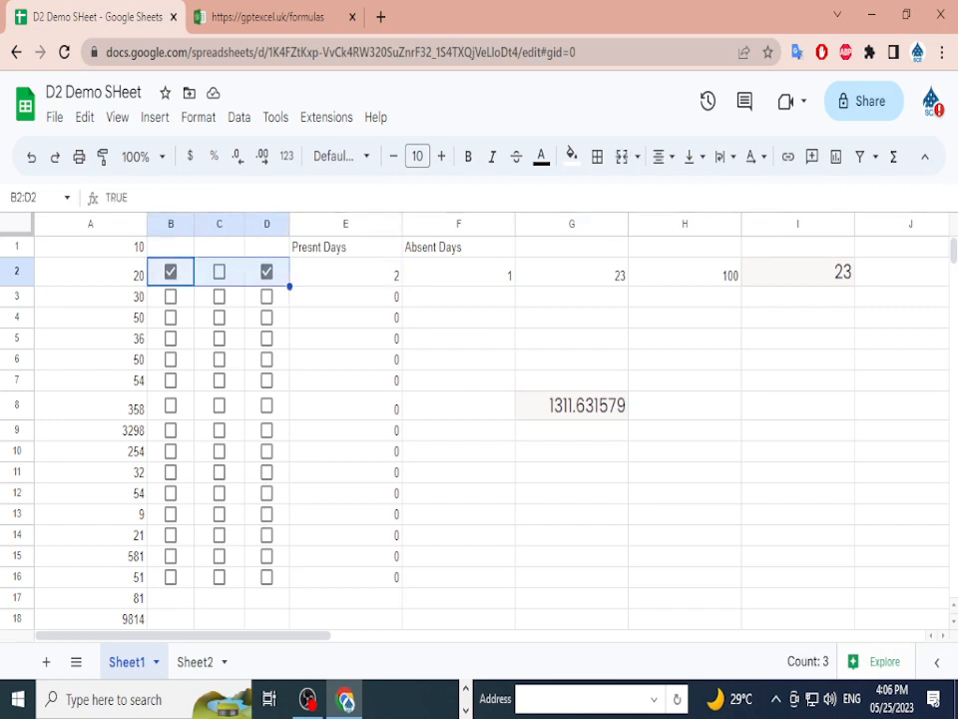
key("ctrl+Tab")
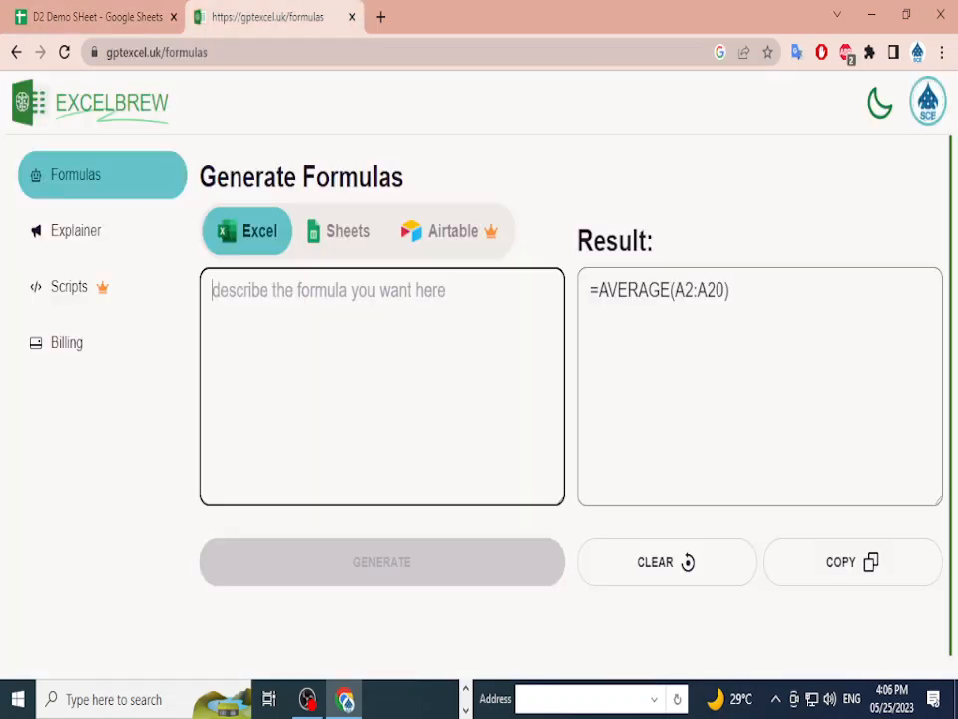
- Generate a formula from the description "b2 se d2 tk agr check box true ho to count kr k bta do kya value ha"
type("b2 ")
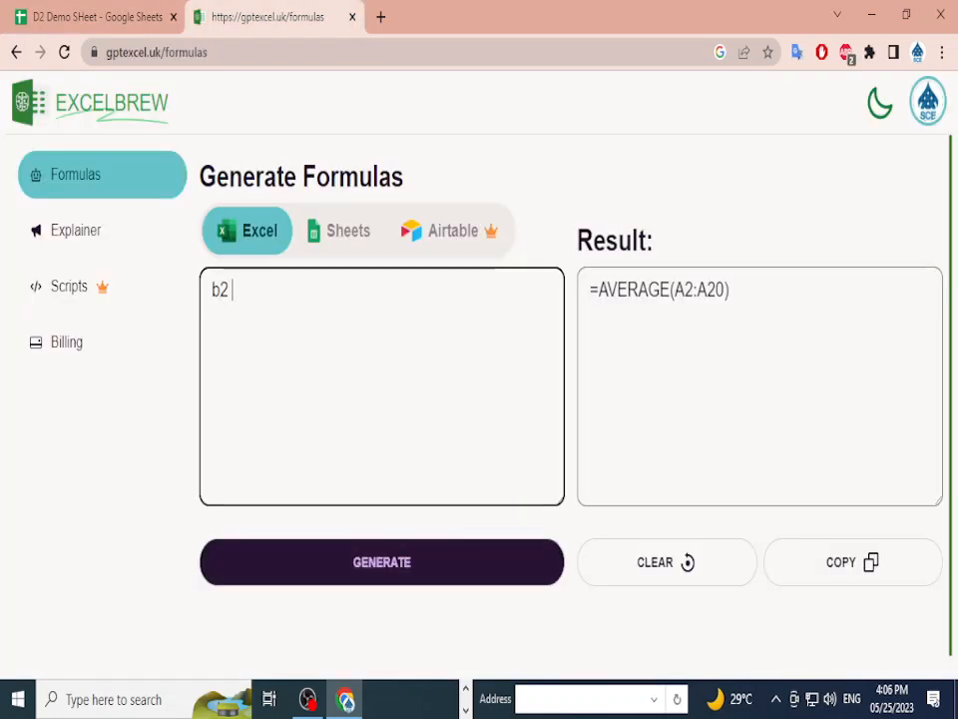
type("se d2 tk agr chek")
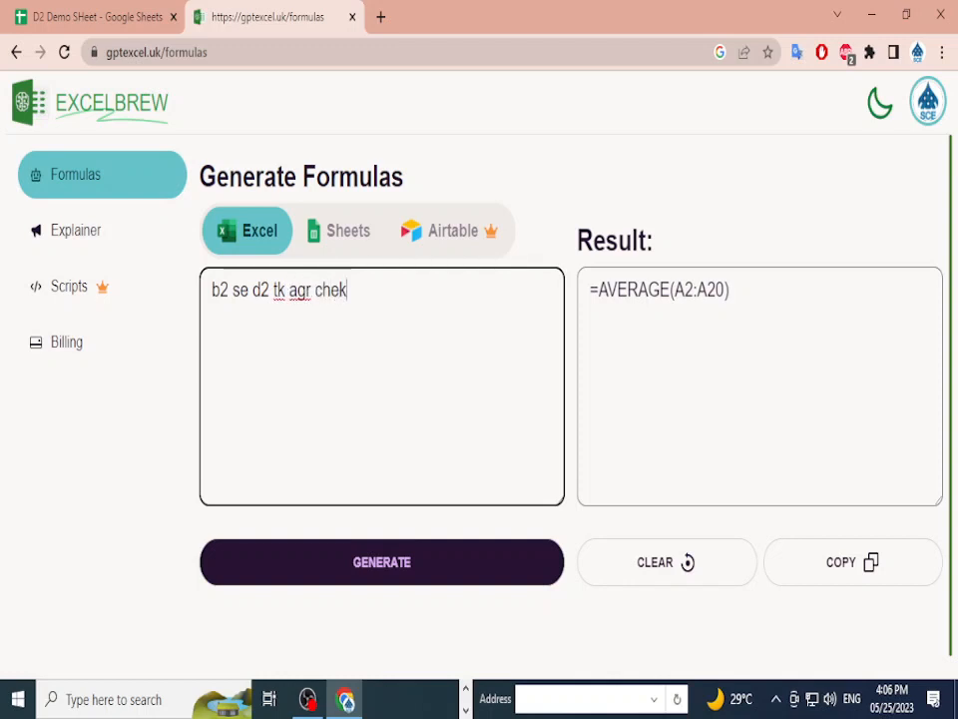
key("BackSpace")
type("ck box ")
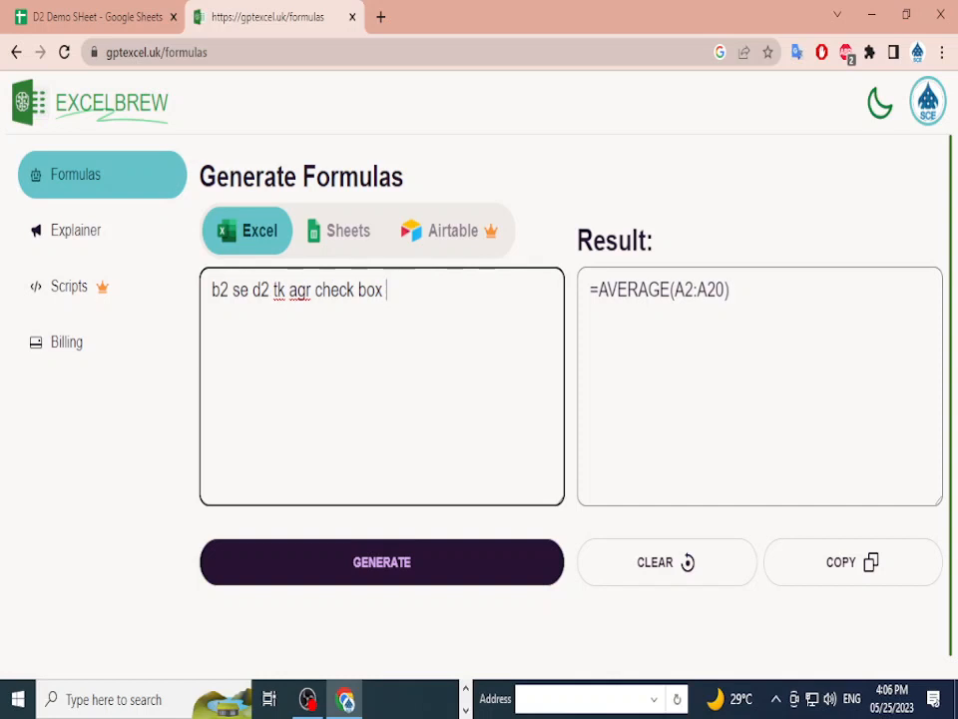
type("true f")
key("BackSpace")
type("ho to ")
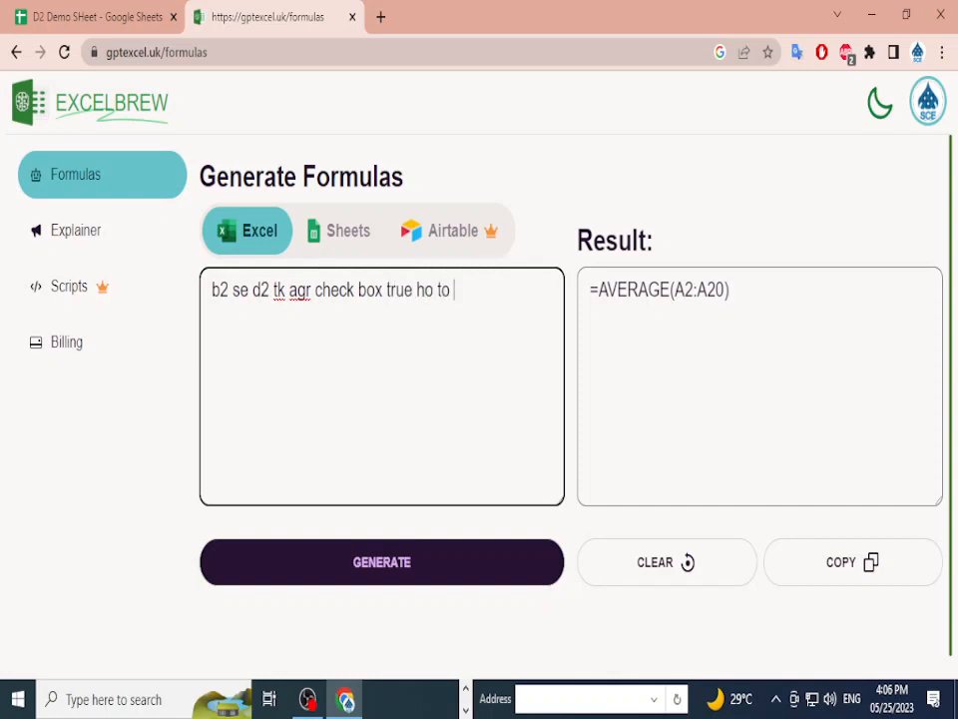
type("cpount")
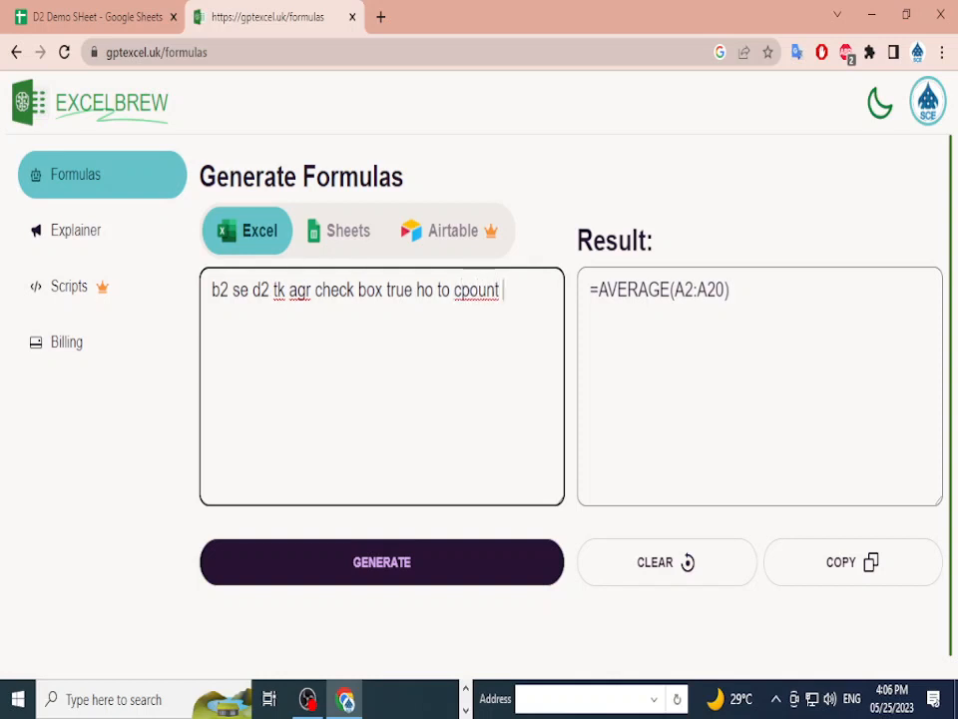
key("BackSpace")
key("BackSpace")
key("BackSpace")
key("BackSpace")
key("BackSpace")
type("ount kr k bta")
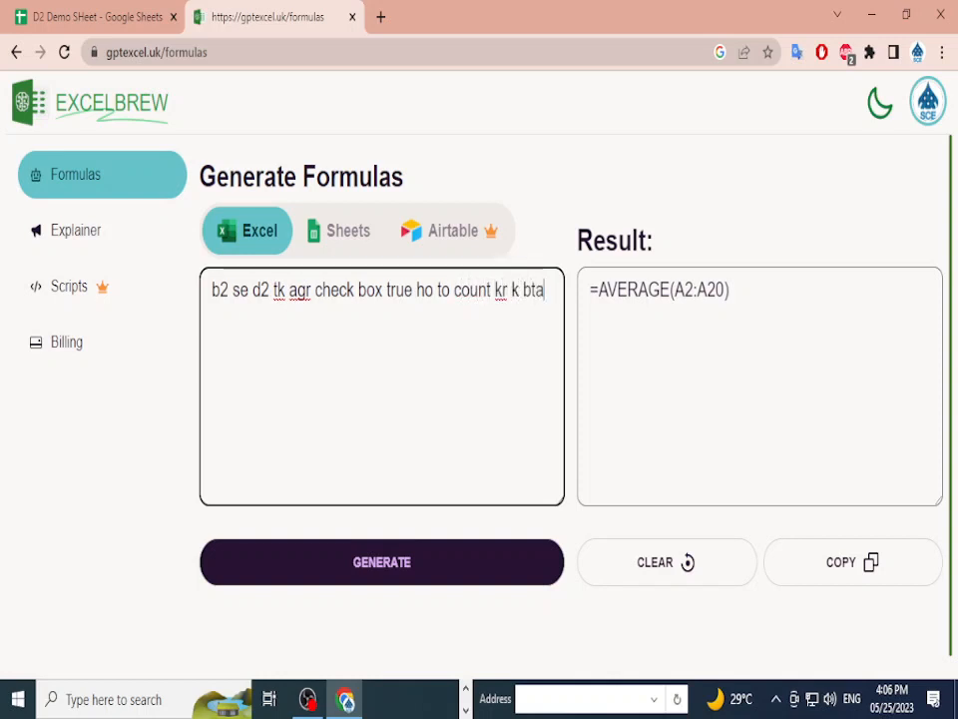
type(" do kya v")
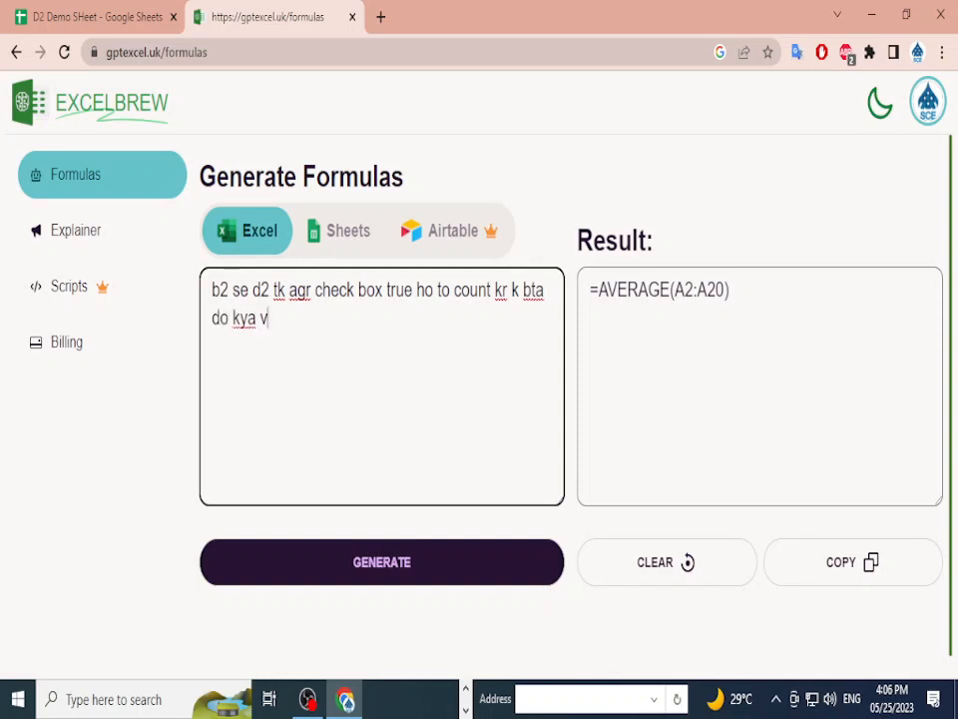
type("alue ha")
left_click(382, 562)
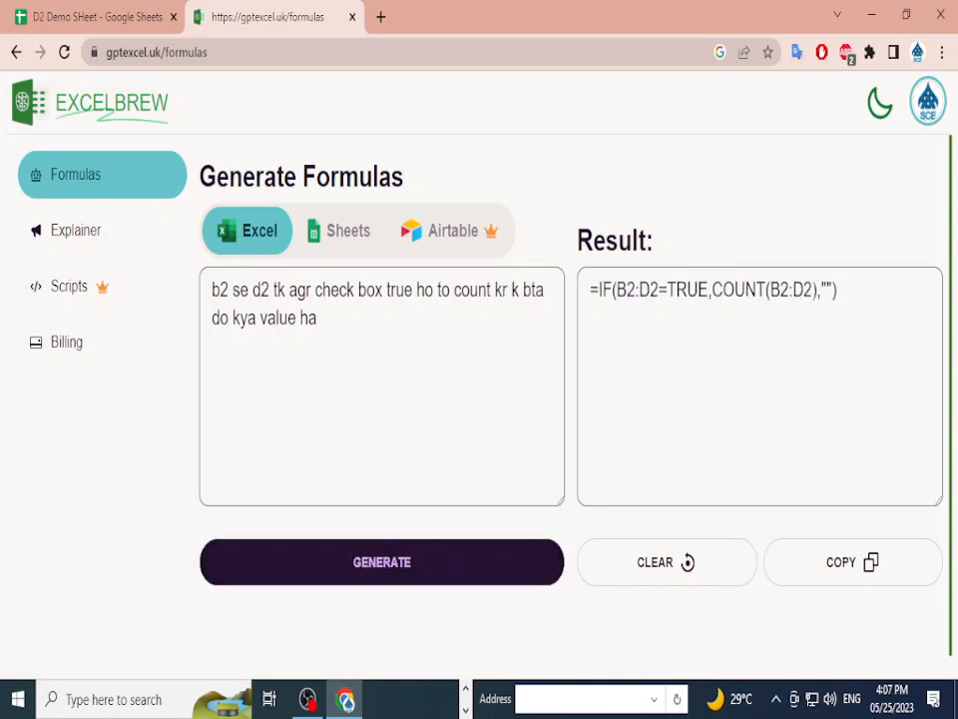
- Copy the generated formula =IF(B2:D2=TRUE,COUNT(B2:D2),"") and switch to the D2 Demo SHeet
left_click_drag(590, 290, 835, 314)
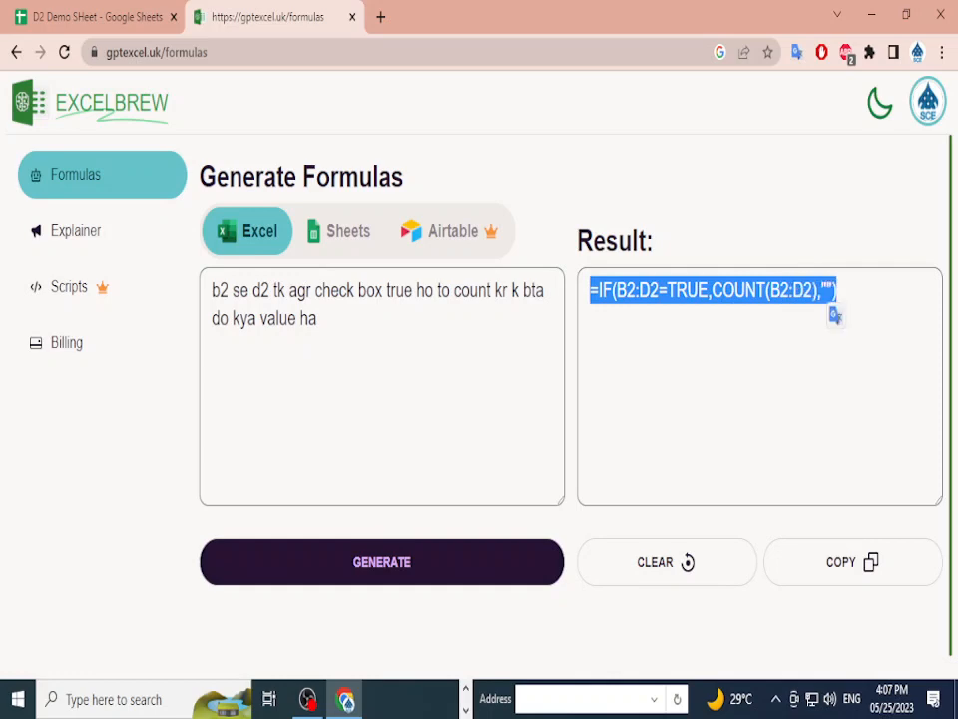
right_click(658, 288)
left_click(693, 302)
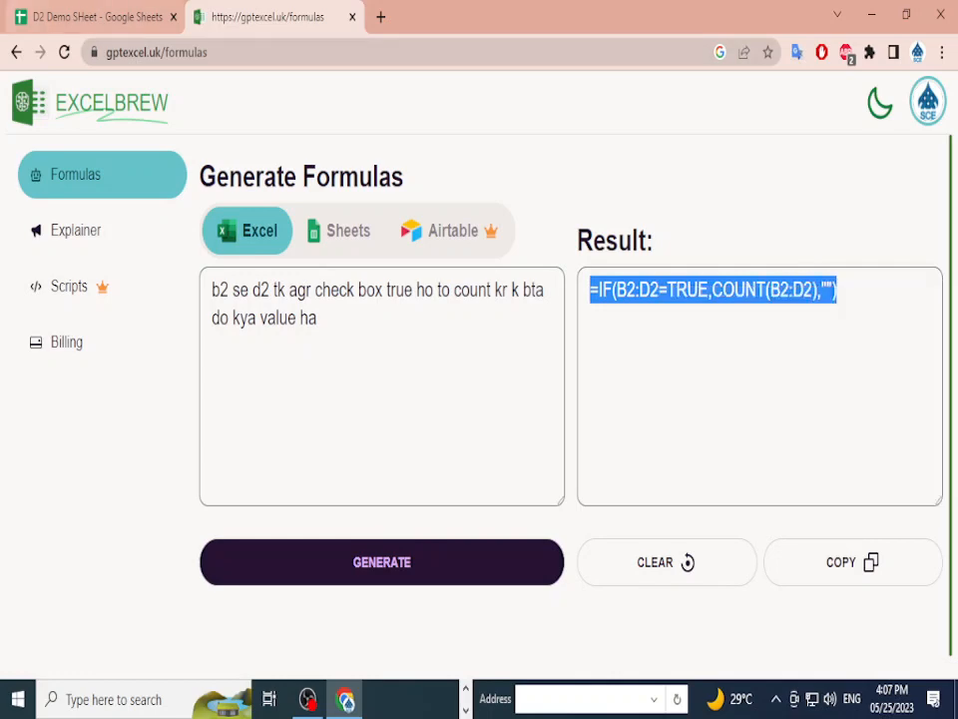
left_click(97, 17)
- Replace the COUNTIF formula in cell E2 with the copied =IF(B2:D2=TRUE,COUNT(B2:D2),"")
left_click(345, 273)
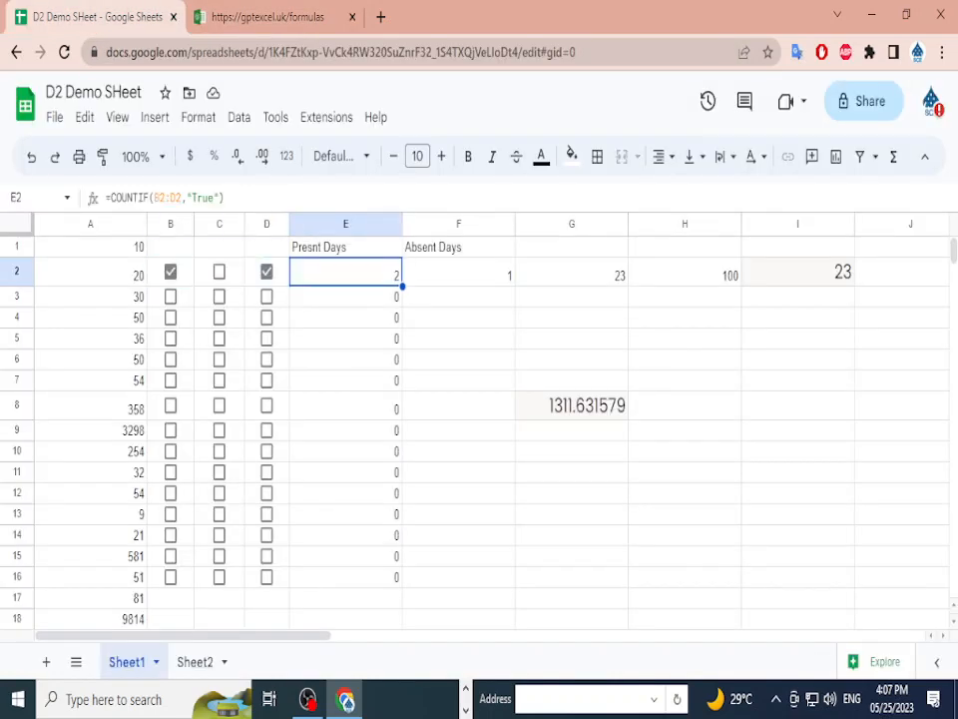
key("Return")
key("BackSpace")
key("BackSpace")
key("BackSpace")
key("BackSpace")
key("BackSpace")
key("BackSpace")
key("BackSpace")
key("BackSpace")
key("BackSpace")
key("BackSpace")
key("BackSpace")
key("BackSpace")
key("BackSpace")
key("BackSpace")
key("BackSpace")
key("BackSpace")
key("BackSpace")
key("BackSpace")
key("BackSpace")
key("BackSpace")
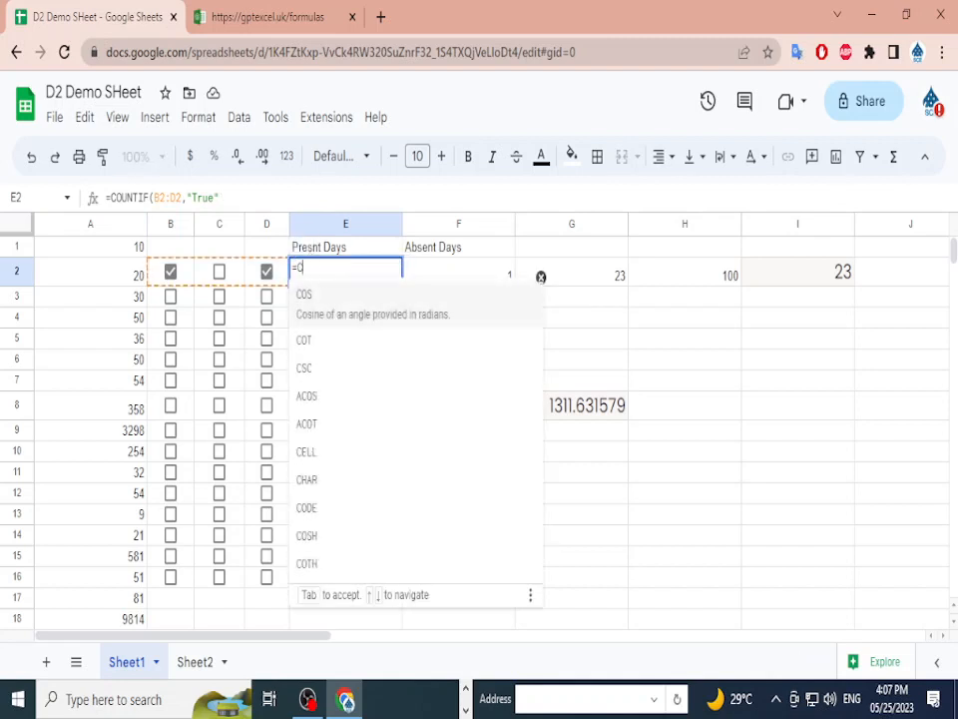
key("BackSpace")
key("BackSpace")
key("ctrl+v")
key("Return")
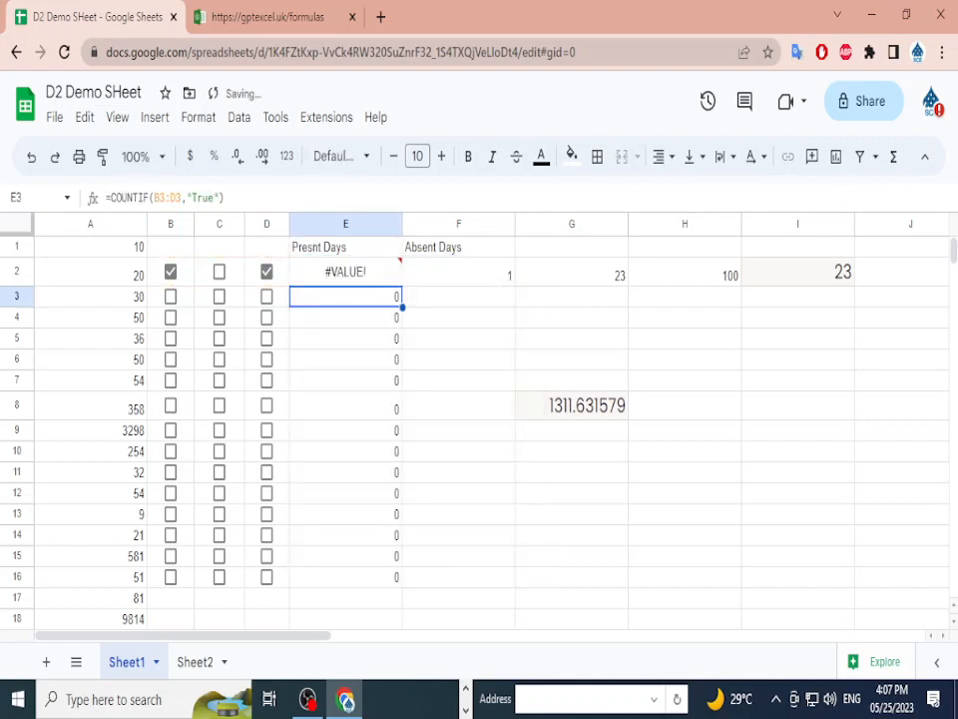
- Examine the IF formula in cell E2, its error note and its B2:D2=TRUE condition, leaving the formula as it is
left_click(458, 405)
left_click(345, 273)
key("Return")
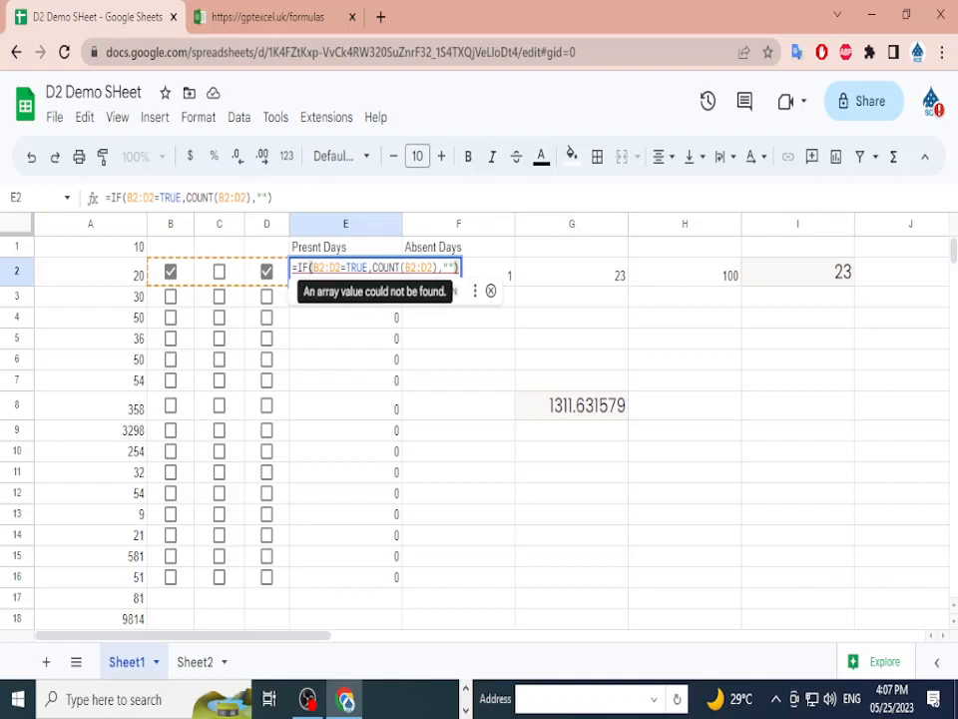
left_click(353, 268)
left_click(345, 451)
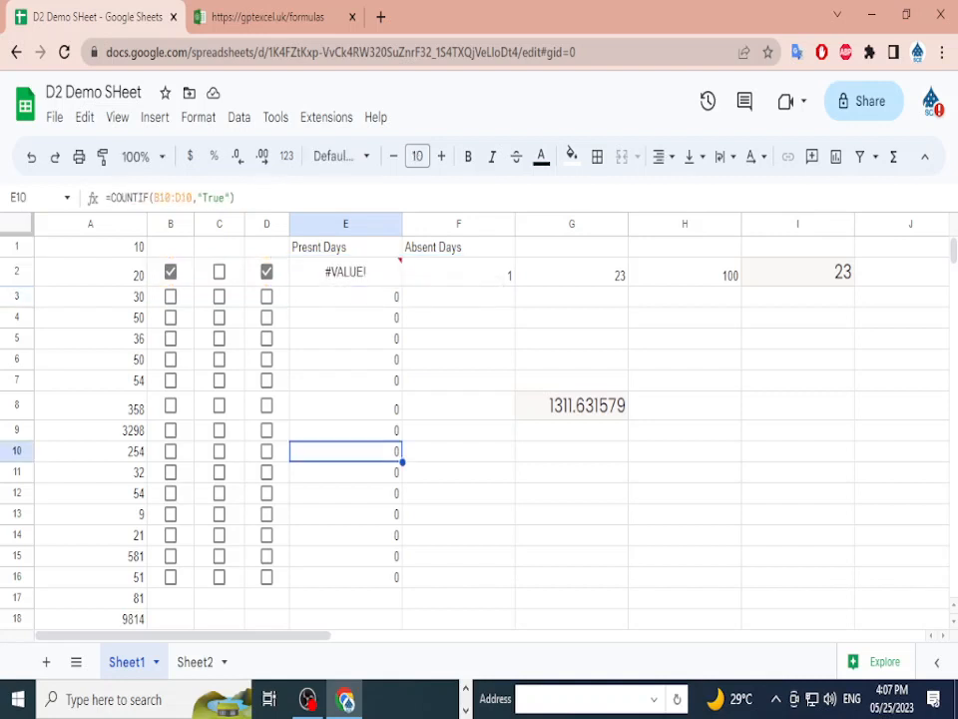
double_click(346, 272)
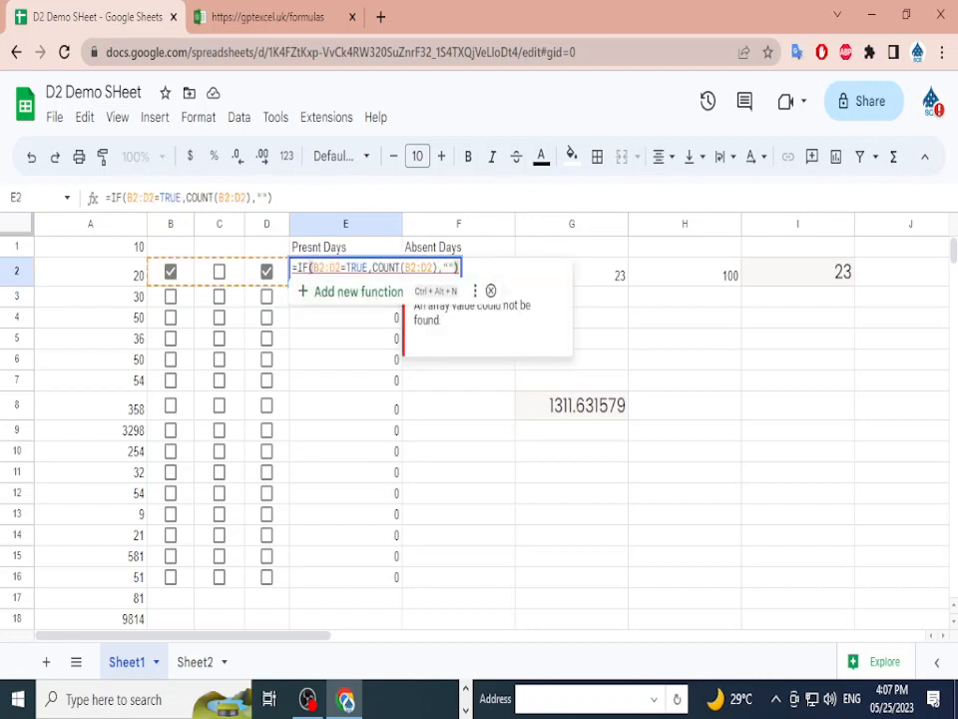
left_click_drag(312, 268, 364, 289)
left_click(346, 338)
- Clear cell E2, and undo both the clearing and the pasted IF formula to restore the COUNTIF formula
left_click(345, 272)
key("Delete")
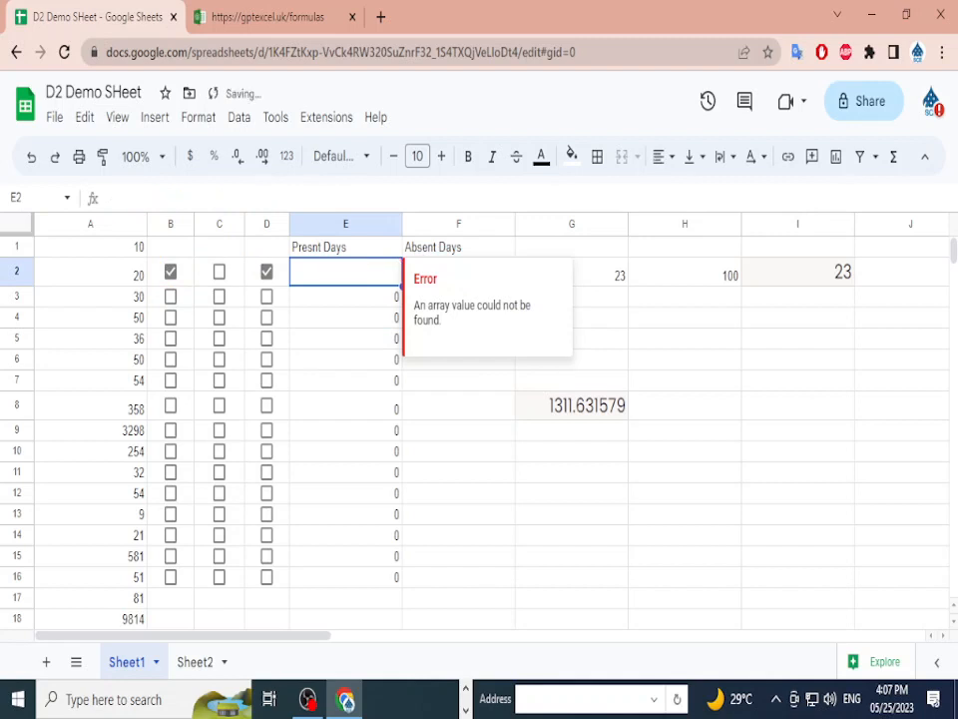
left_click(345, 430)
key("ctrl+z")
key("ctrl+z")
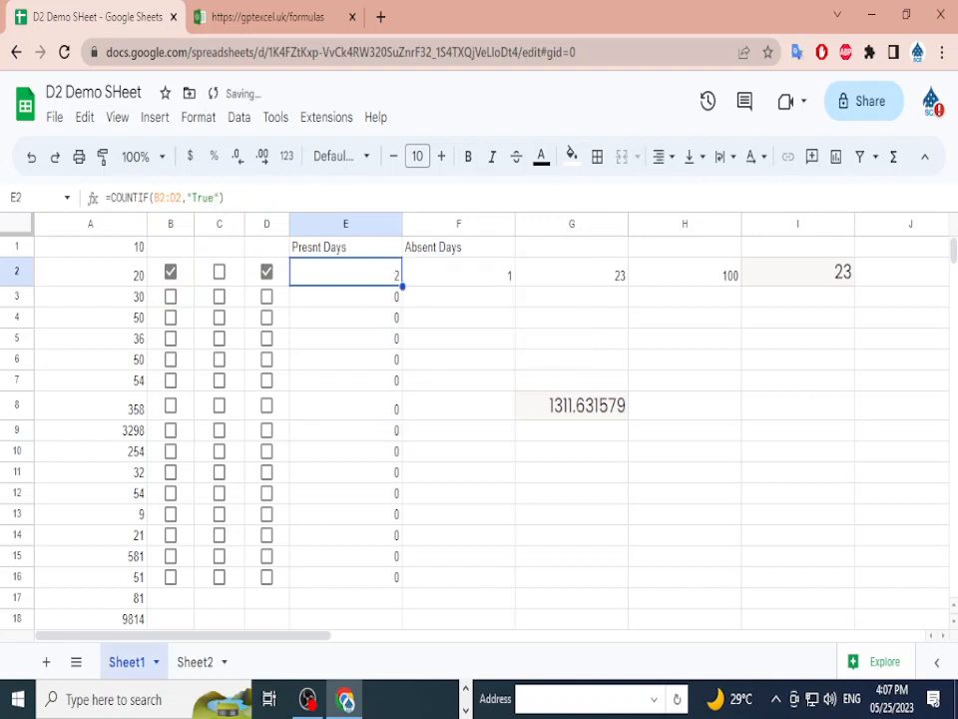
- Switch to ExcelBrew and clear the old checkbox description from the formula request
key("ctrl+Tab")
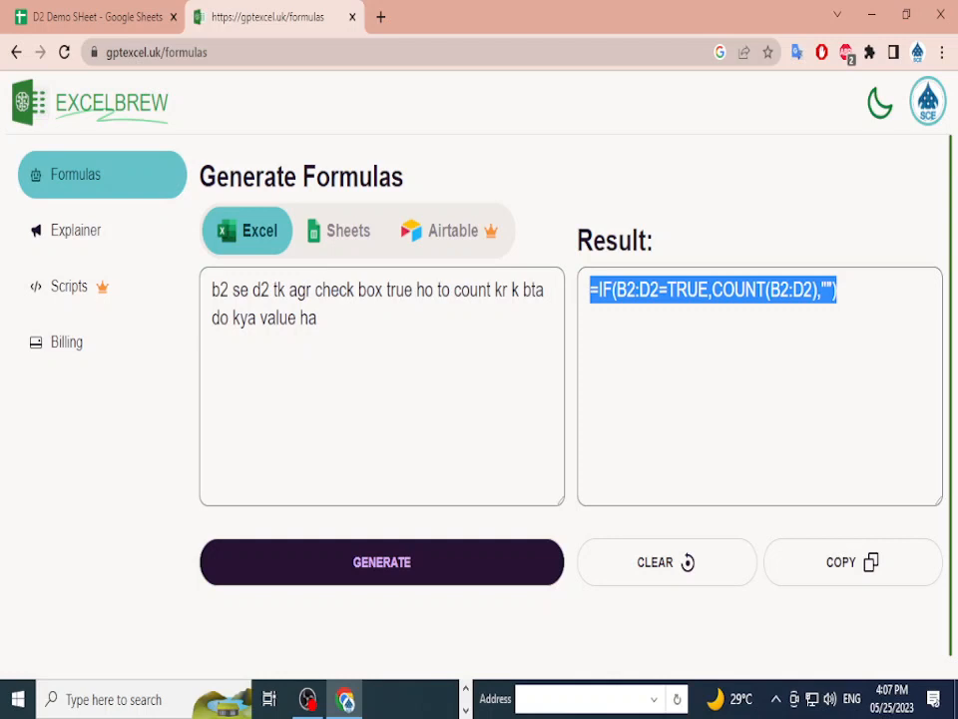
left_click(411, 290)
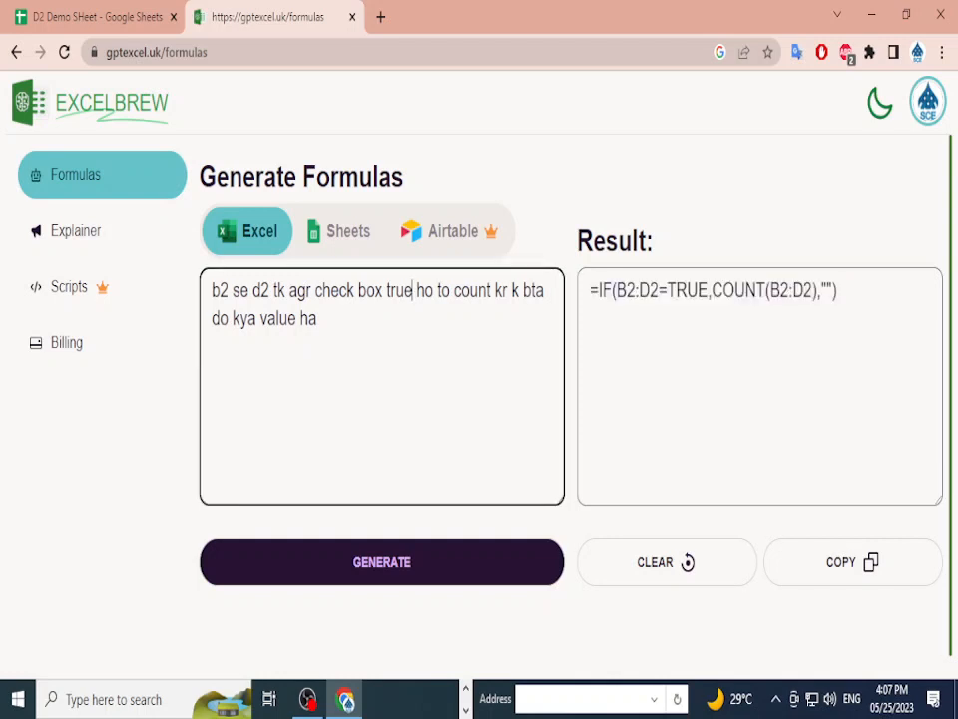
key("BackSpace")
key("BackSpace")
key("BackSpace")
key("BackSpace")
key("BackSpace")
key("BackSpace")
key("BackSpace")
key("BackSpace")
key("BackSpace")
key("BackSpace")
key("BackSpace")
key("BackSpace")
key("BackSpace")
key("BackSpace")
key("BackSpace")
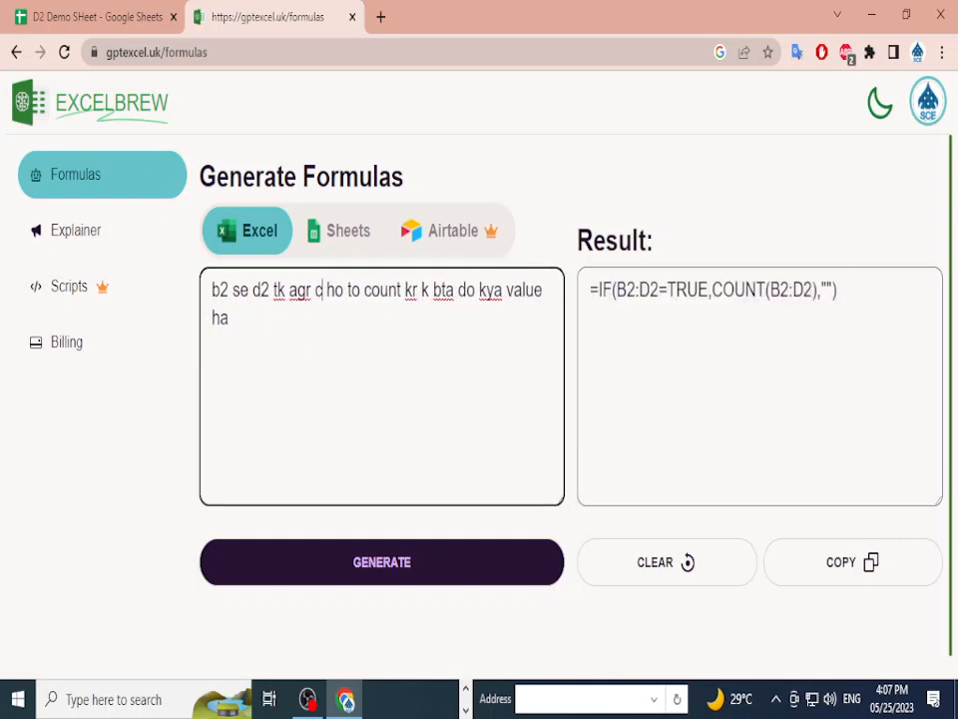
key("ctrl+a")
key("BackSpace")
- Generate a formula from the new description "b2 se d2 tk k cells agr tick ho to count kr do"
type("b2")
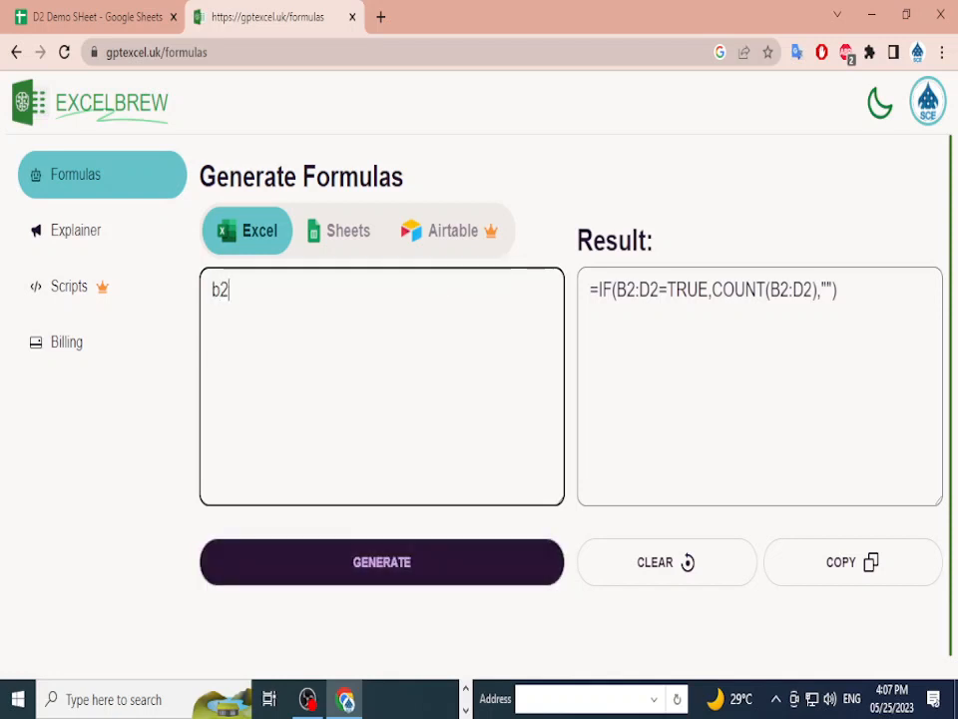
type(" se d2 tk ki")
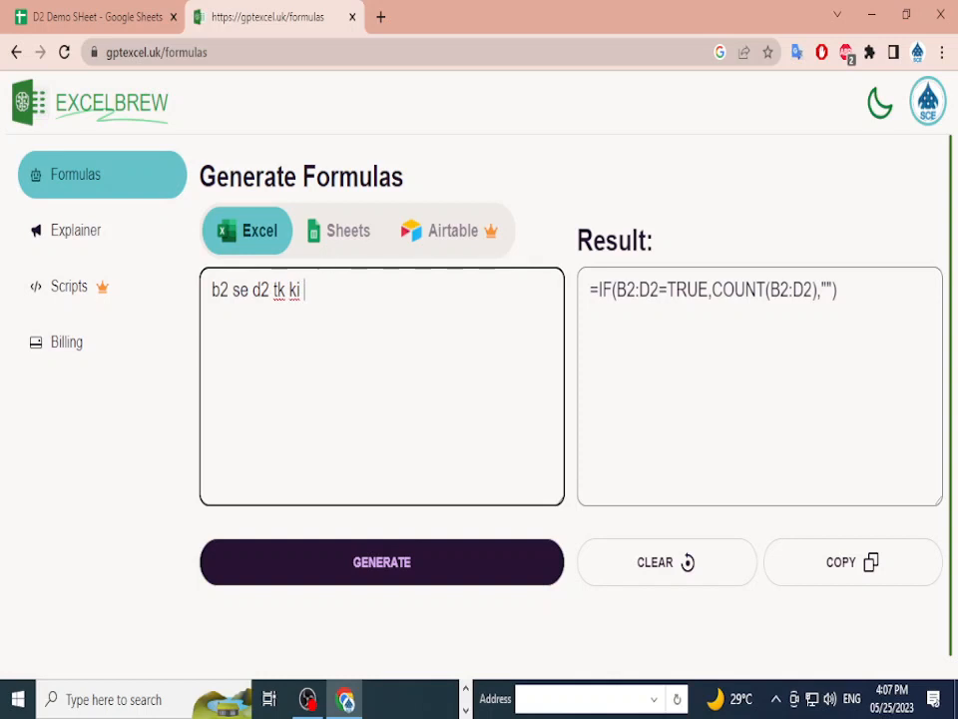
key("BackSpace")
key("BackSpace")
type(",")
key("BackSpace")
type("k cells agr tixck")
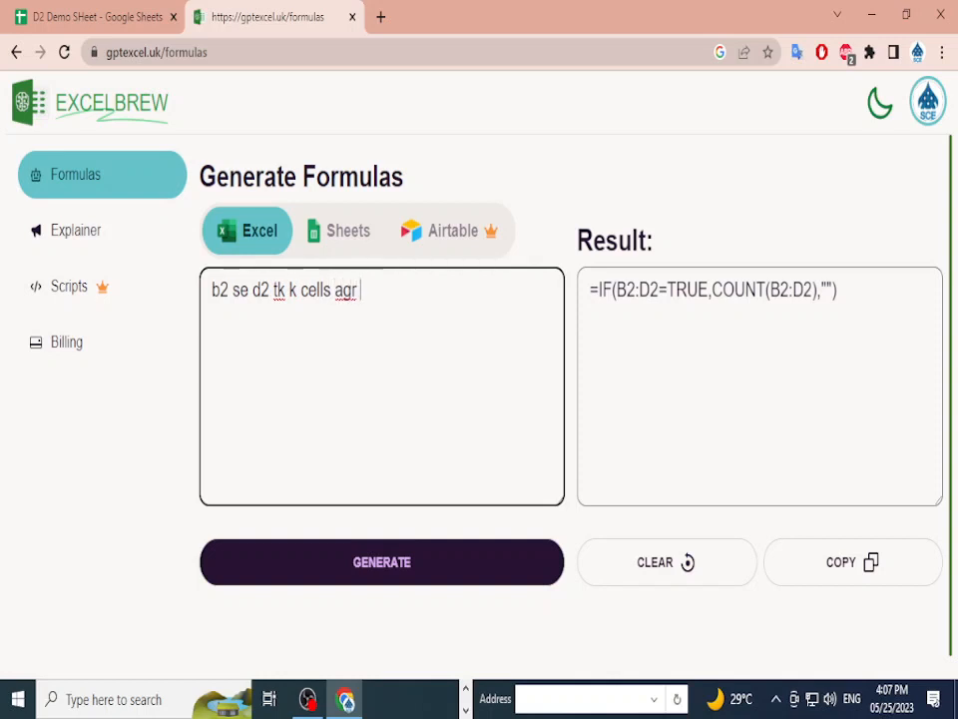
key("BackSpace")
key("BackSpace")
key("BackSpace")
type("ck ho to")
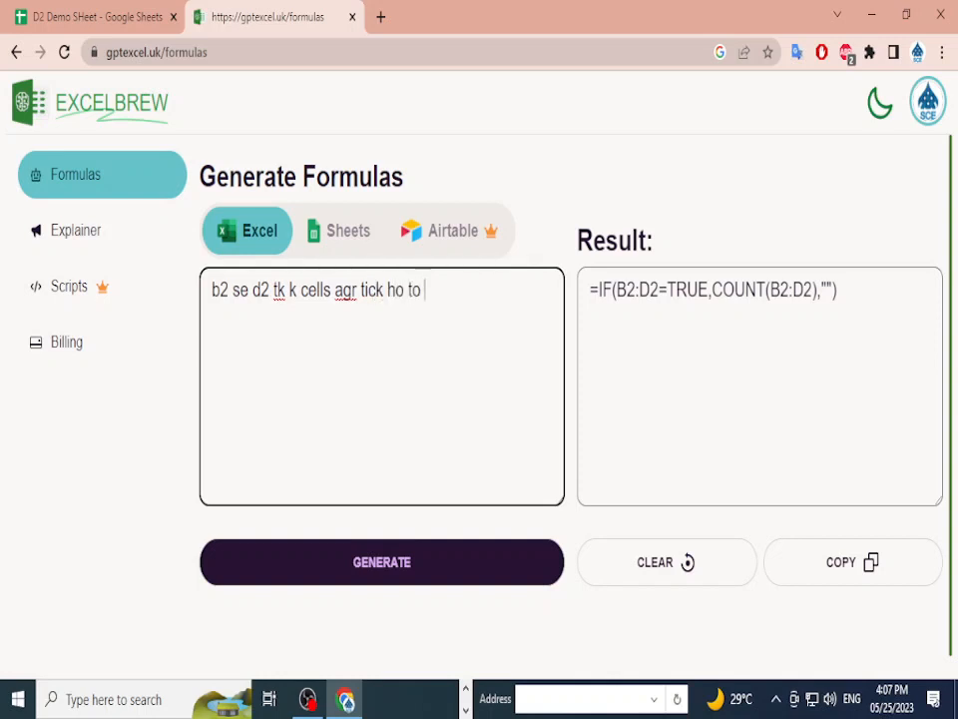
type(" sum kr do")
key("BackSpace")
key("BackSpace")
key("BackSpace")
key("BackSpace")
key("BackSpace")
key("BackSpace")
key("BackSpace")
key("BackSpace")
key("BackSpace")
key("BackSpace")
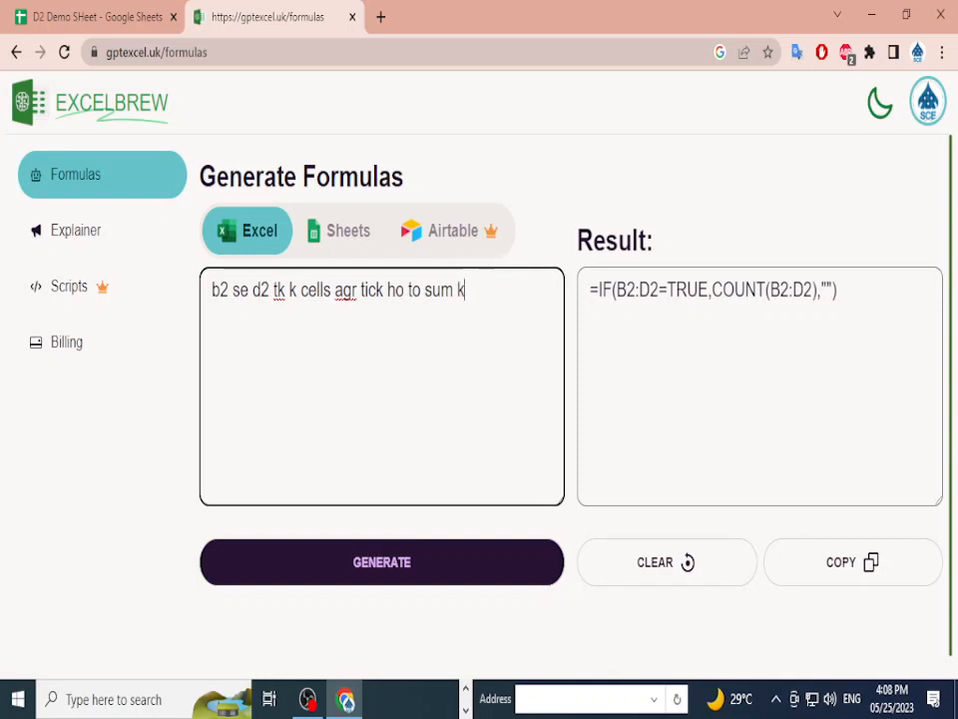
type("count kr do")
key("Return")
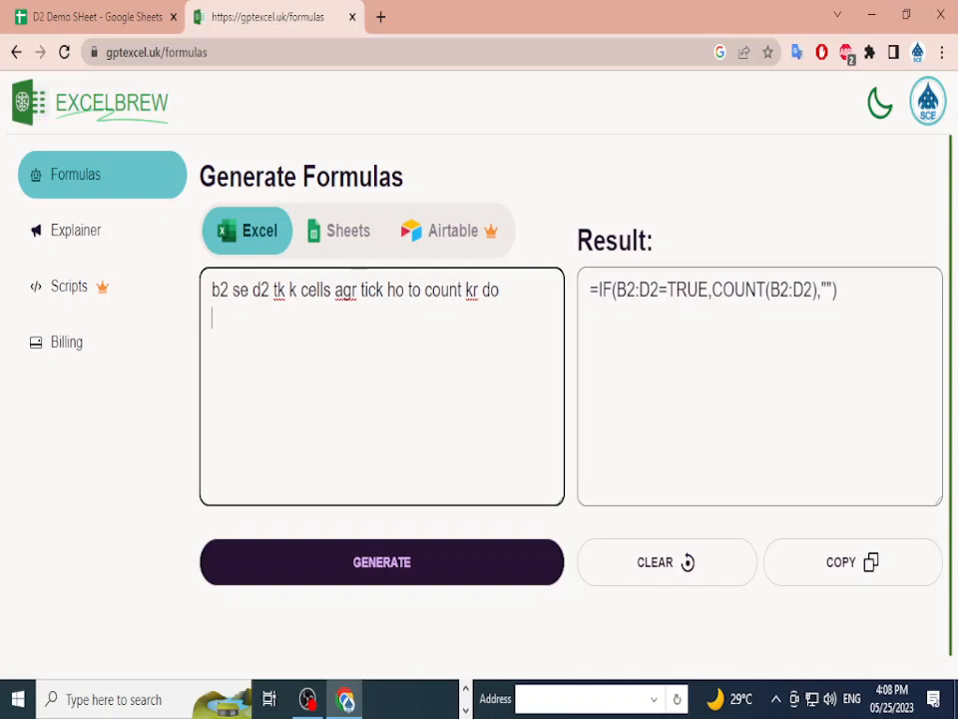
left_click(382, 562)
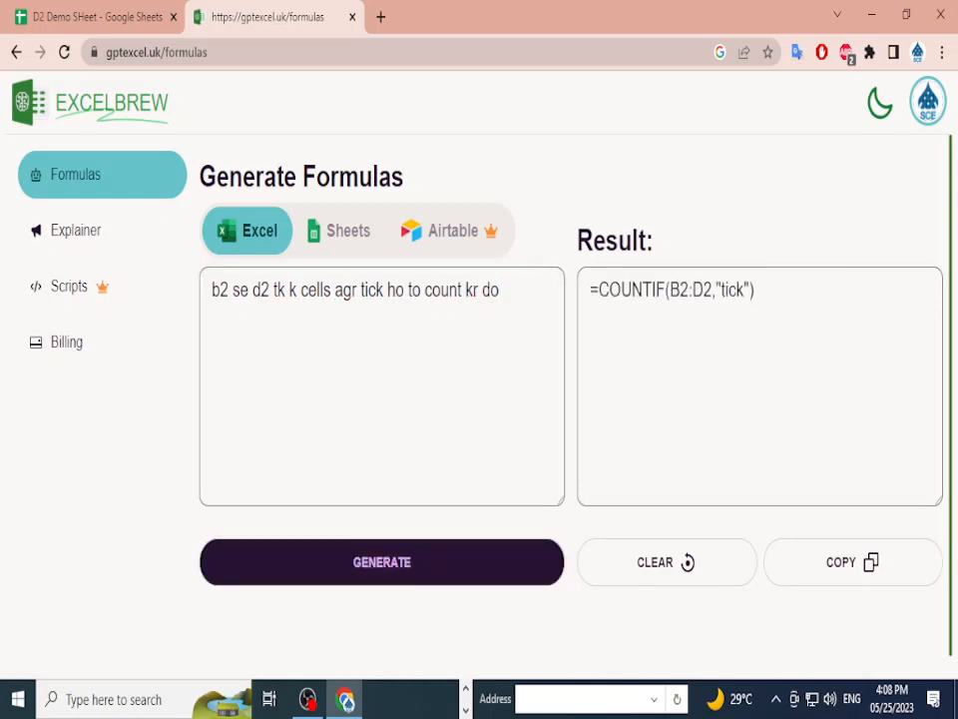
- Copy the generated formula =COUNTIF(B2:D2,"tick") and put it in cell E2 of the D2 Demo SHeet in place of the existing formula
left_click_drag(590, 290, 755, 289)
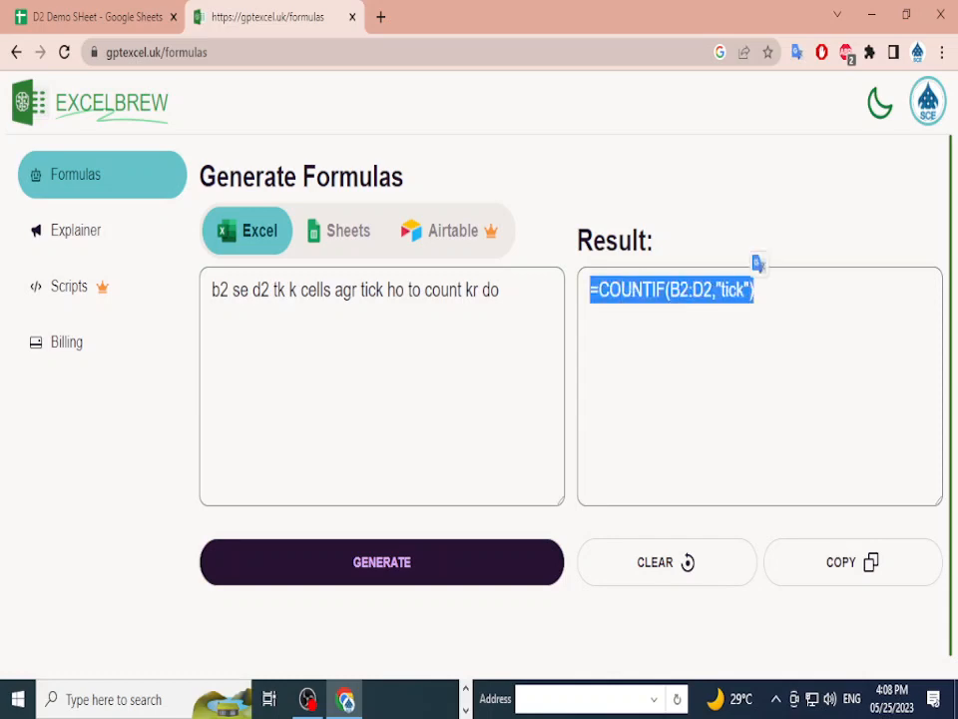
right_click(702, 288)
left_click(727, 296)
left_click(90, 17)
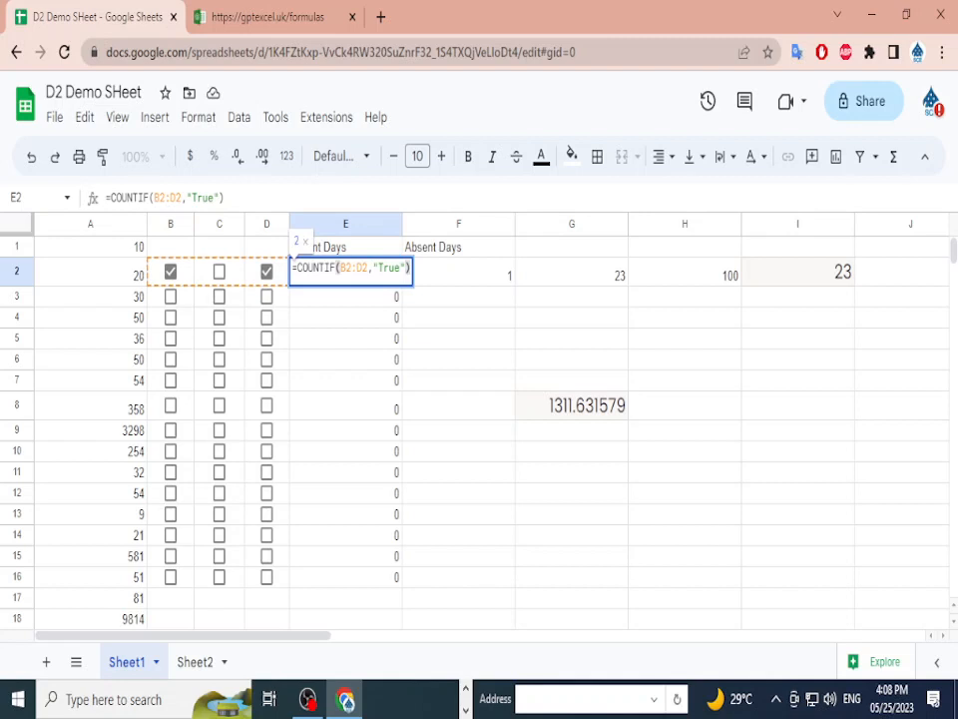
key("ctrl+a")
key("BackSpace")
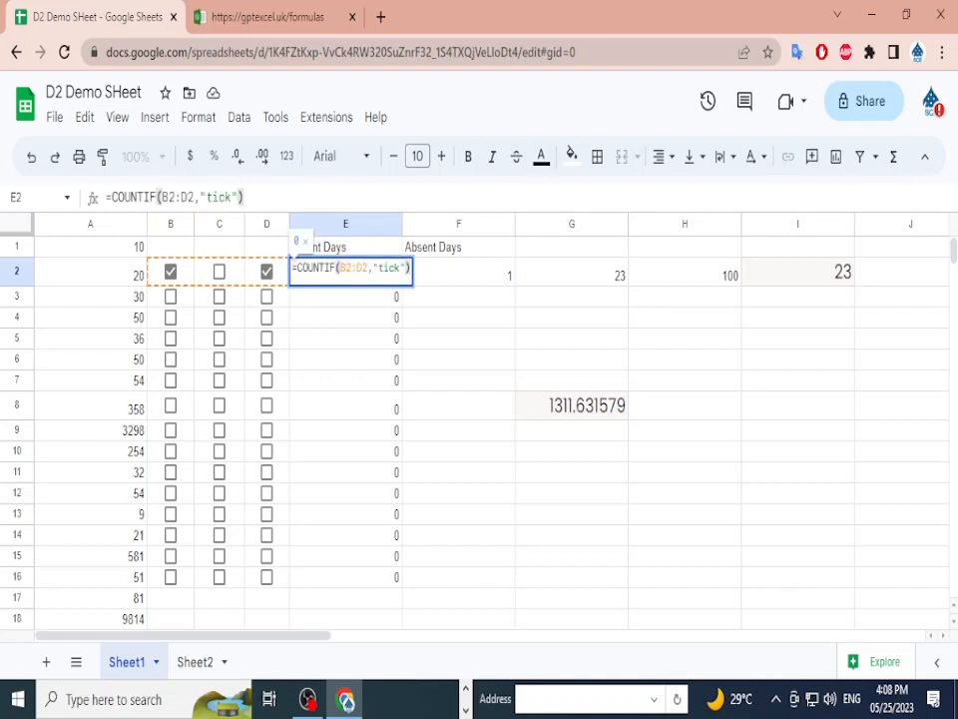
- Change the COUNTIF criterion in cell E2 from the tick text to "True" over the range B2:D2
key("Return")
double_click(345, 272)
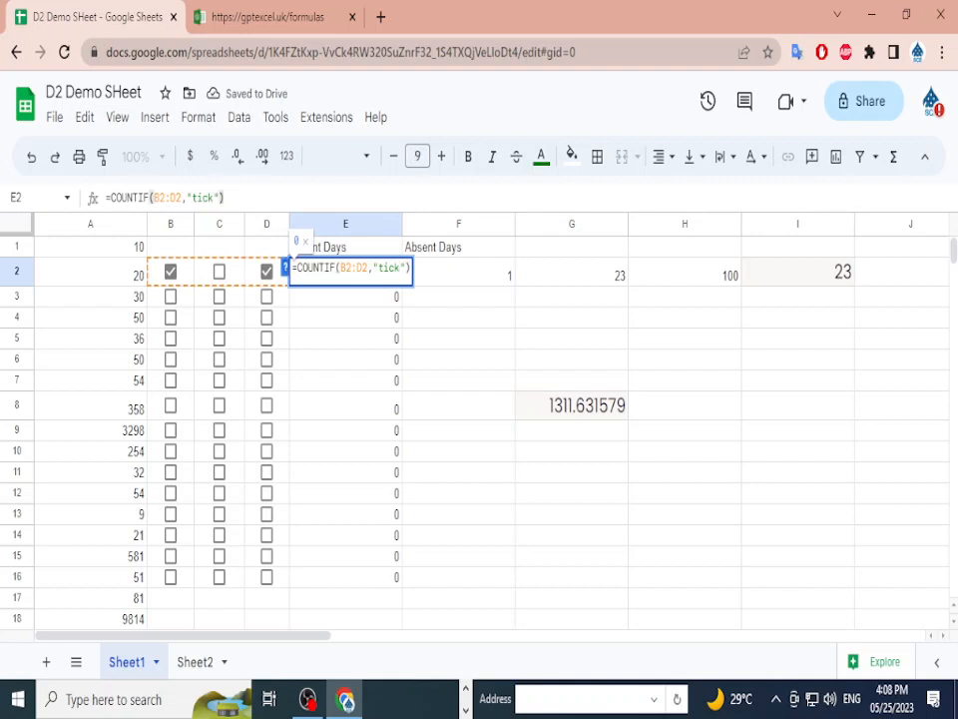
key("BackSpace")
key("BackSpace")
key("BackSpace")
type("rue")
key("Return")
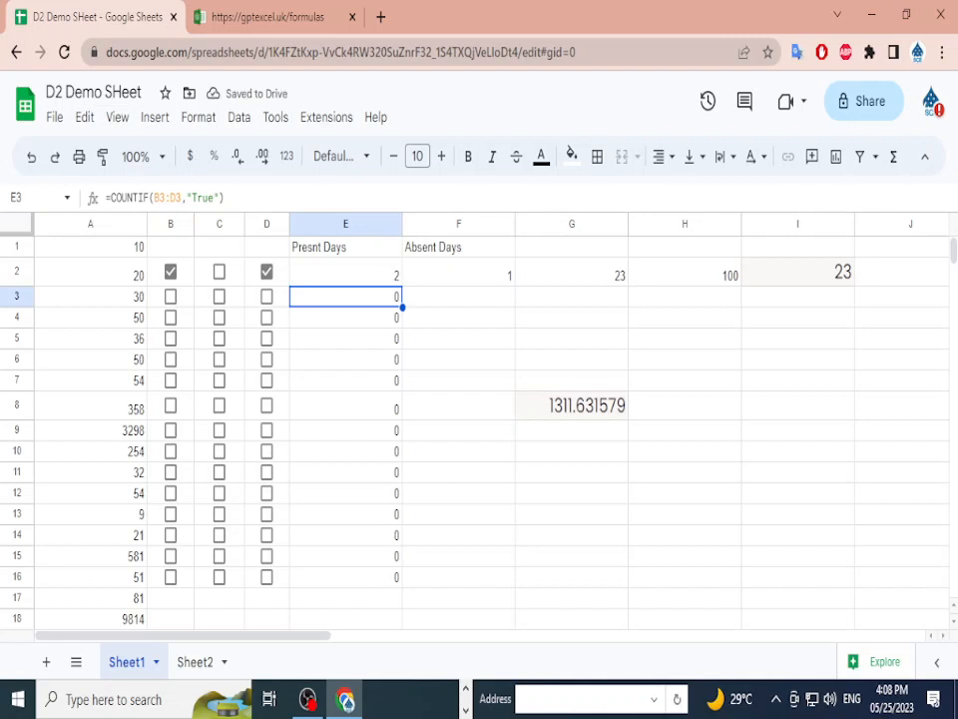
- Try to generate an Excel formula in the ExcelBrew tab from the prompt "b2 se d2 tk k cells agr true ho to count kr do"
key("ctrl+Tab")
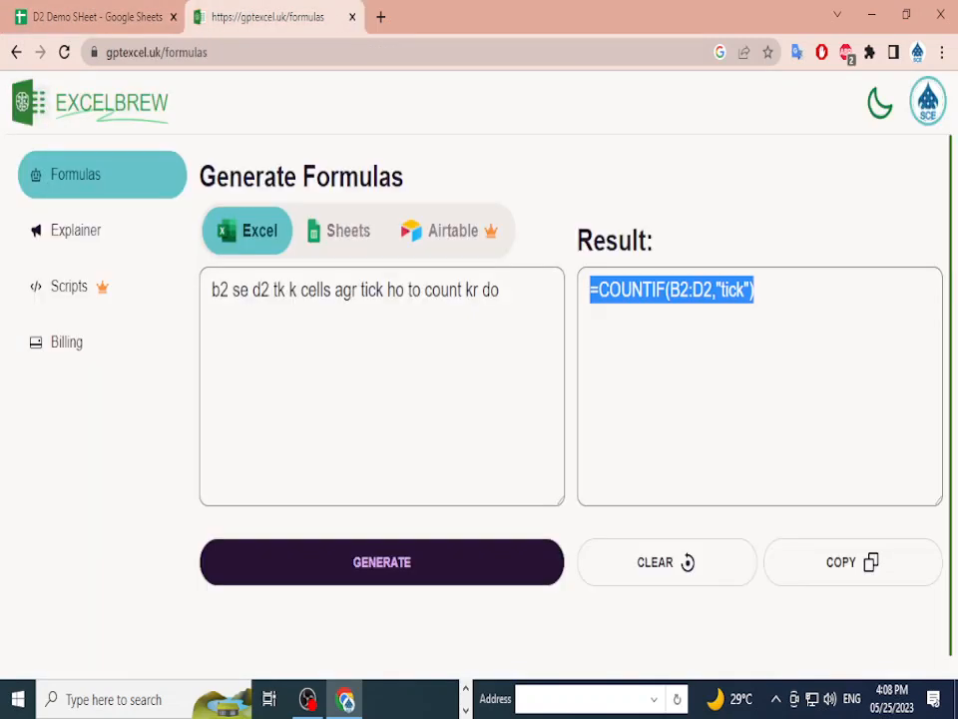
left_click(385, 291)
key("BackSpace")
key("BackSpace")
key("BackSpace")
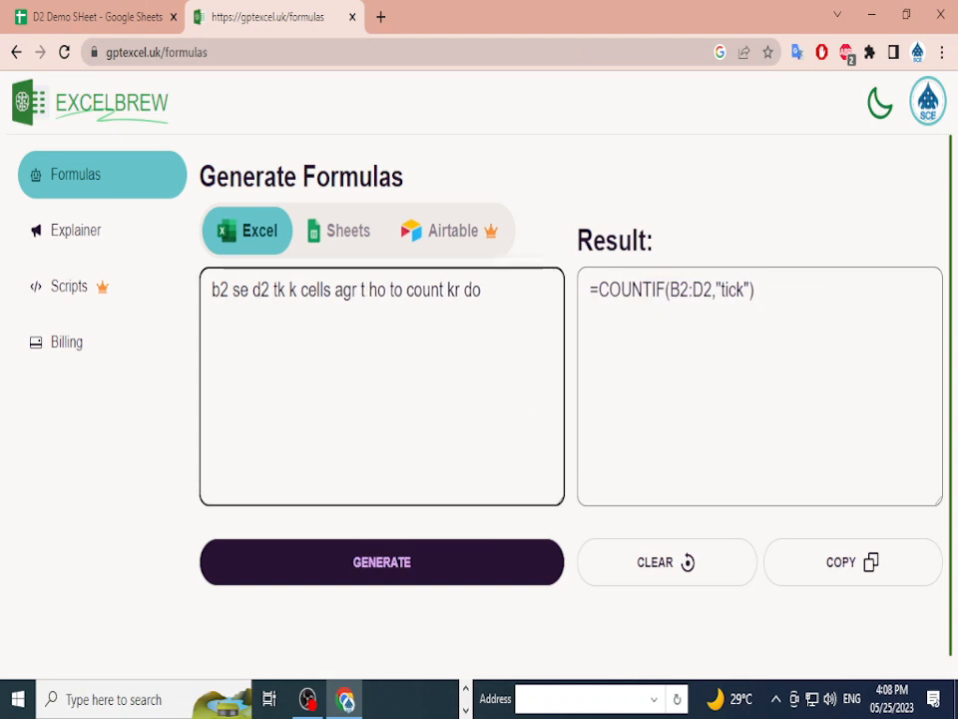
type("rue")
left_click(382, 562)
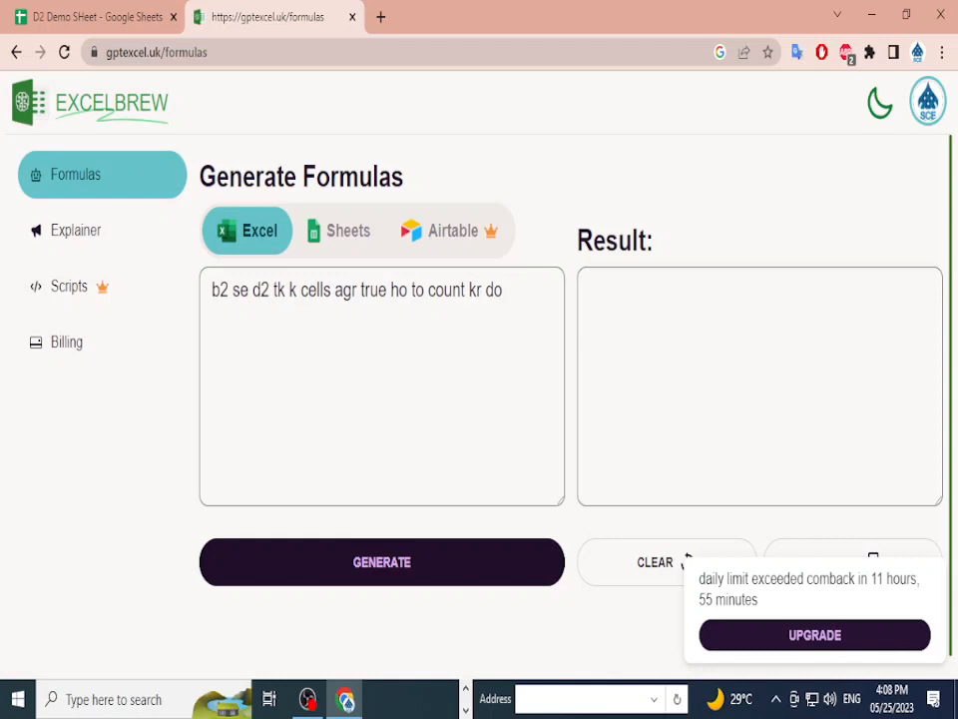
left_click(382, 562)
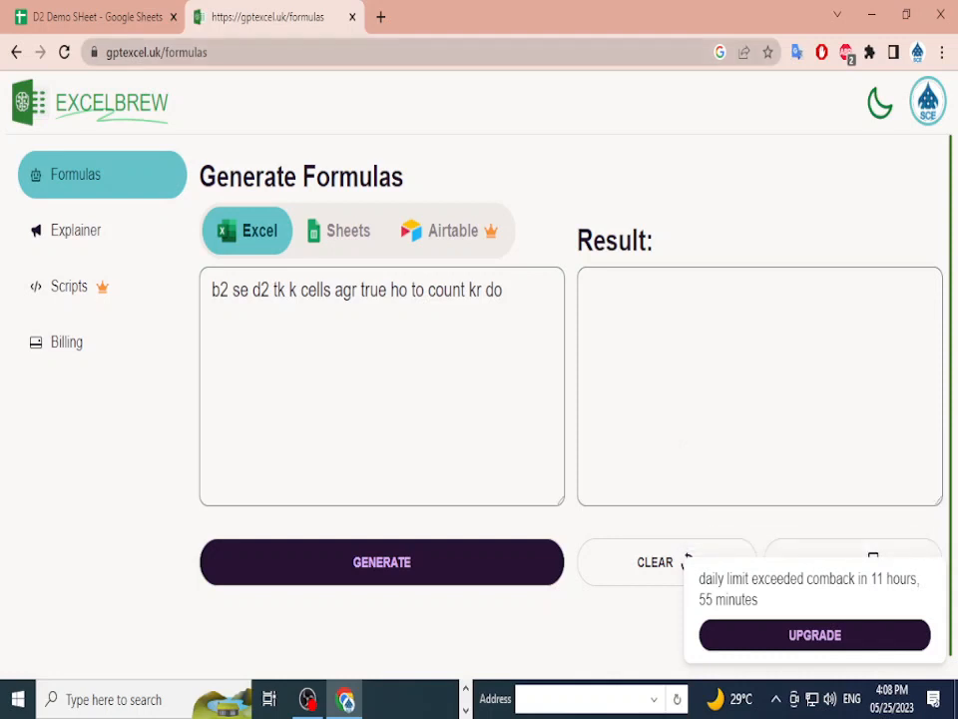
- Clear the formula prompt and close the ExcelBrew tab, returning to the D2 Demo SHeet spreadsheet
key("ctrl+shift+Left")
key("ctrl+shift+Left")
key("ctrl+shift+Left")
key("ctrl+a")
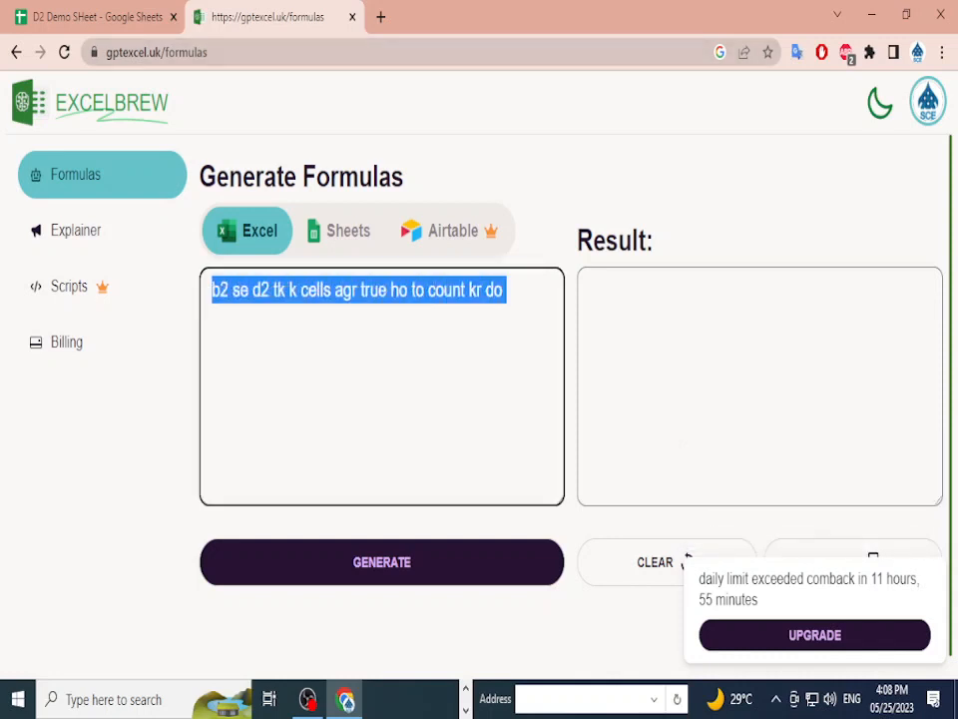
key("BackSpace")
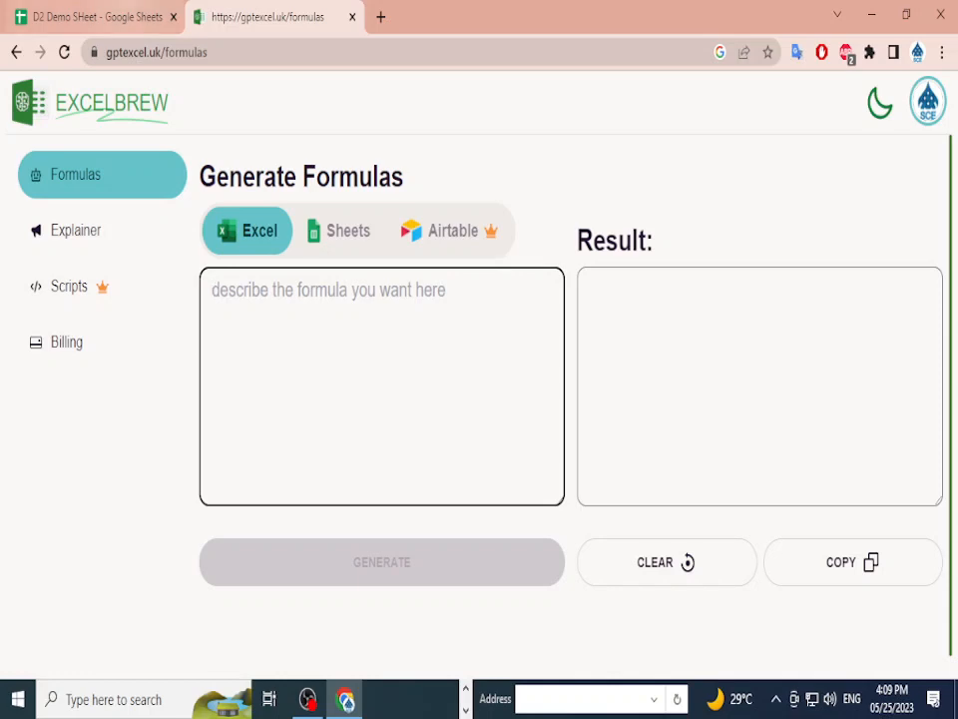
left_click(110, 17)
left_click(353, 17)
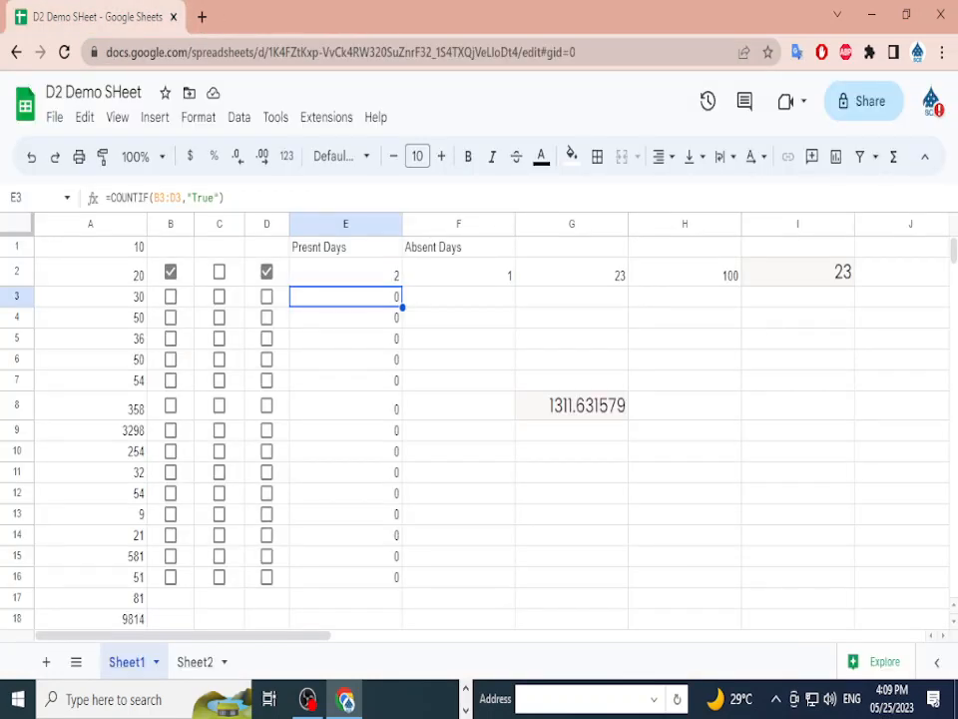
- Delete the contents of the whole data range A1:I20 on Sheet1
left_click(458, 338)
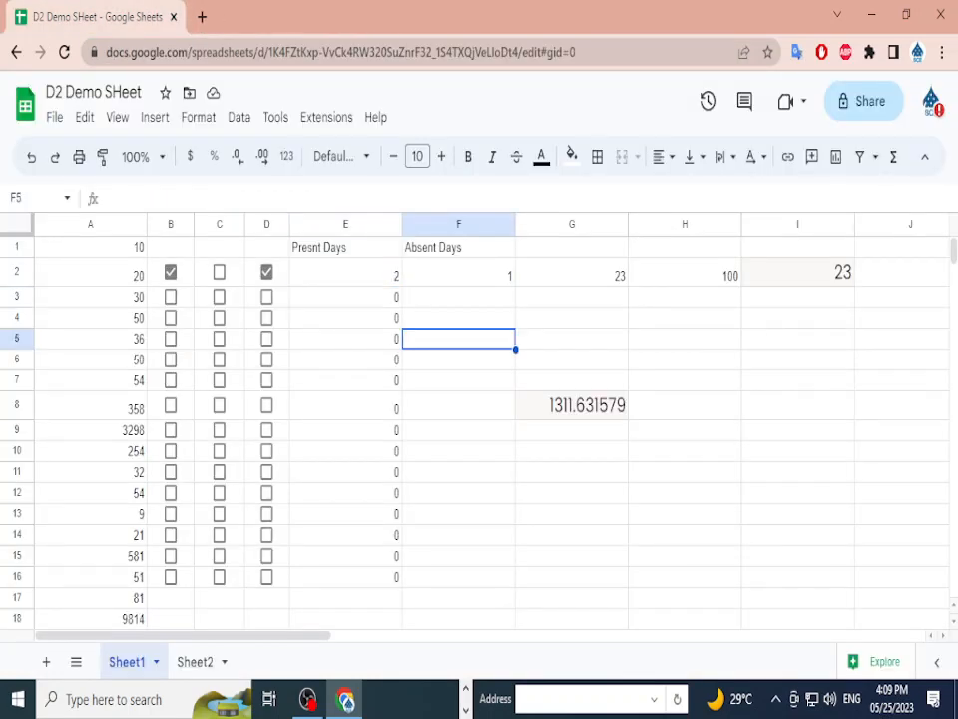
key("ctrl+a")
key("Delete")
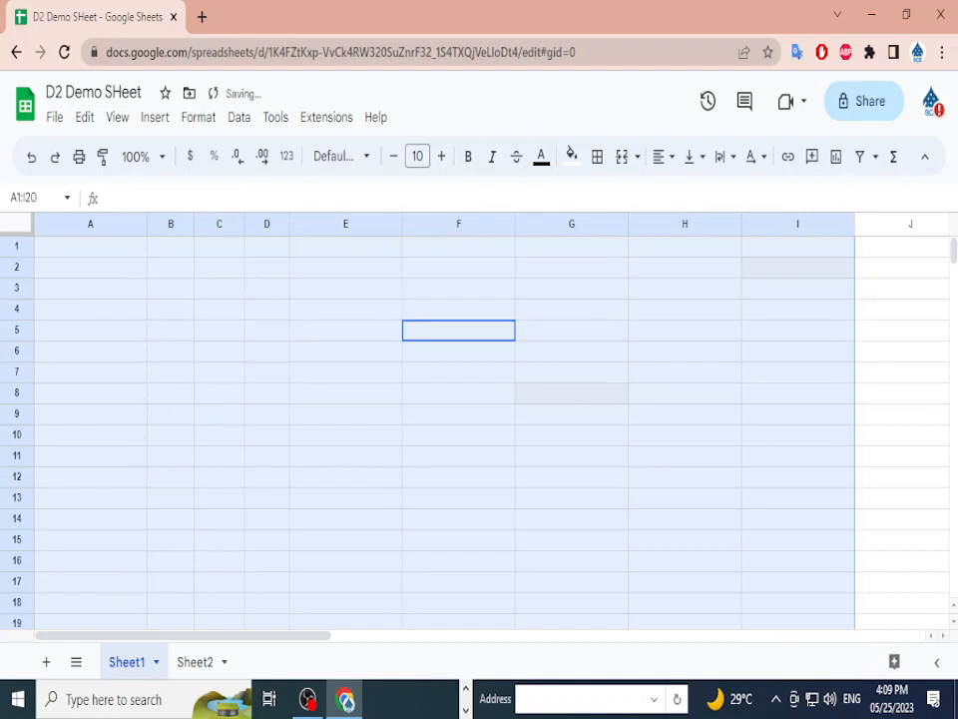
left_click(685, 372)
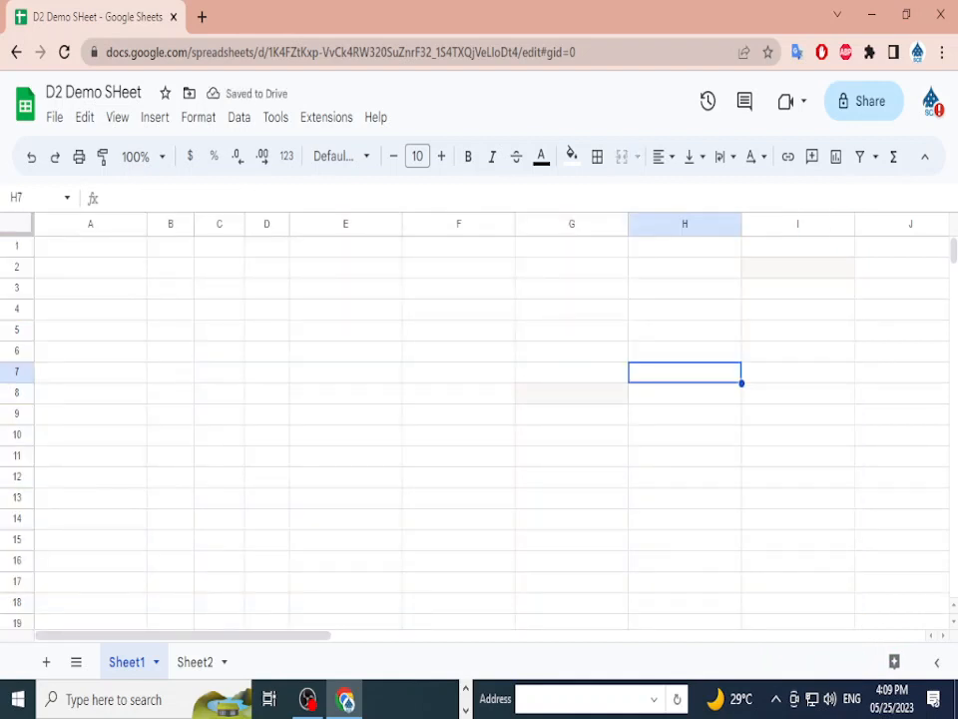
- Close the D2 Demo SHeet tab, keeping an empty new tab, and minimize the browser and OBS to reach the desktop
left_click(202, 17)
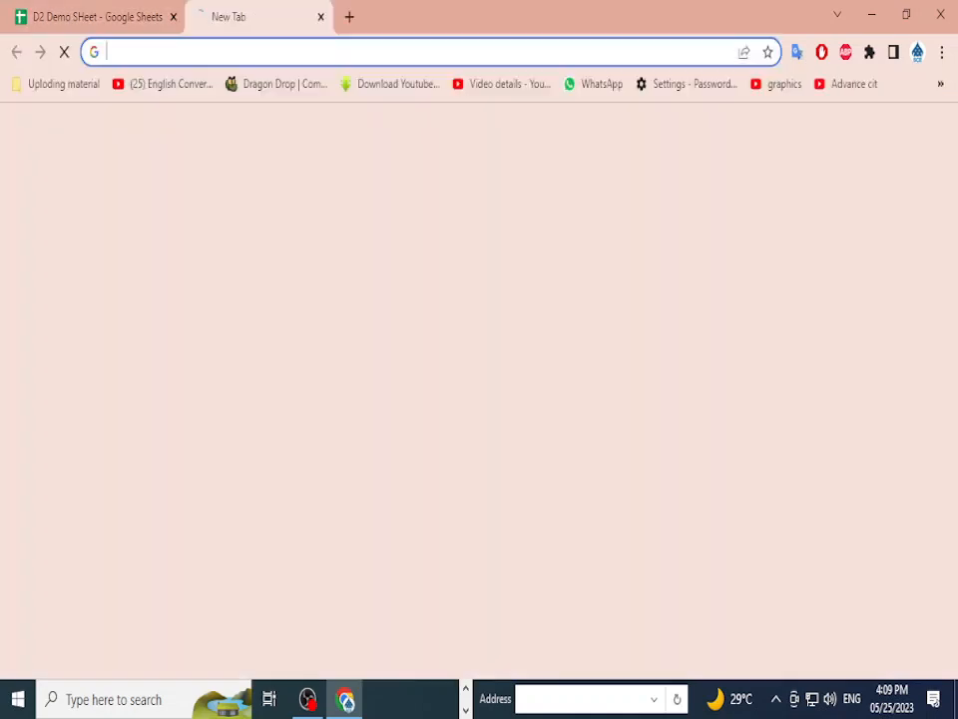
left_click(173, 17)
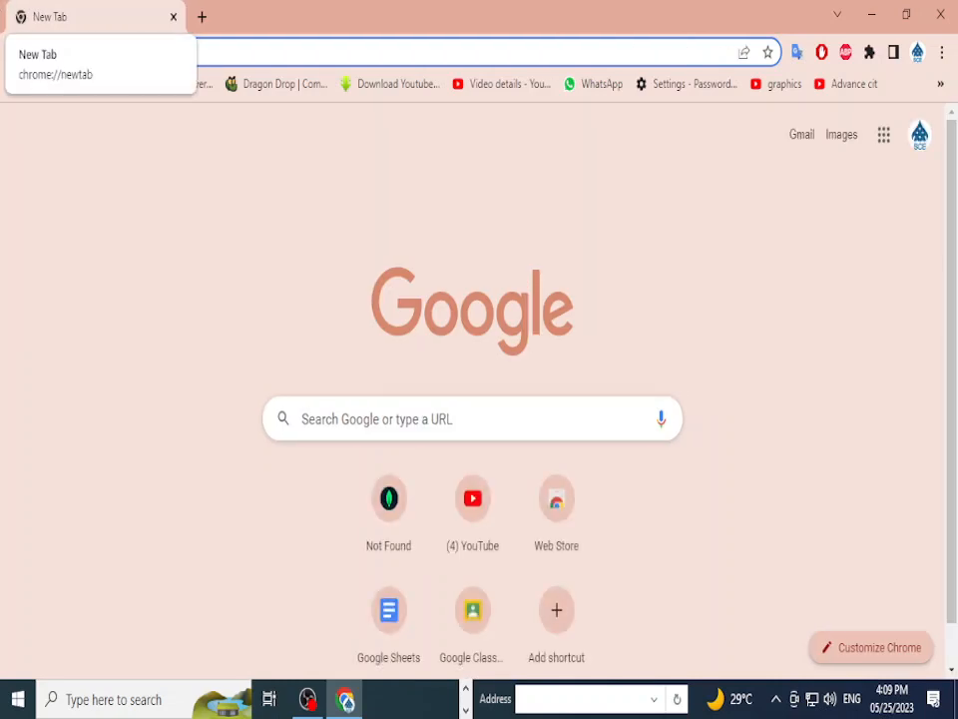
left_click(230, 52)
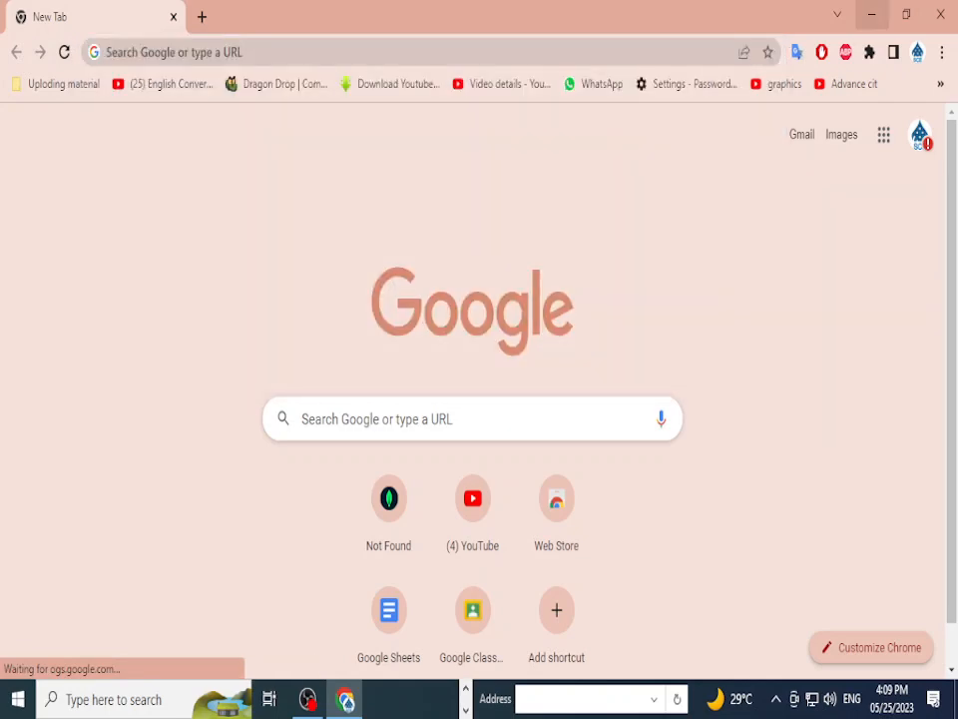
left_click(871, 14)
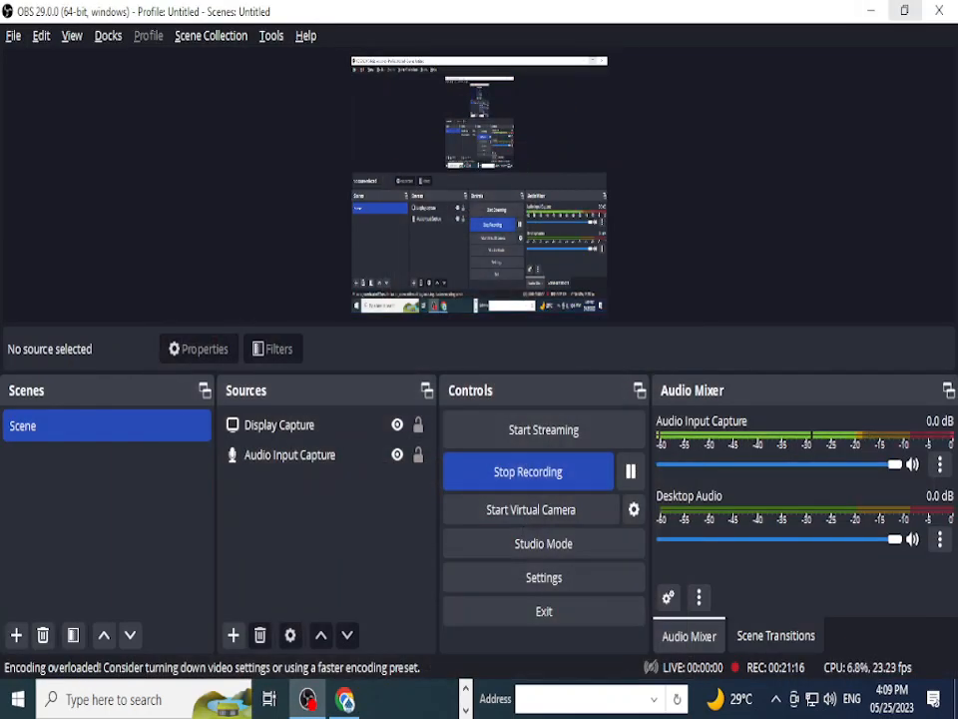
left_click(872, 14)
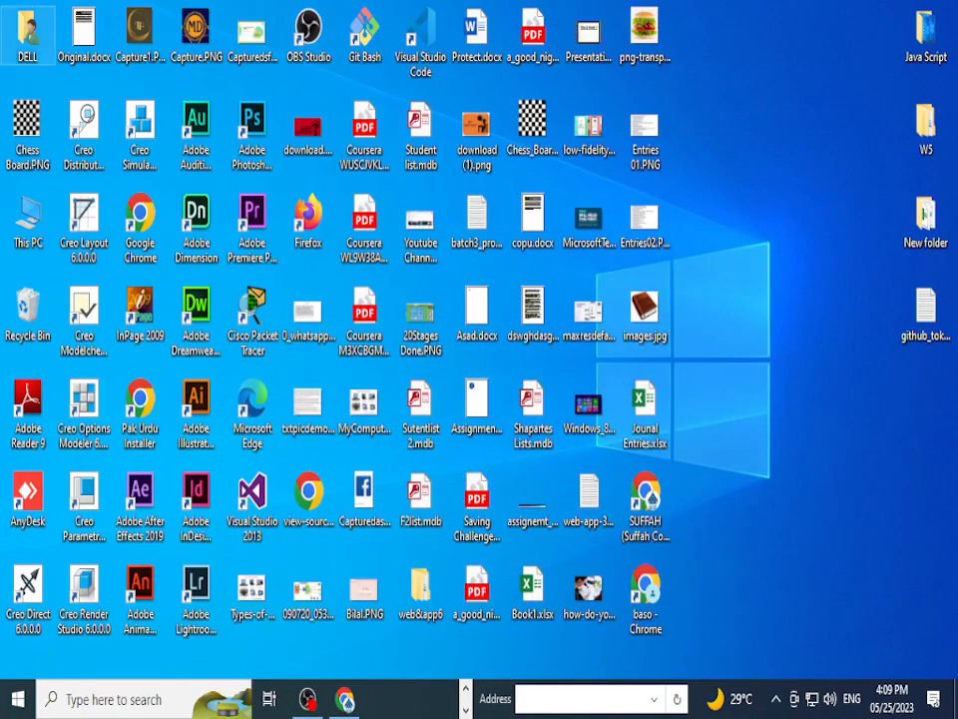
right_click(736, 174)
left_click(777, 230)
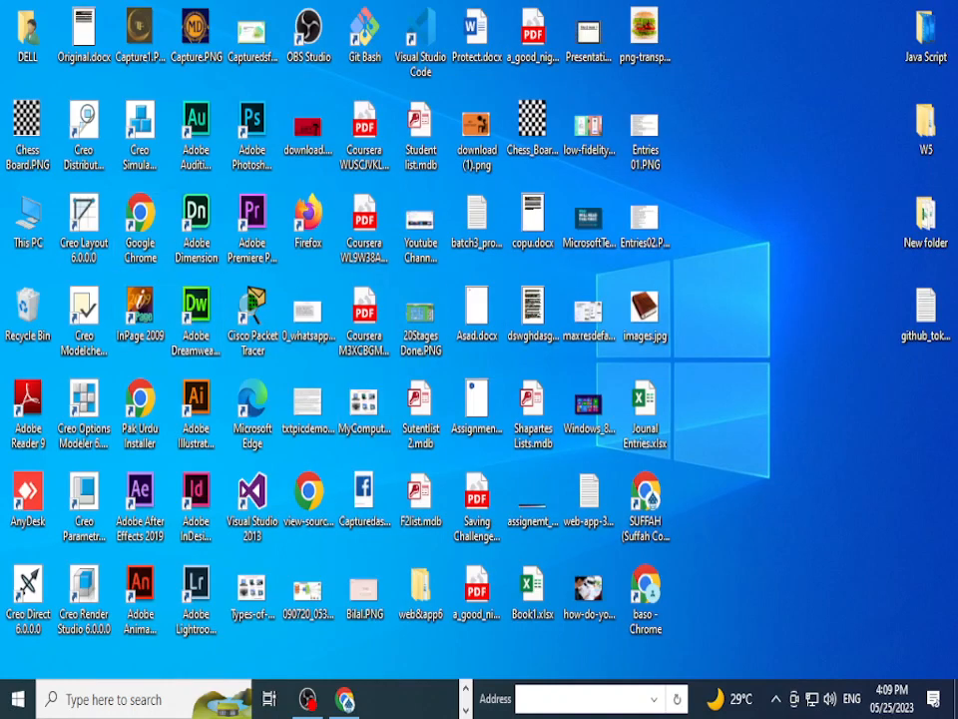
- Launch Excel with the Run command "excel" and create a blank workbook, enlarging the sheet view to 205%
key("super+r")
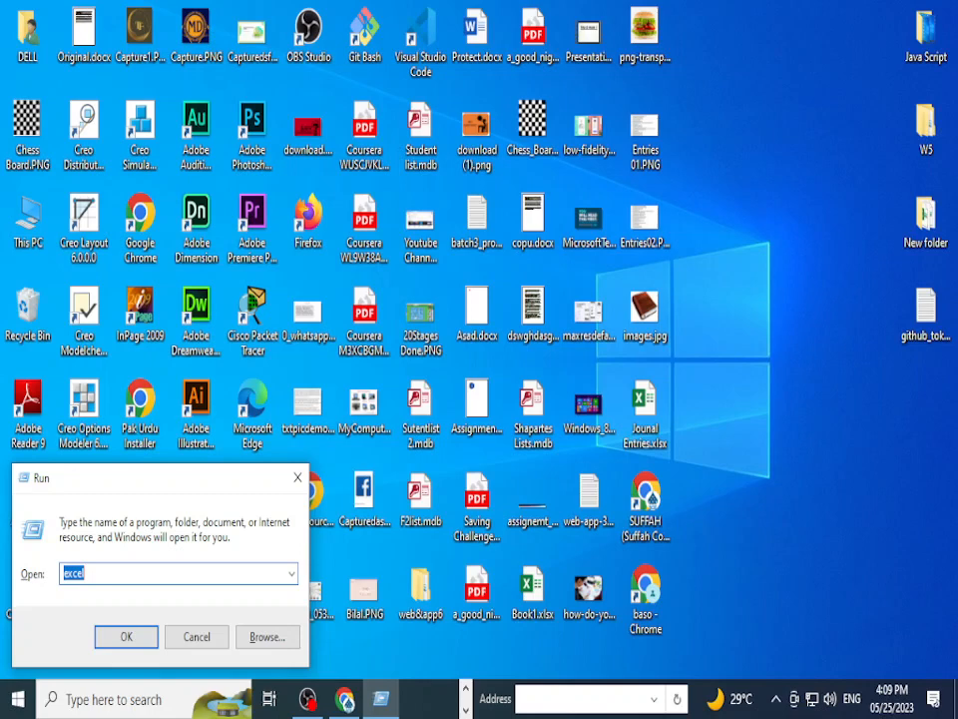
key("Return")
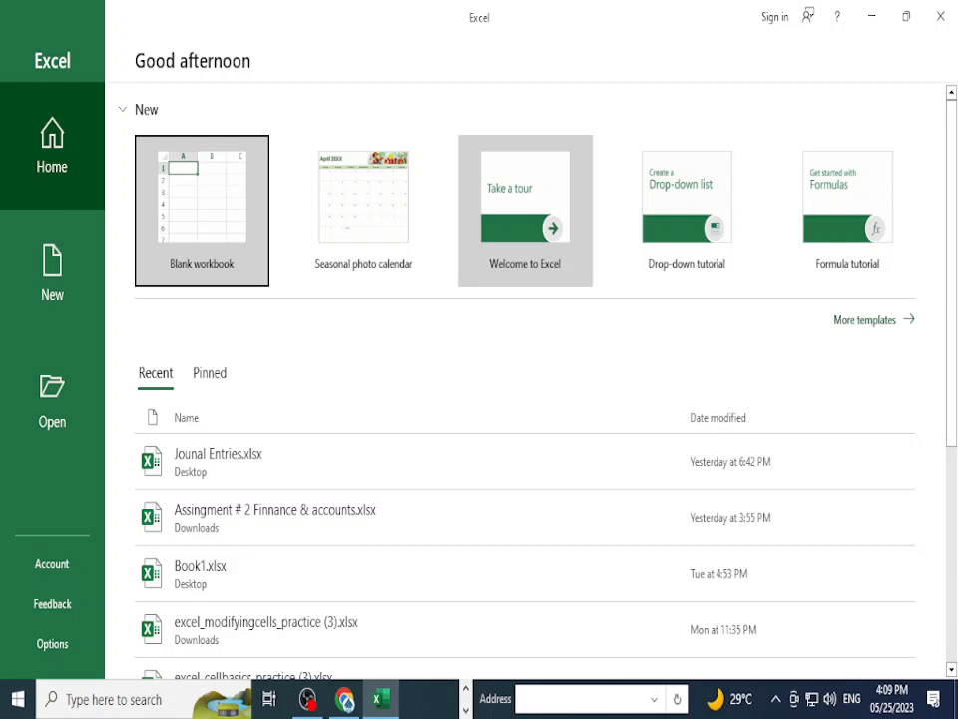
key("Return")
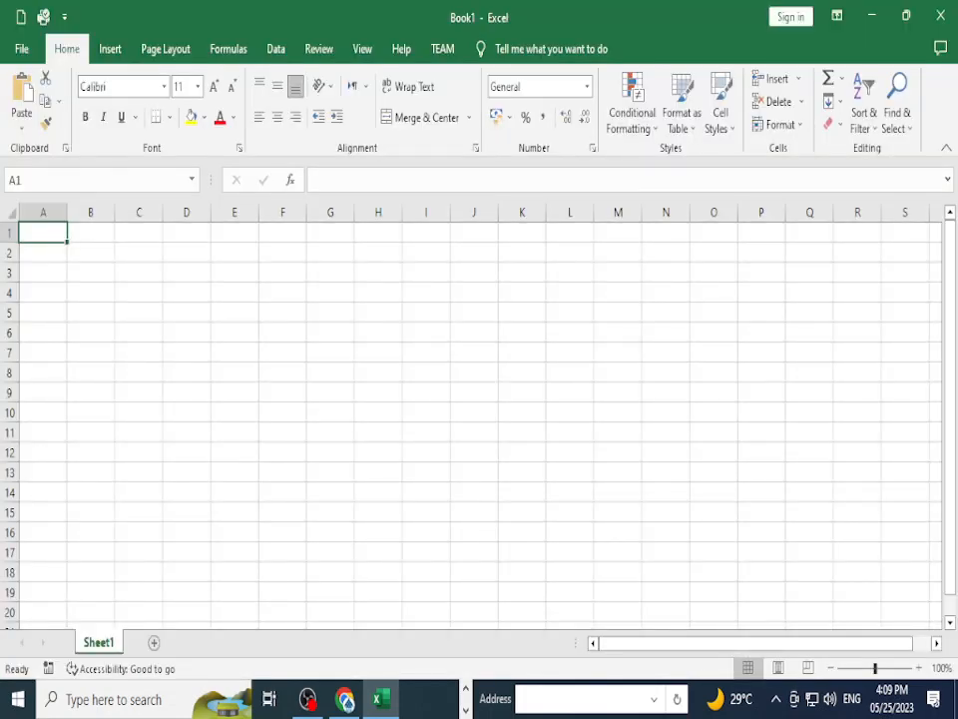
scroll(479, 415, "up", 7)
left_click(187, 343)
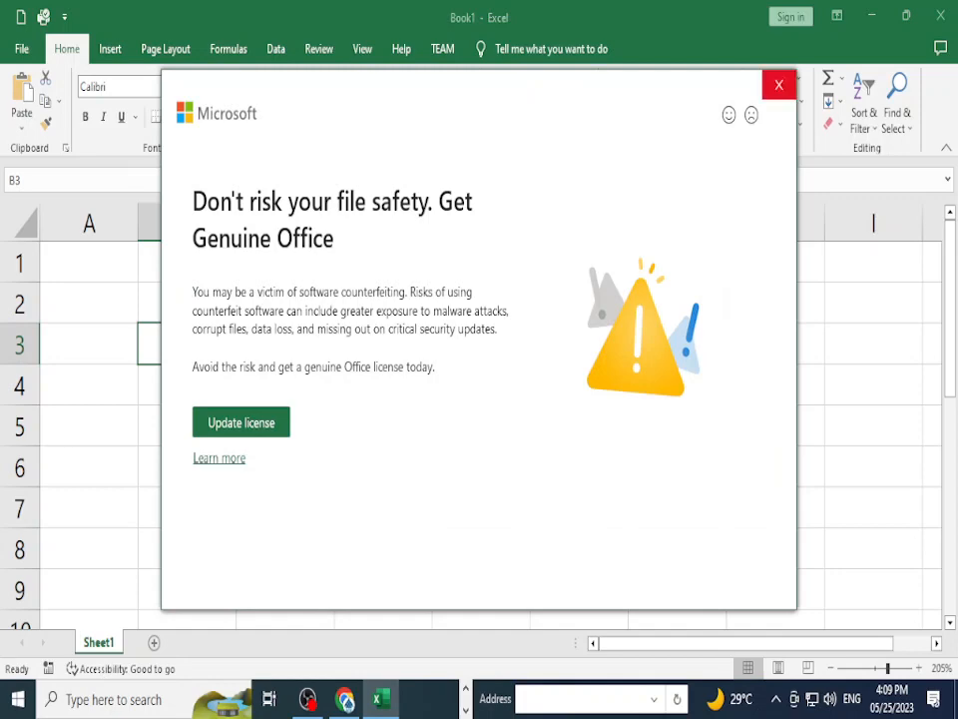
- Dismiss the genuine Office dialog and its notification bar, and collapse the ribbon
left_click(778, 85)
left_click(947, 148)
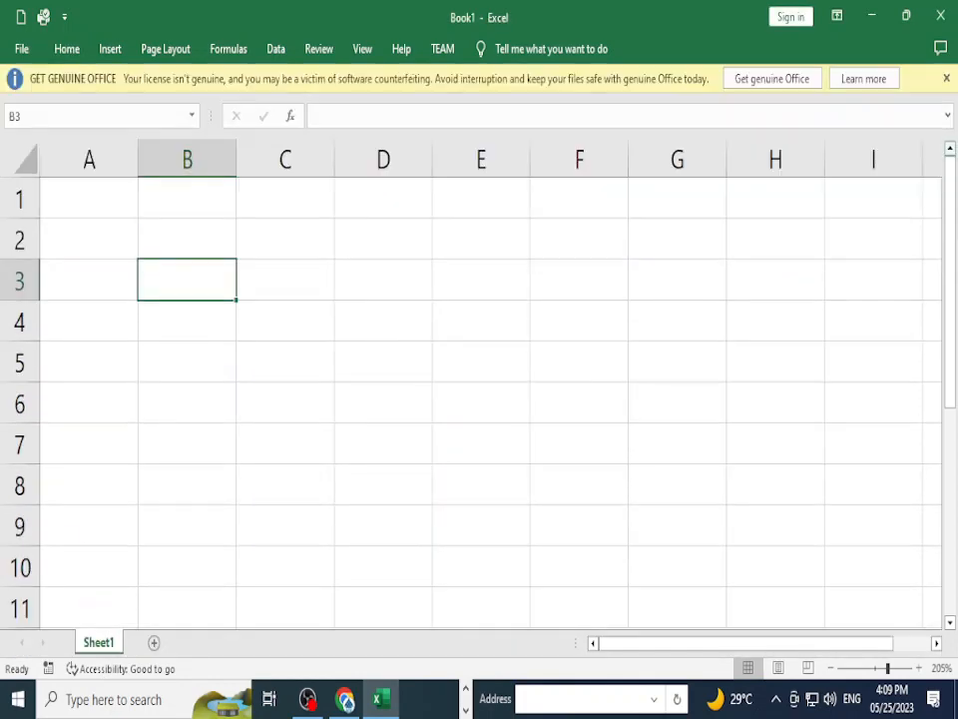
left_click(947, 79)
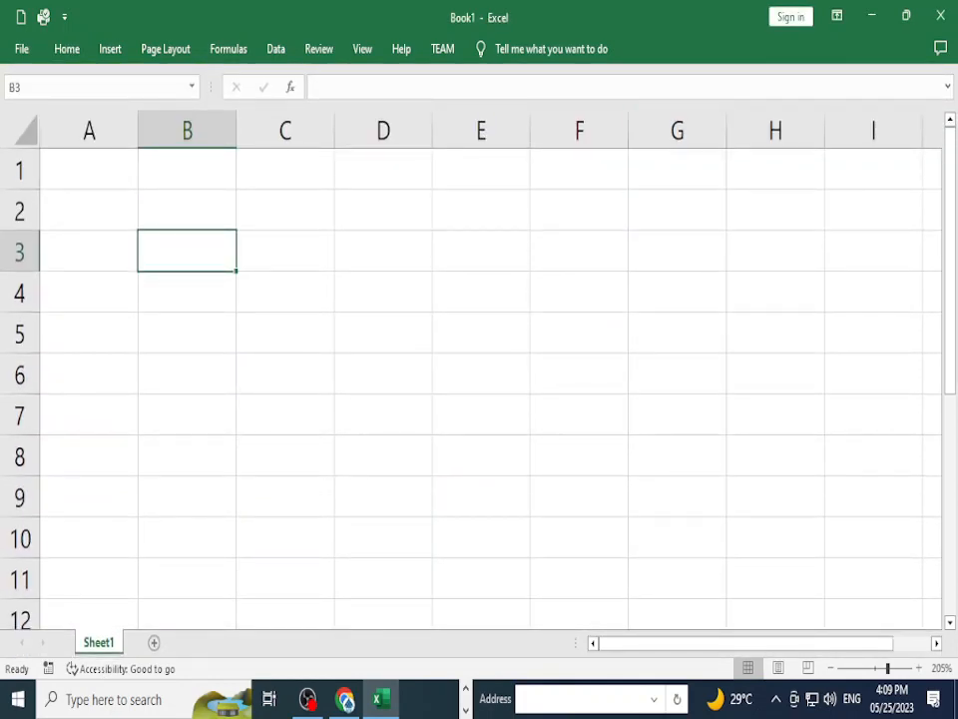
- Set the ribbon display option to show both tabs and commands
left_click(837, 16)
left_click(861, 177)
left_click(837, 16)
left_click(854, 166)
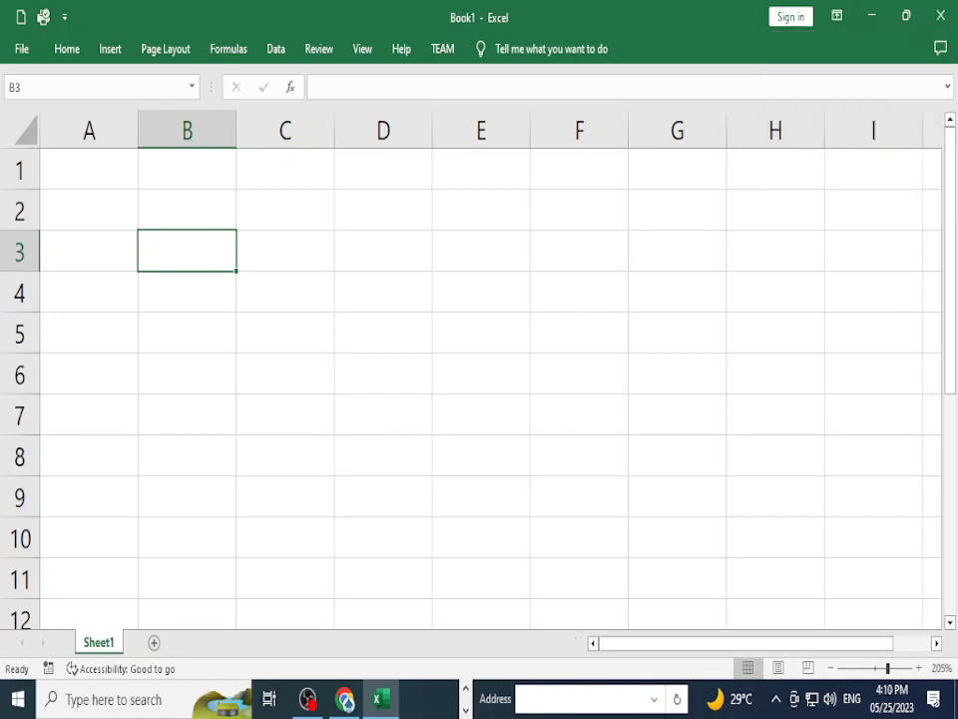
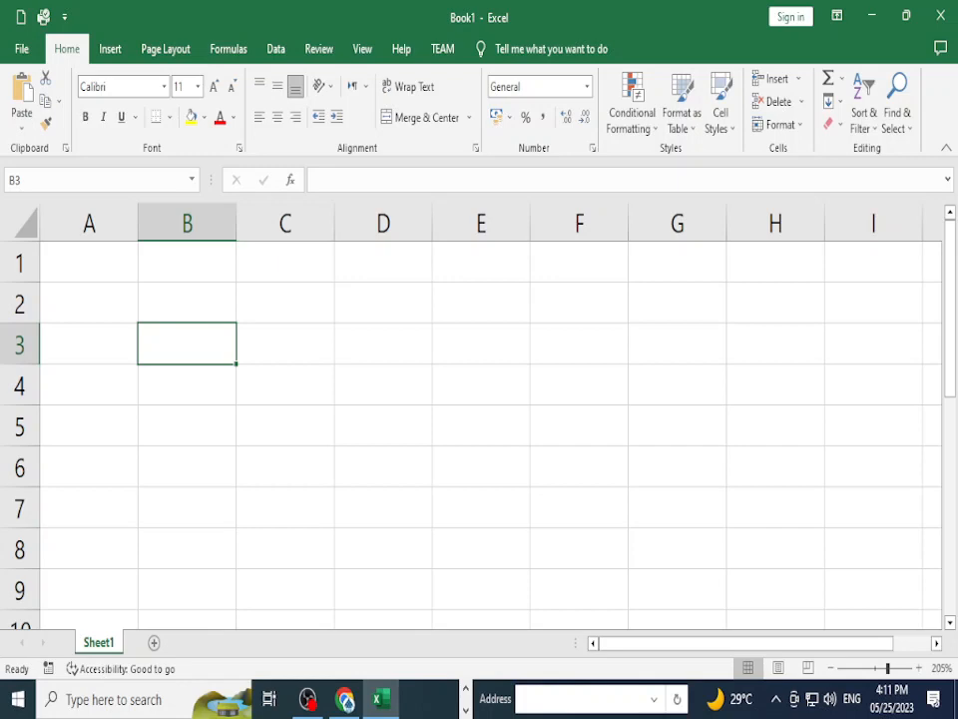
left_click(346, 699)
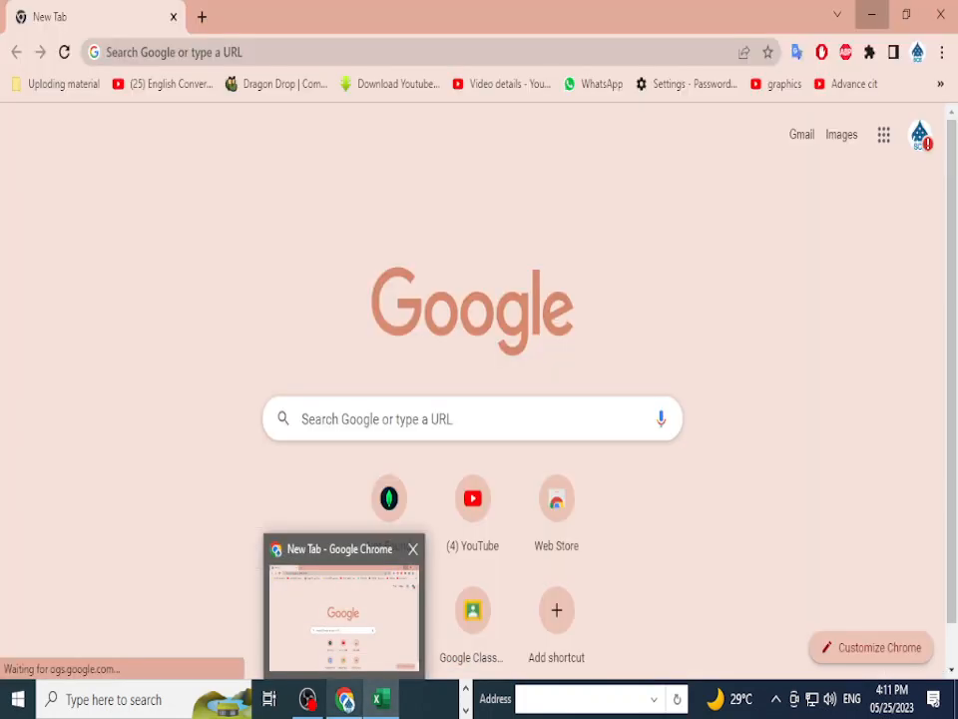
left_click(872, 15)
left_click(776, 426)
key("alt+Tab")
key("alt+Tab")
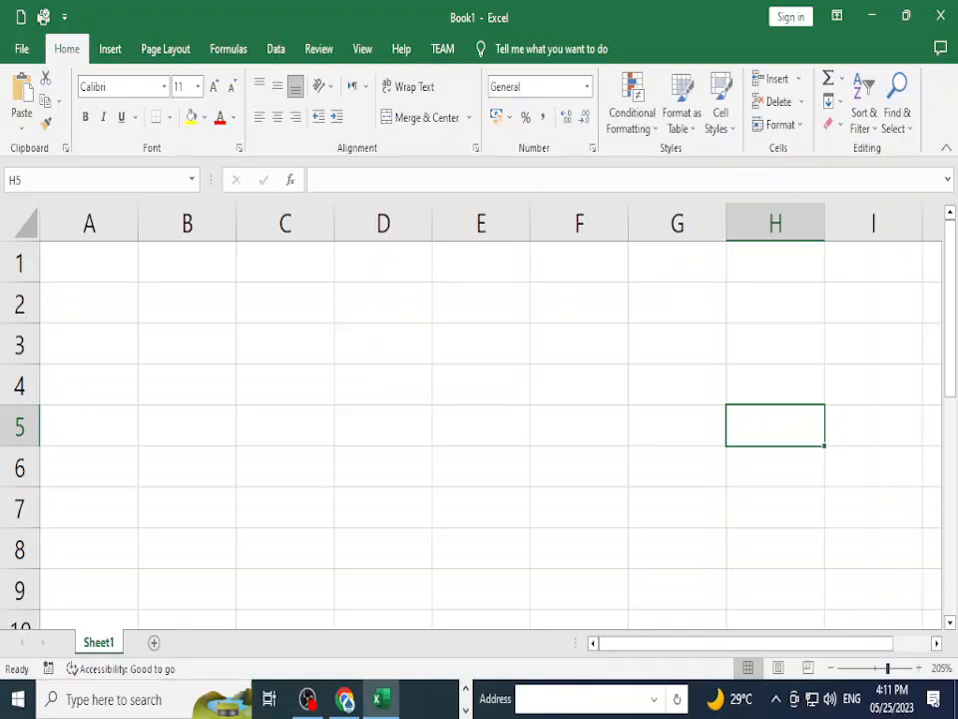
scroll(479, 415, "up", 3)
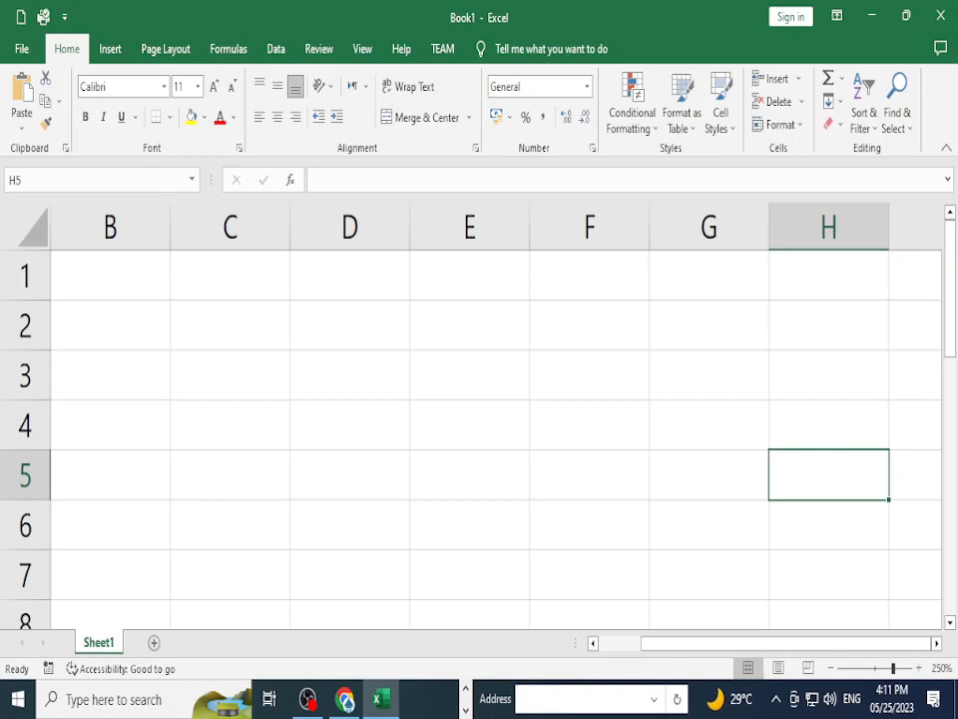
scroll(479, 415, "down", 4)
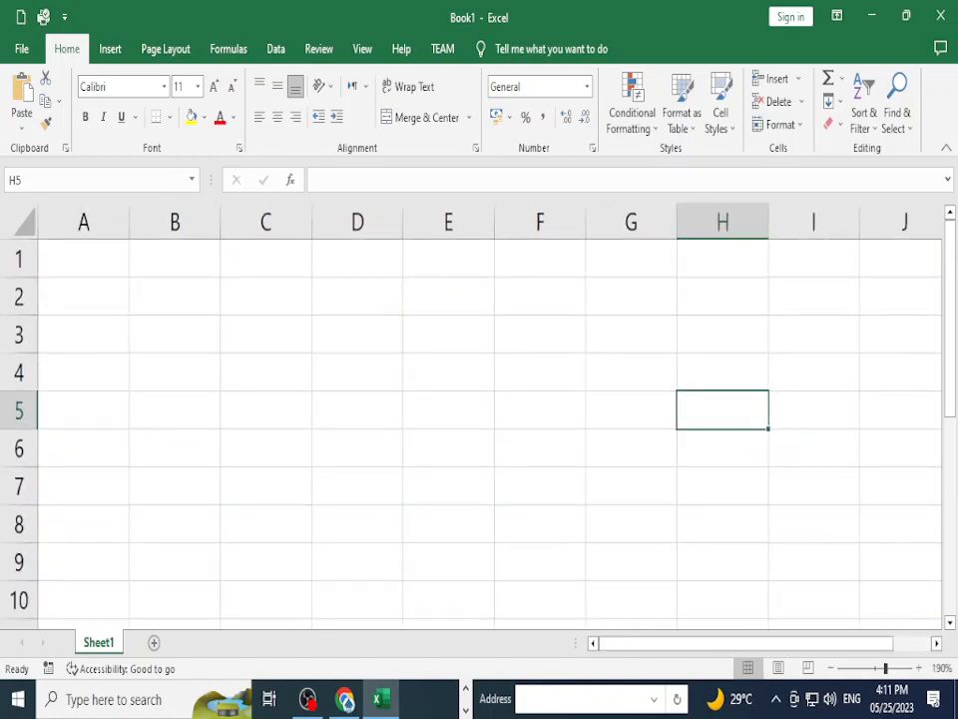
key("alt+Tab")
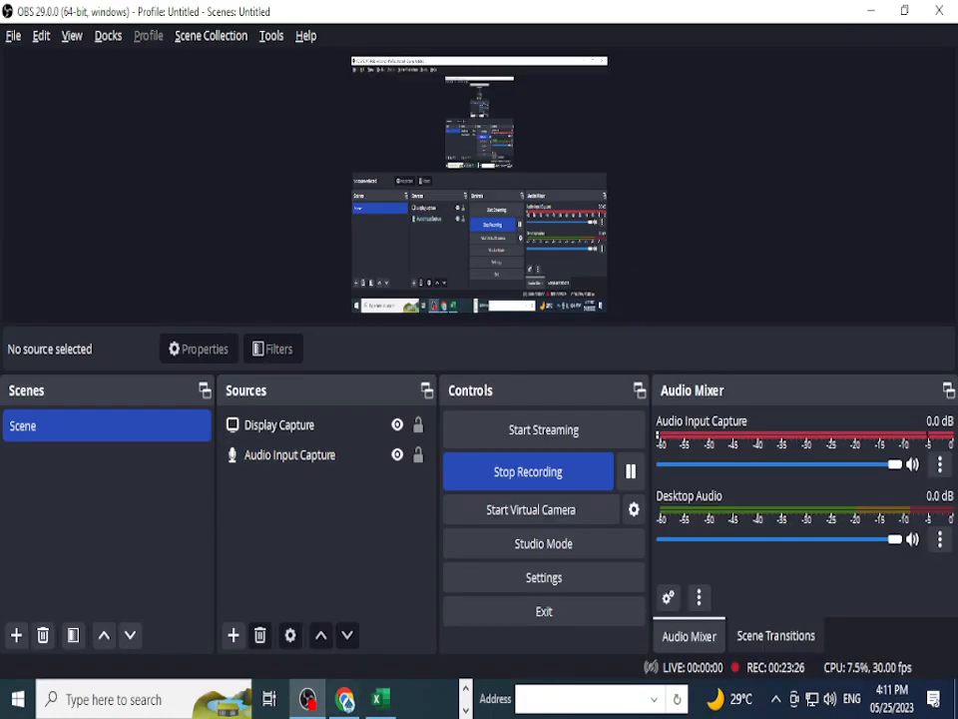
key("alt+Tab")
key("alt+Tab")
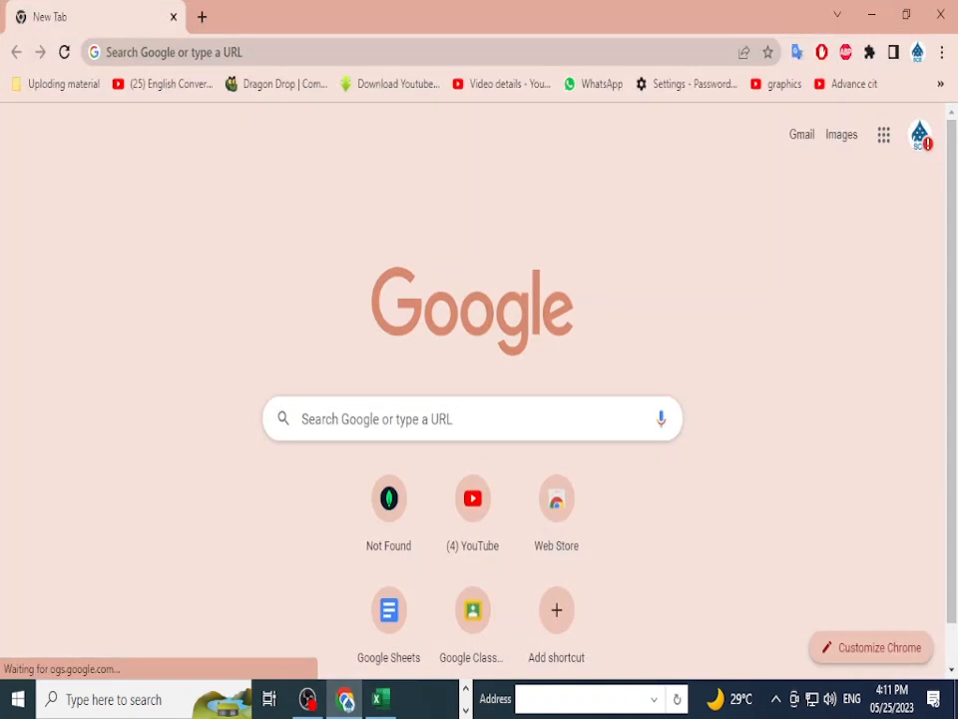
key("ctrl+t")
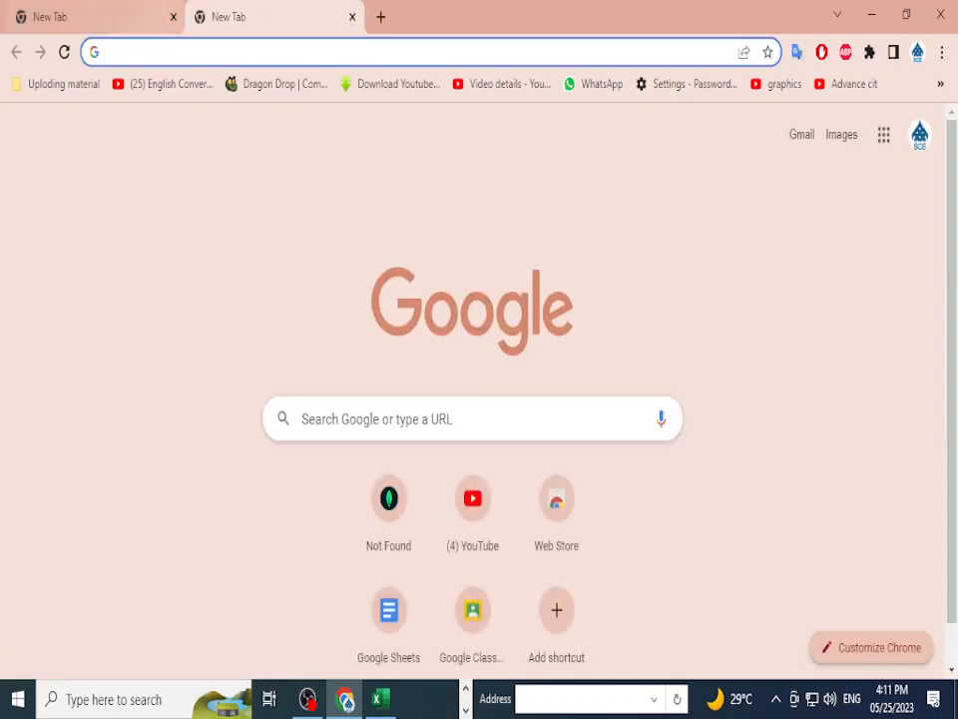
key("ctrl+w")
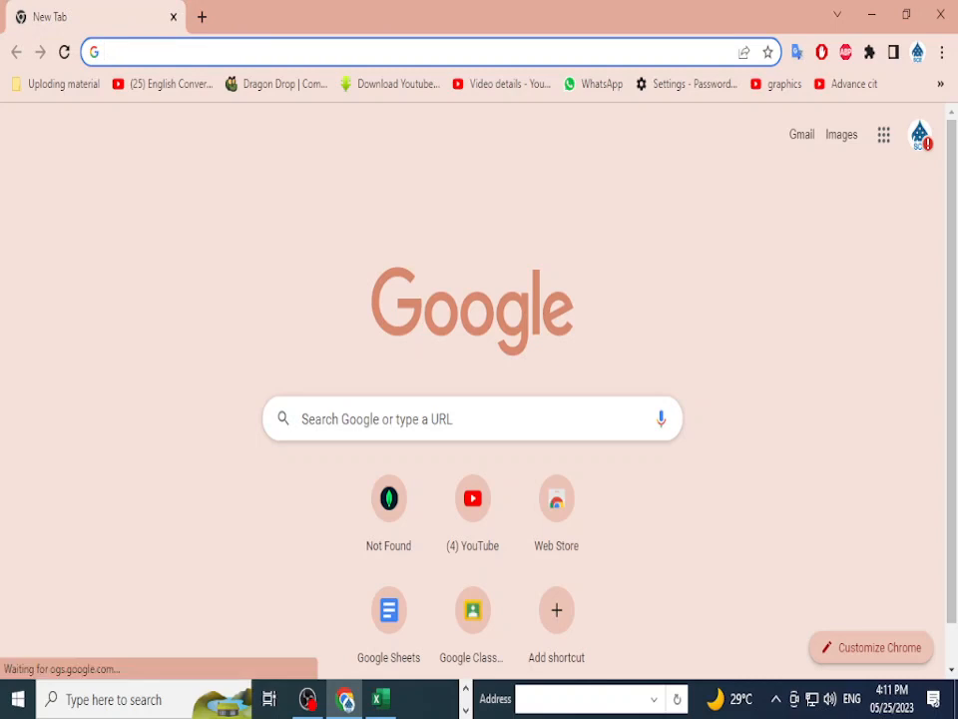
key("alt+Tab")
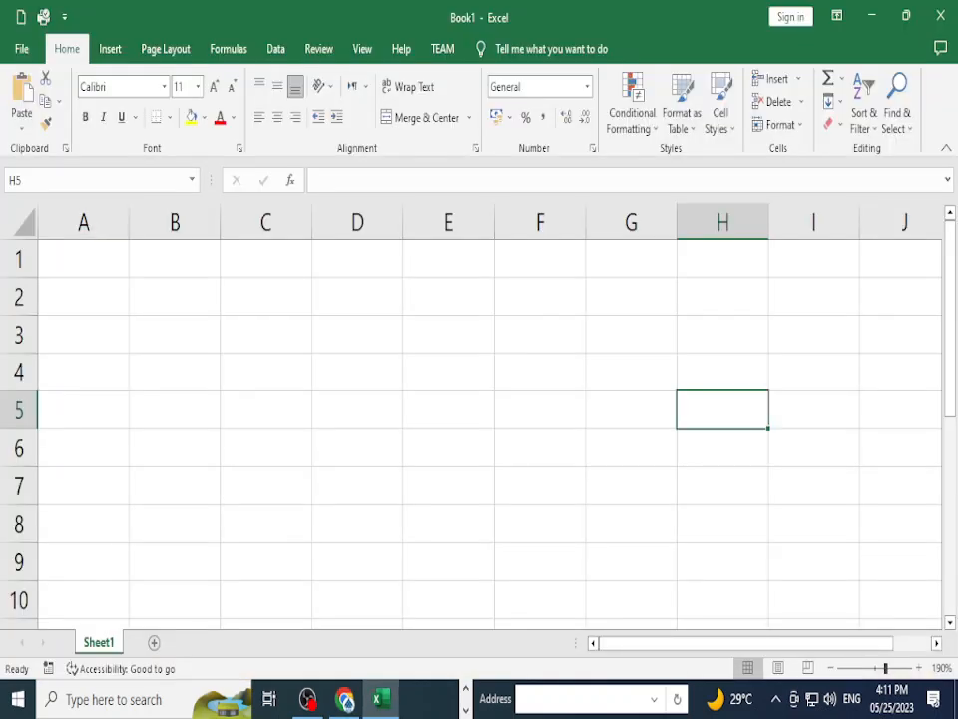
- Enter 33, 35, 45 and 55 in cells B3 to B6
left_click(175, 334)
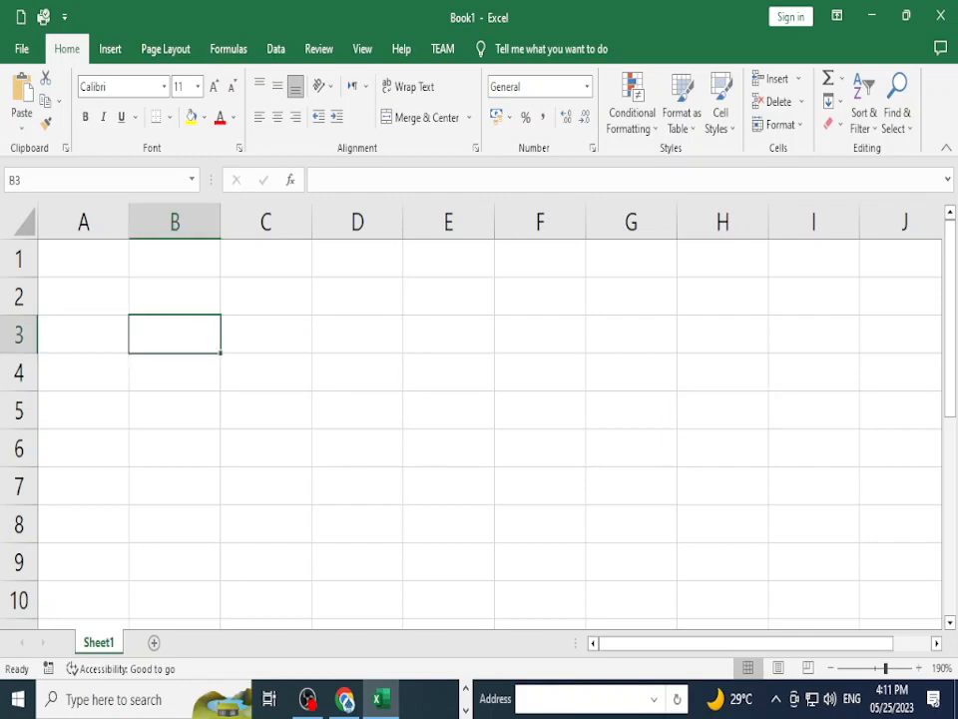
type("33")
key("Return")
type("35")
key("Return")
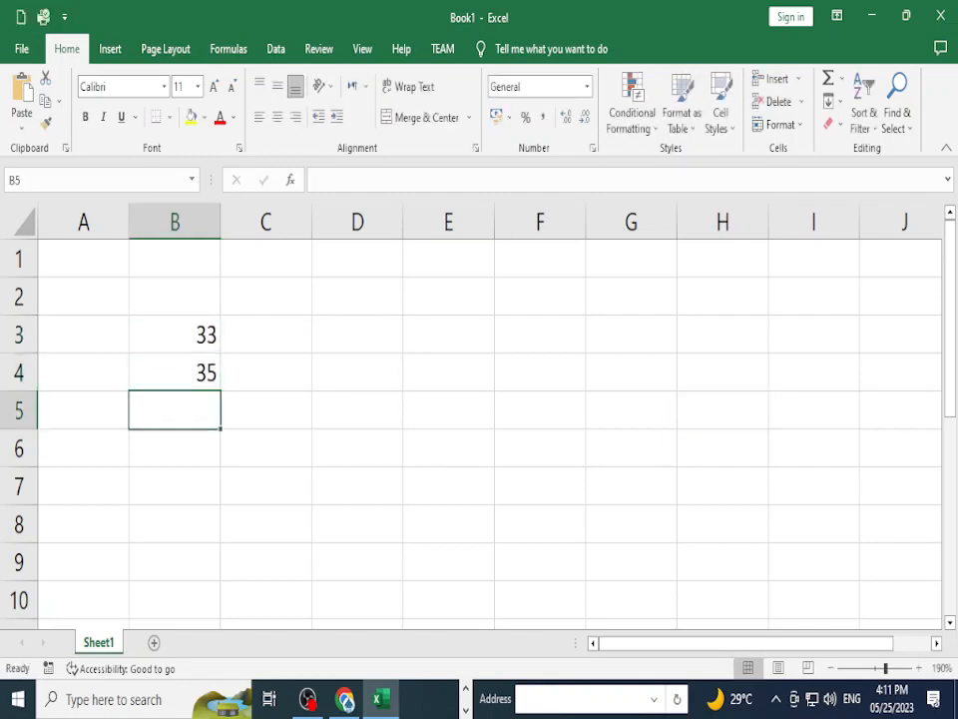
type("45")
key("Return")
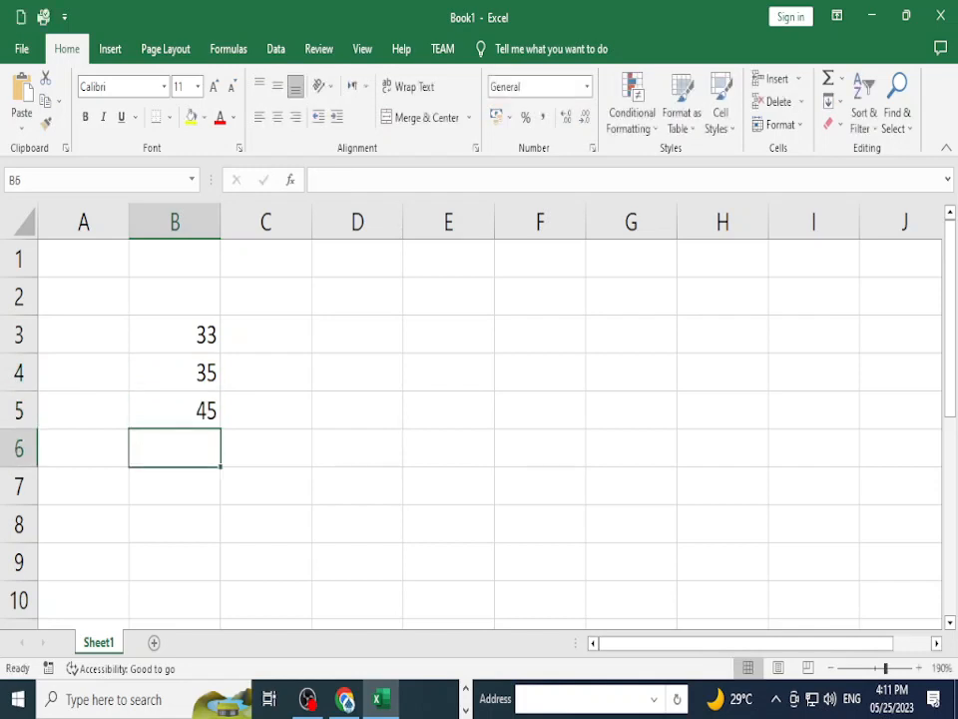
type("55")
key("Return")
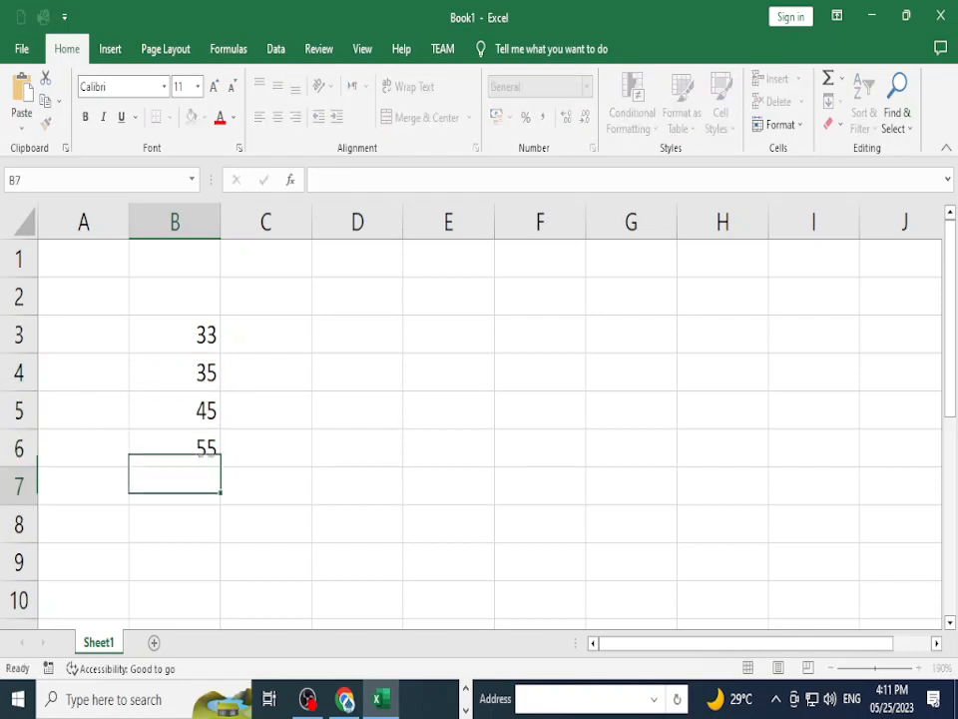
- Continue the column B number list with 25, 26, 59 and 836 in cells B7 to B10
type("25")
key("Return")
type("26")
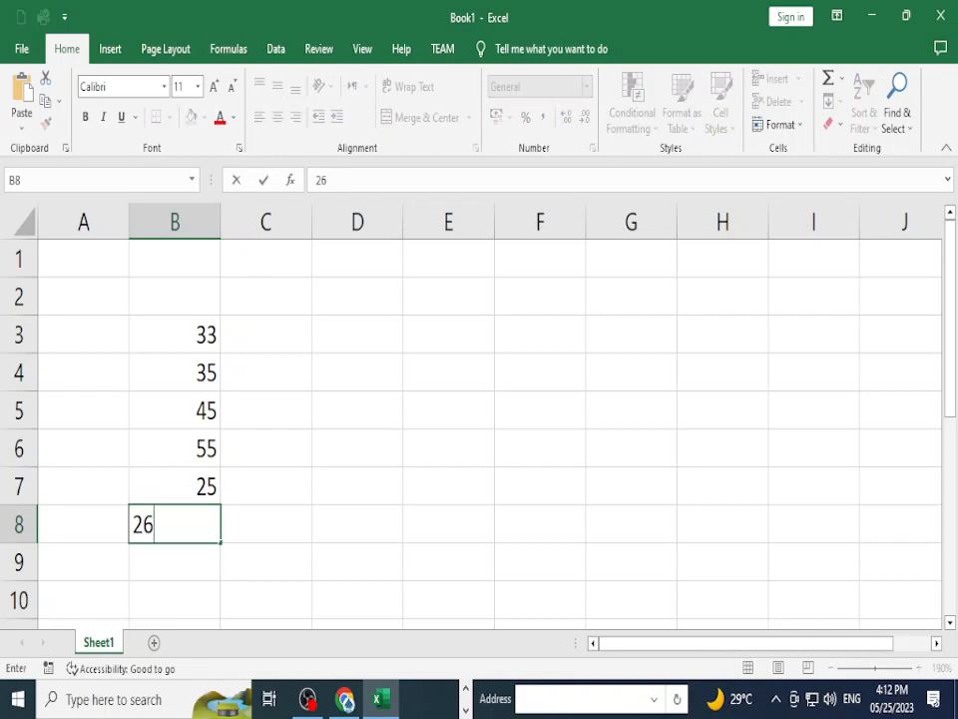
key("Return")
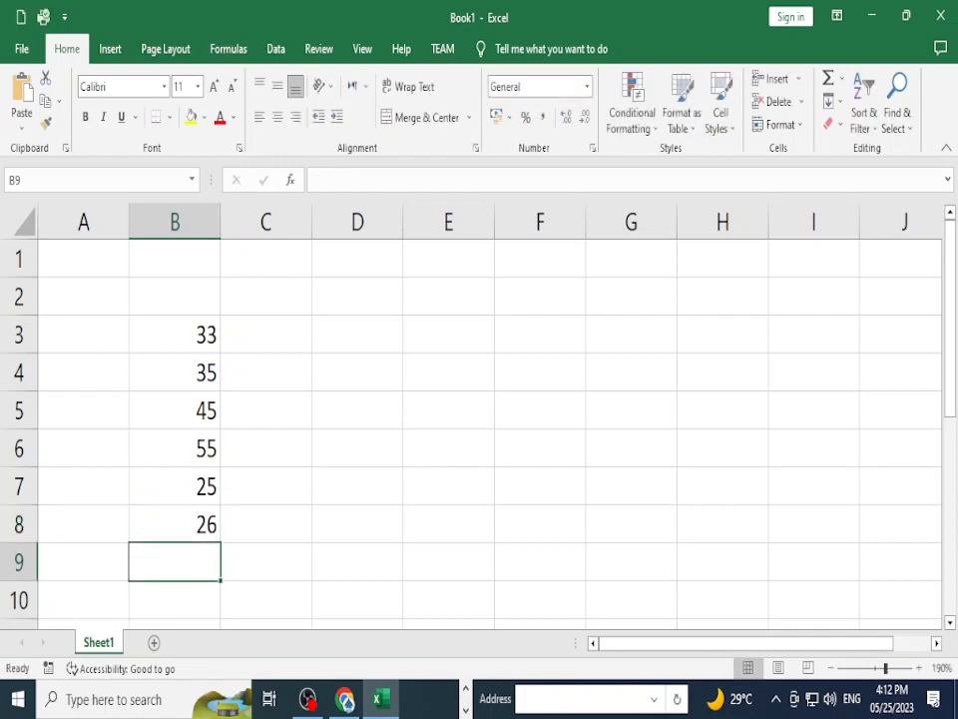
type("59")
key("Return")
type("3")
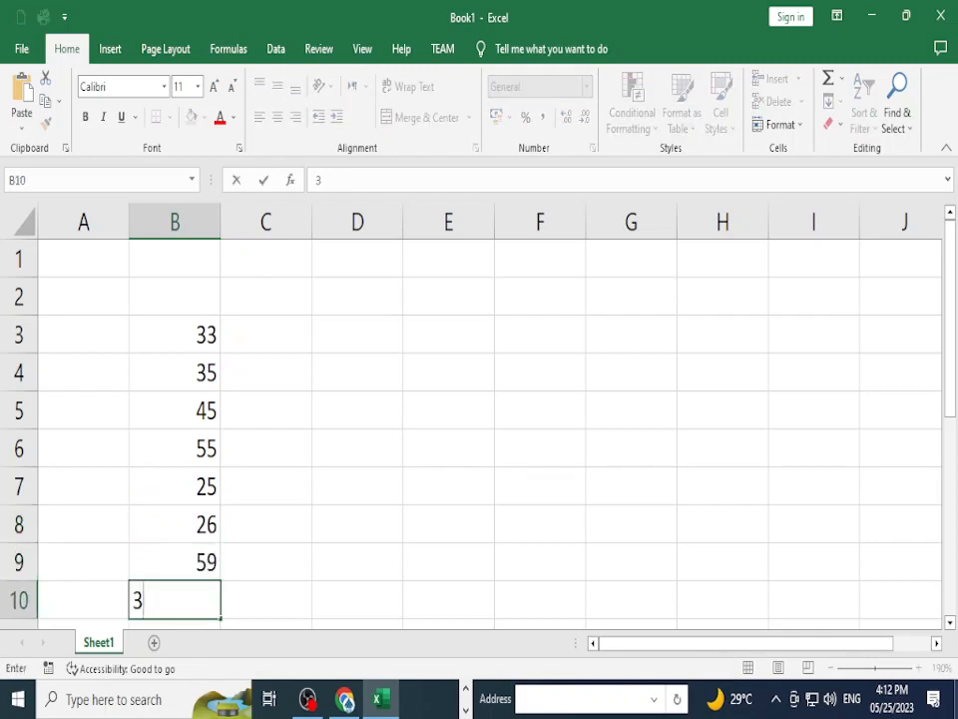
key("BackSpace")
type("836")
key("Return")
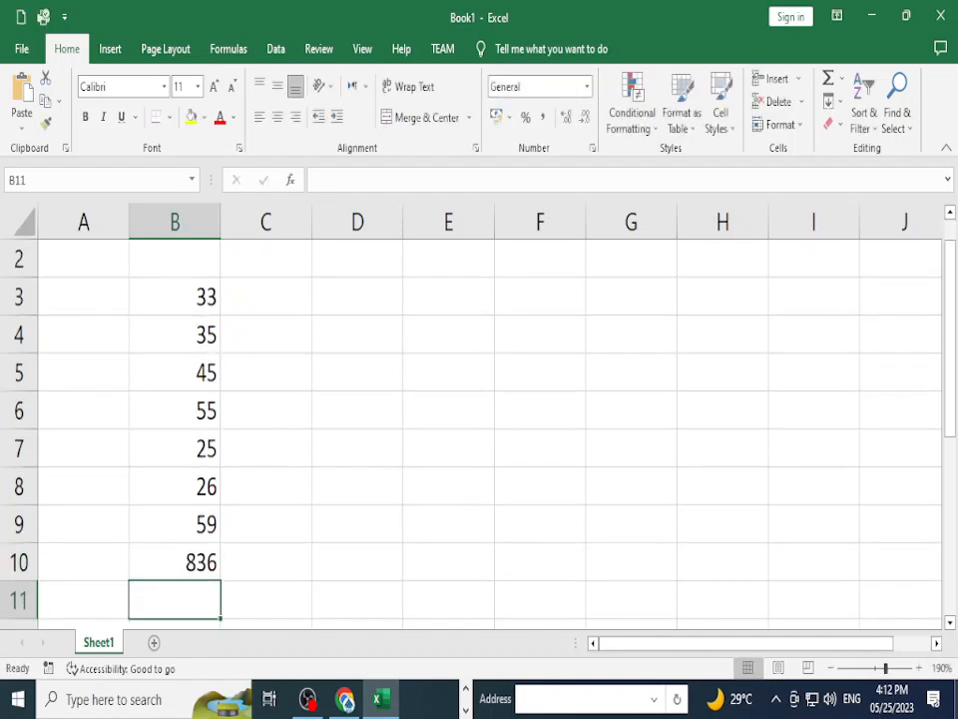
- Correct the last number in the list, cell B10, to 86
key("Up")
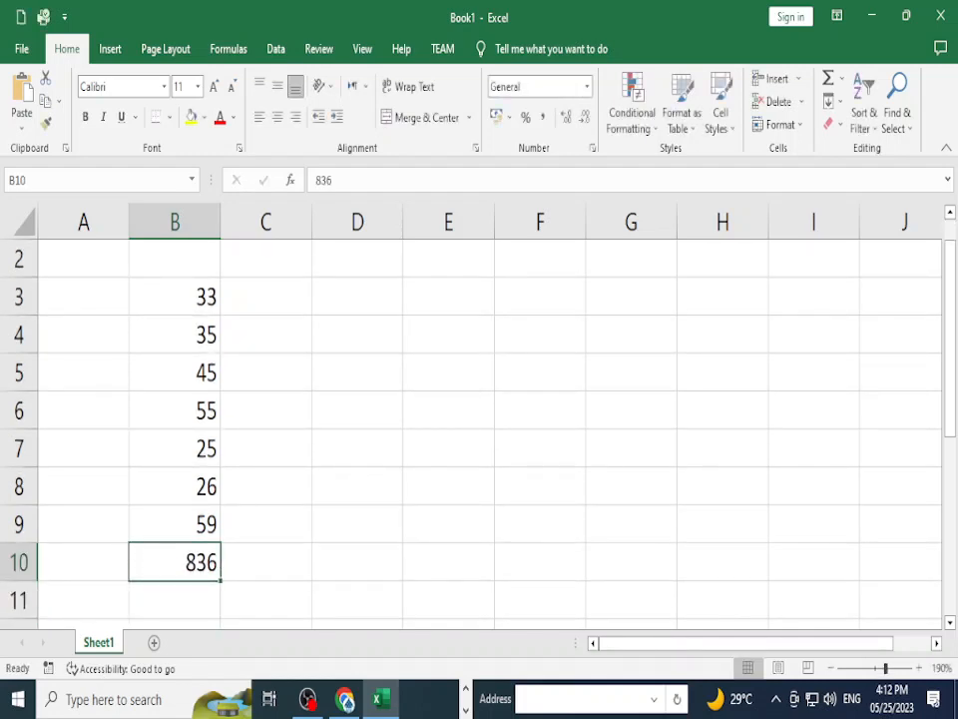
key("F2")
key("Left")
key("BackSpace")
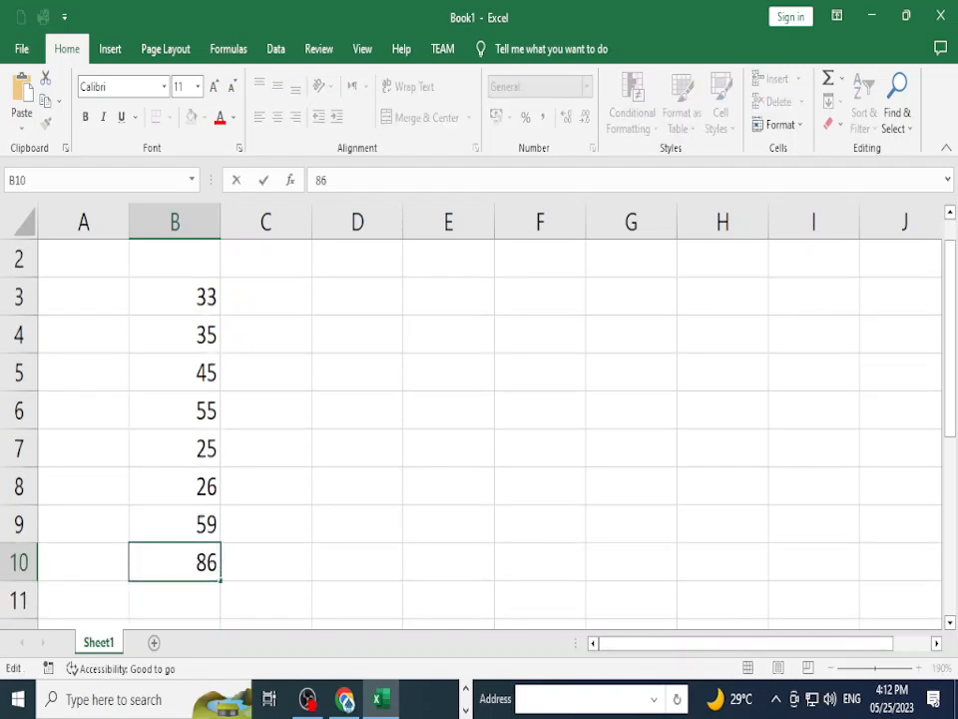
key("Return")
scroll(489, 434, "up", 1)
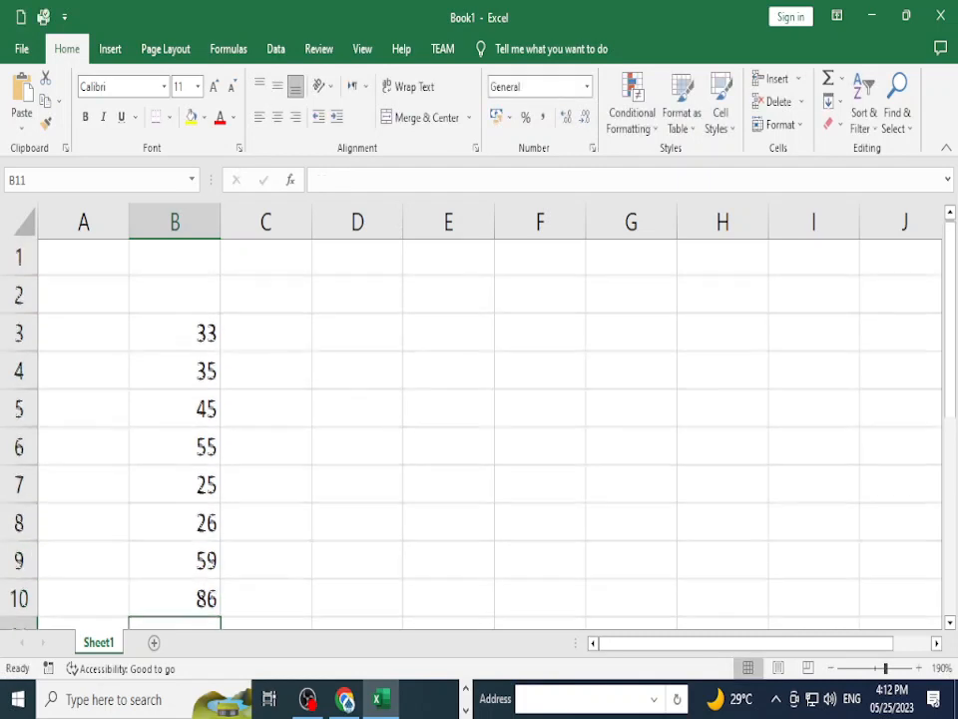
- Move the numbers in B3:B10 up so that the list starts in cell B1
left_click(175, 297)
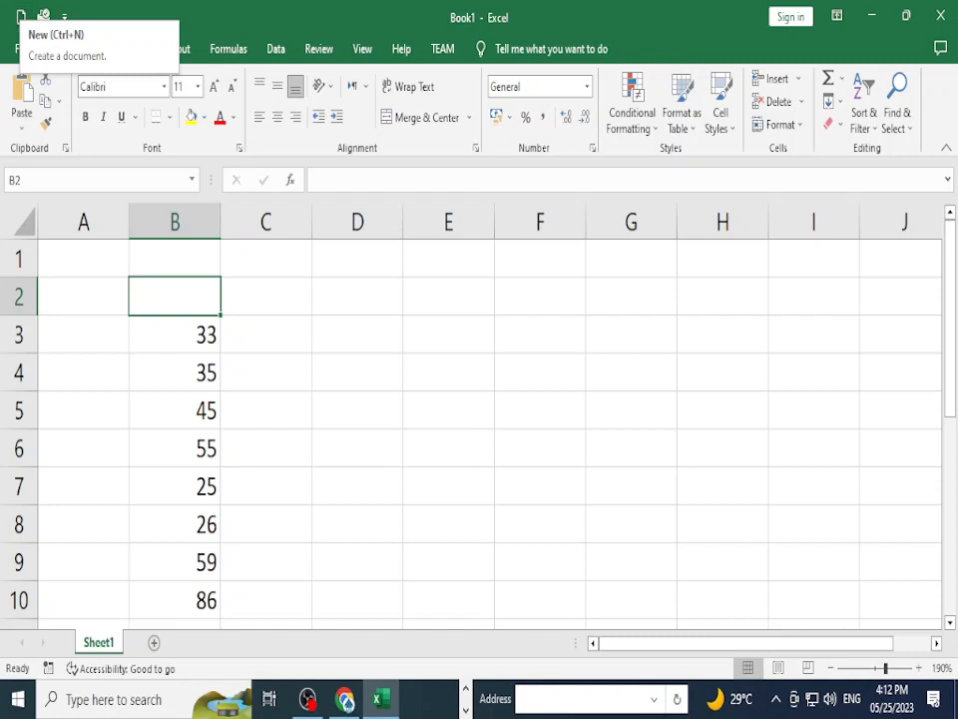
left_click(175, 373)
left_click(175, 334)
left_click_drag(175, 334, 195, 452)
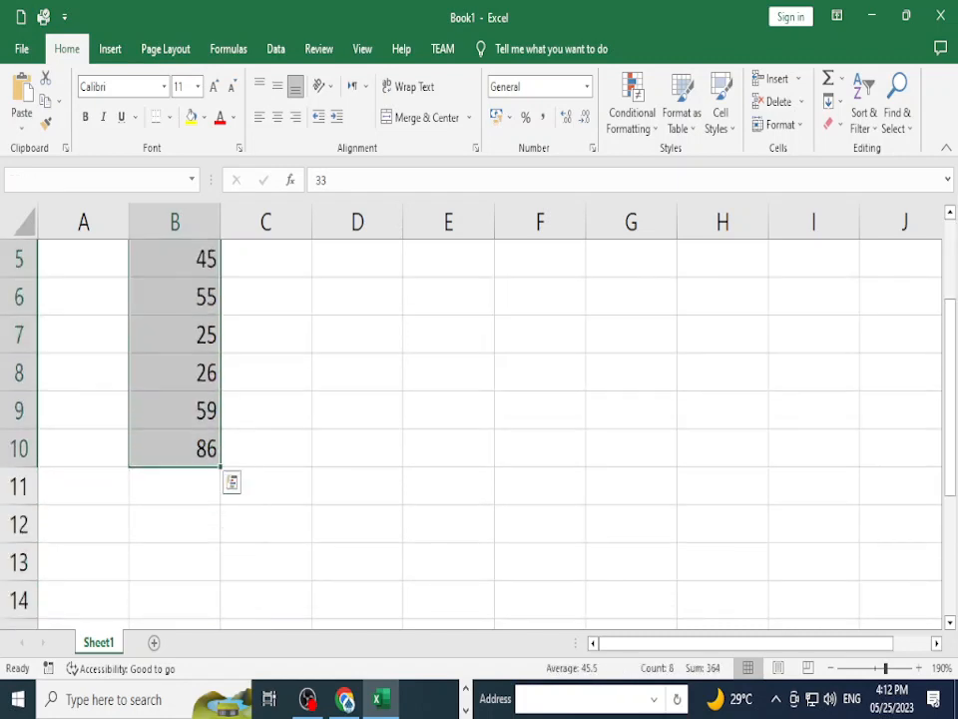
key("ctrl+c")
scroll(195, 452, "up", 2)
left_click(175, 222)
left_click(175, 258)
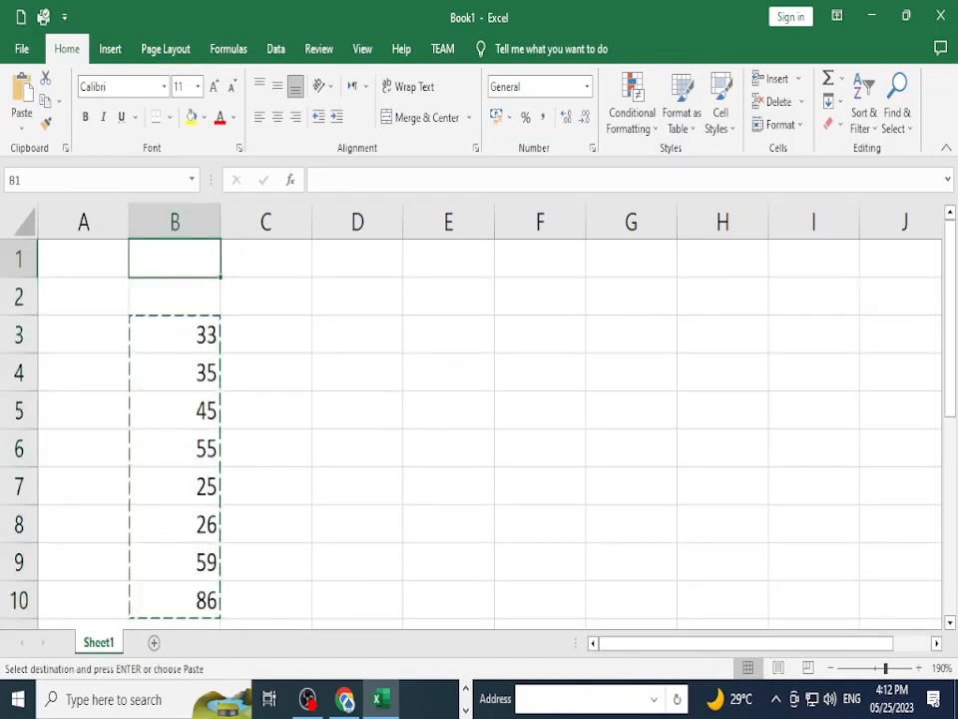
key("ctrl+v")
- Enter 100 in cell C1 and fill it down to C8 beside the numbers
left_click(266, 334)
left_click(265, 259)
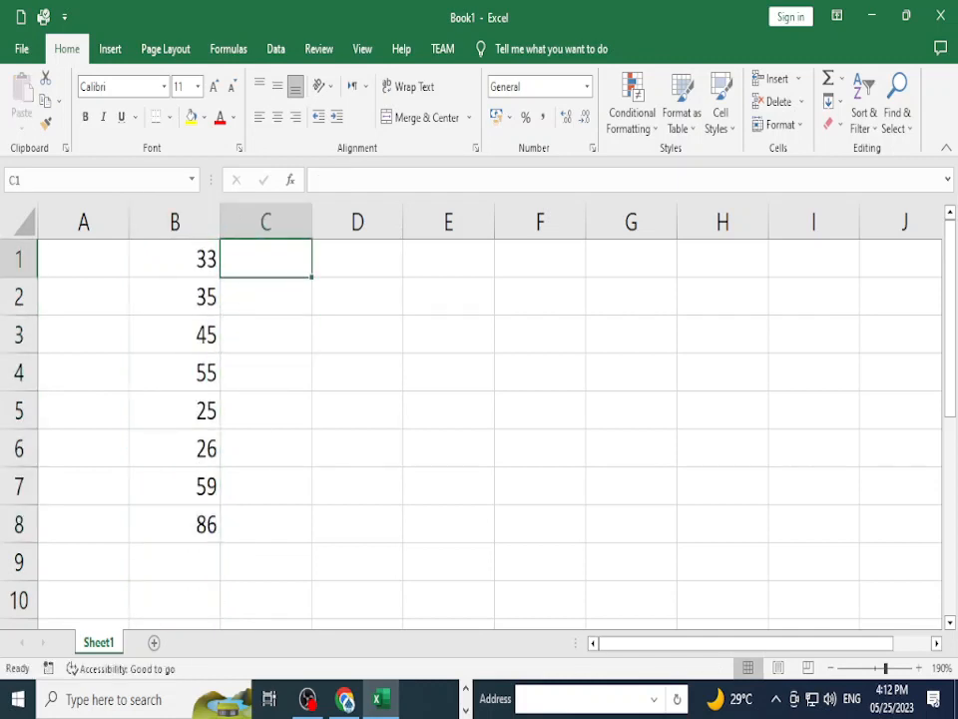
type("100")
key("Return")
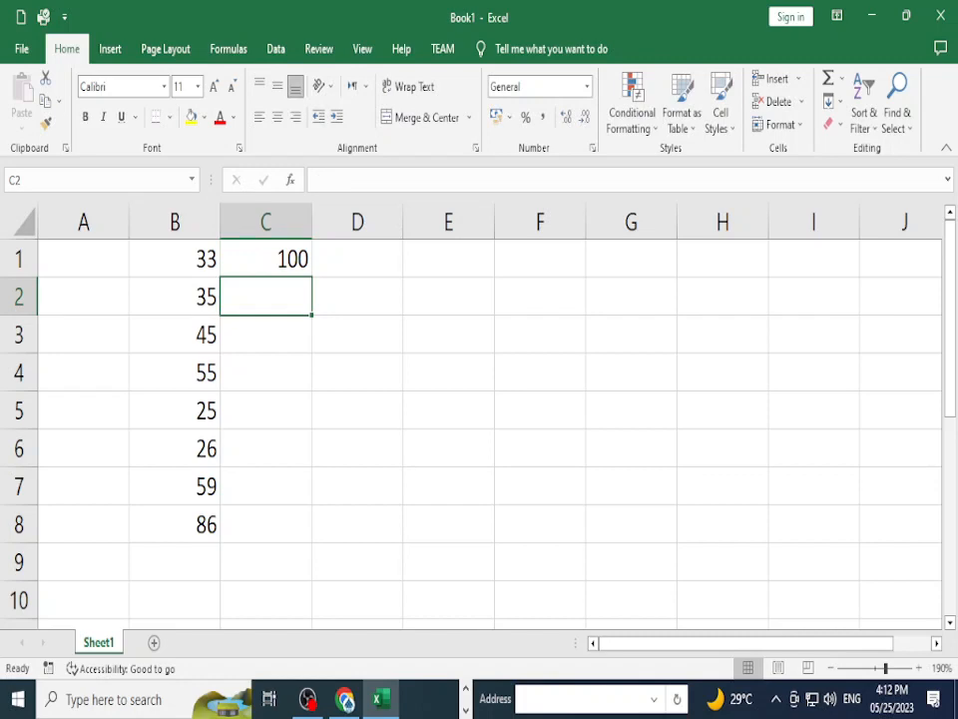
left_click(266, 259)
left_click_drag(311, 277, 305, 529)
left_click(448, 371)
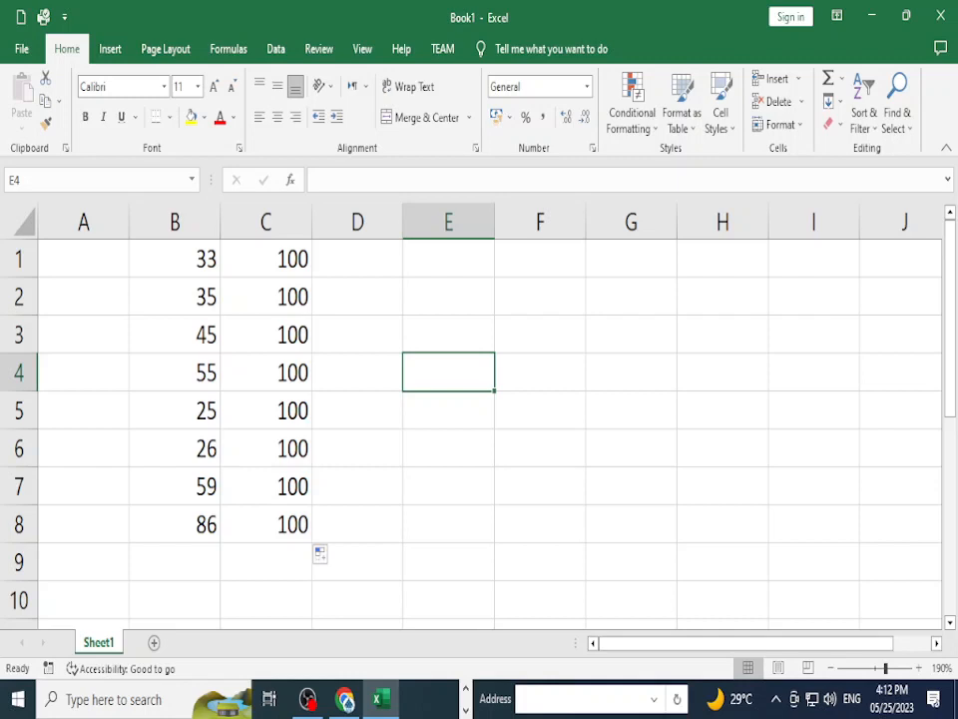
left_click(357, 258)
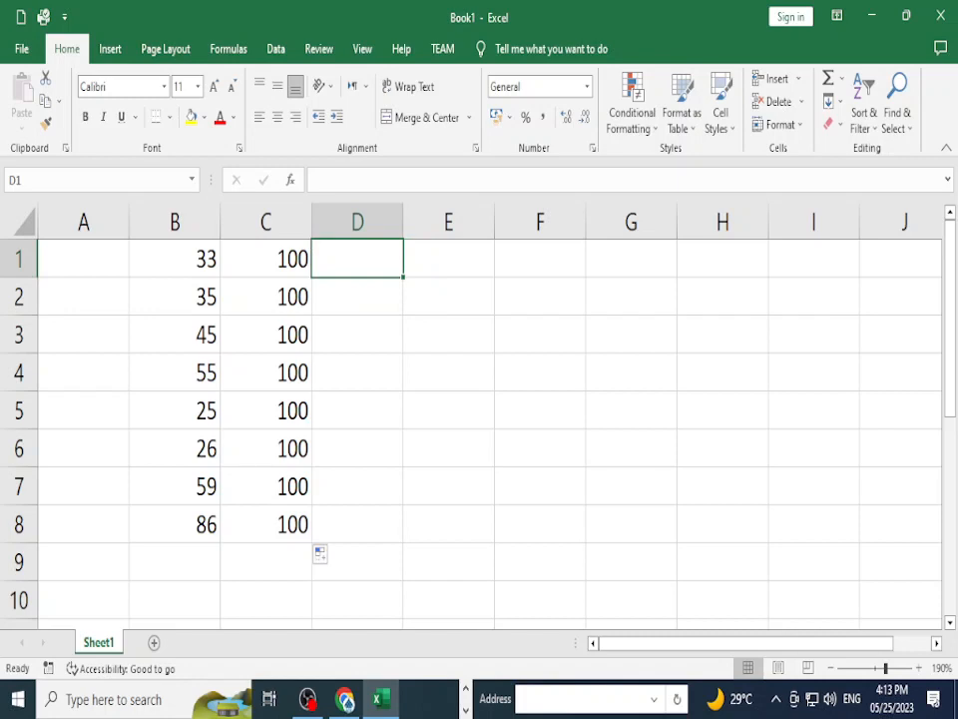
type("=")
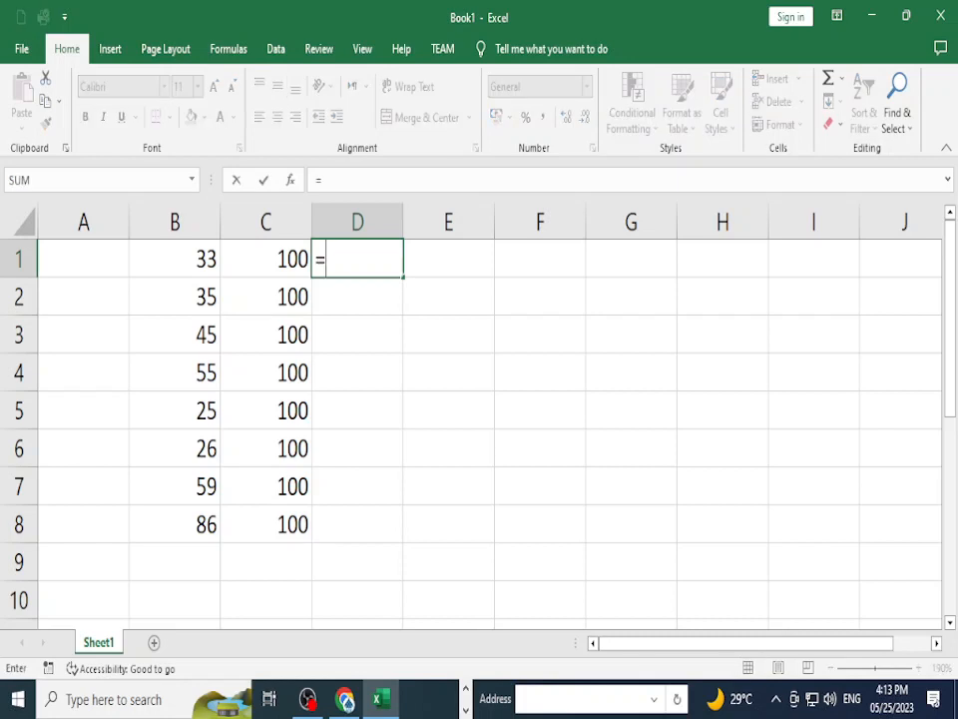
key("BackSpace")
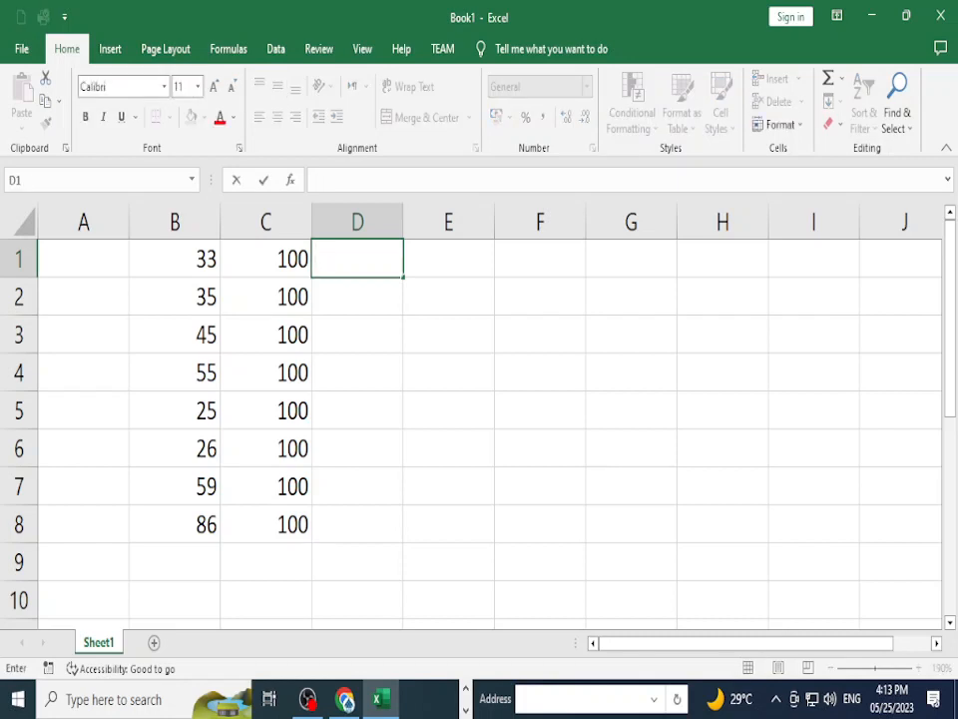
key("Left")
key("Left")
key("Down")
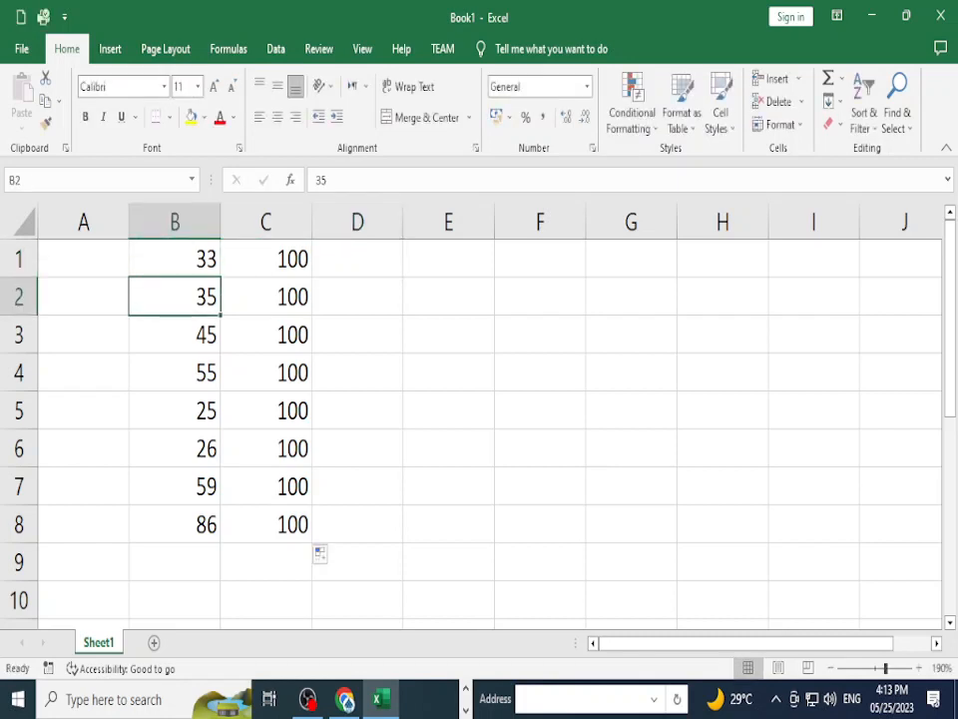
key("Up")
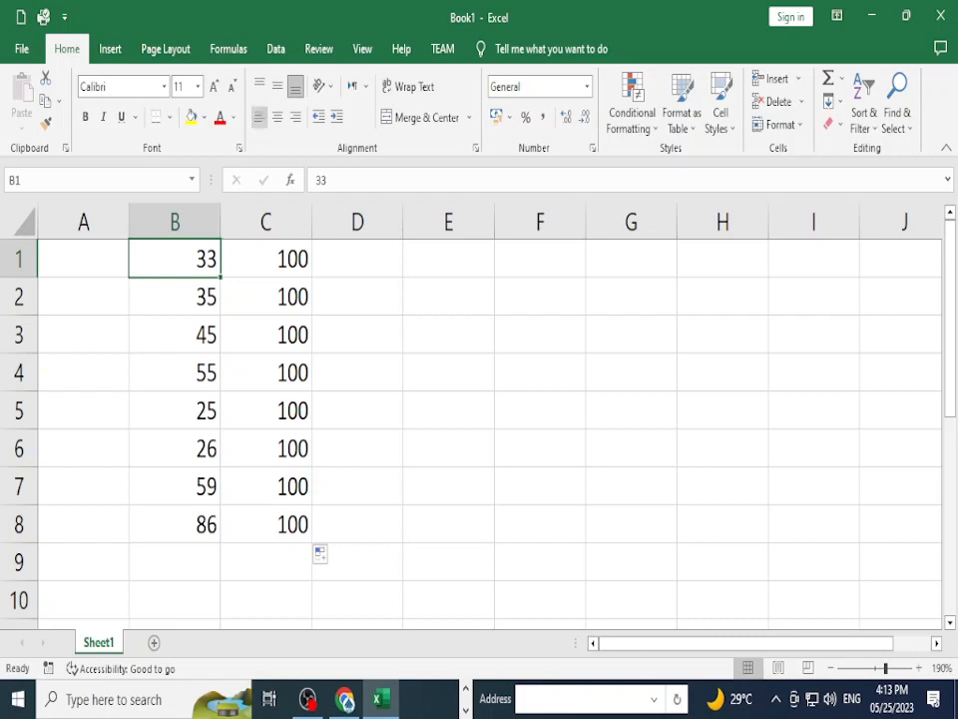
left_click(357, 297)
left_click(357, 260)
type("=")
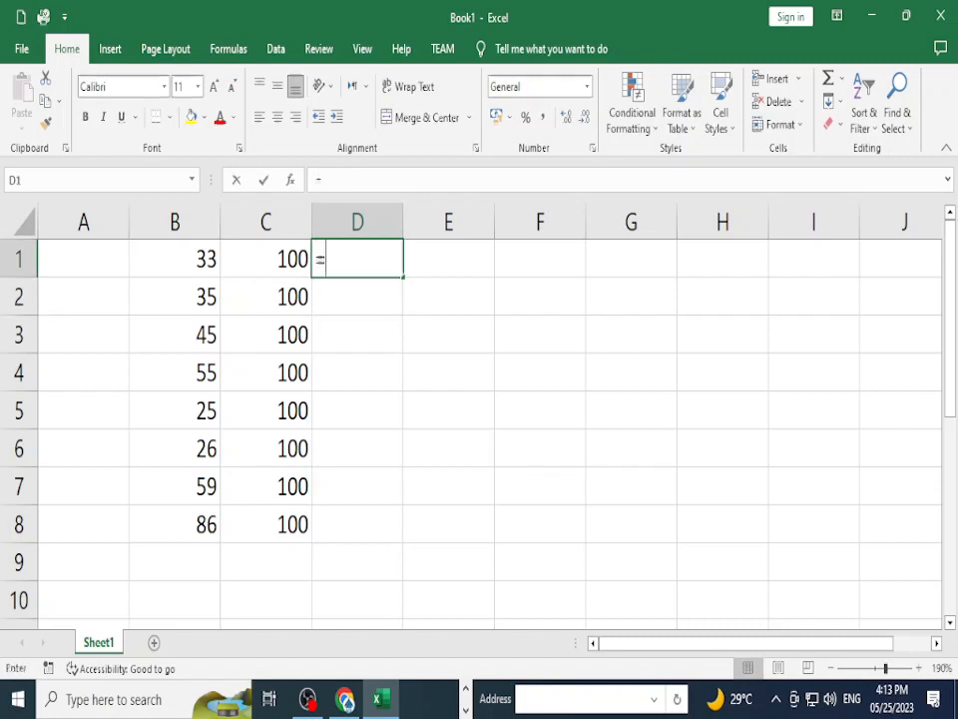
key("BackSpace")
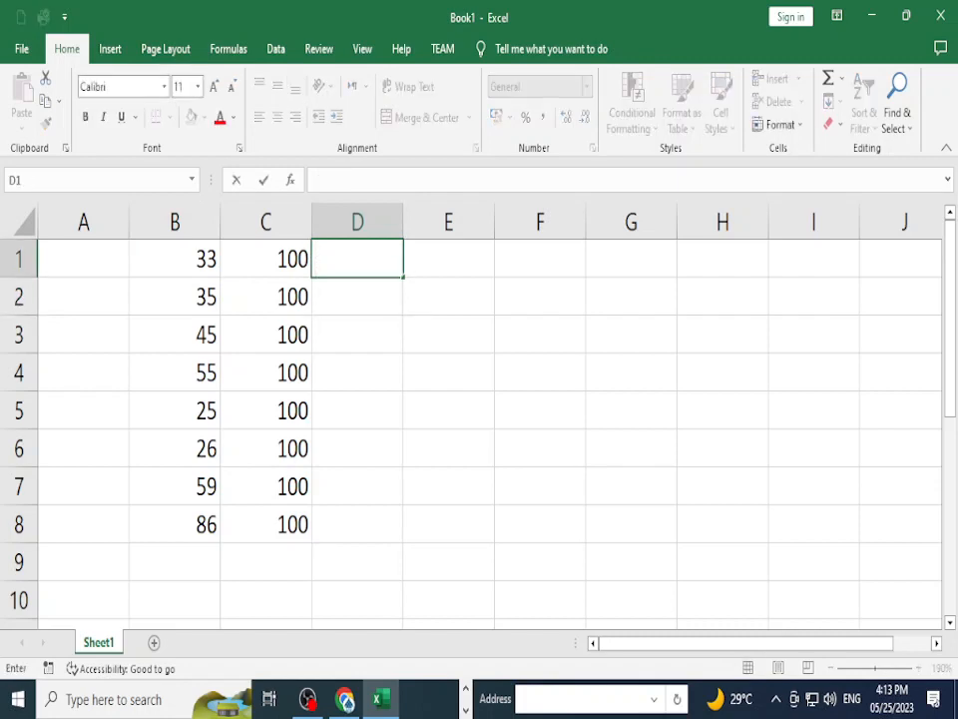
left_click(448, 372)
- Begin an IF formula in cell D1 with the logical test B1<33
scroll(449, 373, "up", 3)
scroll(494, 399, "up", 1)
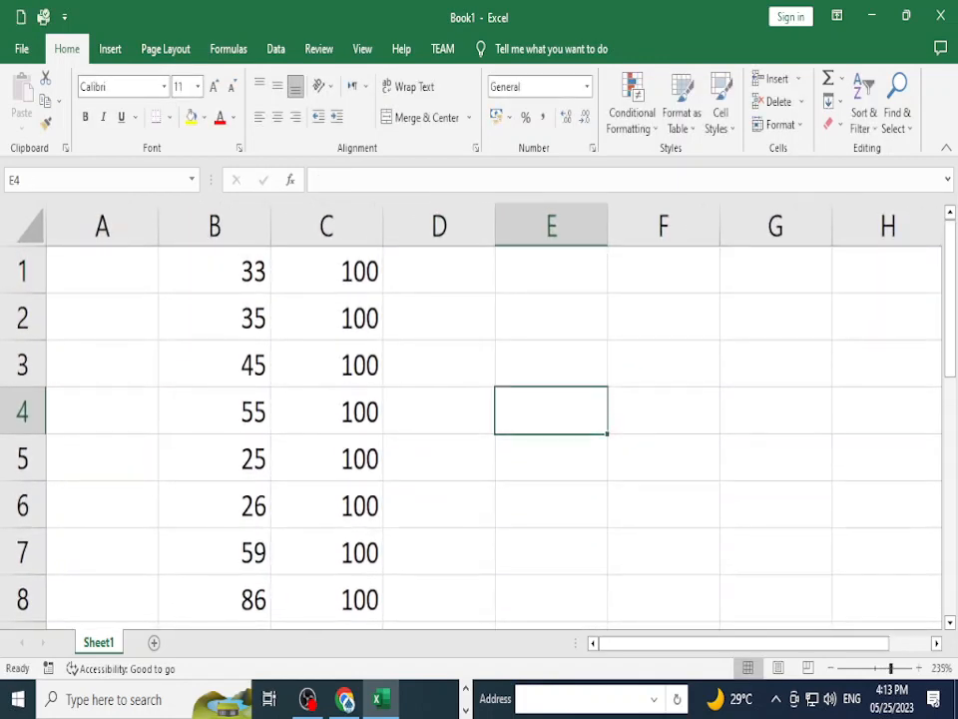
left_click(439, 270)
type("=")
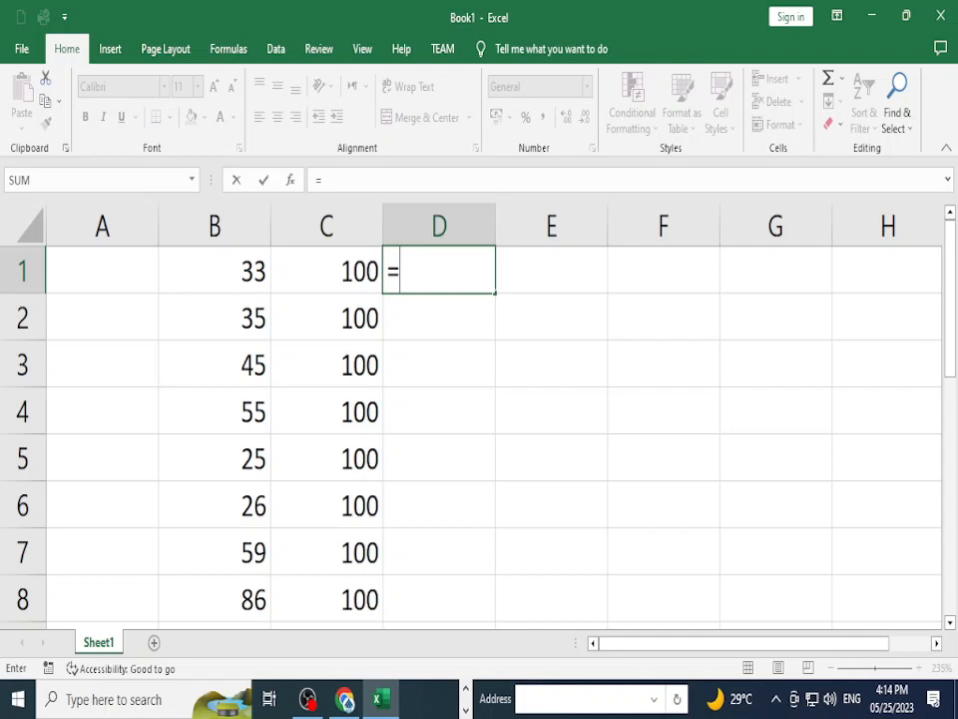
type("if(")
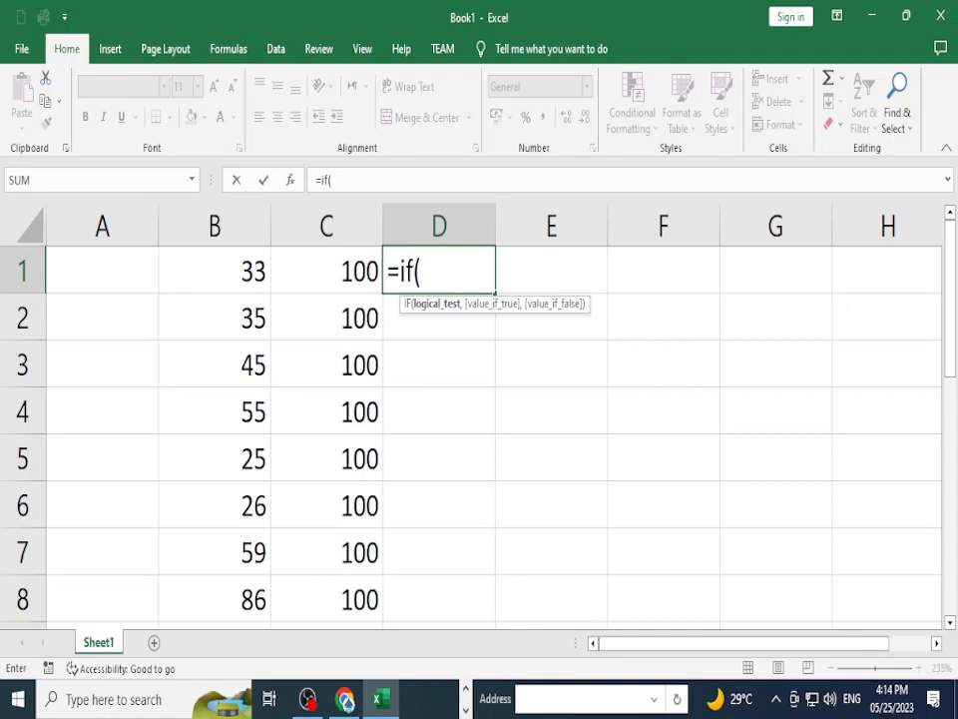
left_click(214, 271)
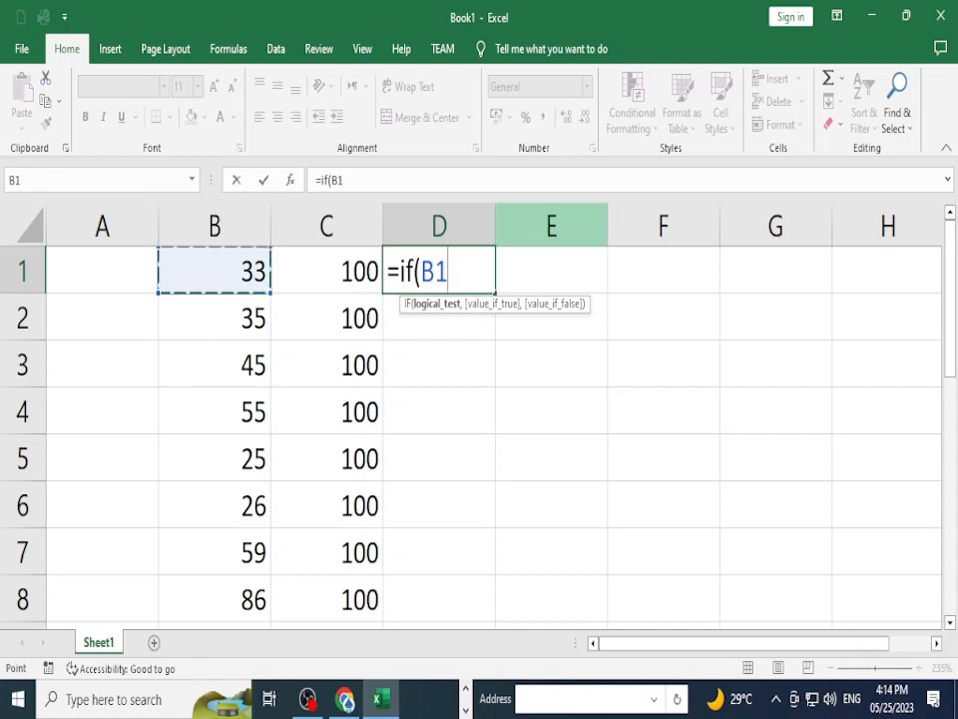
type("<")
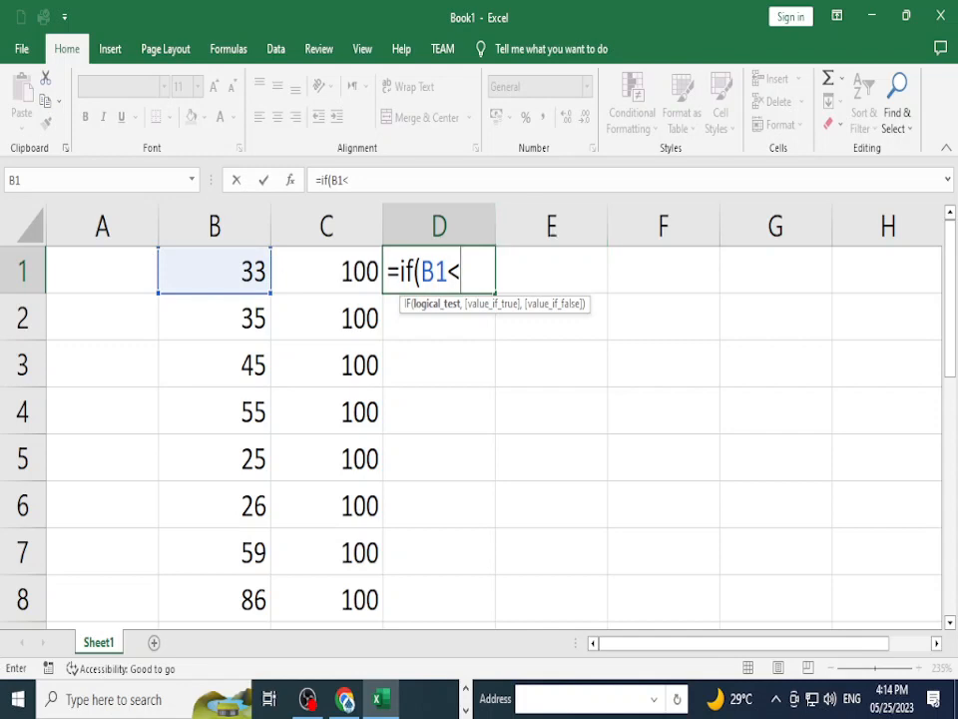
key("BackSpace")
type("<")
key("BackSpace")
type(">")
key("BackSpace")
type("<")
type("33")
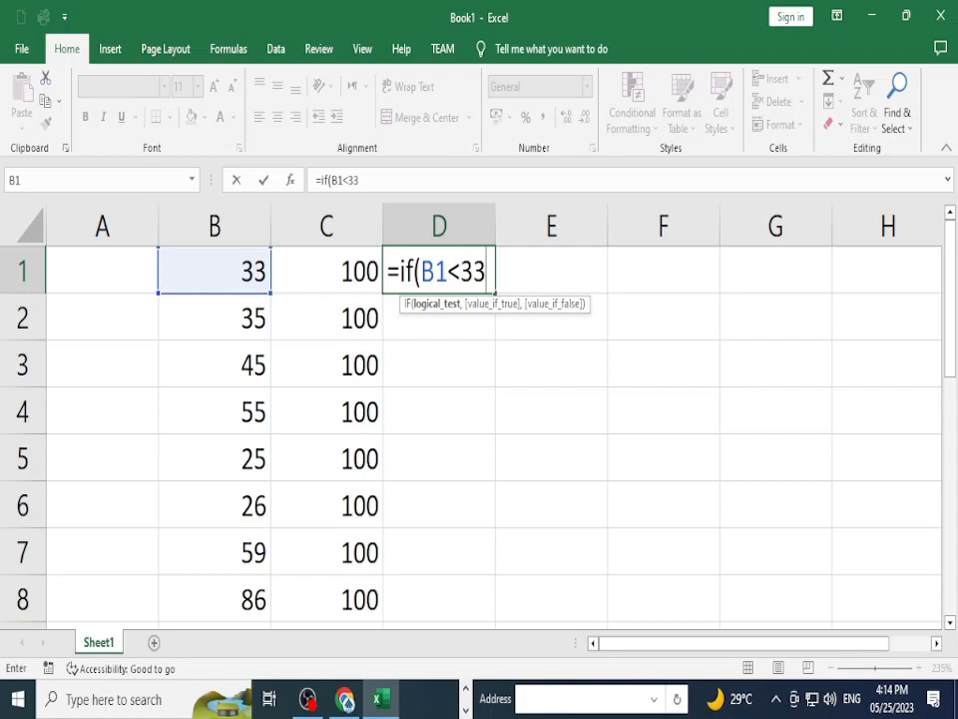
- Set "Fail" as the value if true in the IF formula in D1
type(",\"")
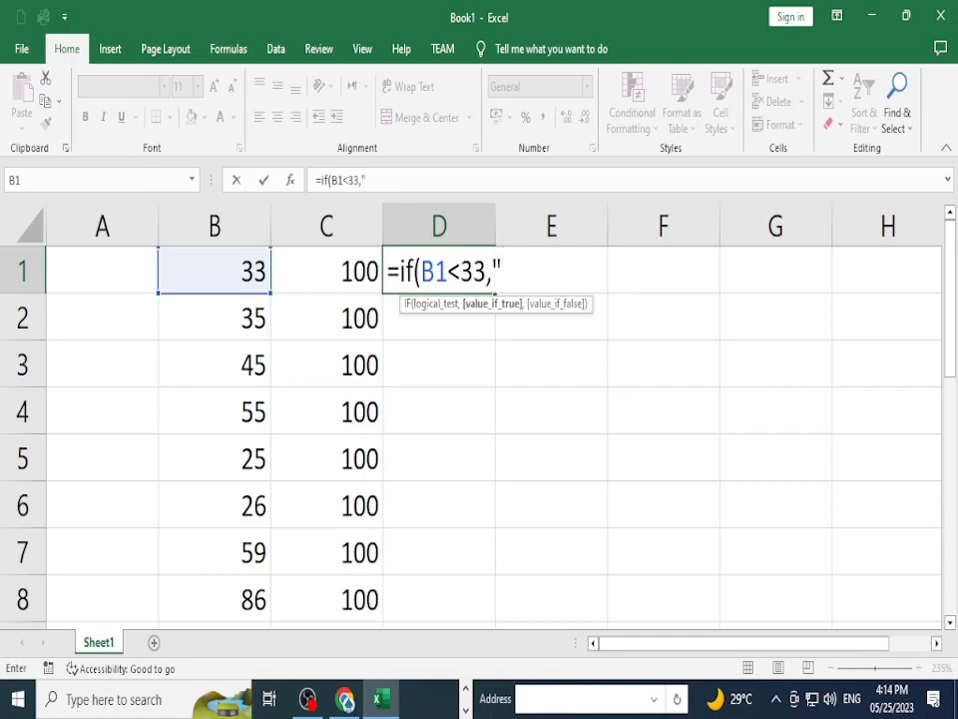
type("\"")
key("Left")
key("Right")
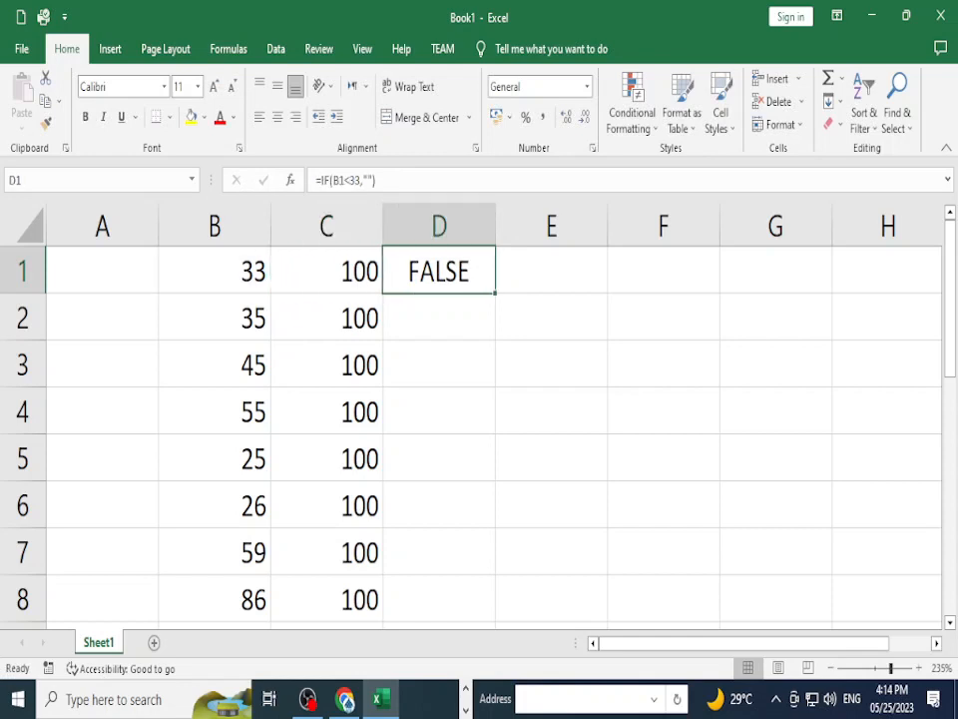
key("F2")
key("Left")
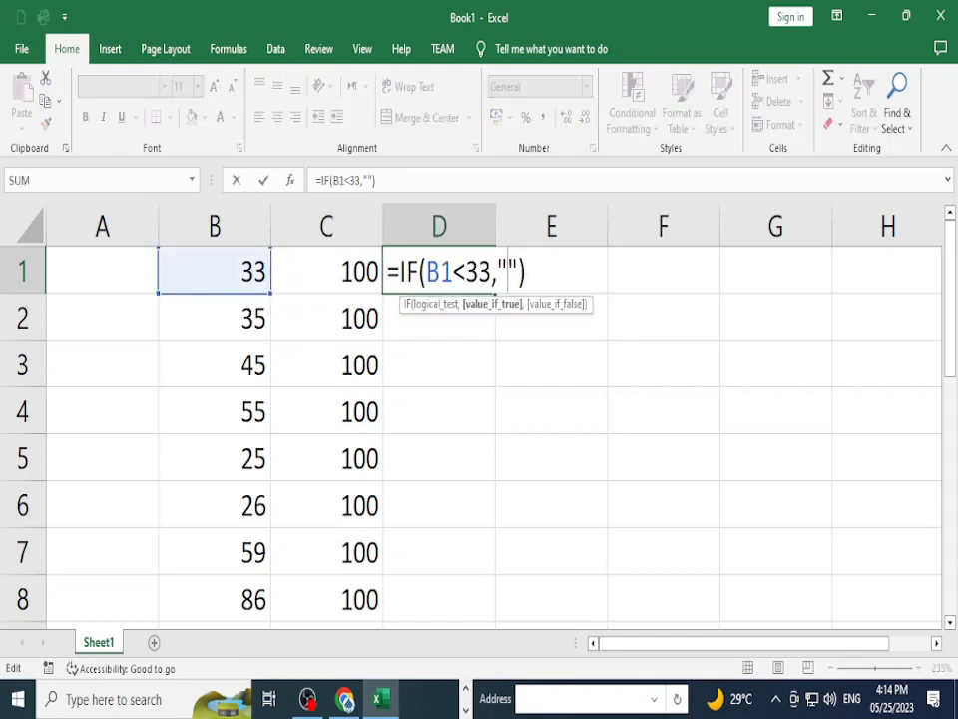
type("Fail\"")
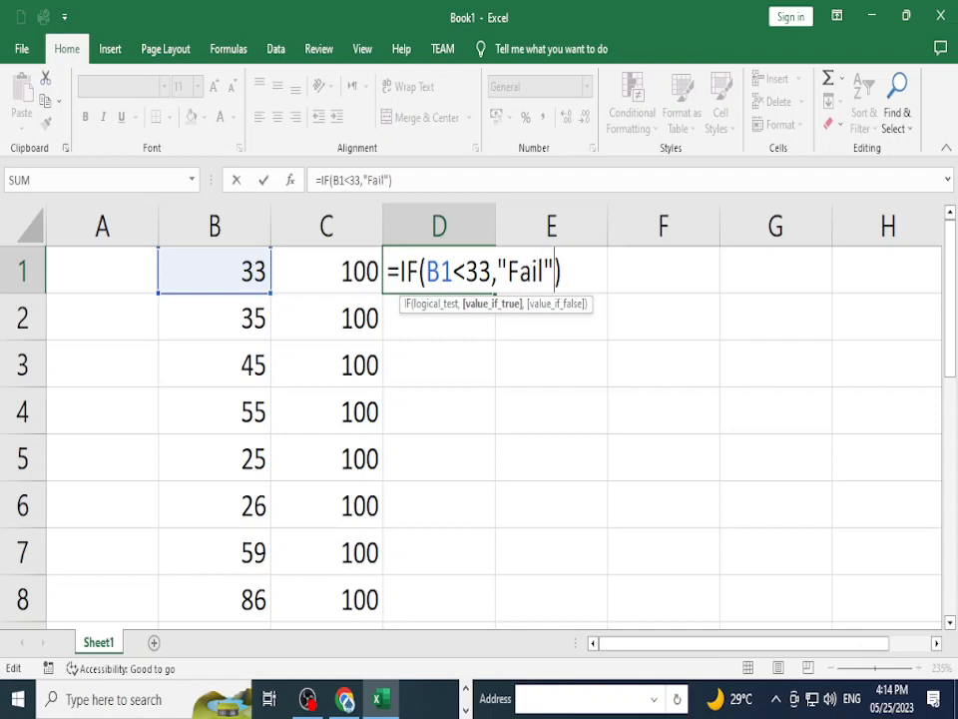
- Add "Pass" as the value if false in D1's IF formula and complete the formula
type(",\"")
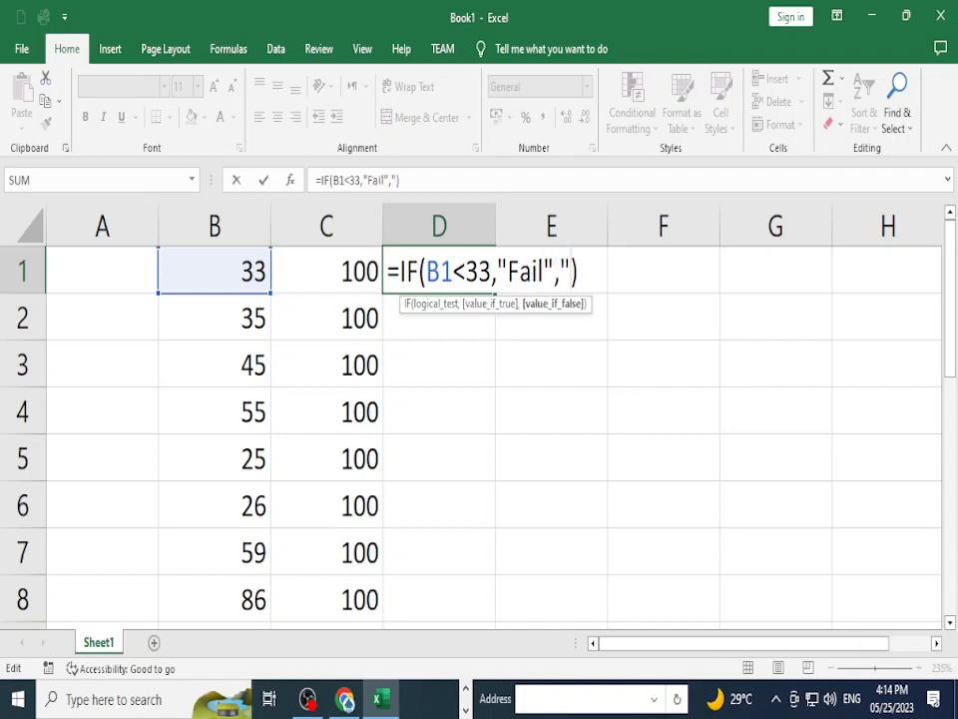
type("\"")
type("Pass")
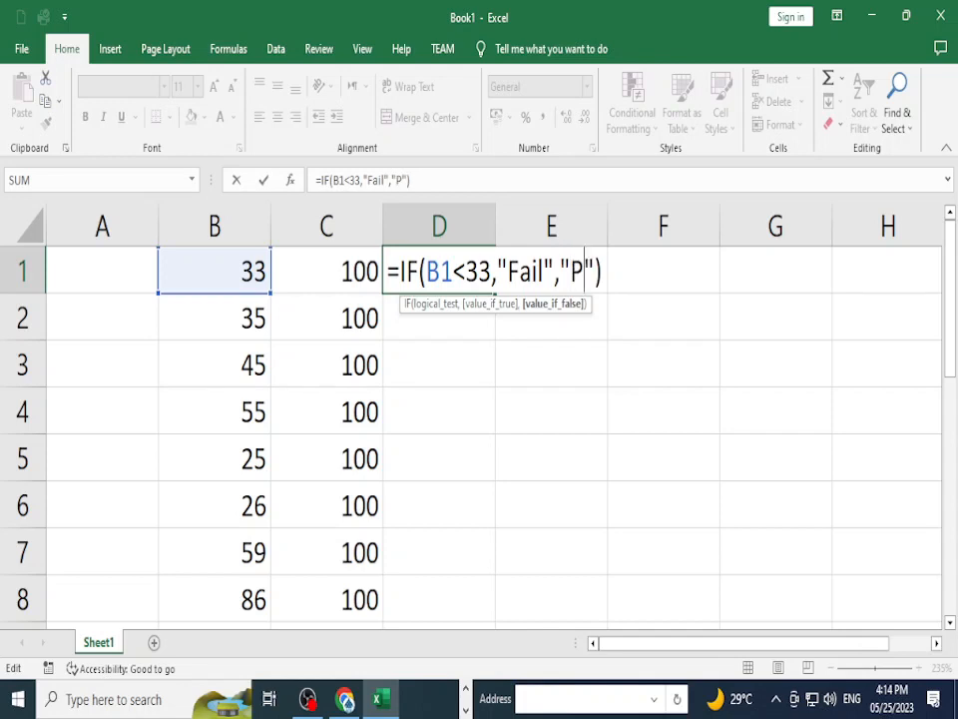
key("Return")
- Fill the Pass/Fail formula from D1 down to D8
left_click(439, 272)
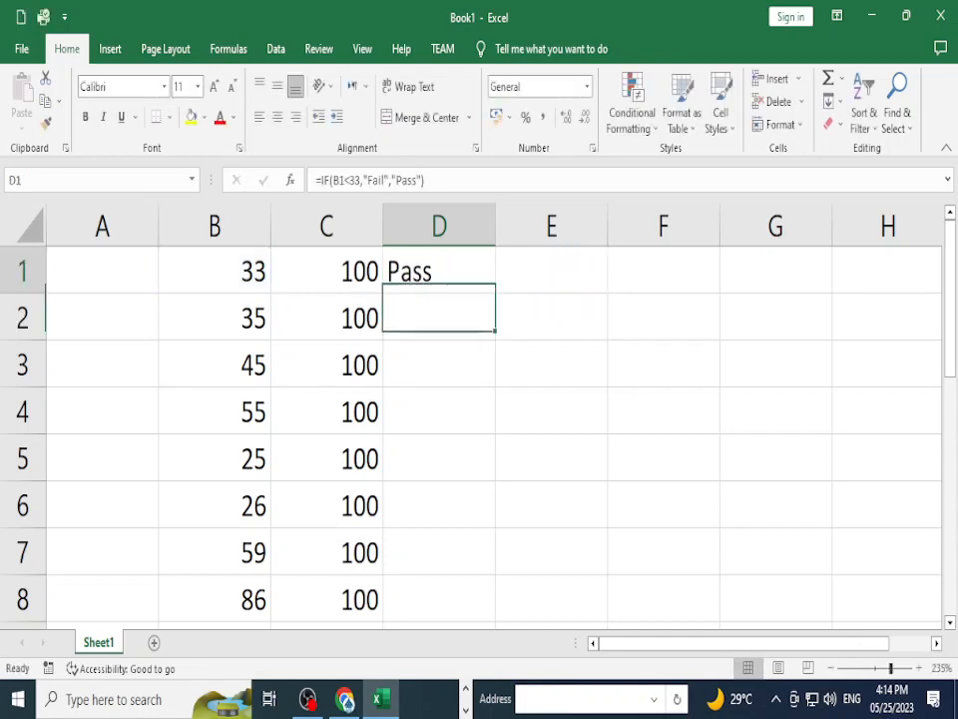
left_click(549, 316)
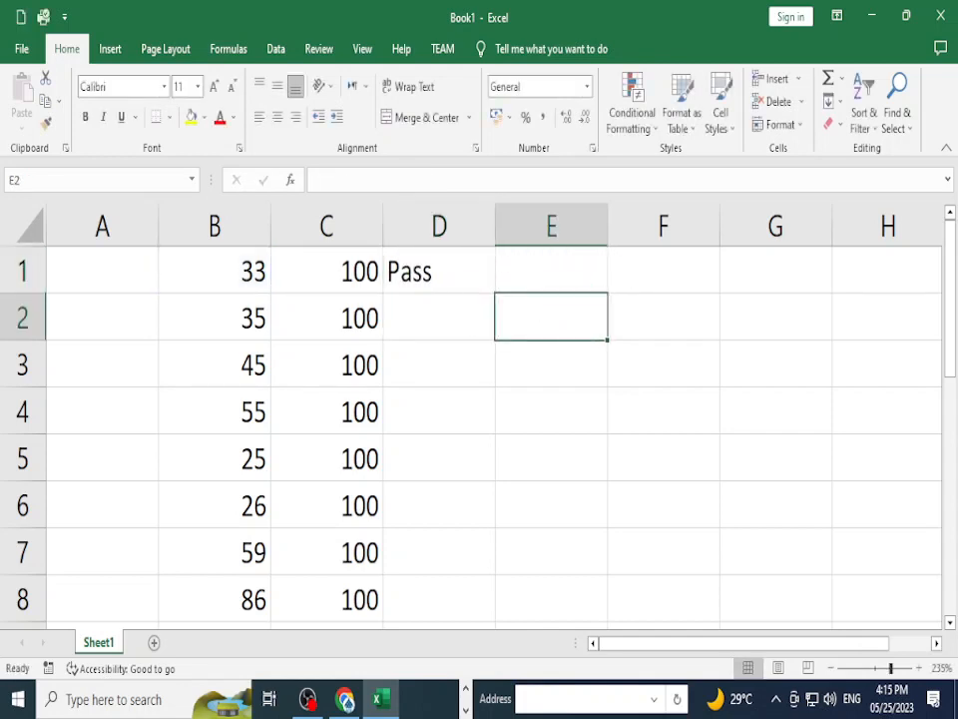
left_click(439, 271)
left_click_drag(495, 293, 495, 607)
- Examine the filled formulas in column D against the marks, from D2 to D8 and back up to D1
left_click(439, 318)
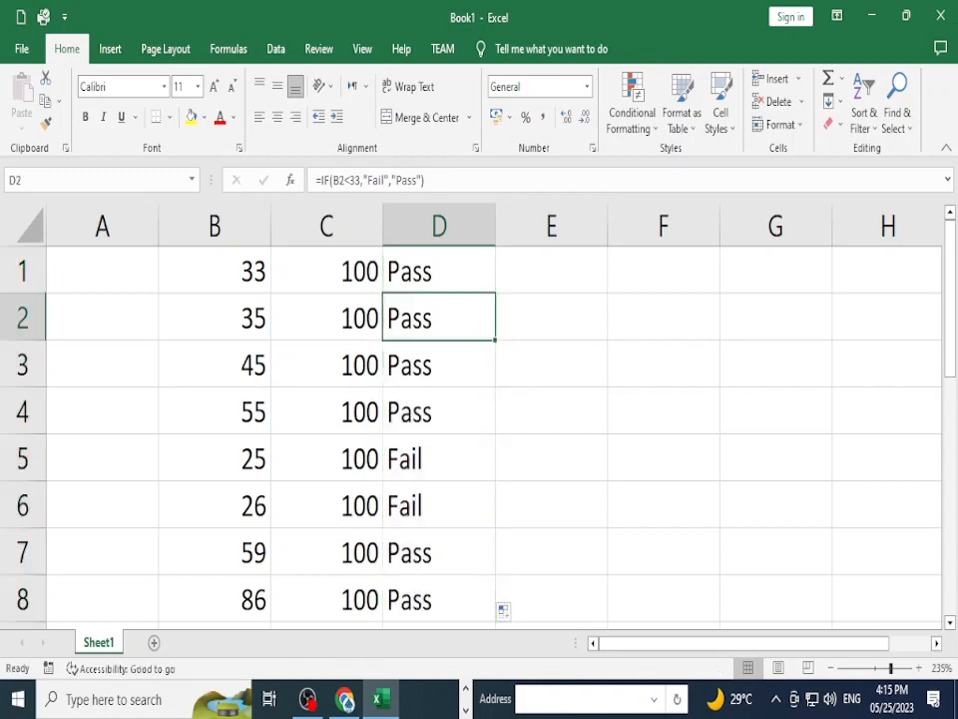
left_click(439, 459)
left_click(439, 506)
left_click(439, 553)
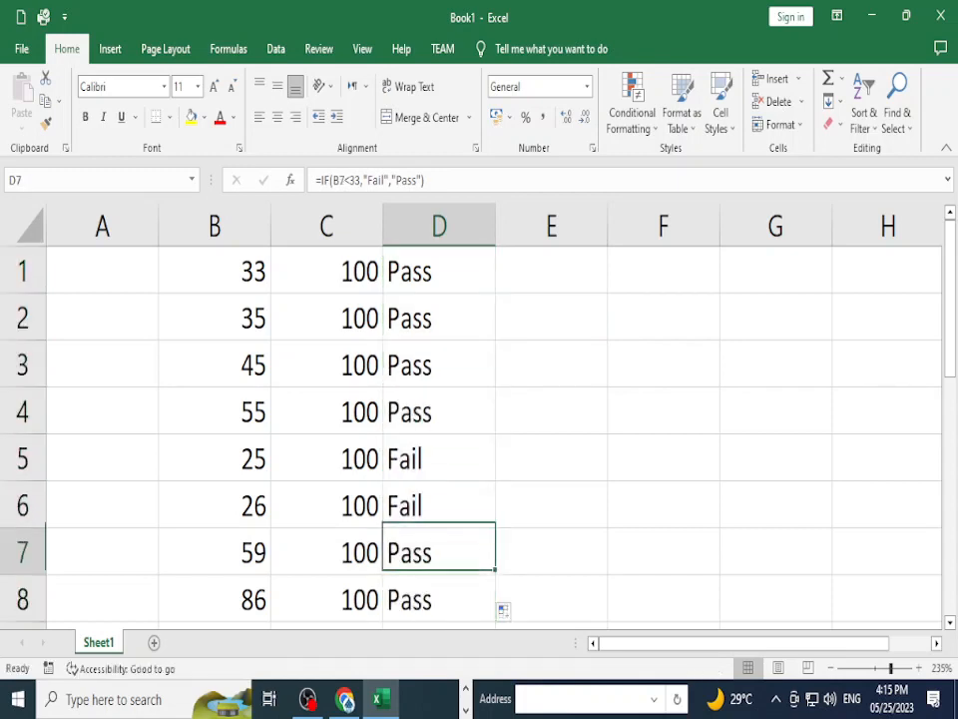
left_click(440, 600)
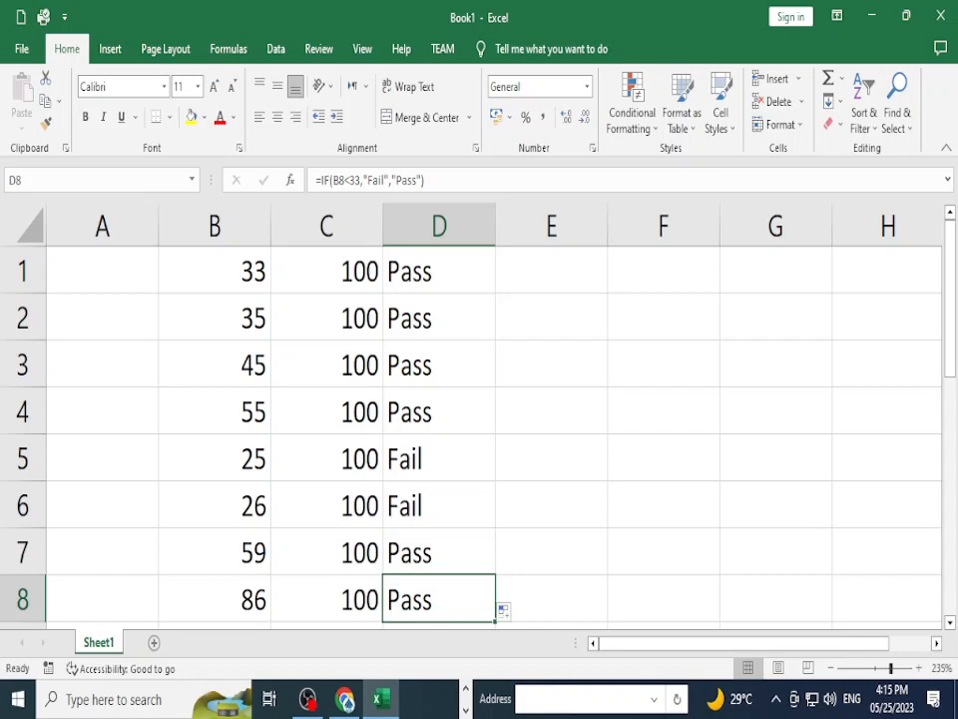
key("Up")
key("Up")
key("Up")
key("Up")
key("Up")
key("Up")
key("Up")
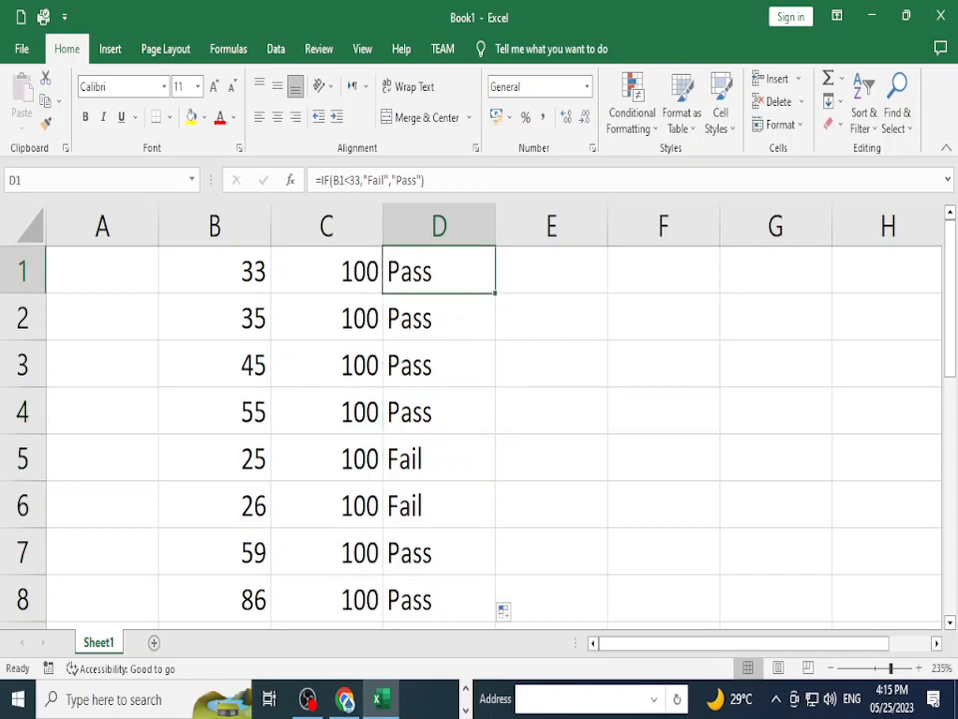
- Change the logical test of the IF formula in D1 to B1<=33
key("F2")
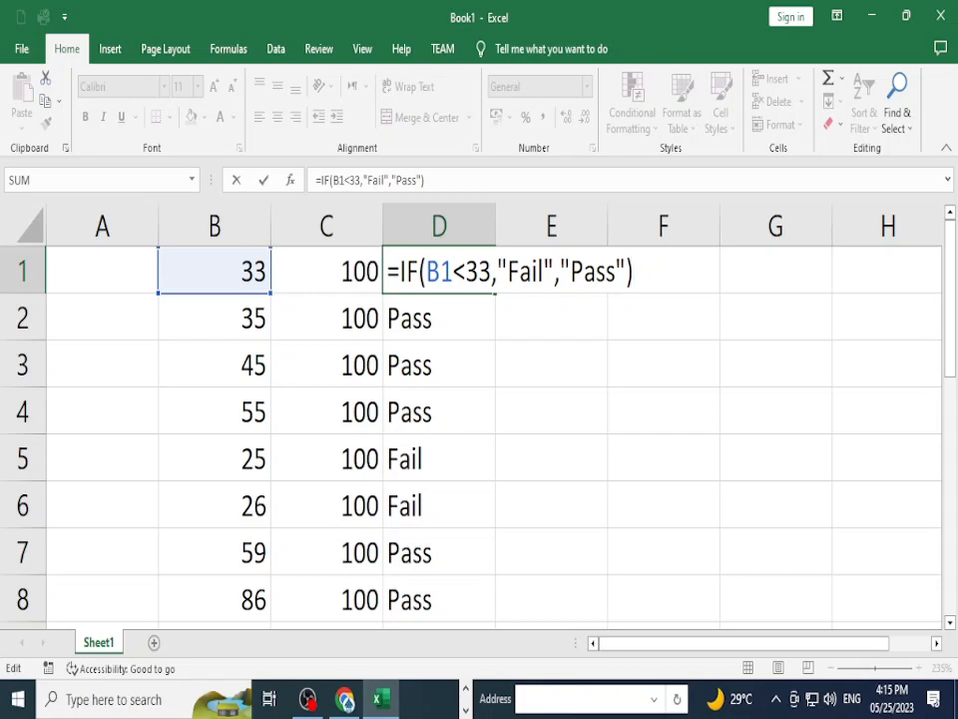
left_click(466, 272)
type("=")
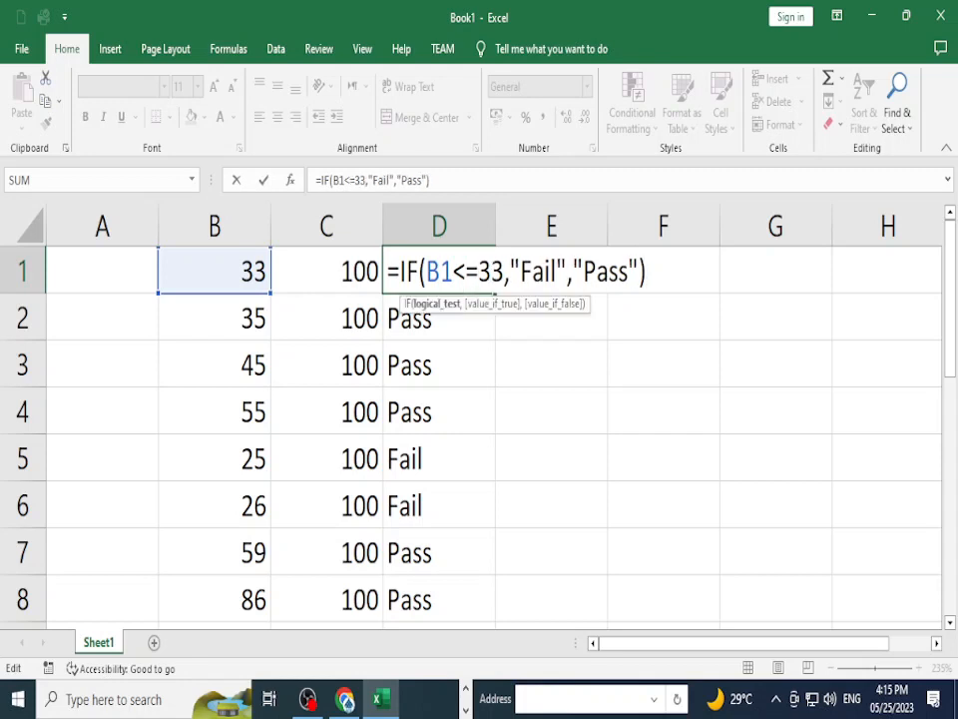
key("Return")
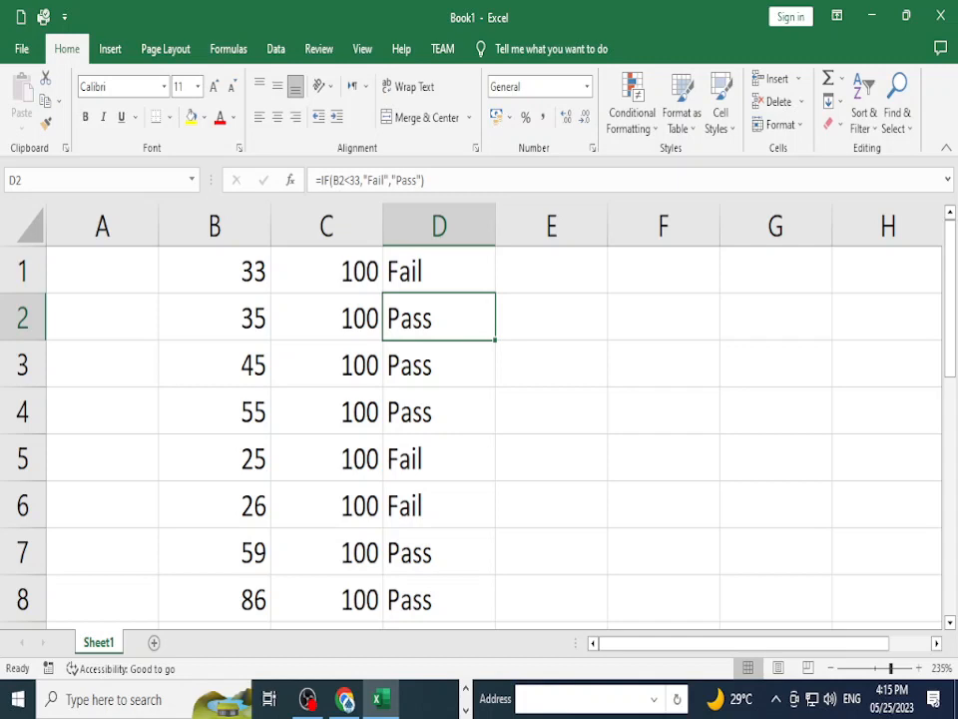
- Remove the equals sign from the comparison in D1's IF formula so that the test is B1<33
key("F2")
key("Escape")
key("Up")
key("F2")
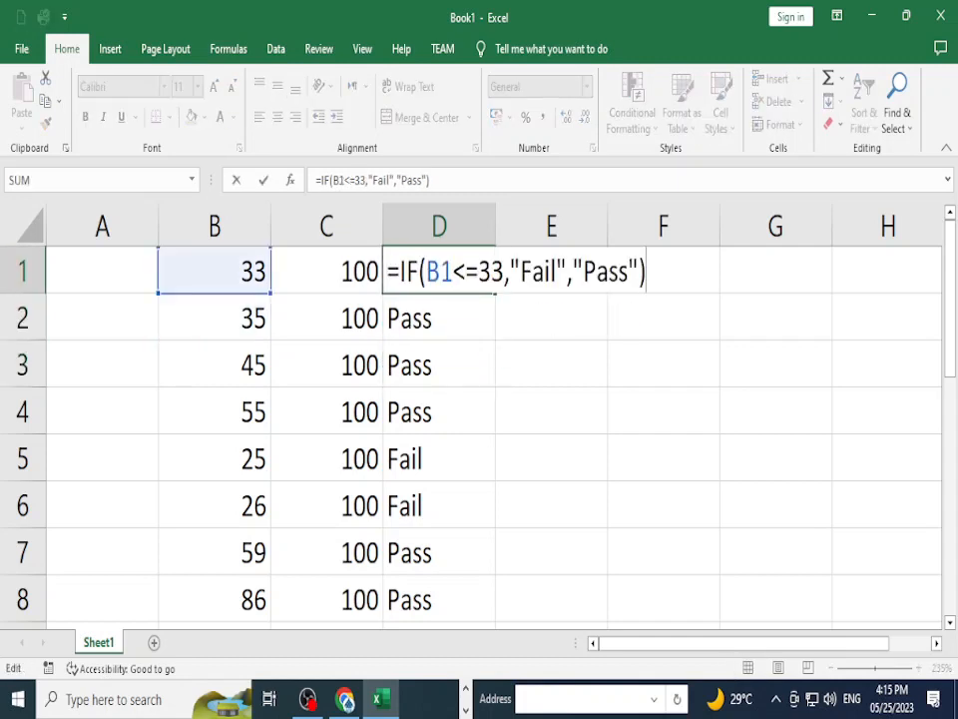
key("Left")
key("Left")
key("Left")
key("Left")
key("Left")
key("Left")
key("Left")
key("Left")
key("Left")
key("Left")
key("Left")
key("Left")
key("Left")
key("Left")
key("Left")
key("Left")
key("Left")
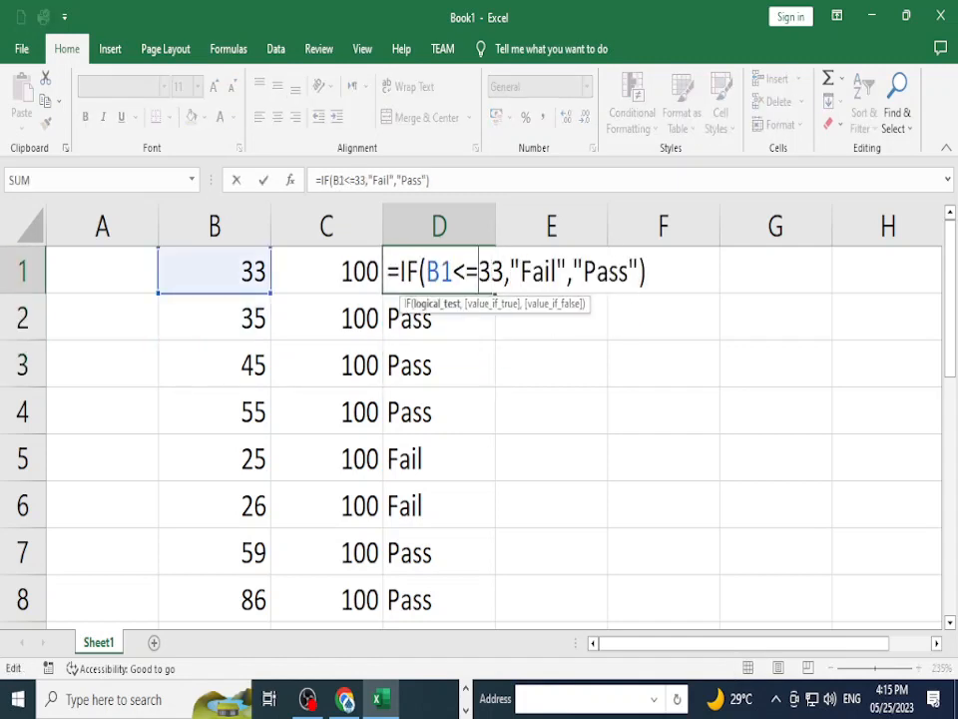
key("BackSpace")
key("Return")
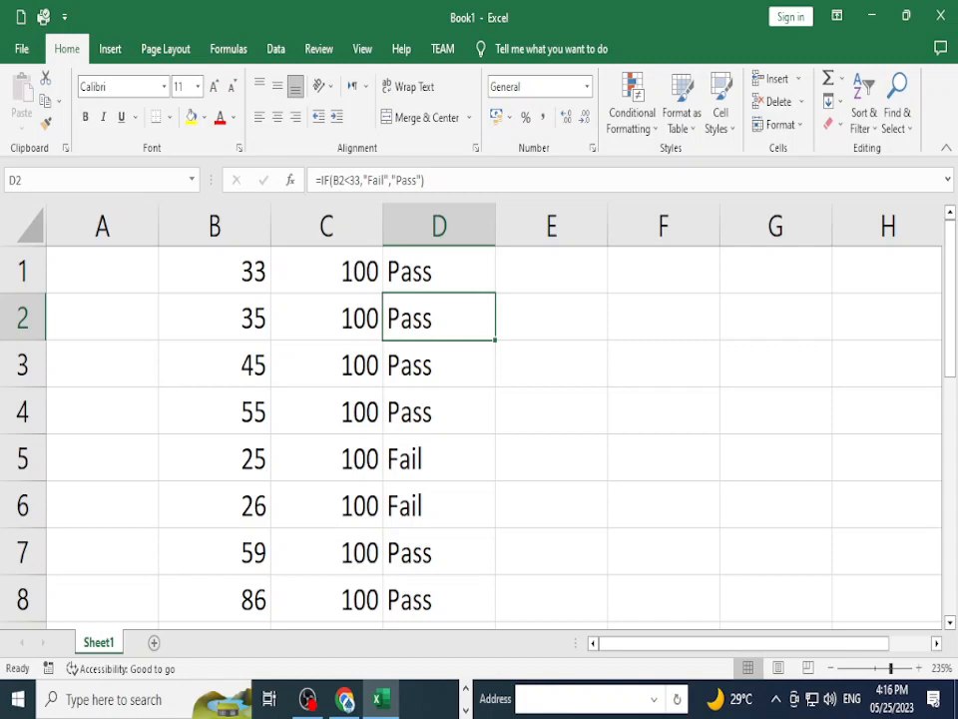
key("Up")
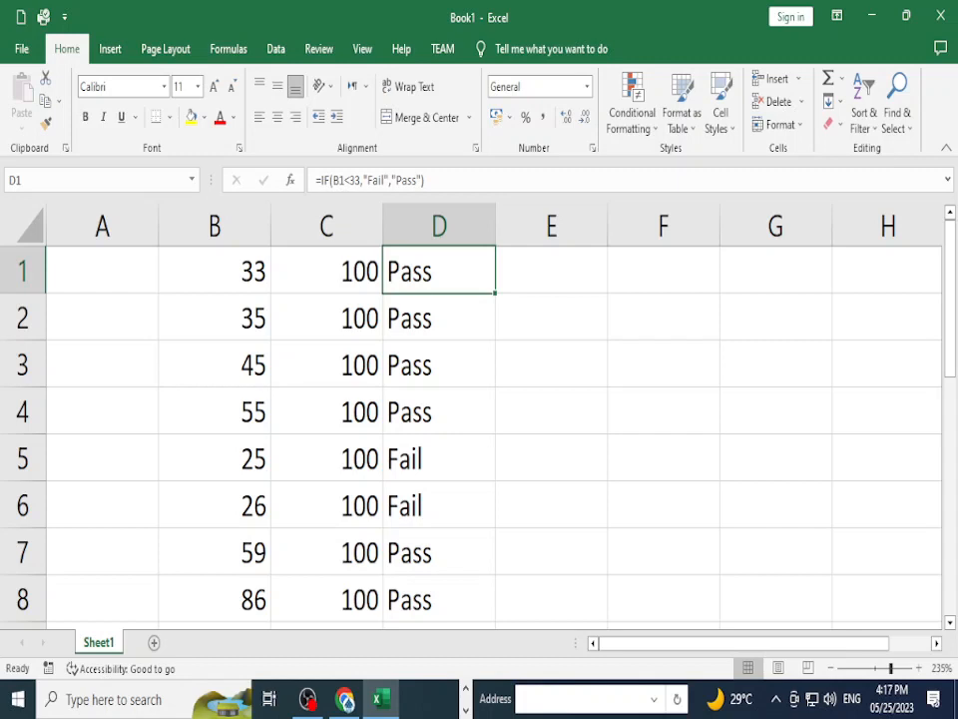
- Begin an IF formula in cell E1 with the logical test B1<33
left_click(551, 271)
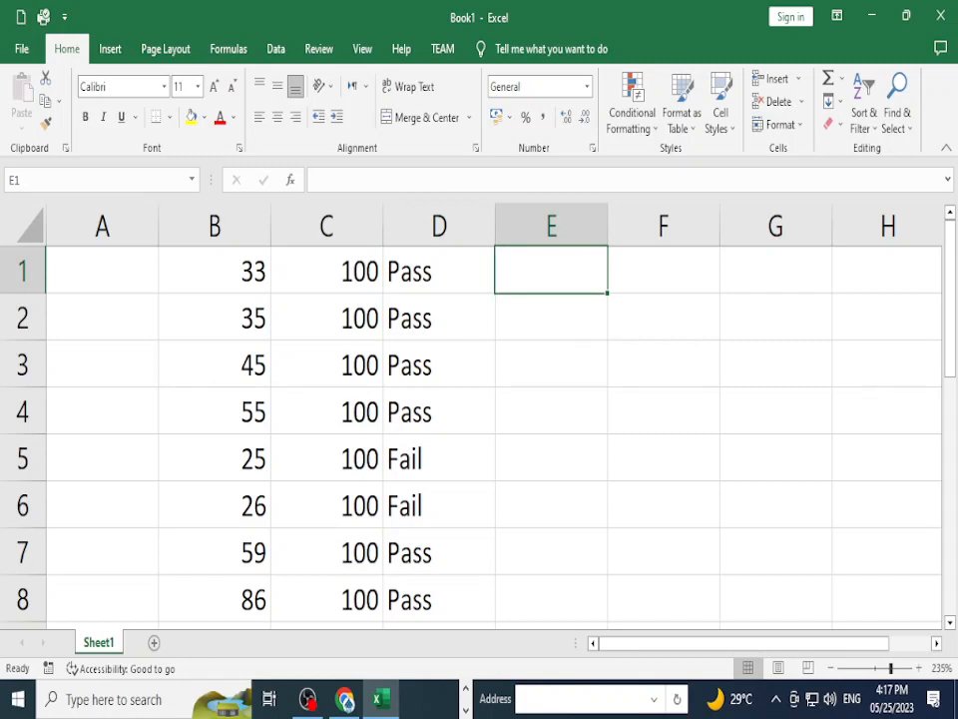
left_click_drag(666, 644, 711, 643)
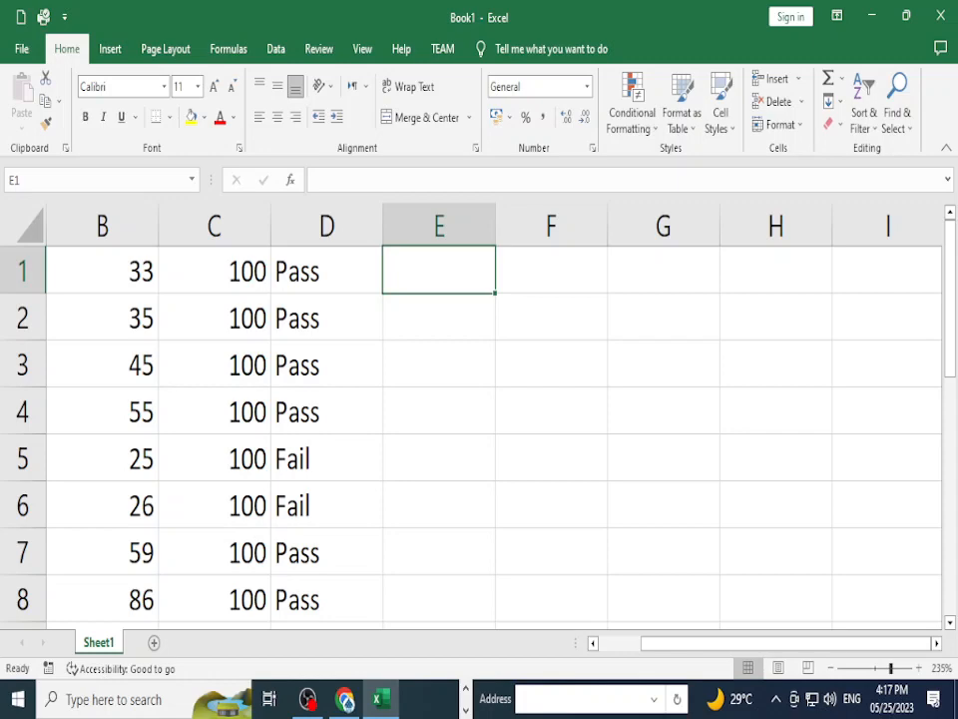
scroll(495, 437, "up", 1)
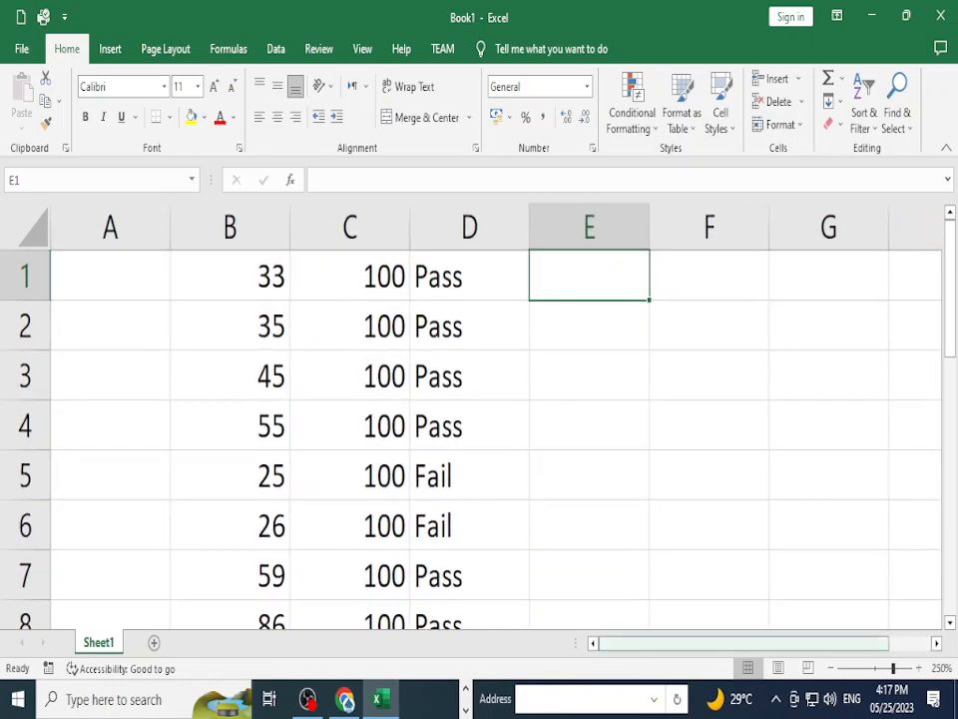
left_click_drag(743, 644, 786, 643)
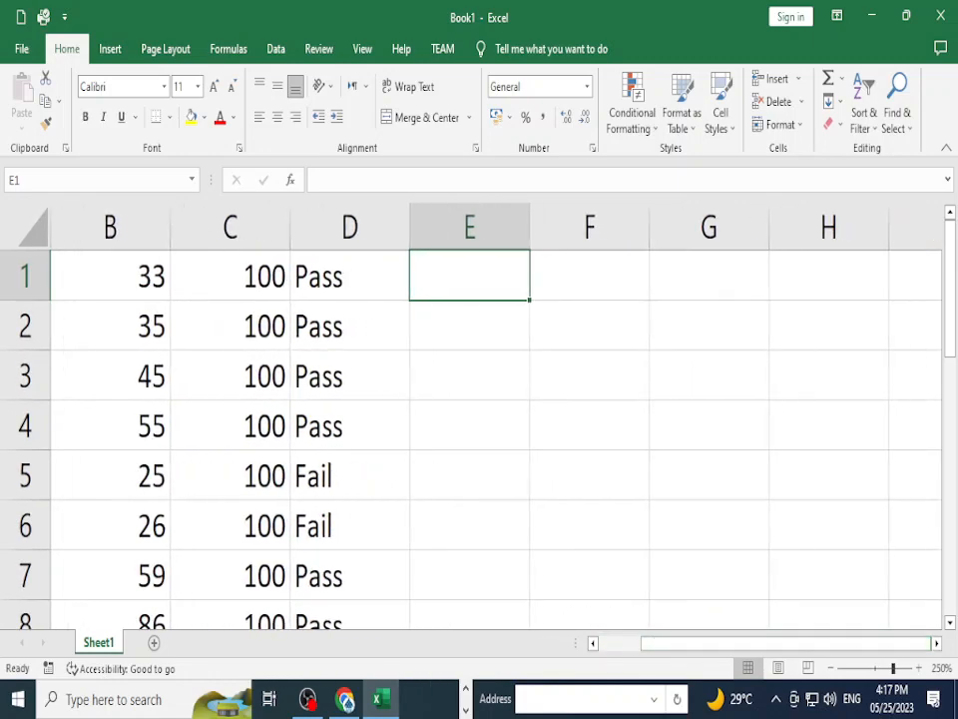
type("=")
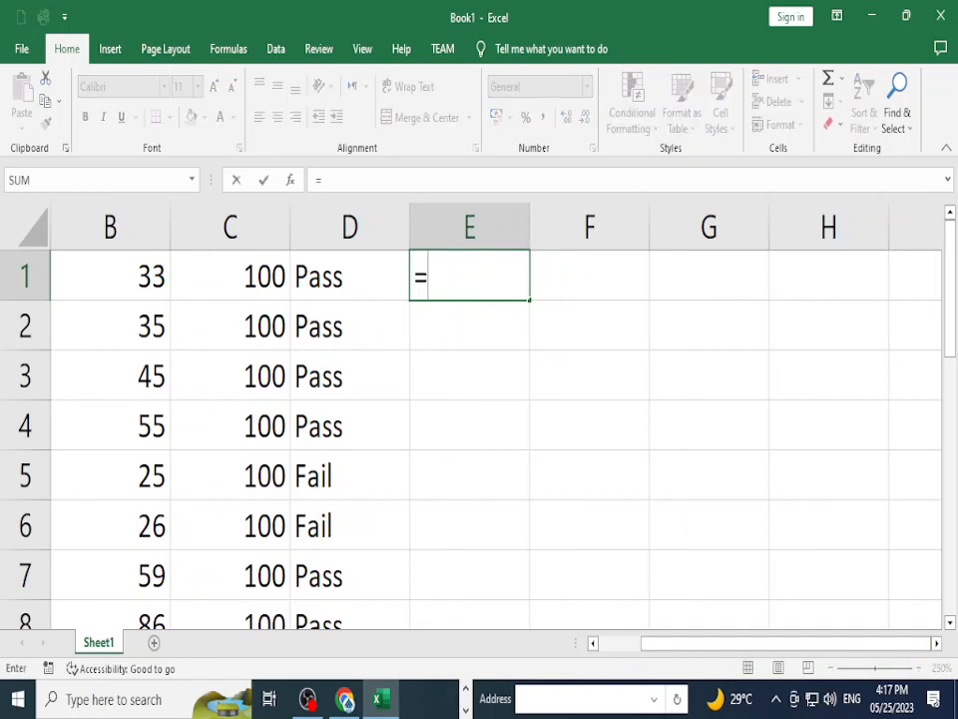
type("if")
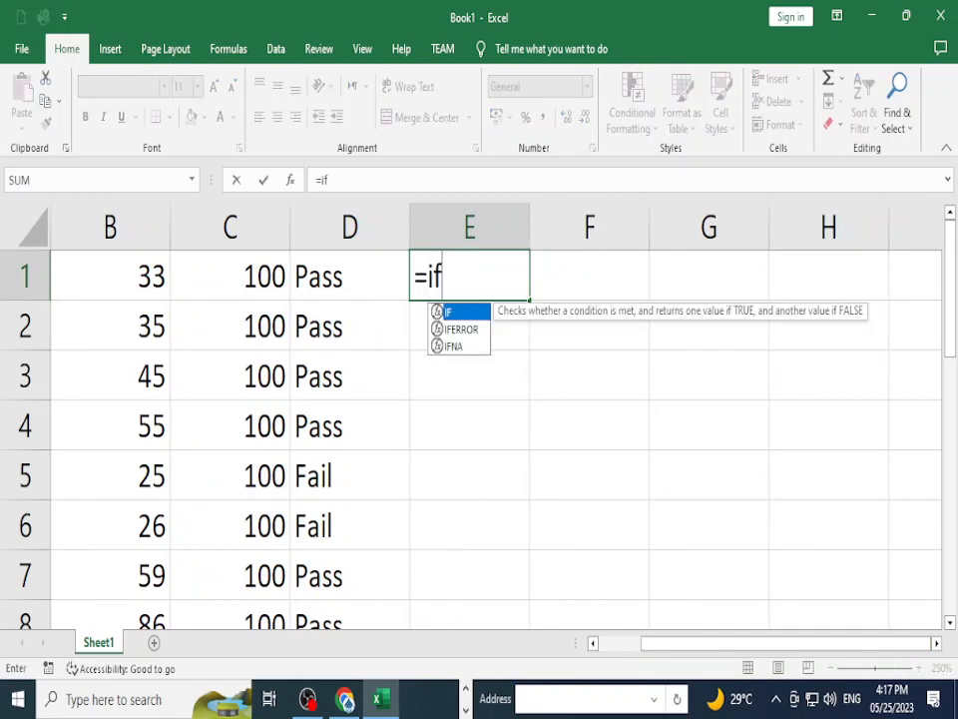
type("(")
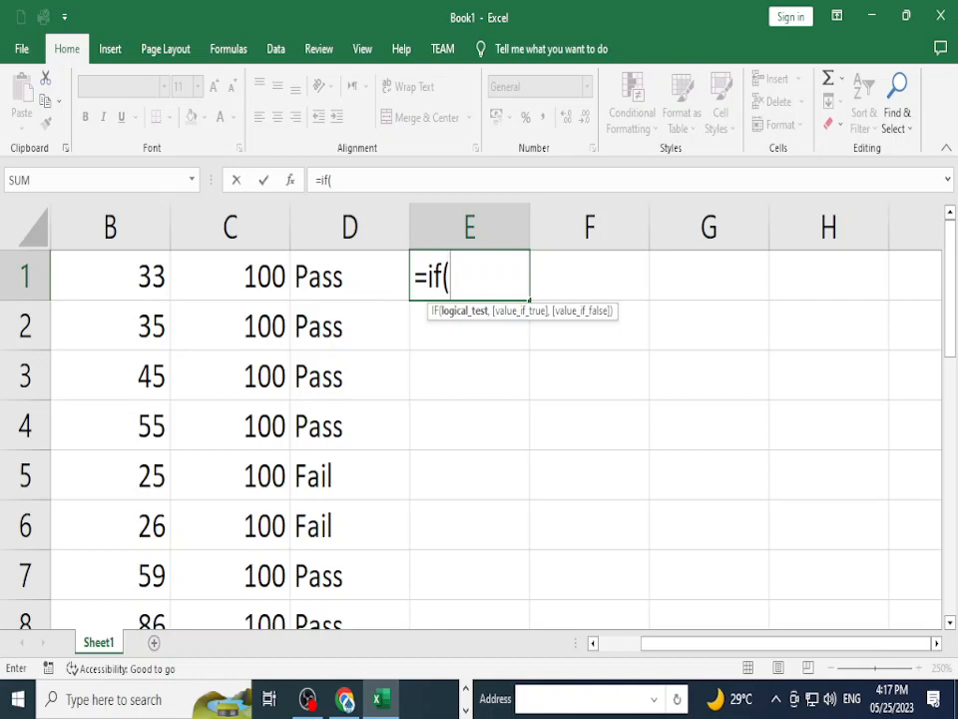
left_click(109, 276)
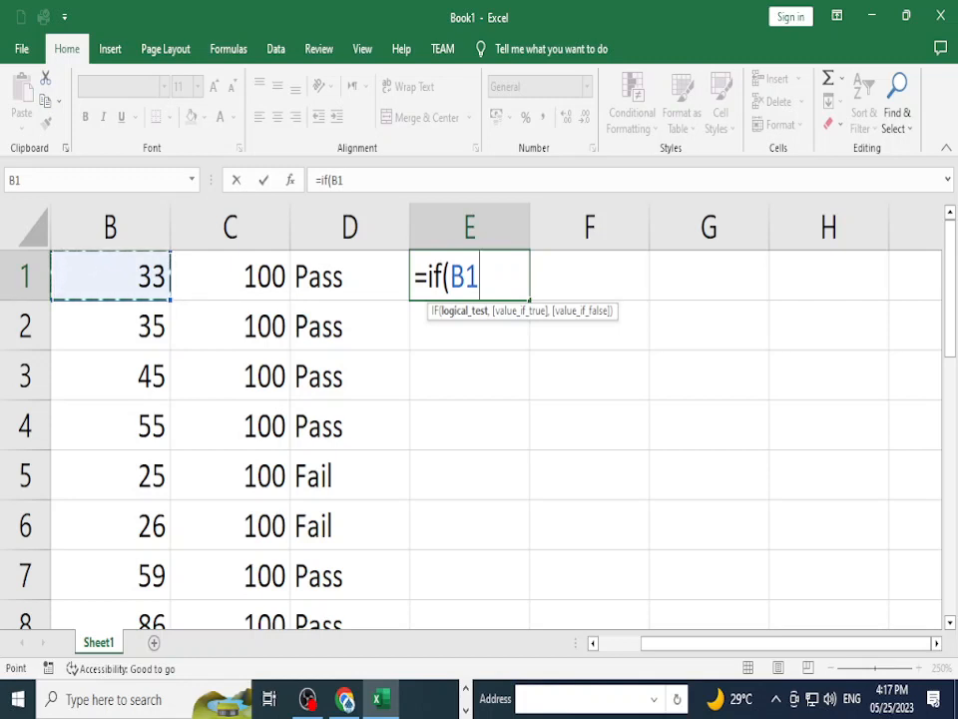
type("<")
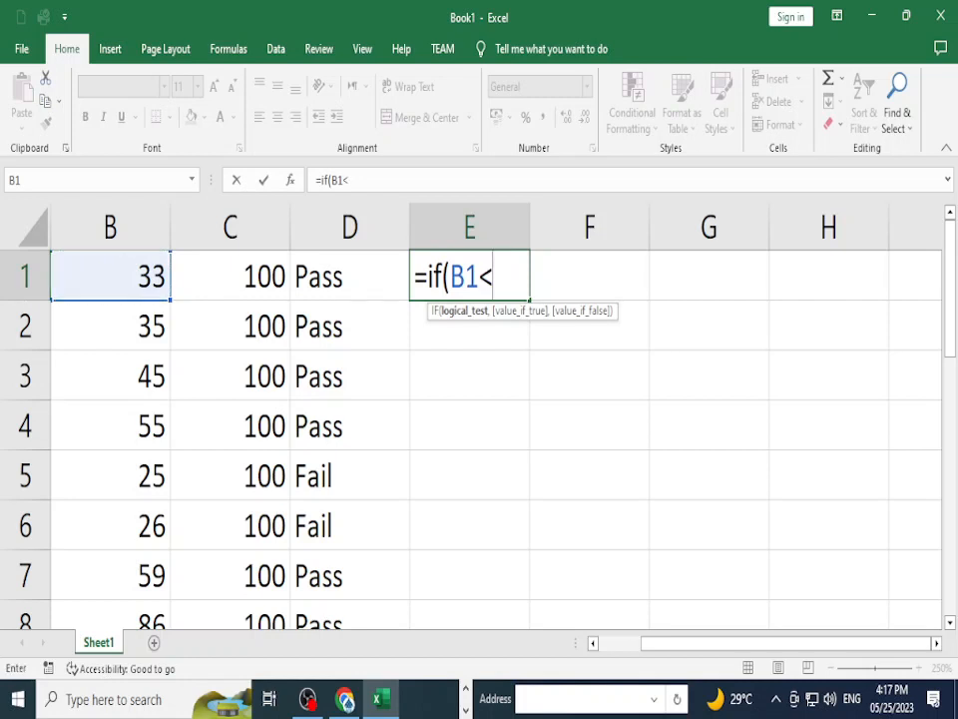
type("33")
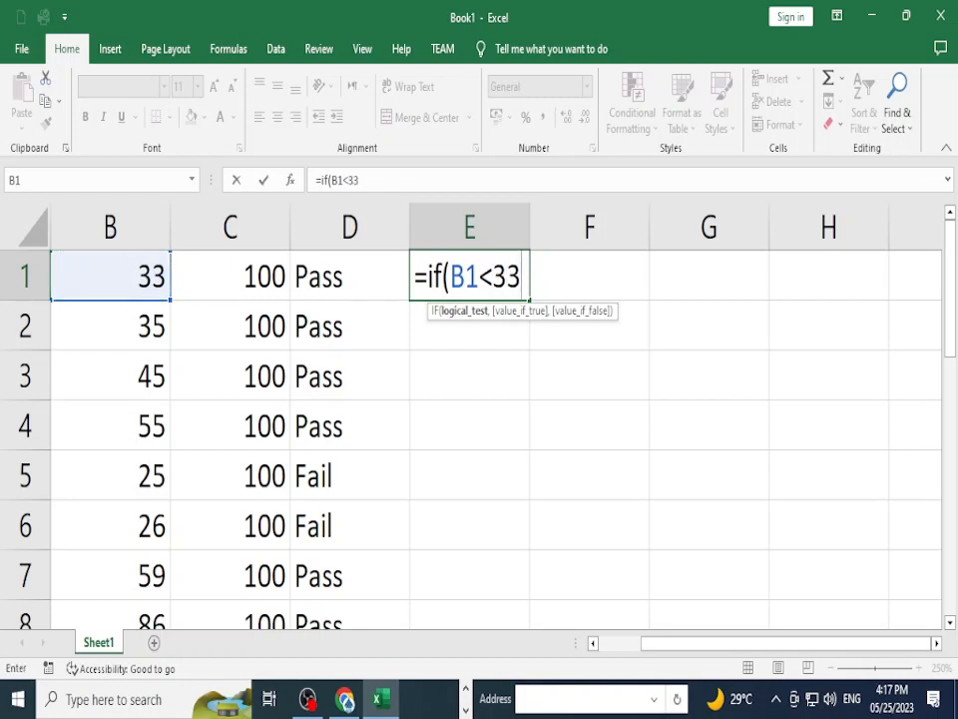
- Set "F" as the value if true in the IF formula in E1
type(",\"")
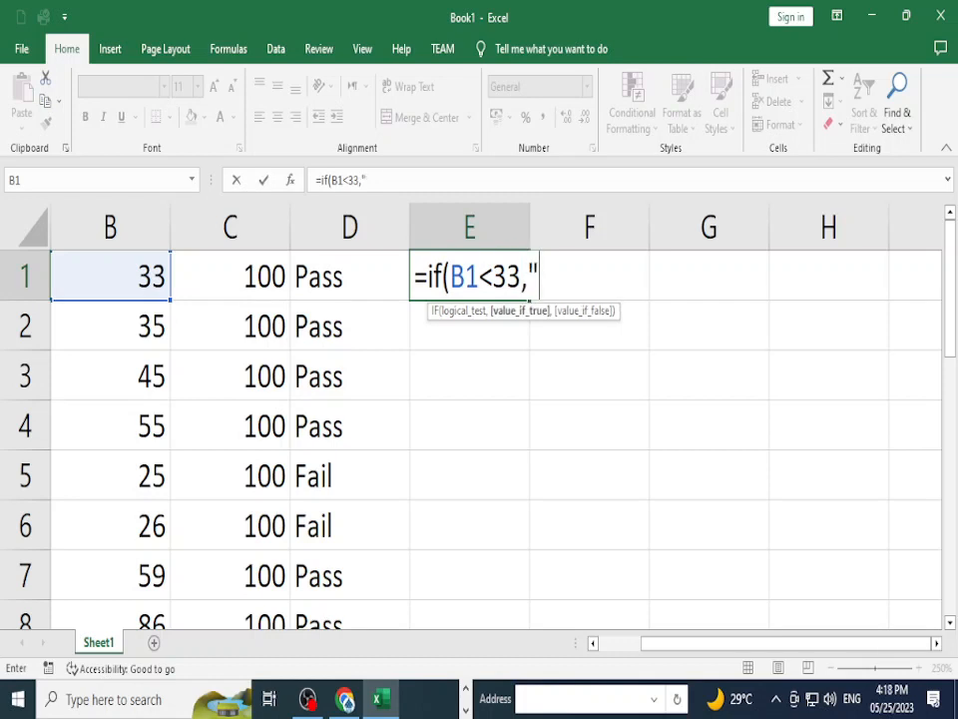
type("\"")
key("F2")
type("Fail")
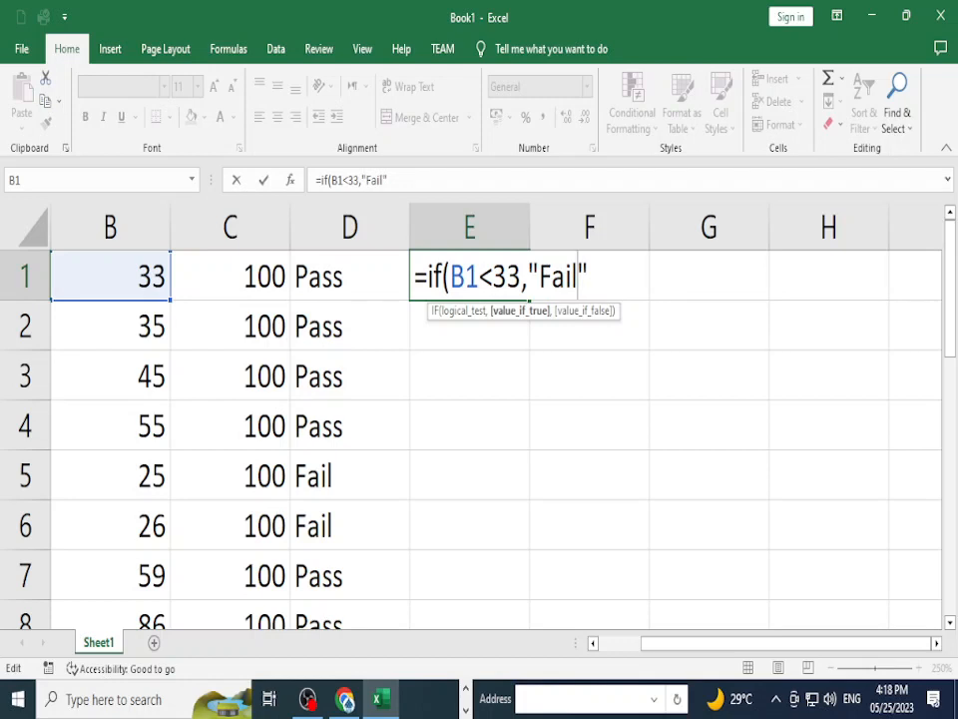
key("BackSpace")
key("BackSpace")
key("BackSpace")
key("BackSpace")
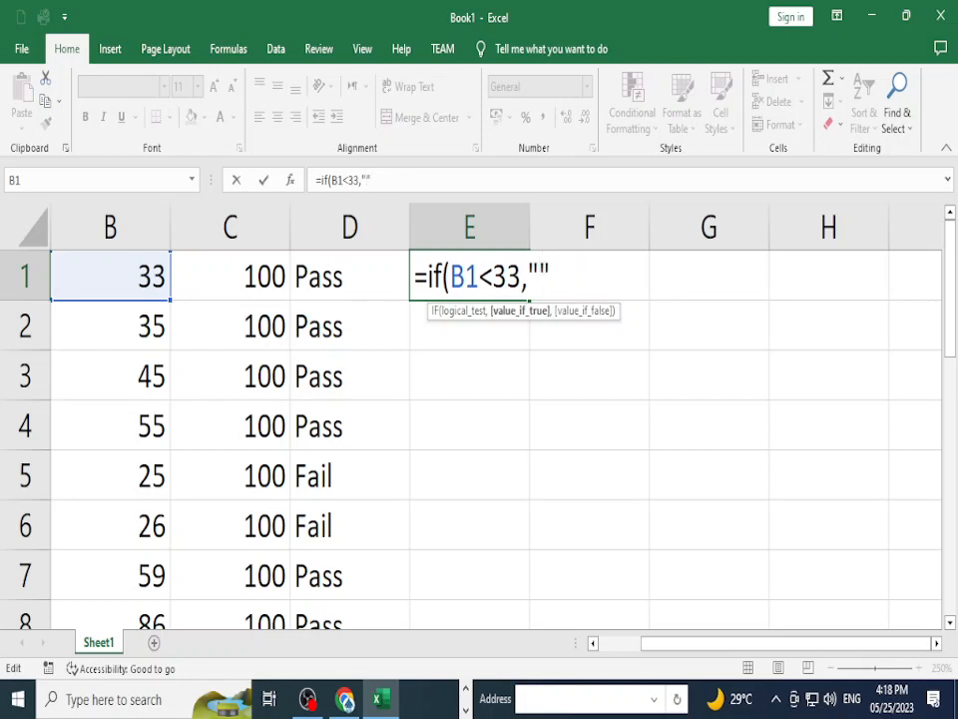
type("F")
type("c")
key("BackSpace")
- Nest a second IF as the value if false in E1's formula, with the logical test B1<=50
type(",")
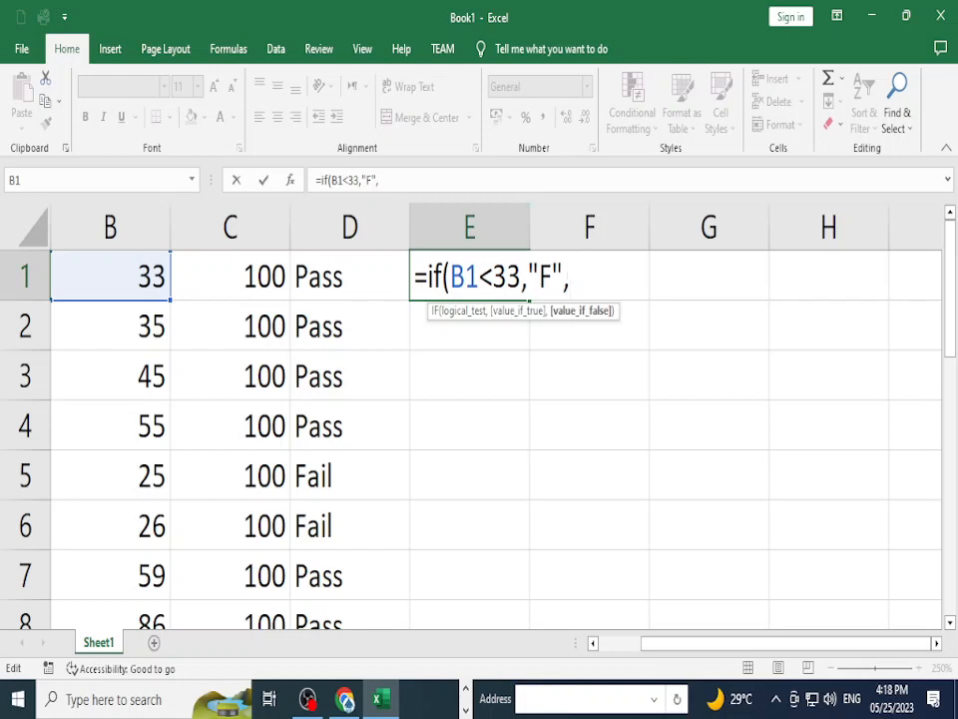
type("if(")
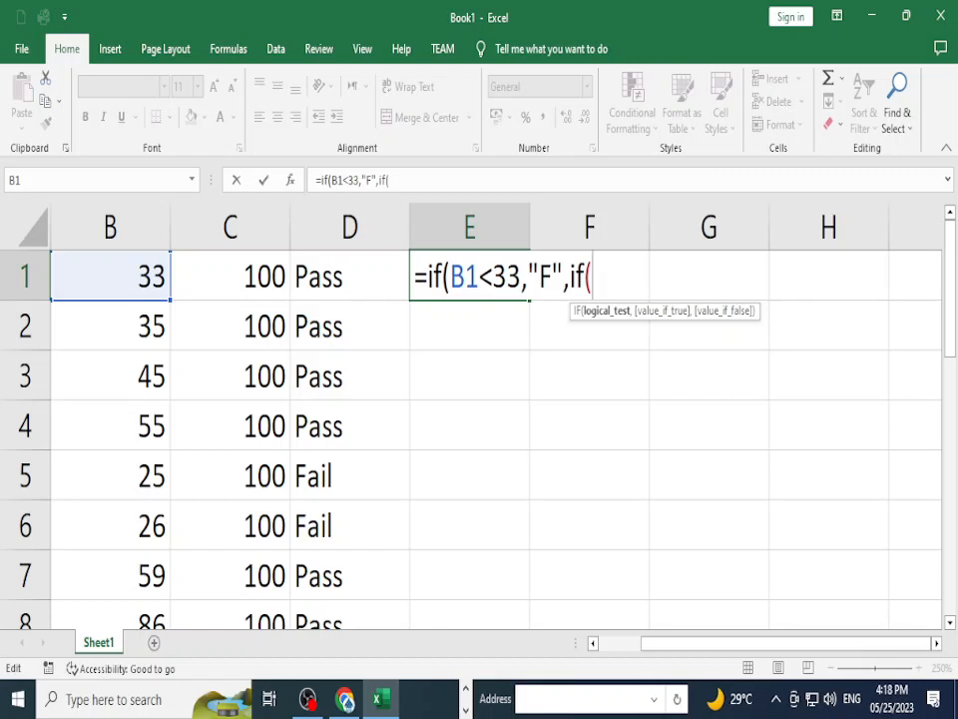
left_click(111, 277)
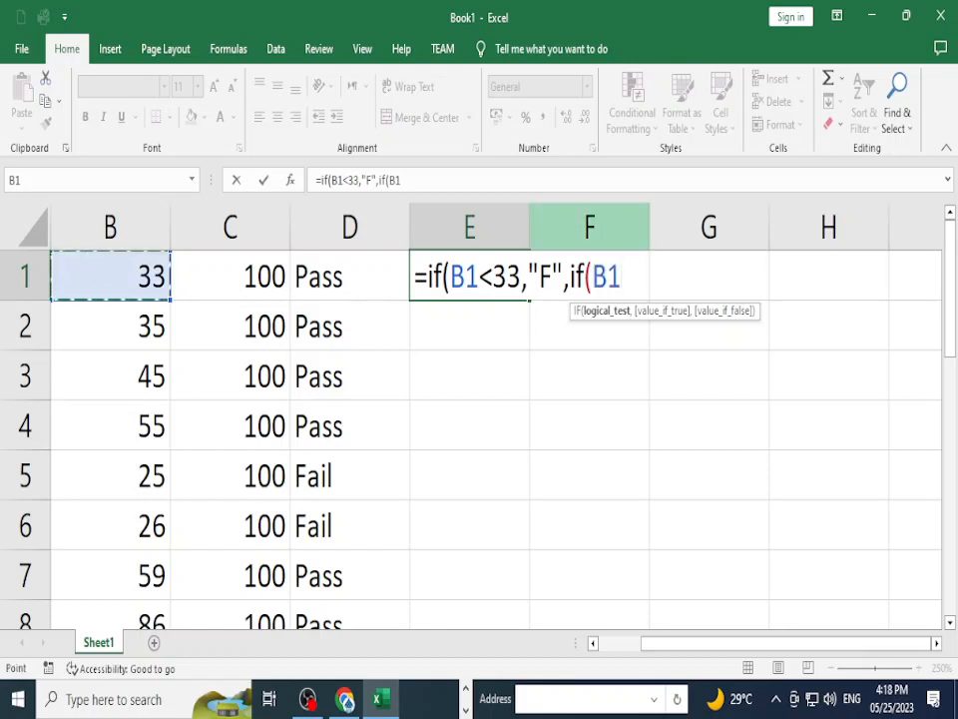
type("<")
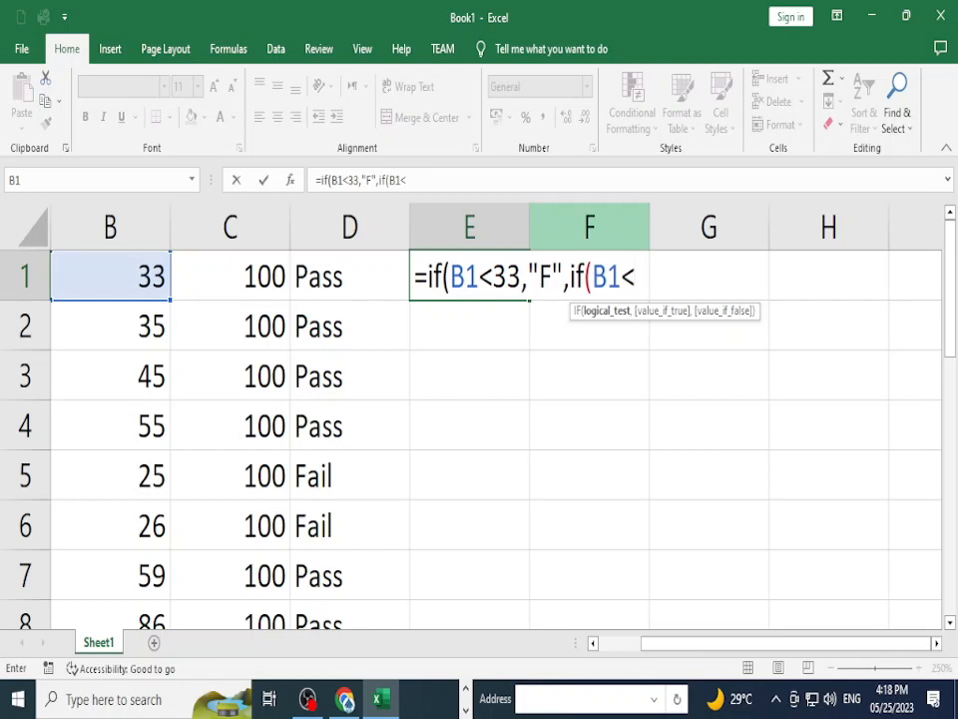
type("50")
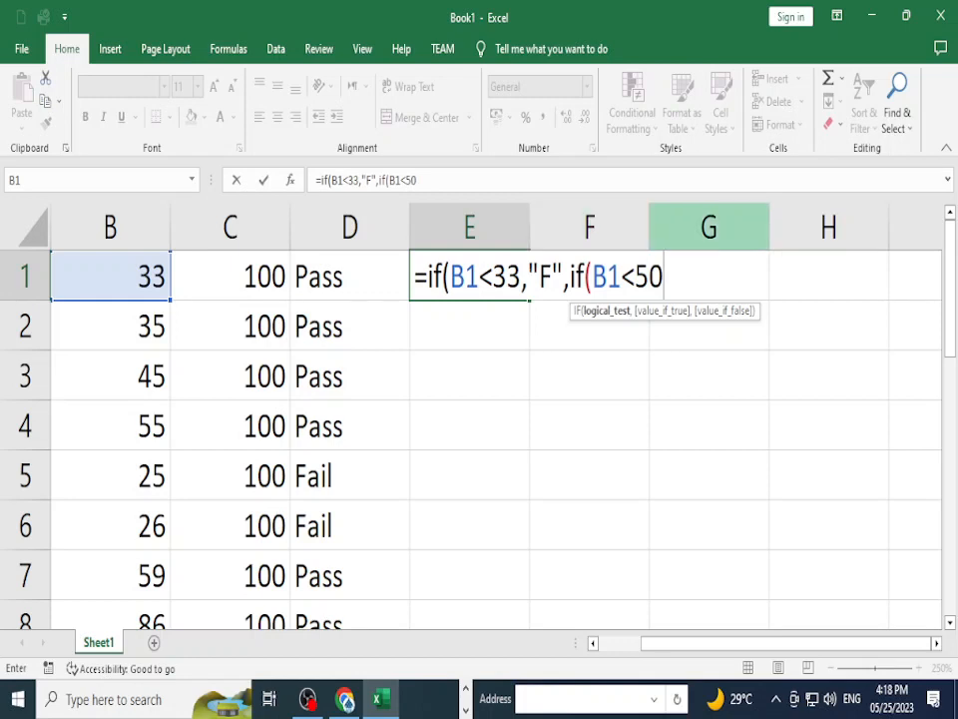
left_click(635, 277)
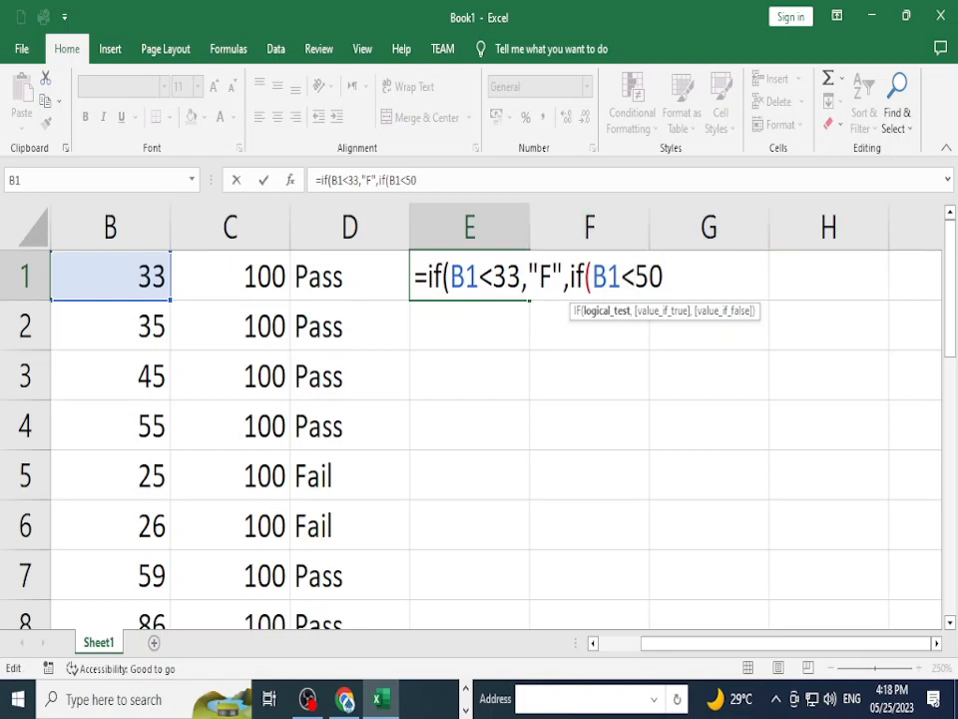
type("=")
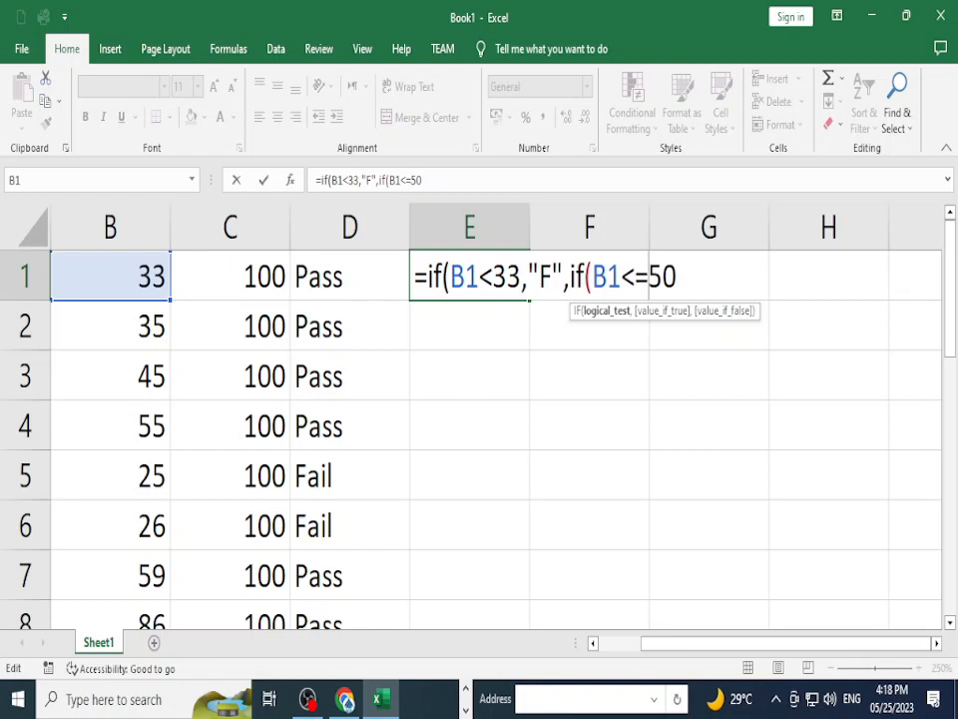
- Set "D" as the value if true for the B1<=50 test in E1's formula
left_click(677, 276)
type("=")
key("BackSpace")
type(",\"")
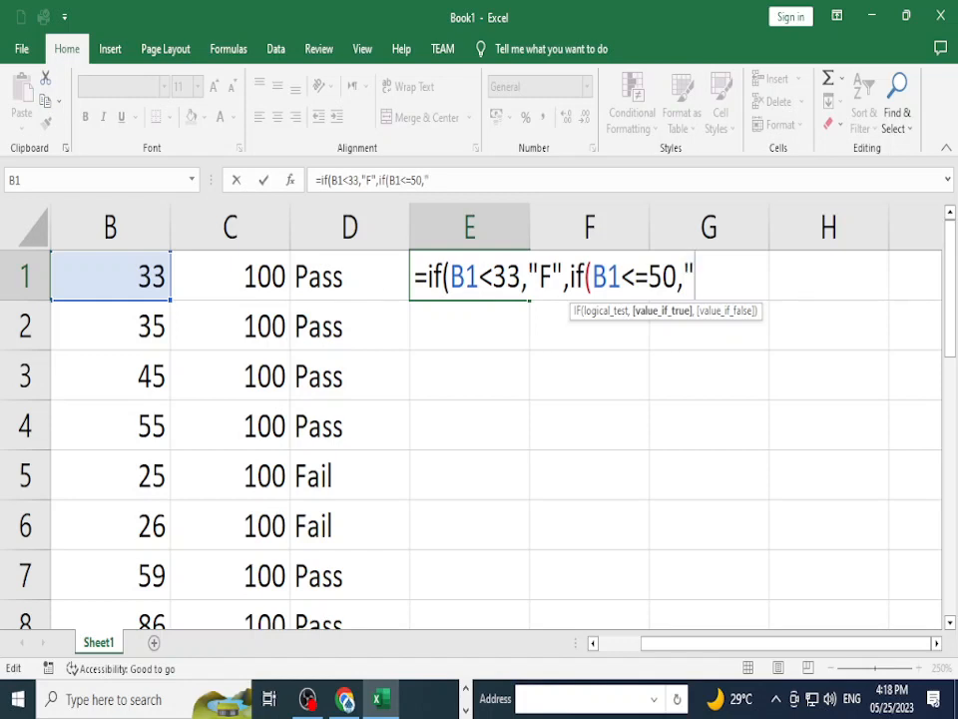
type("C")
key("BackSpace")
type("D\",")
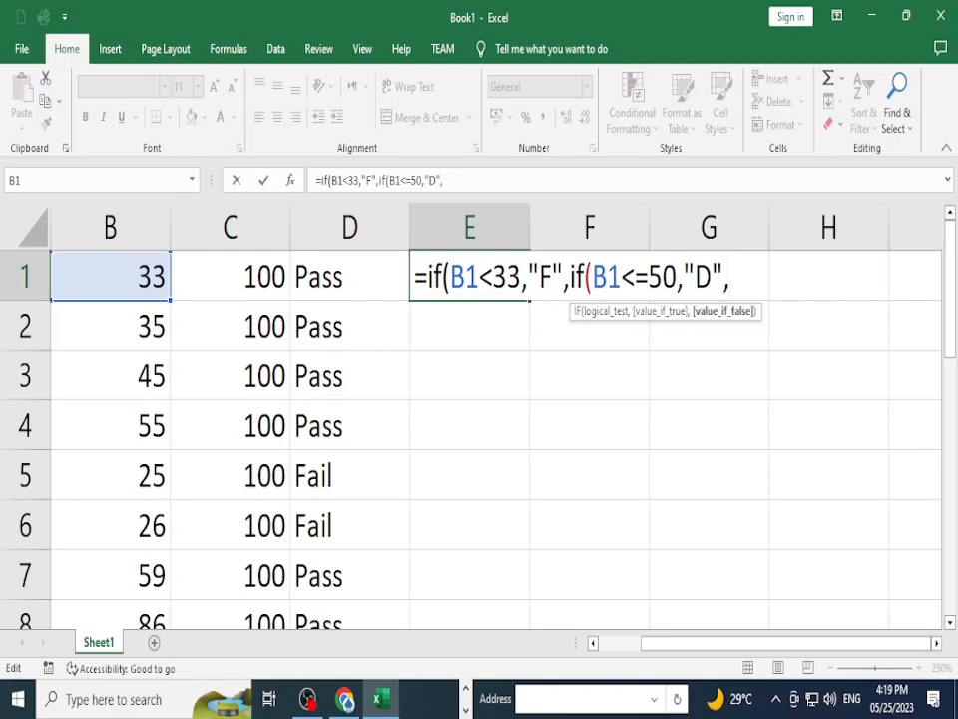
- Nest a third IF in E1's formula that returns "C" when B1<=60
type("if(")
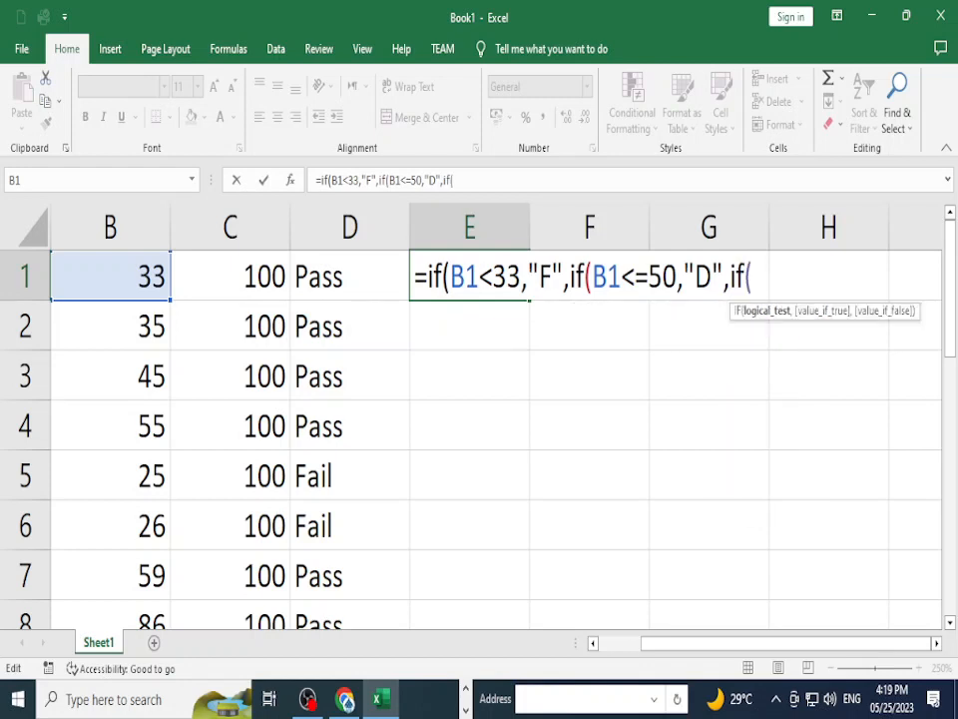
left_click(110, 276)
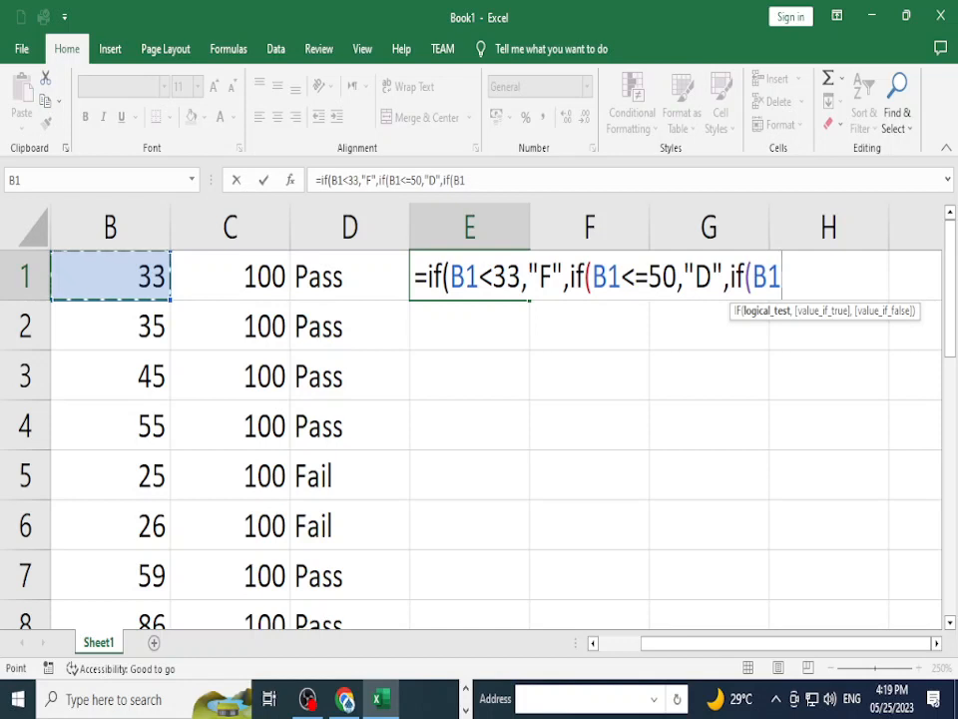
type("<")
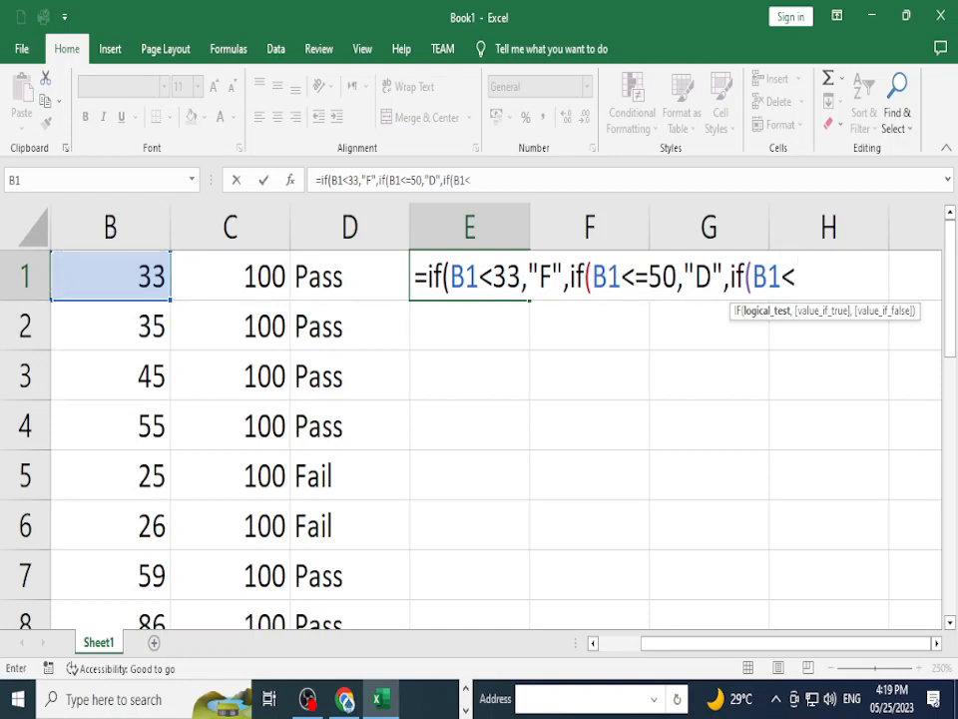
type("=60")
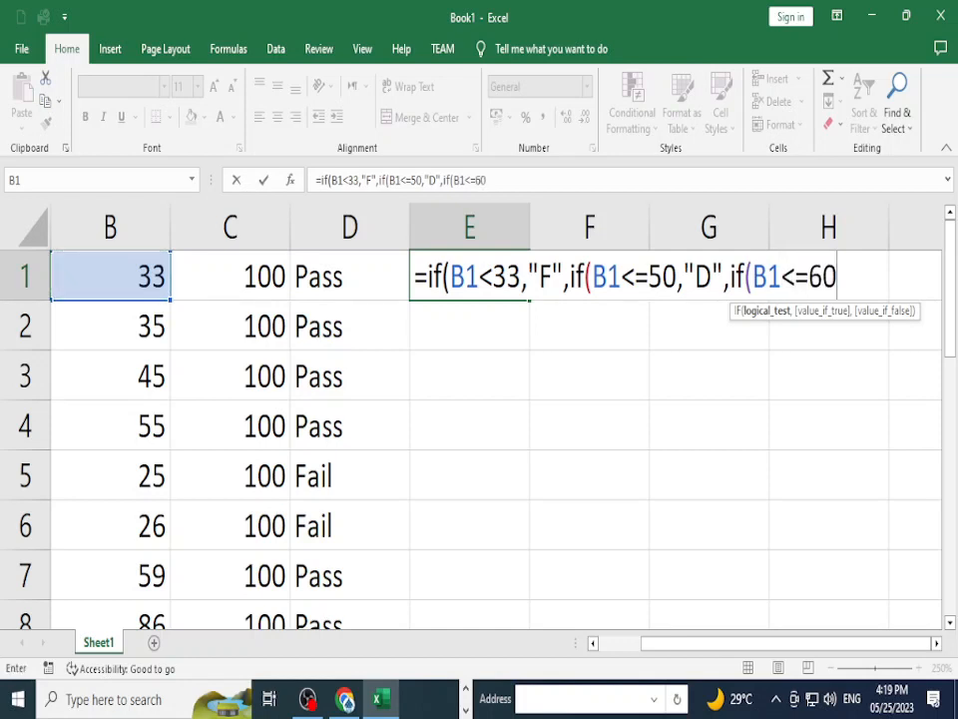
type(",\"")
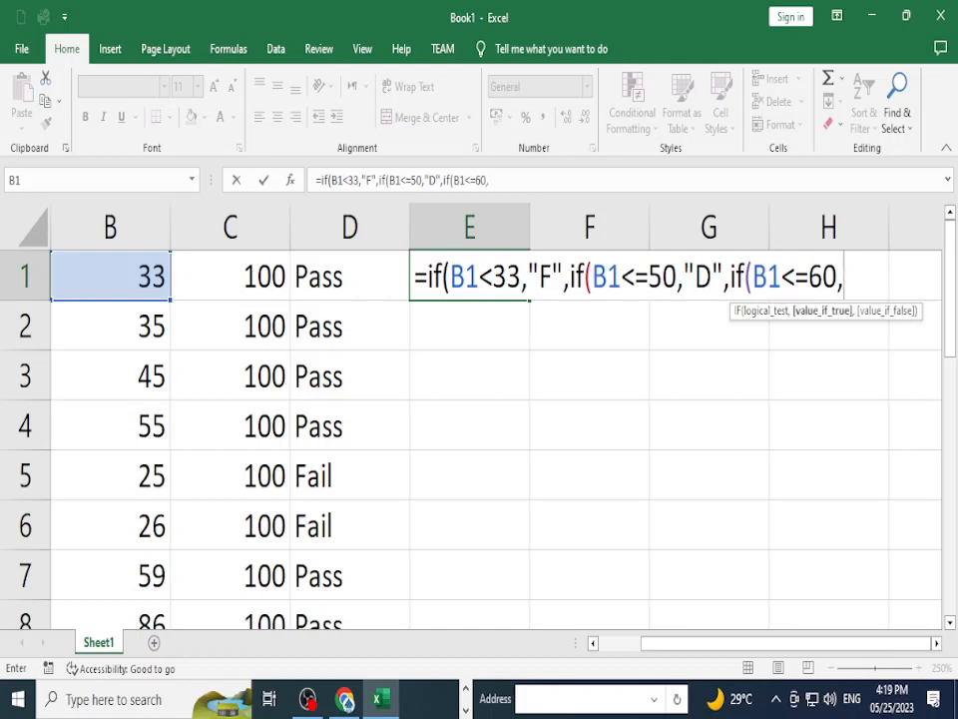
type("C\"")
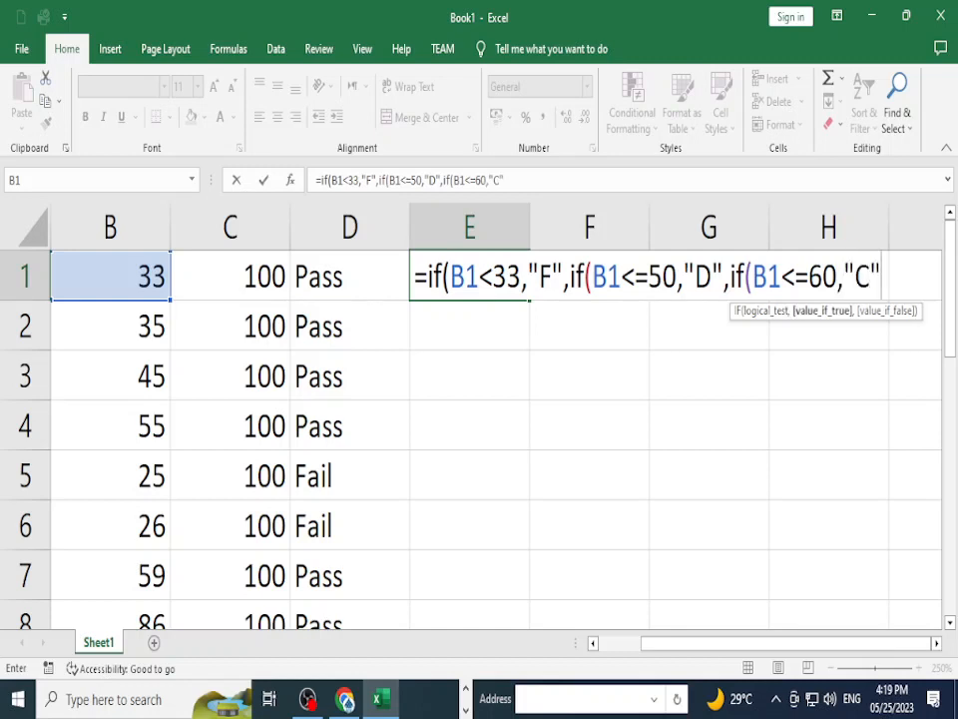
- Nest a fourth IF in E1's formula that returns "B" when B1<=70
type(",idf")
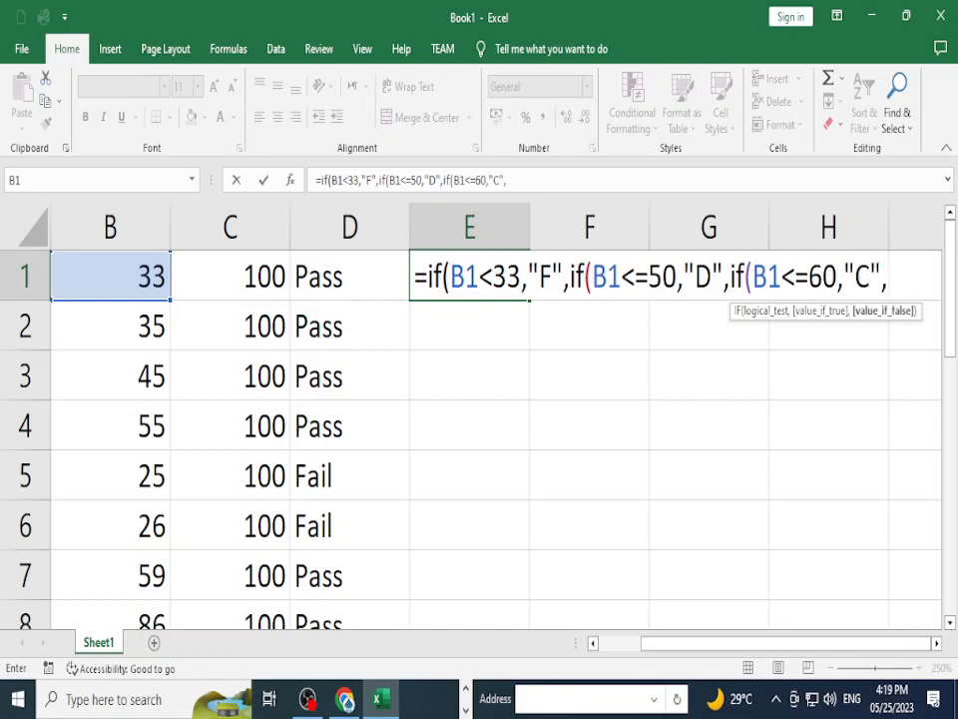
key("BackSpace")
key("BackSpace")
type("f")
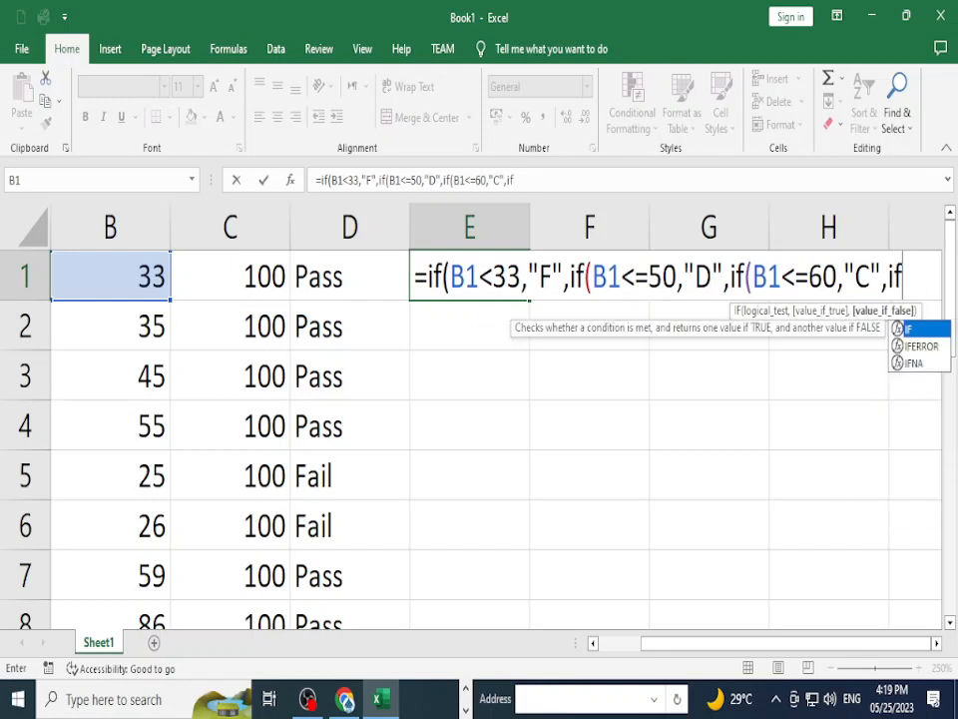
type("(")
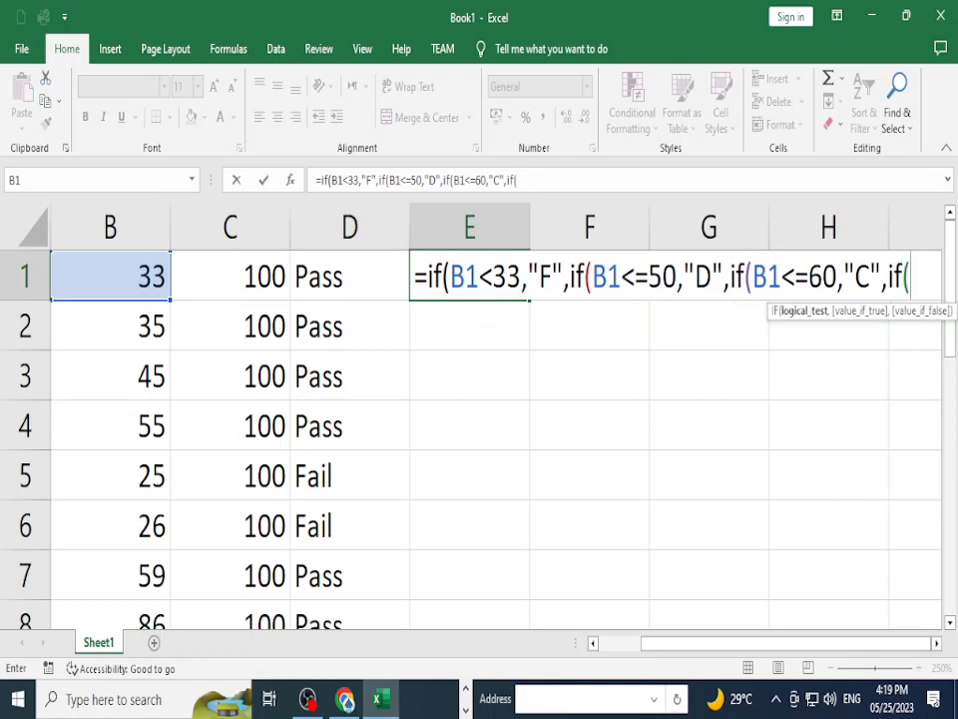
left_click(110, 276)
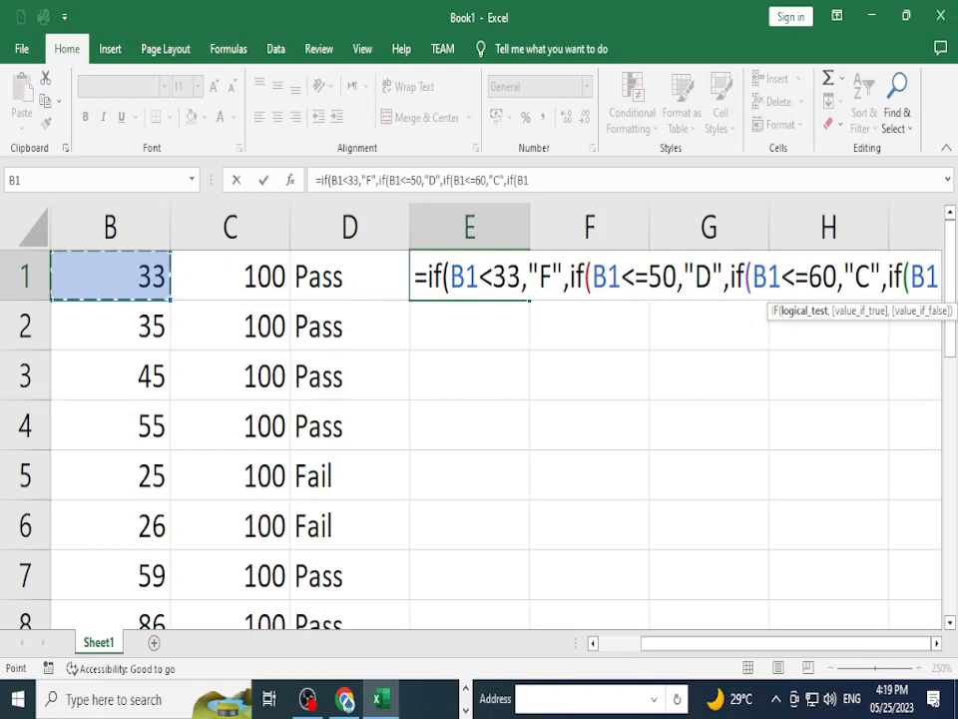
type("<=")
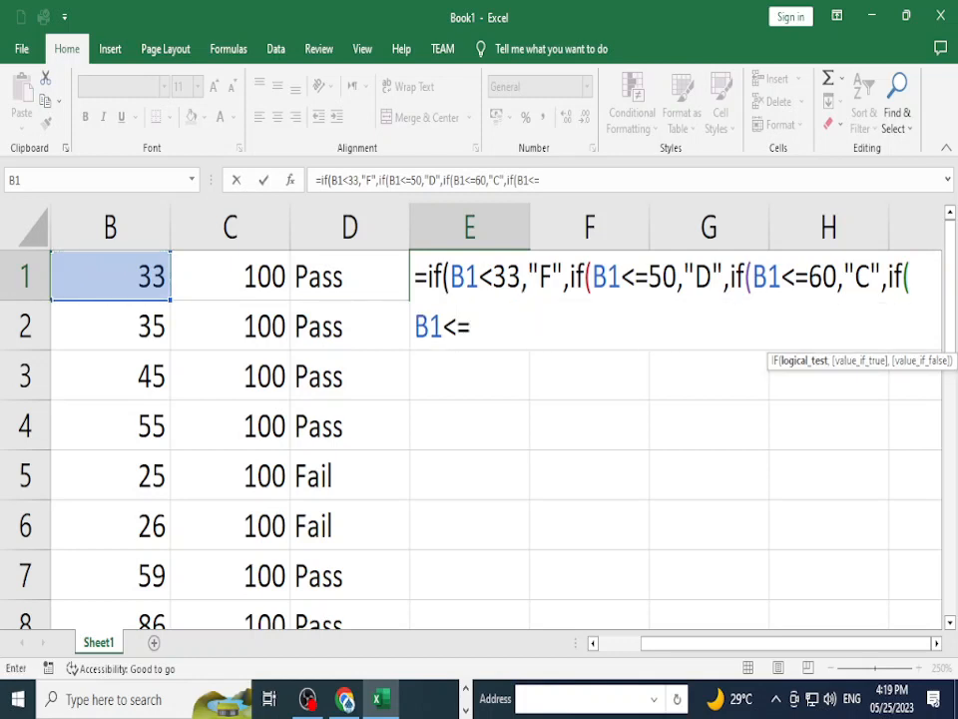
type("70,")
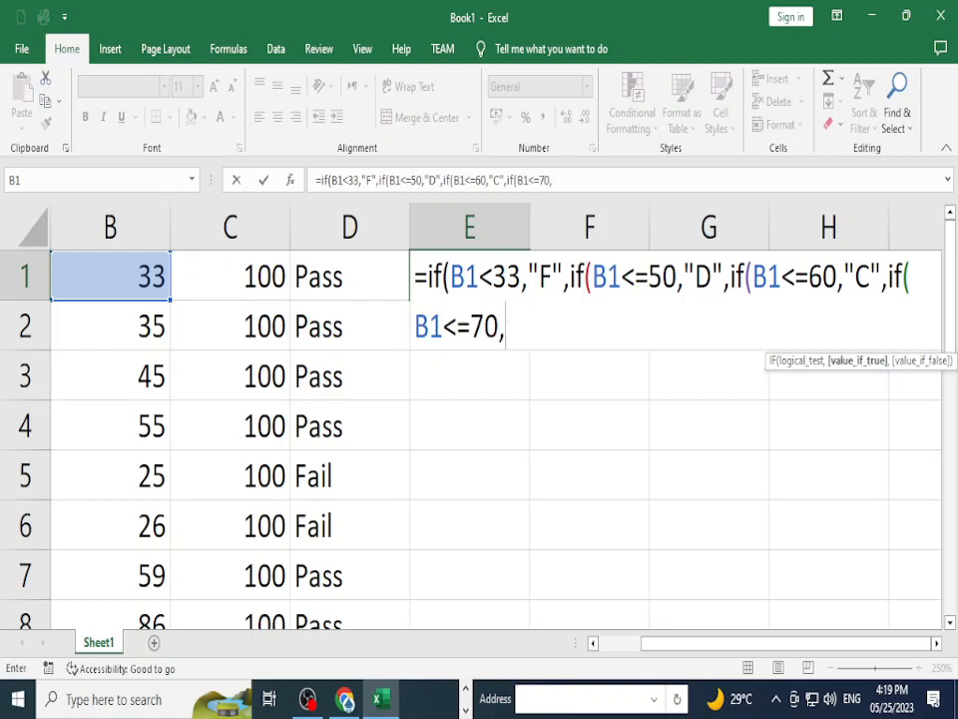
type("\"B\"")
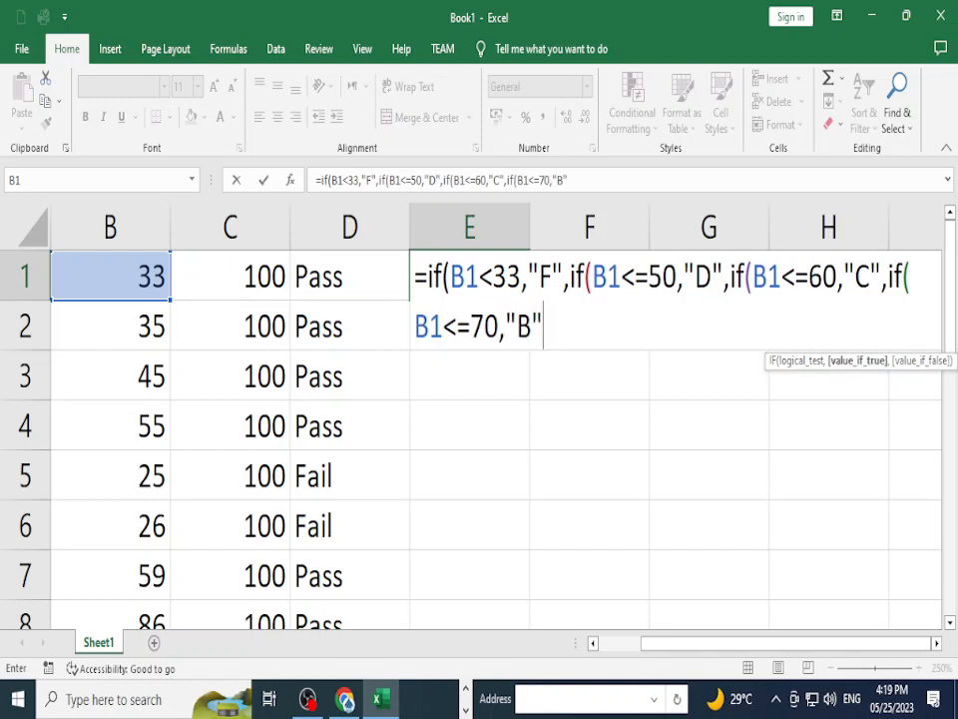
- Nest a fifth IF in E1's formula that returns "A" when B1<=80
type(",if")
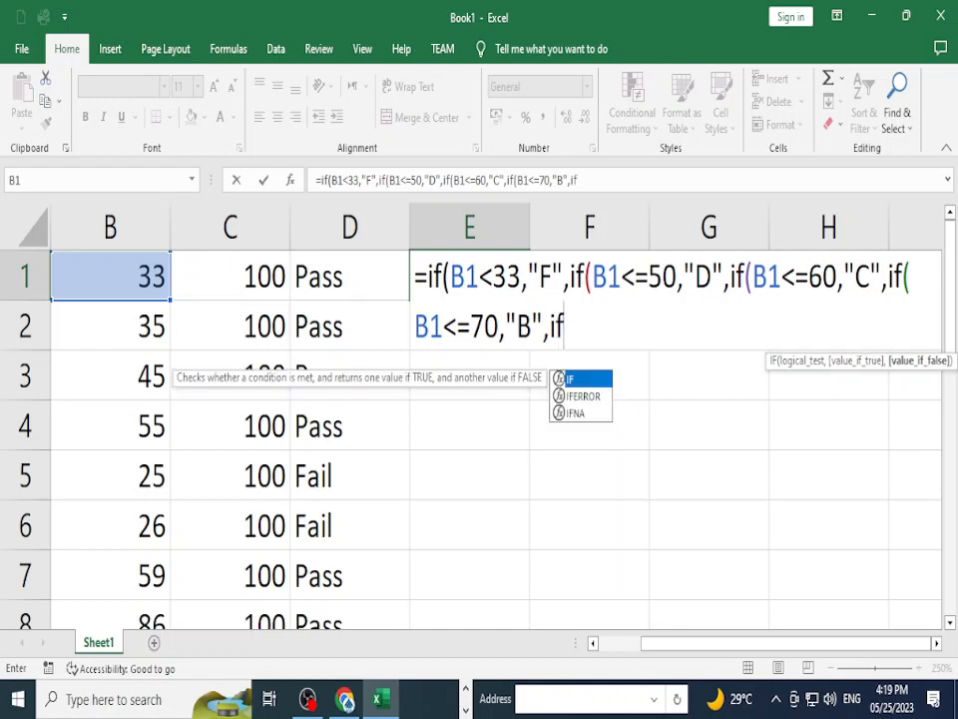
type("(")
left_click(111, 277)
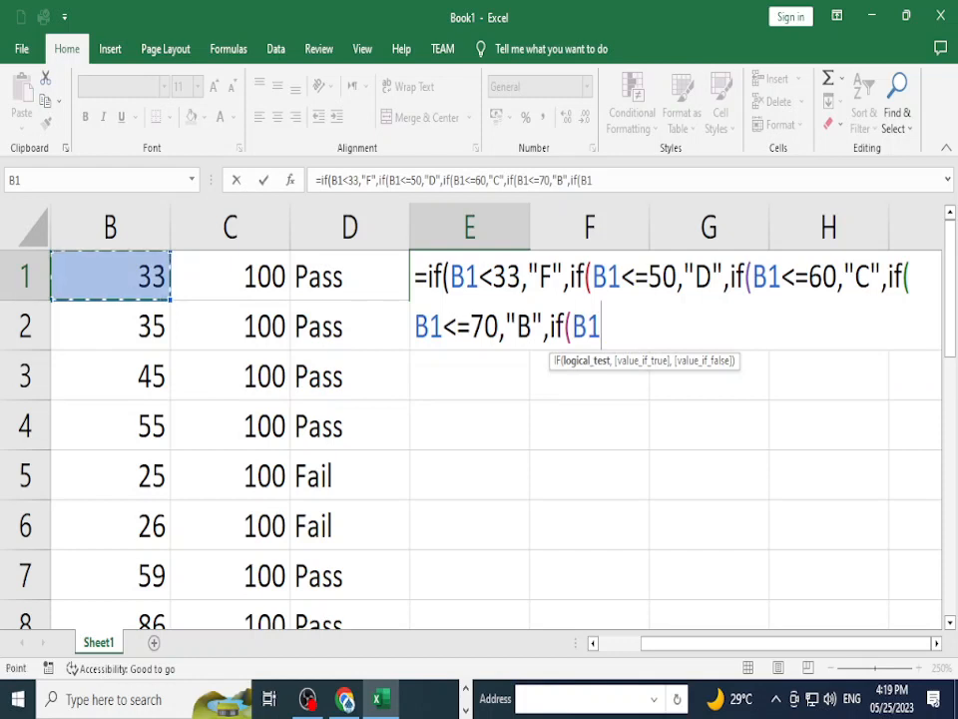
type("<")
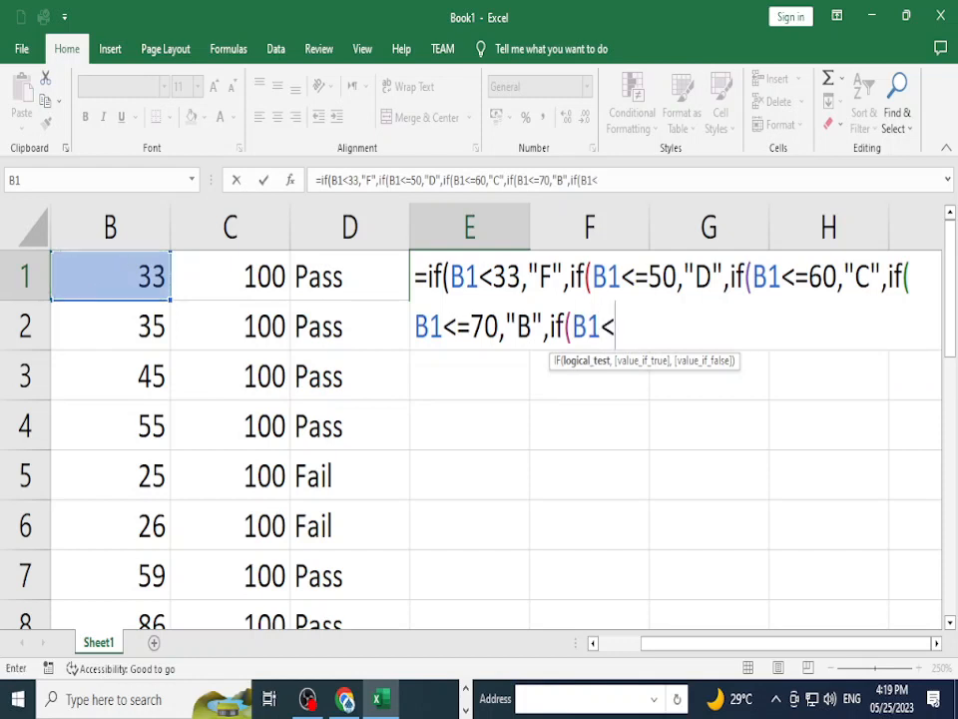
type("=80")
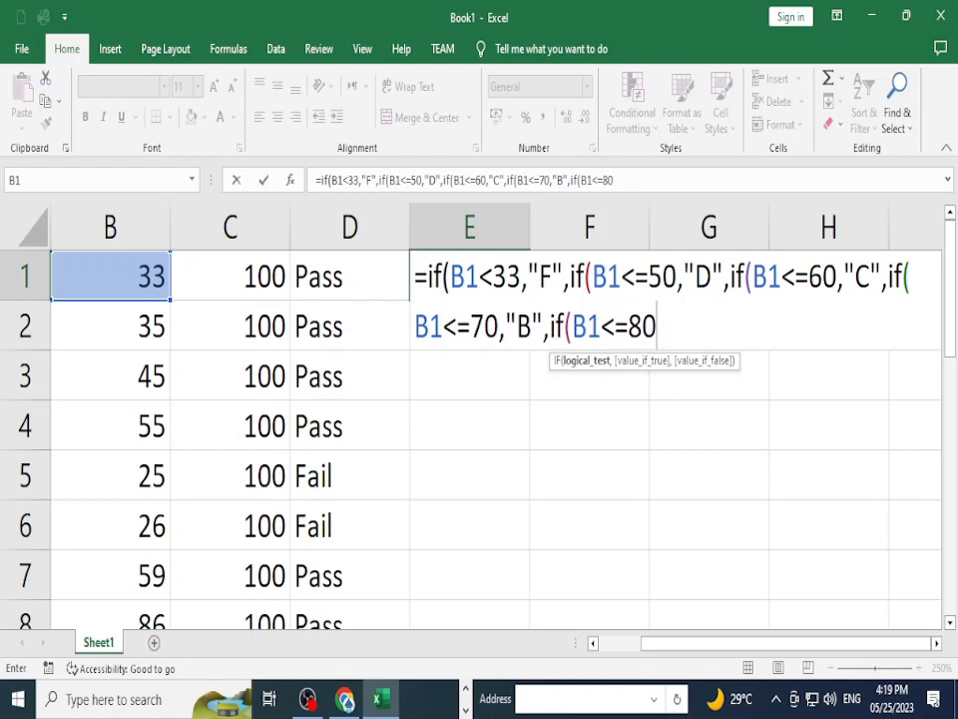
type(",\"A")
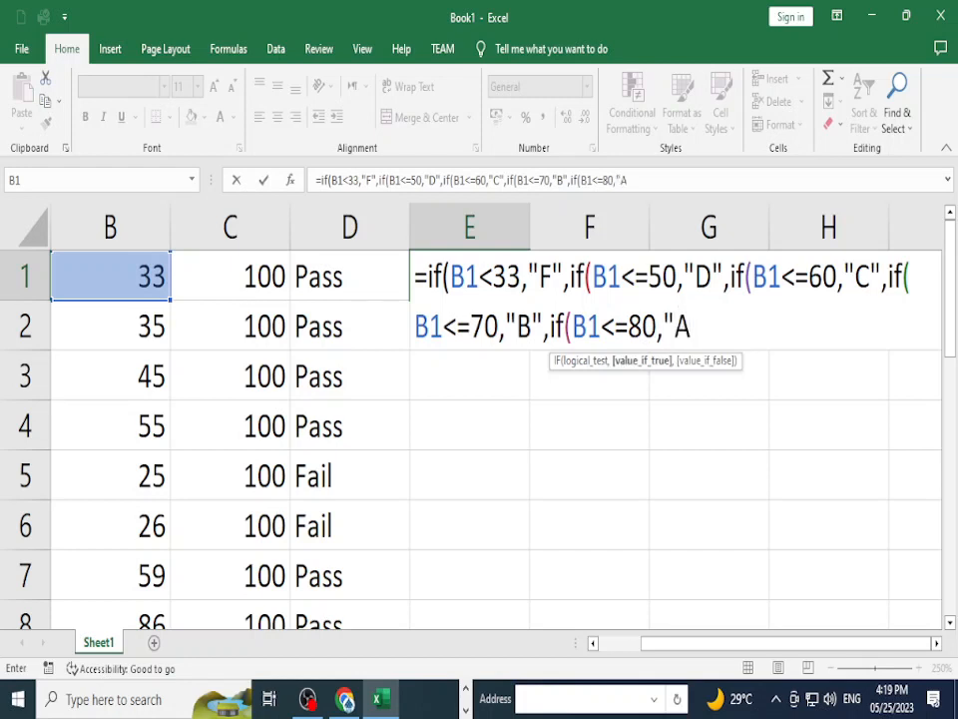
type("\",i")
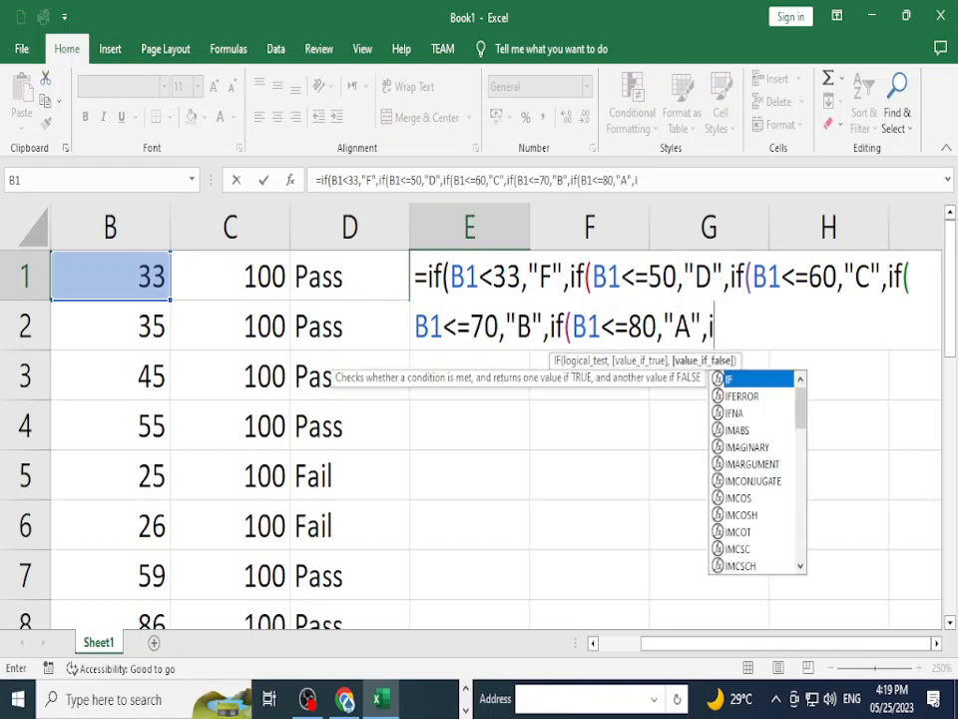
- Nest a sixth IF in E1's formula that returns "A1" when B1<=100
type("f<")
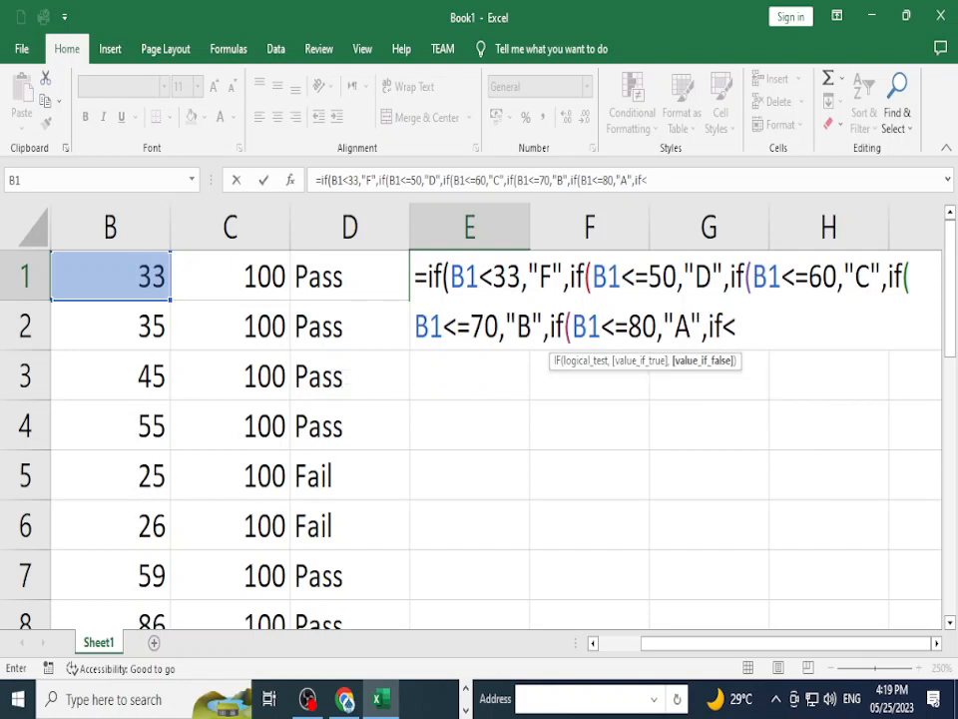
type("=")
key("BackSpace")
key("BackSpace")
type("(")
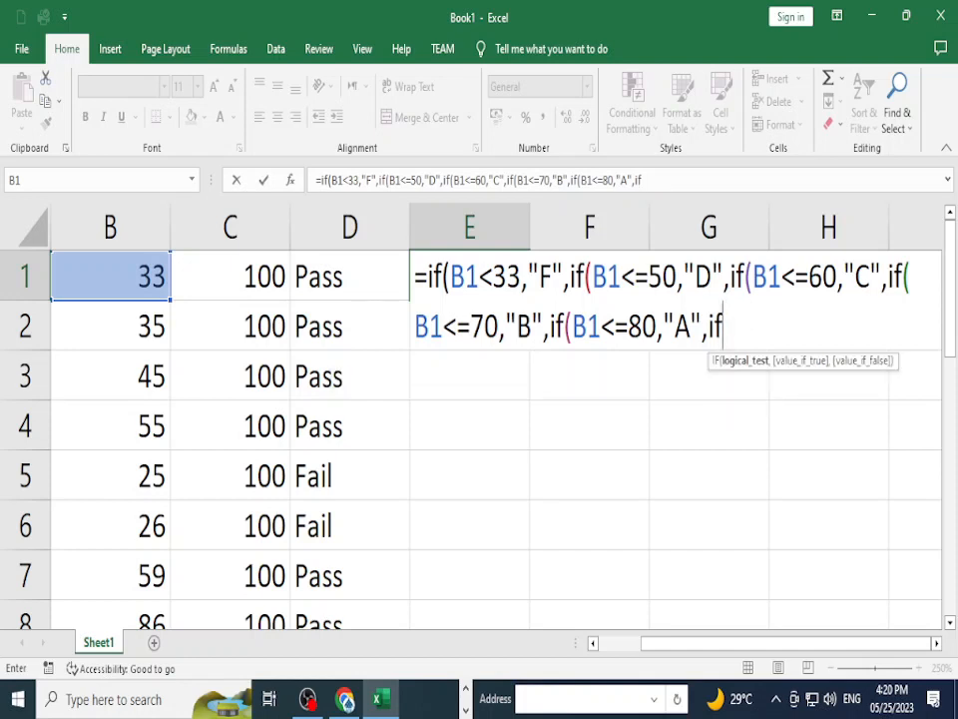
left_click(110, 276)
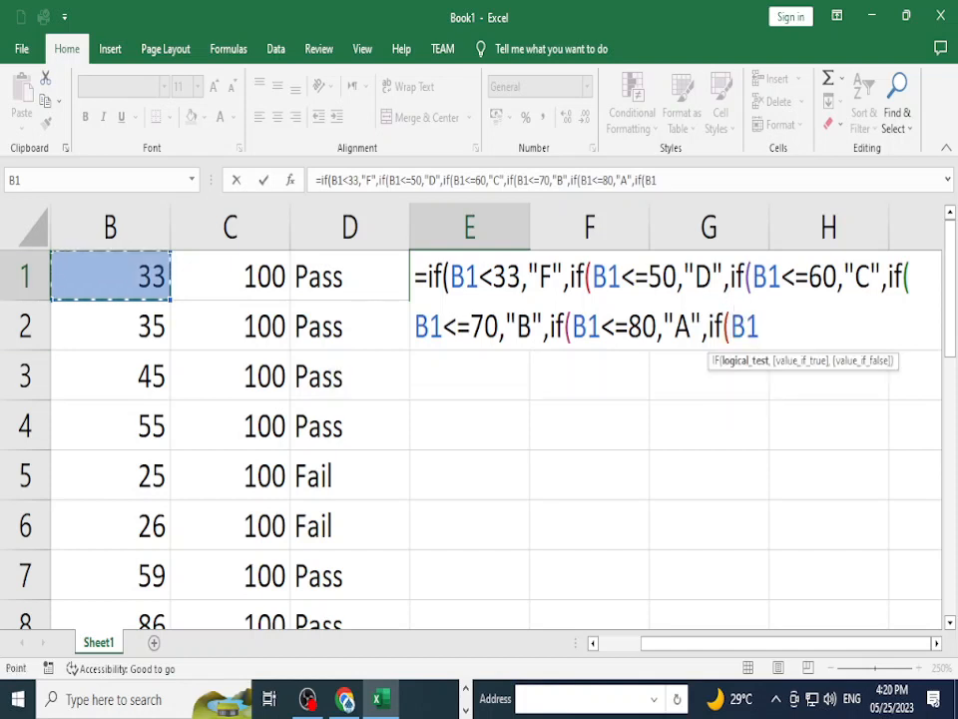
type("<=")
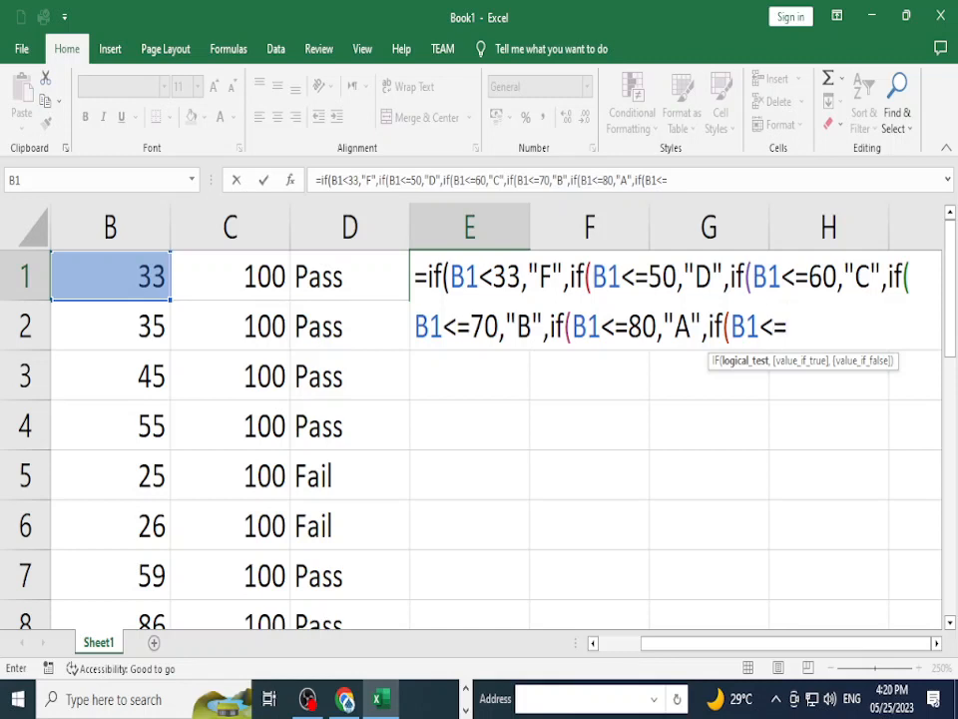
type("100")
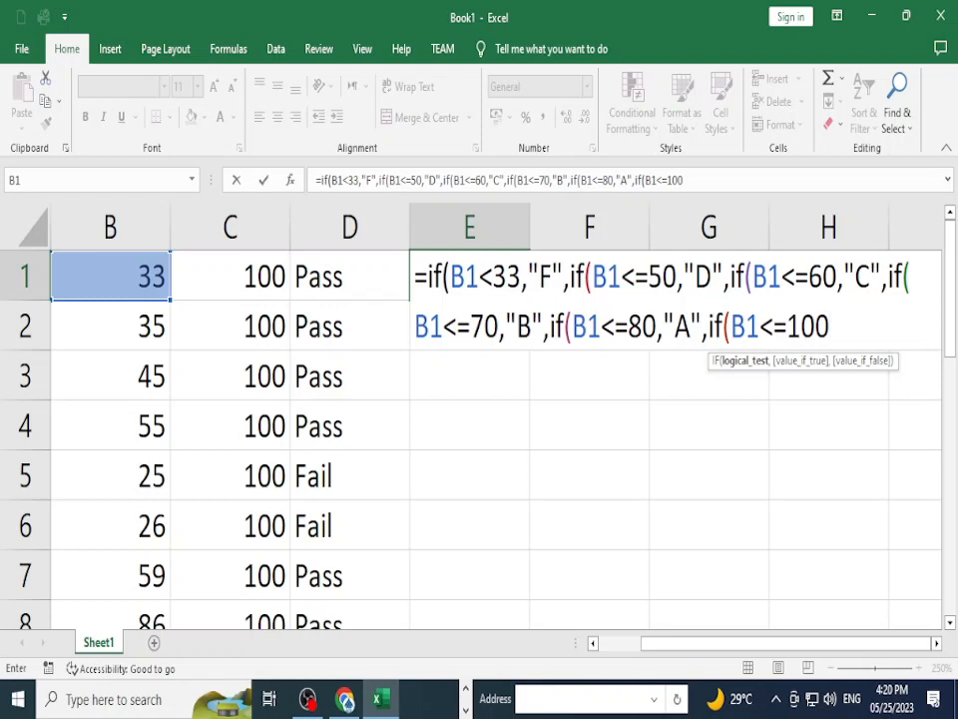
type(",\"")
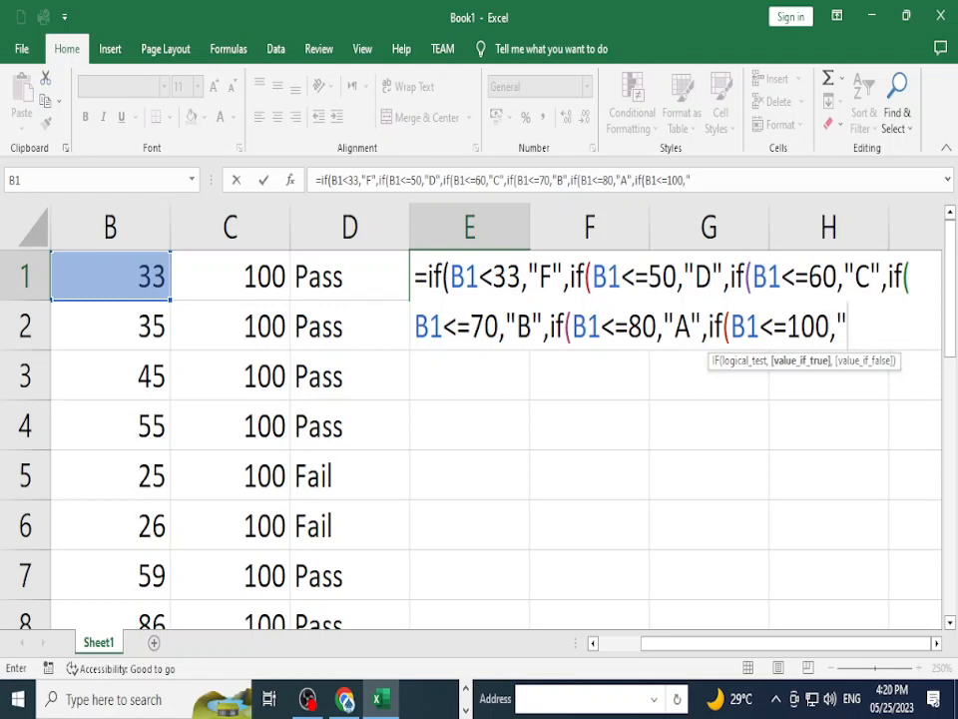
type("A1\"")
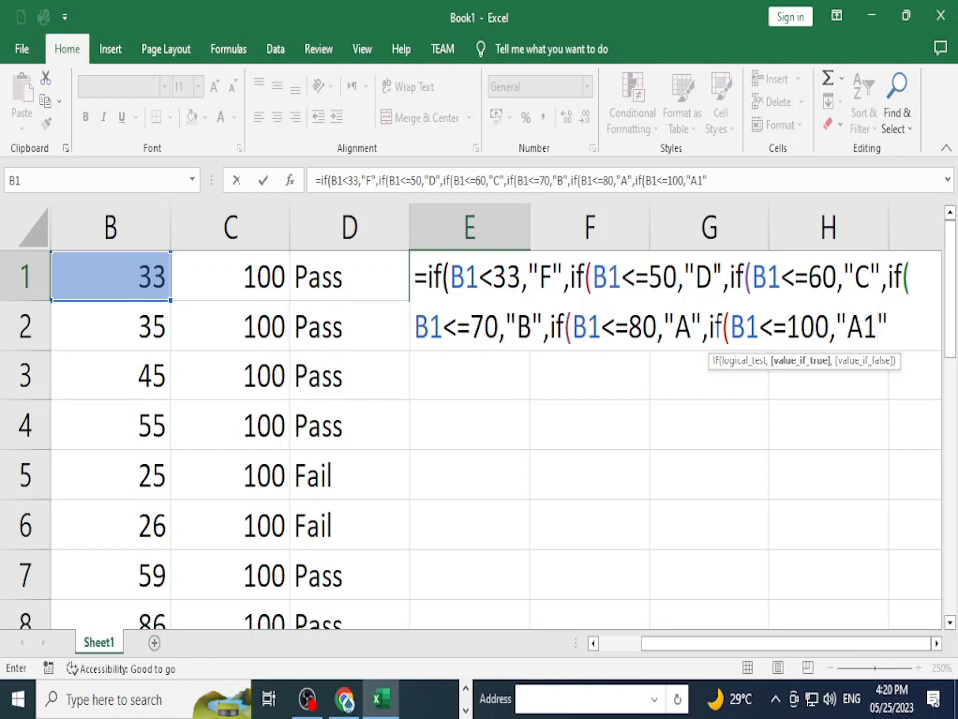
- Finish E1's nested IF formula with "Error" as the final value if false and close all six IFs
type(",")
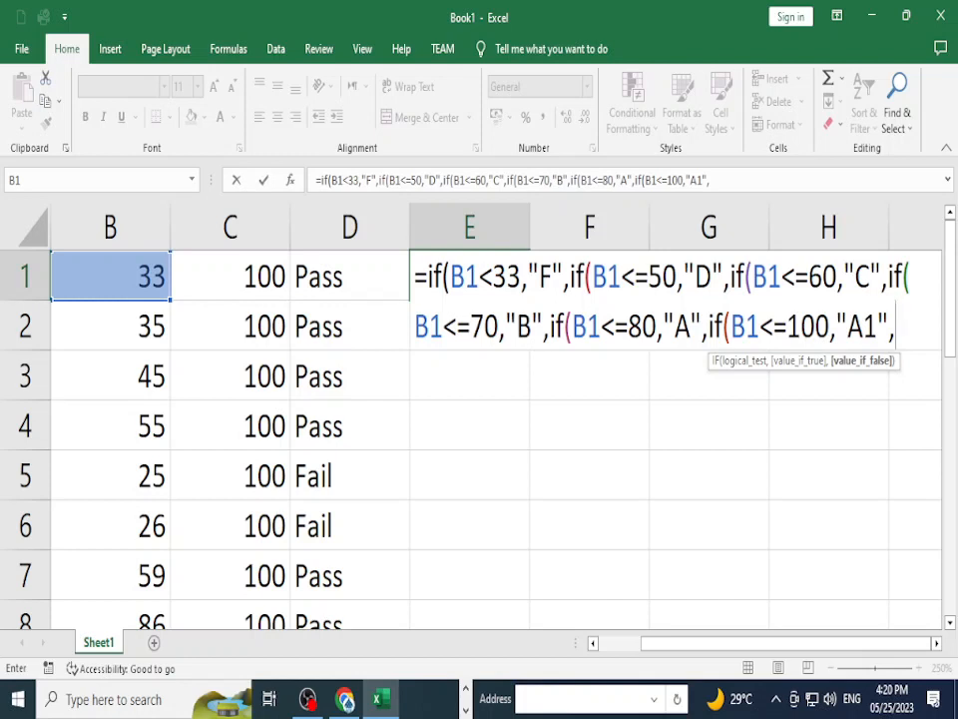
type("\"")
type("Error\"")
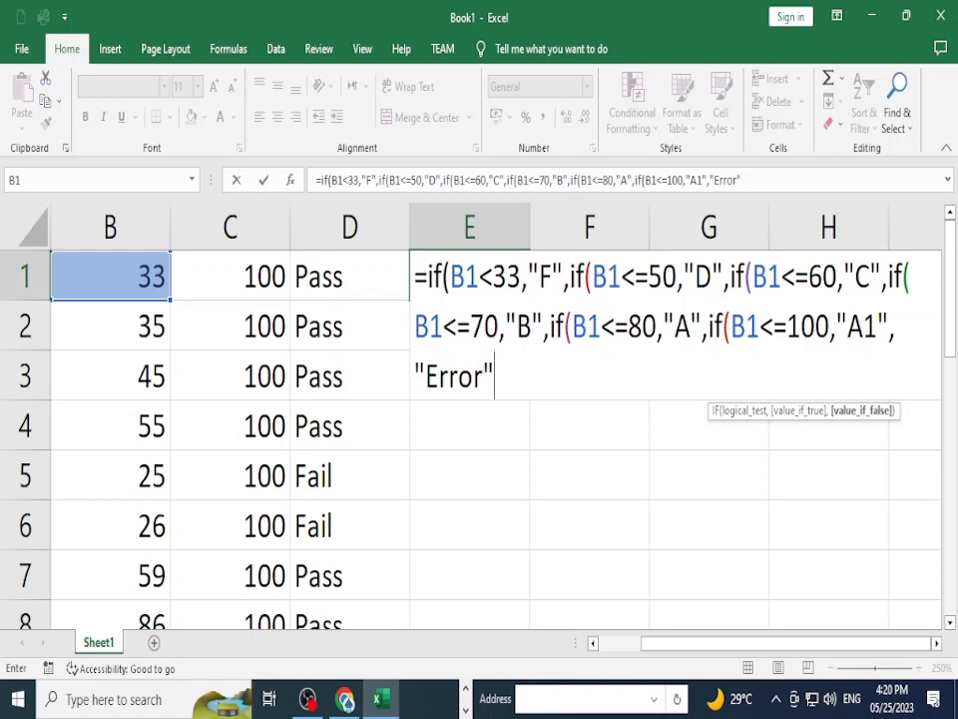
type(")")
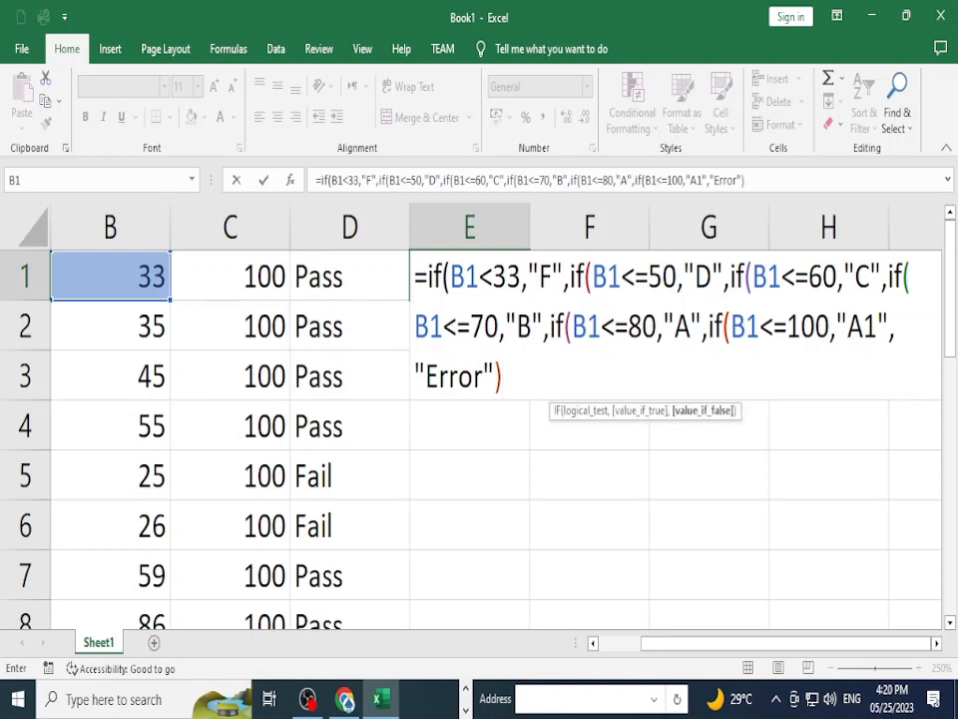
type(")")
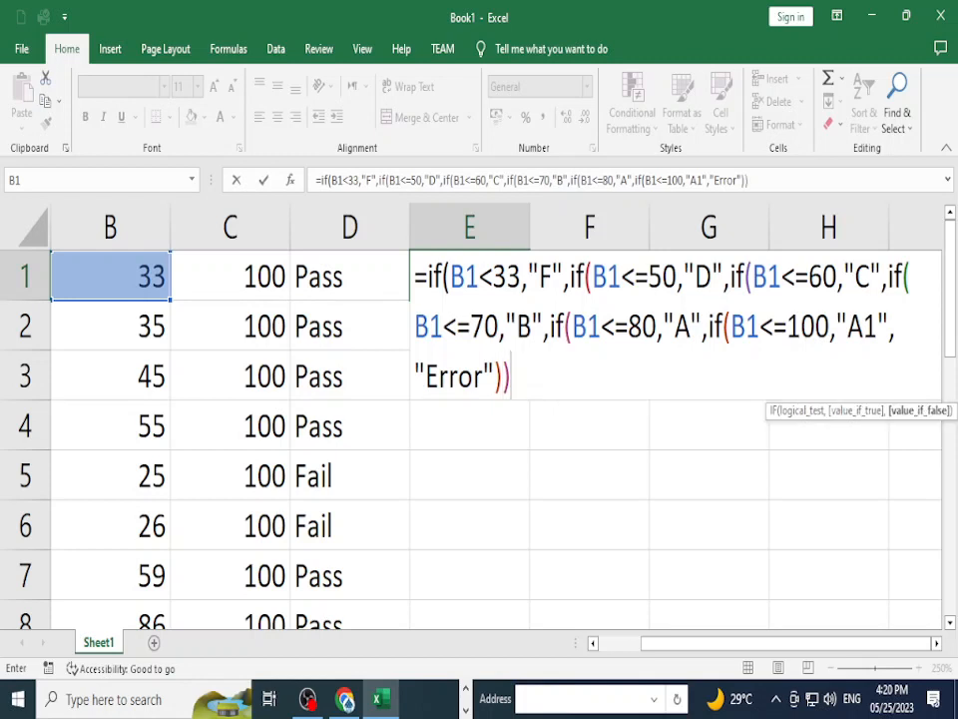
type("))")
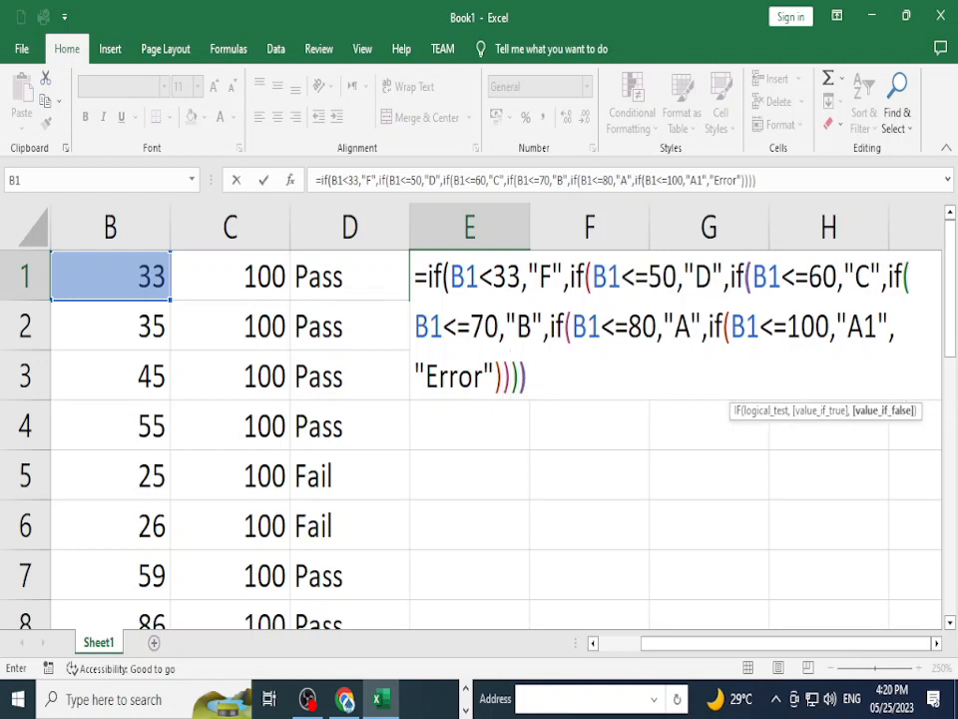
type("))")
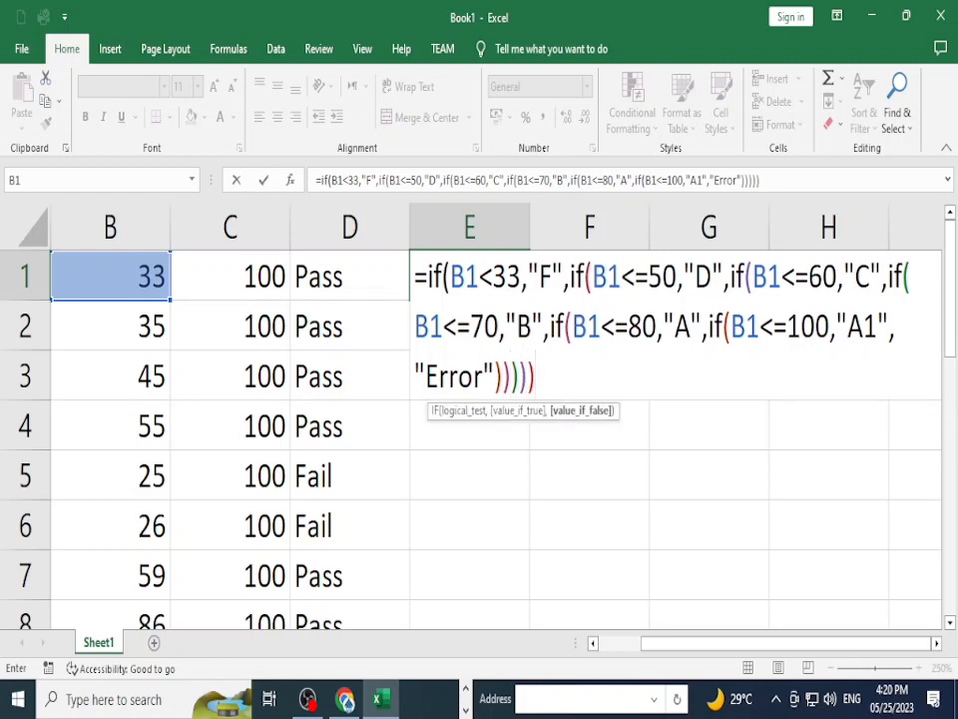
key("Return")
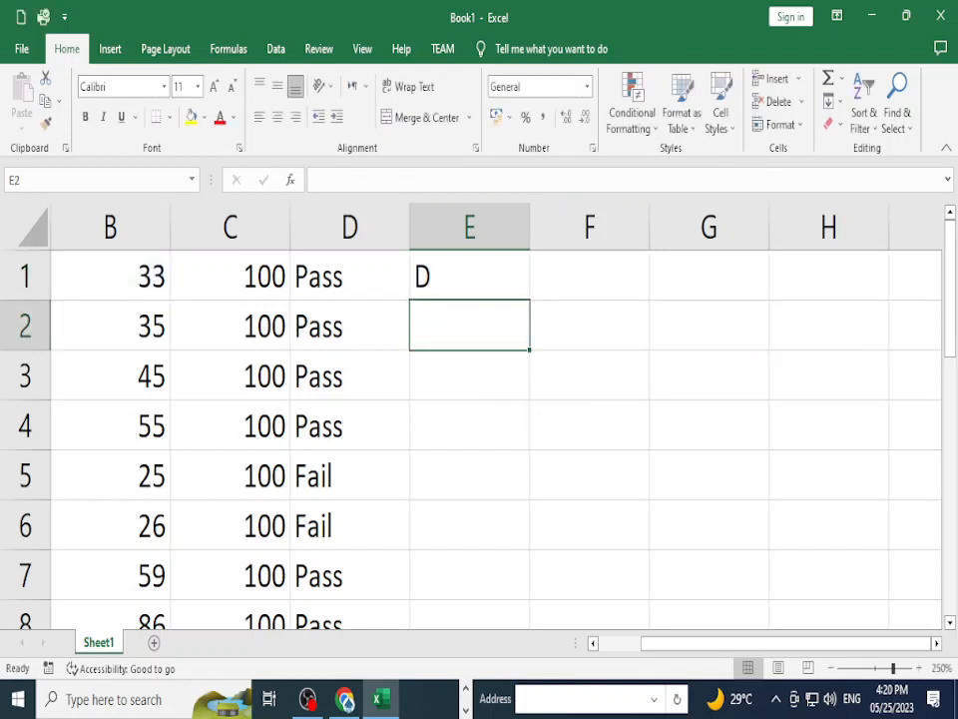
- Test E1's grading formula by setting B1 to 10, 33 and 50 in turn
left_click(110, 277)
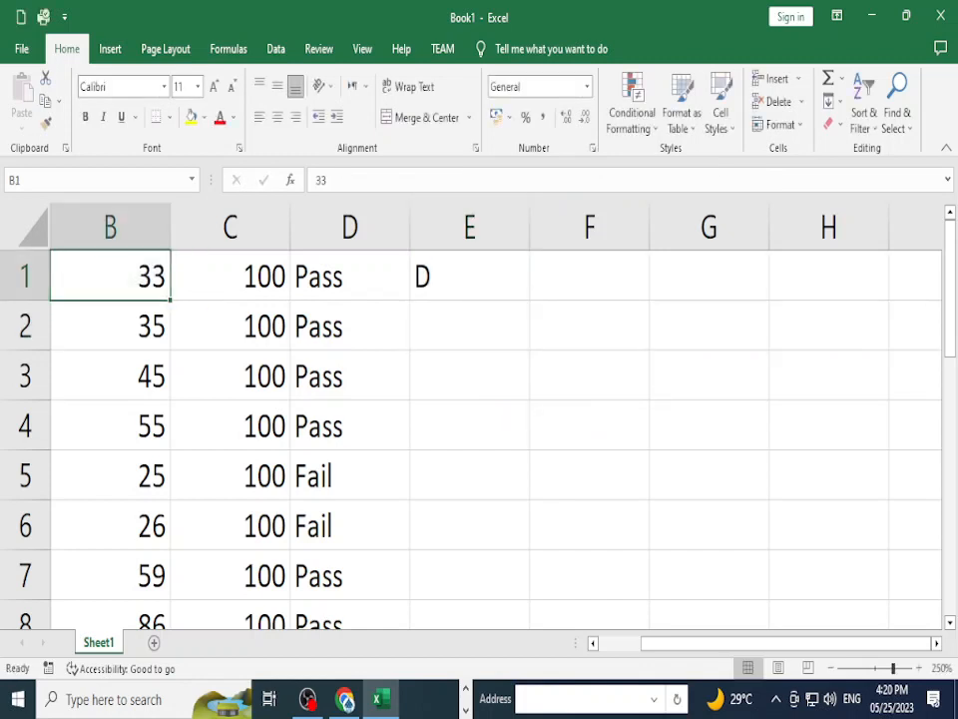
type("10")
key("Return")
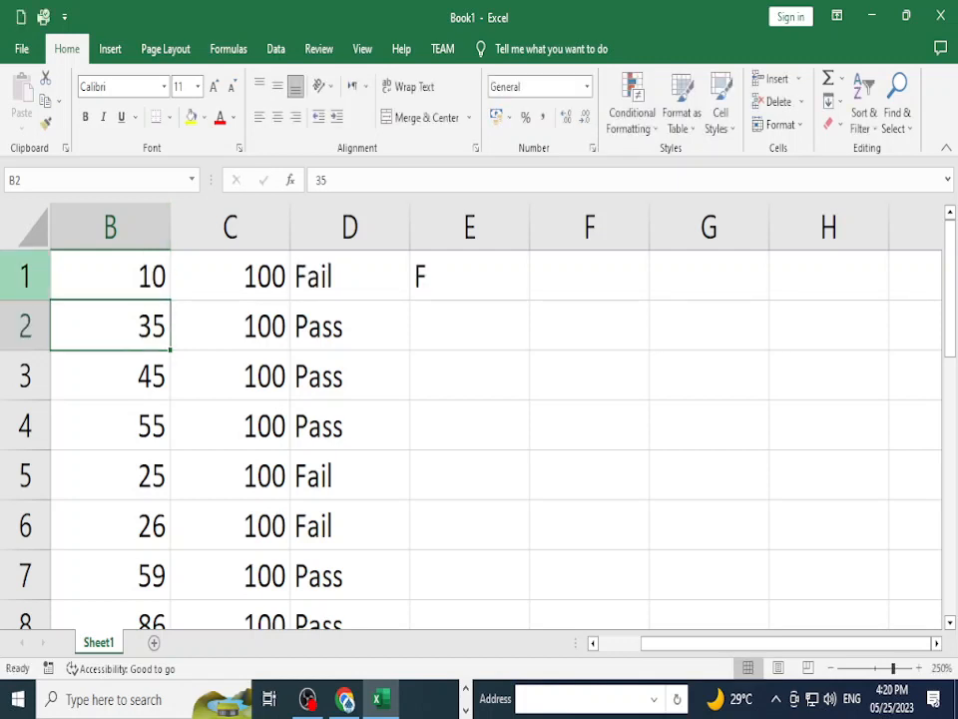
left_click(110, 277)
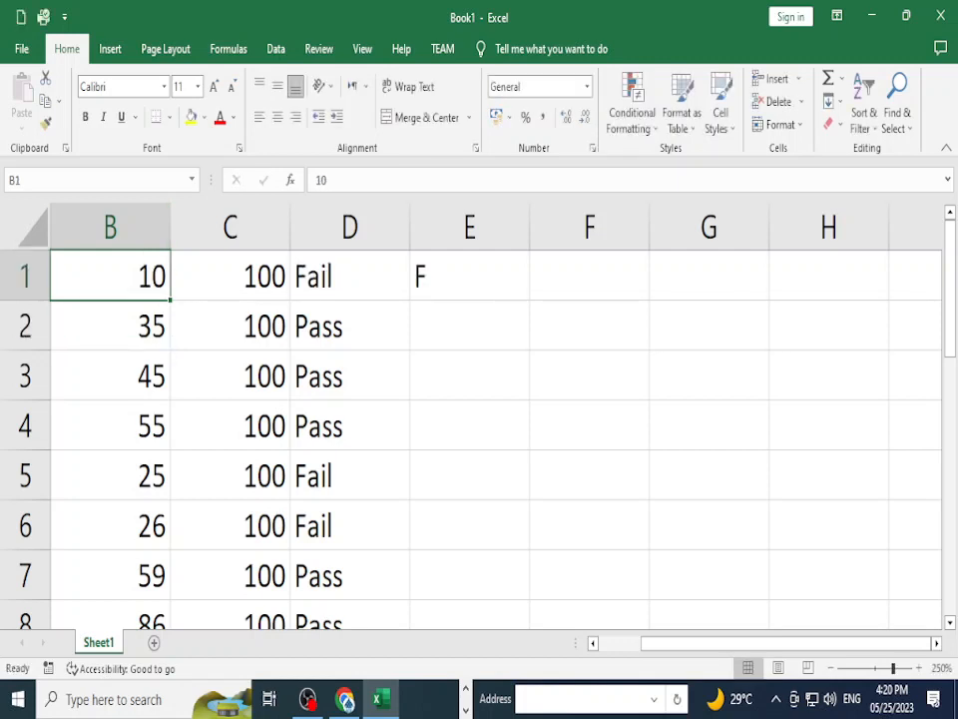
type("33")
key("Return")
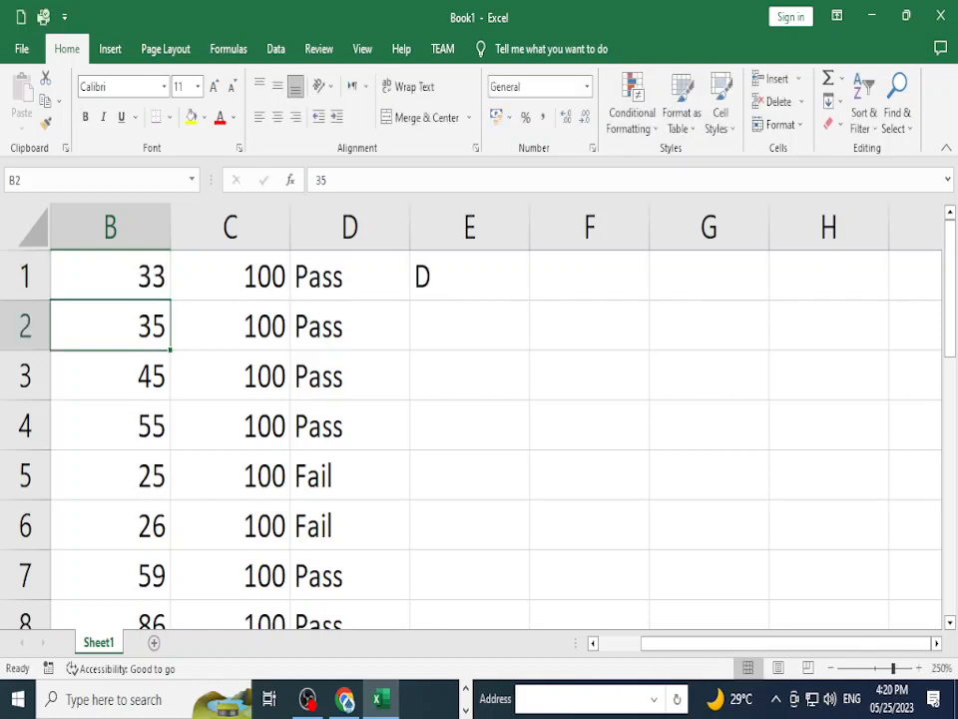
left_click(109, 276)
type("50")
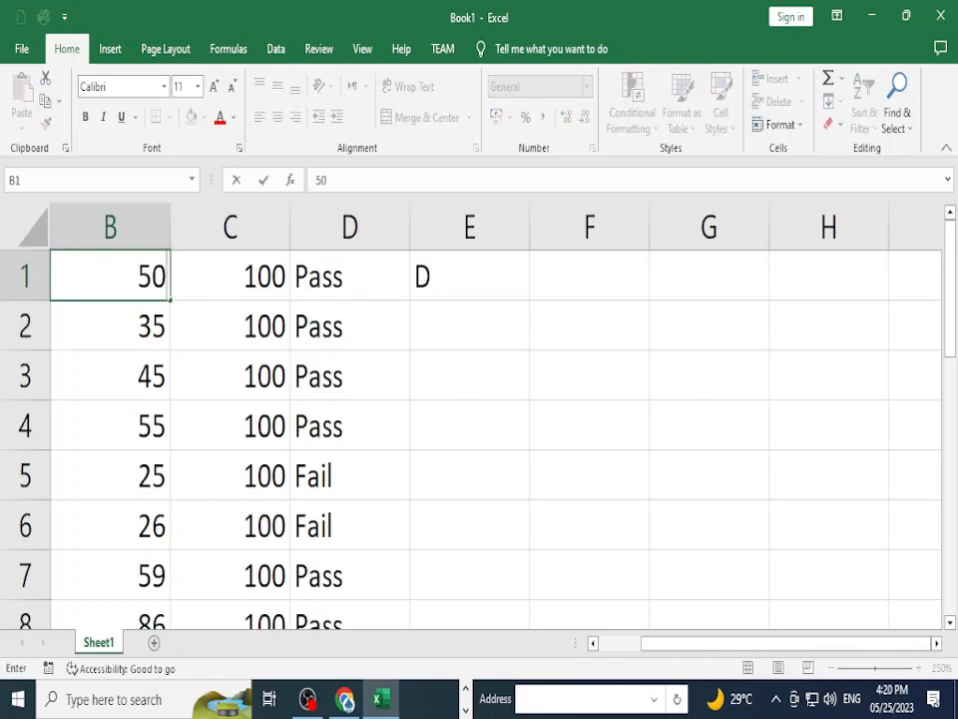
key("Return")
- Test the C grade range by setting B1 to 51, 59 and 60 in turn
left_click(110, 276)
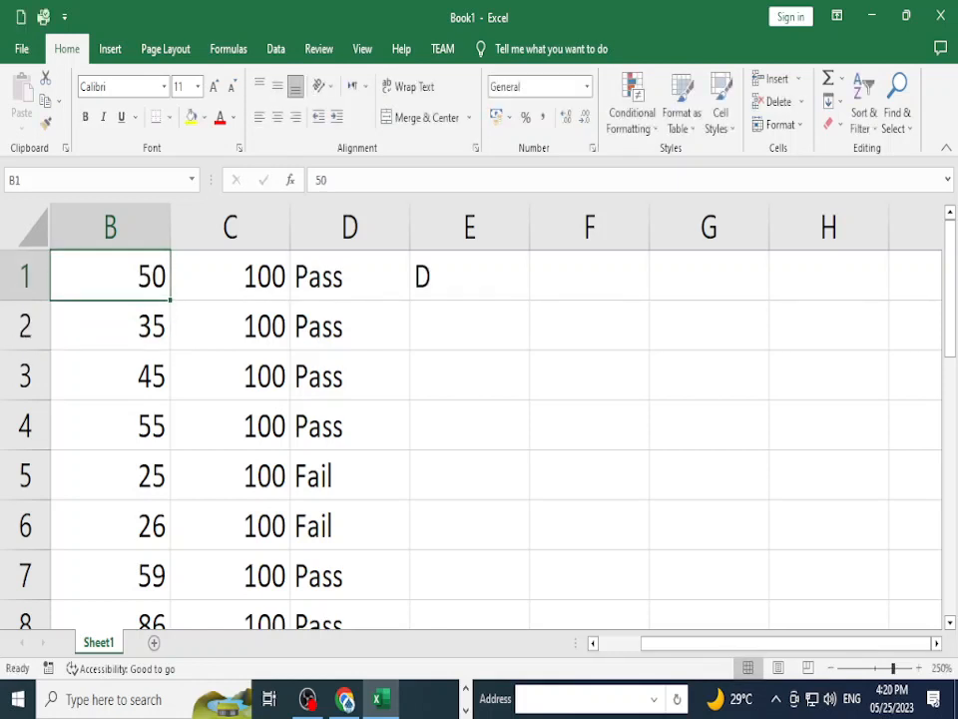
type("51")
key("Return")
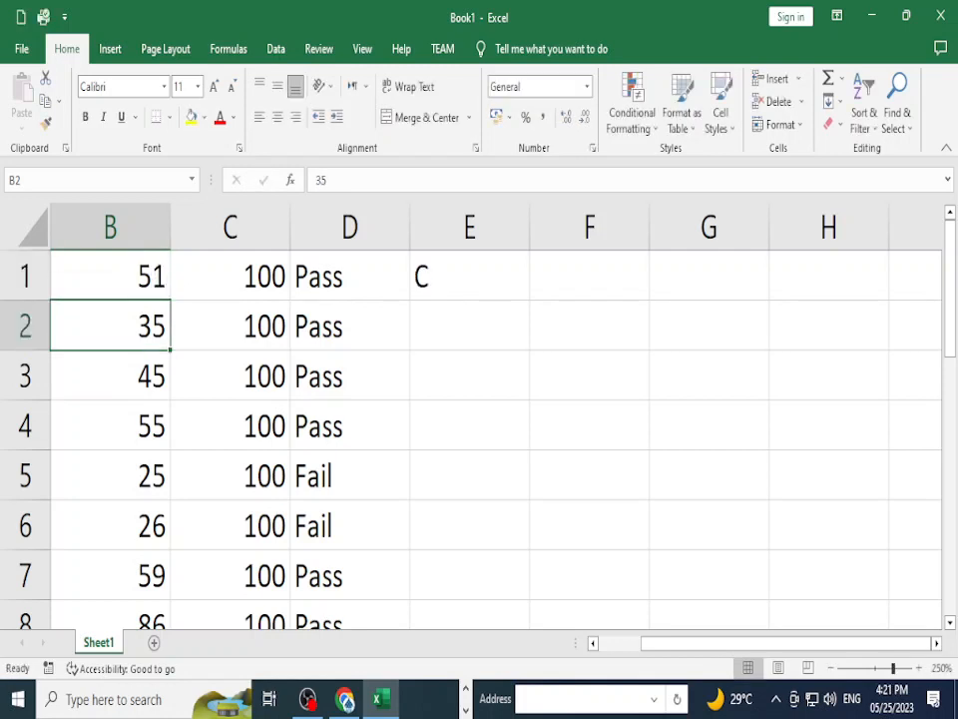
left_click(110, 277)
type("59")
key("Return")
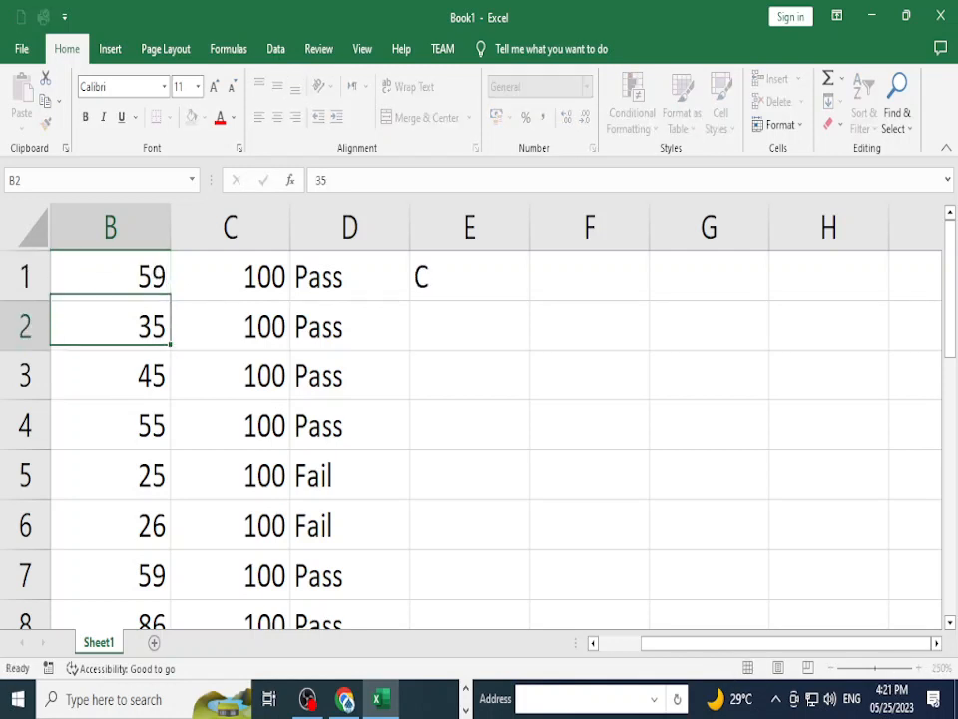
left_click(110, 277)
type("60")
key("Return")
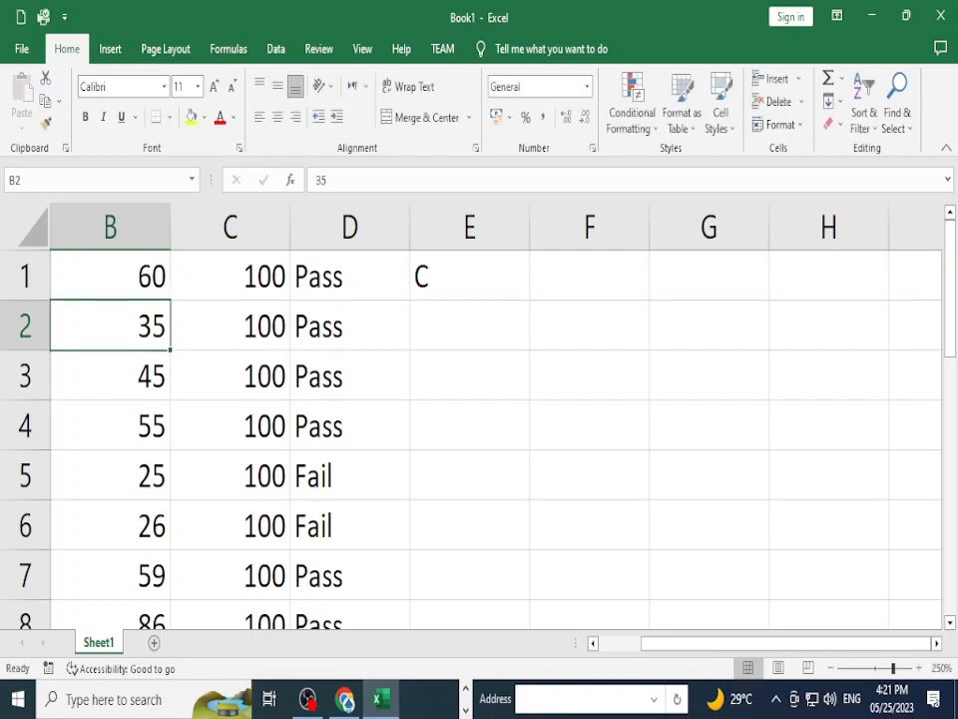
- Test further marks in B1 by entering 61, 700 and 70 in turn
left_click(110, 277)
type("61")
key("Return")
left_click(110, 276)
type("700")
key("Return")
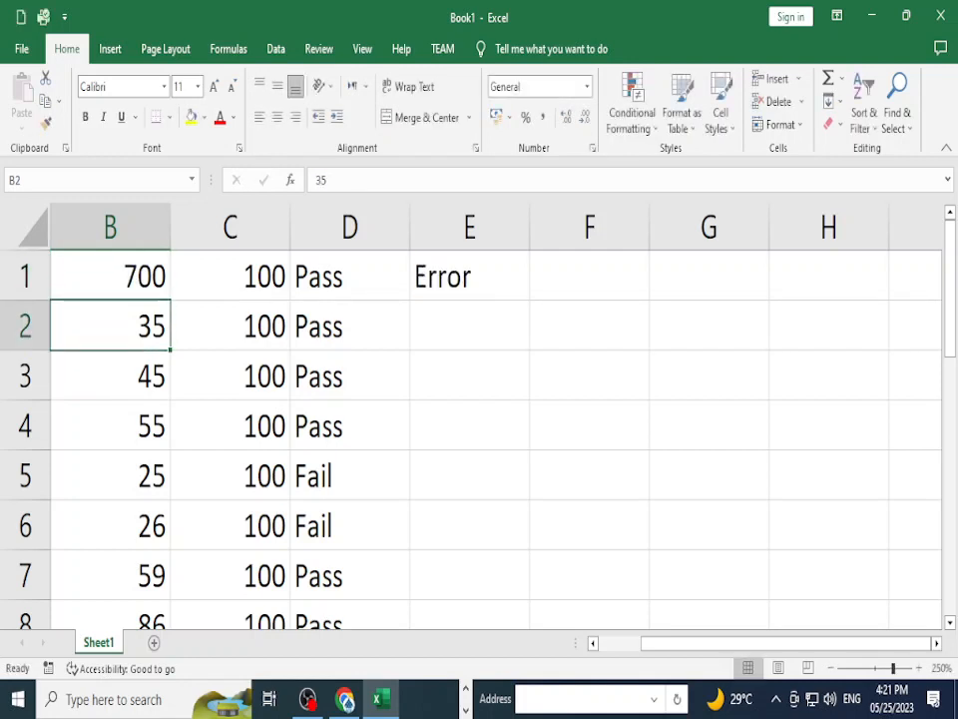
left_click(109, 277)
key("BackSpace")
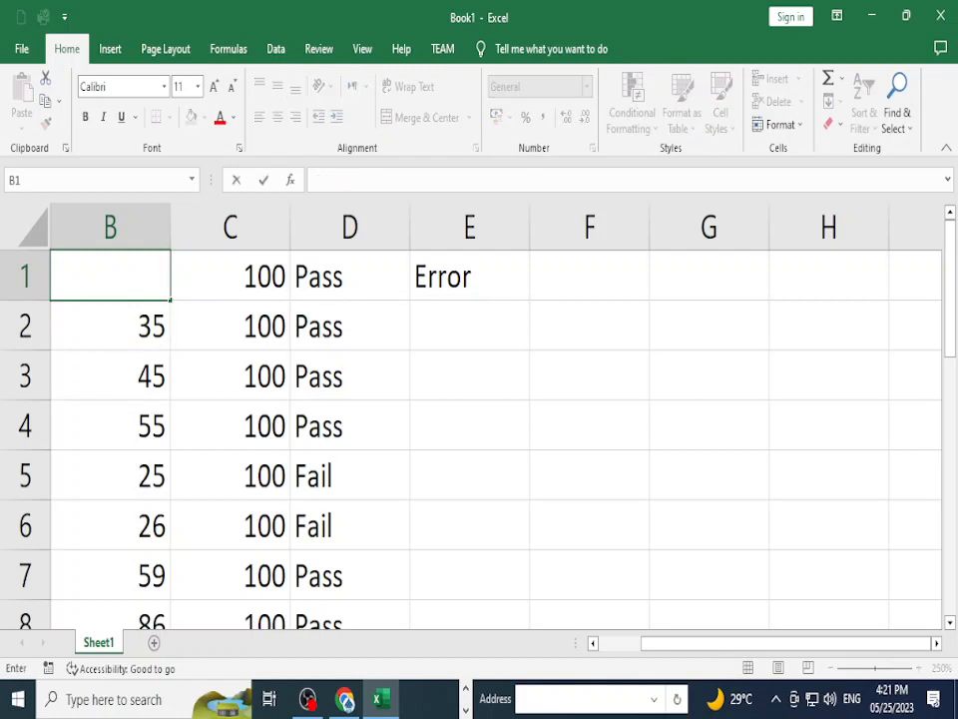
type("70")
key("Return")
- Test the A grade range by setting B1 to 71 and 80 in turn
double_click(110, 276)
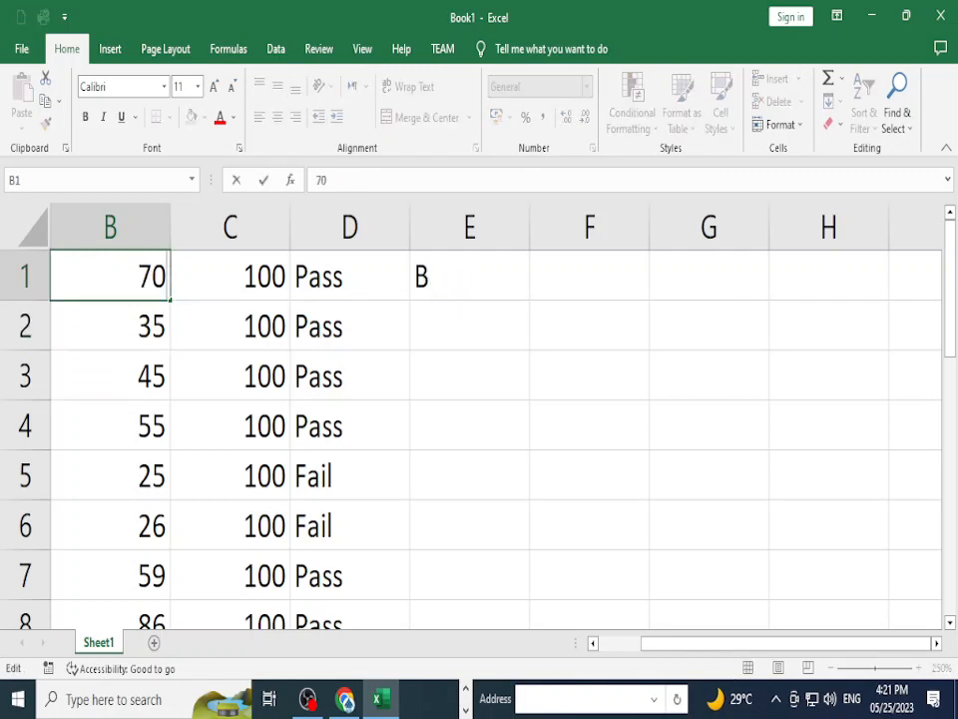
key("BackSpace")
type("1")
key("Return")
double_click(109, 276)
key("BackSpace")
key("BackSpace")
type("80")
key("Return")
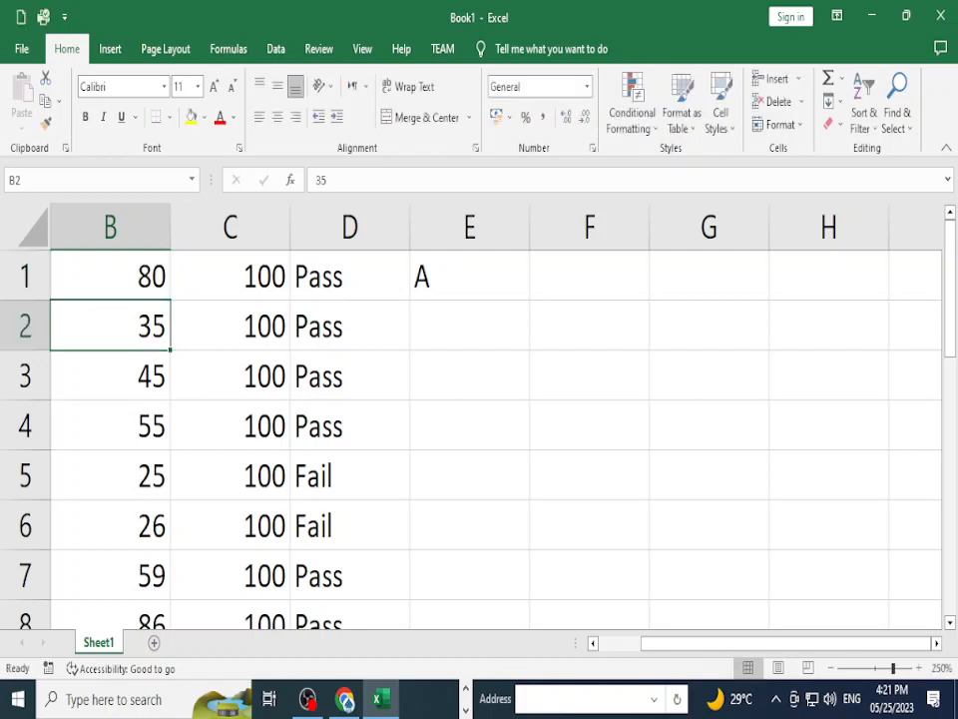
left_click(110, 277)
key("F2")
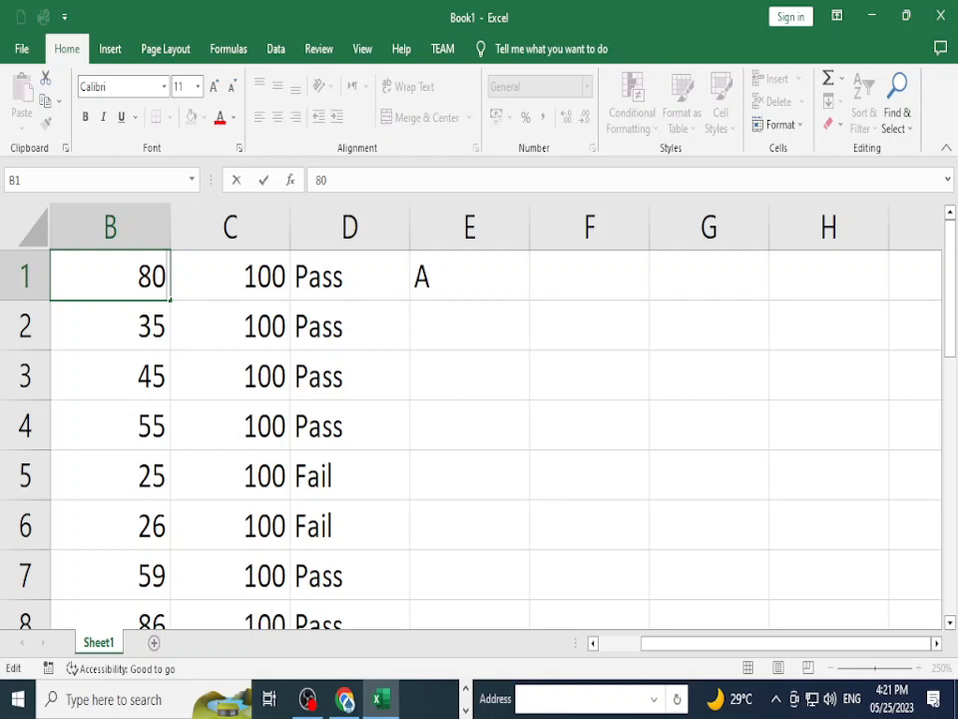
- Change the D, C, B and A tests in E1's formula to B1<50, B1<60, B1<70 and B1<80, keeping B1<=100 for A1
double_click(470, 276)
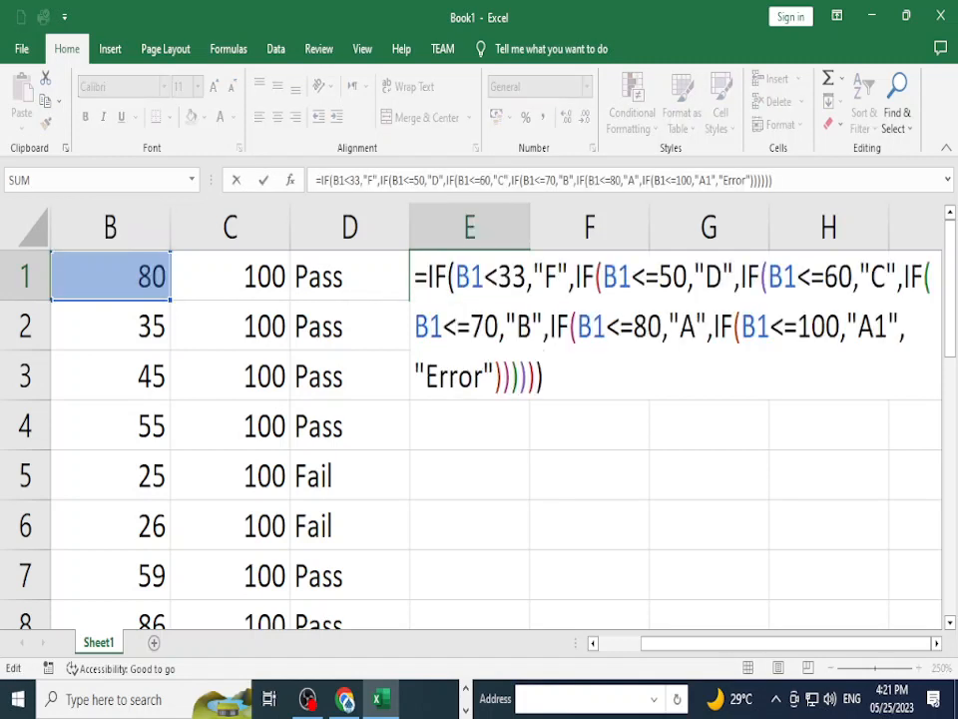
left_click(470, 326)
key("BackSpace")
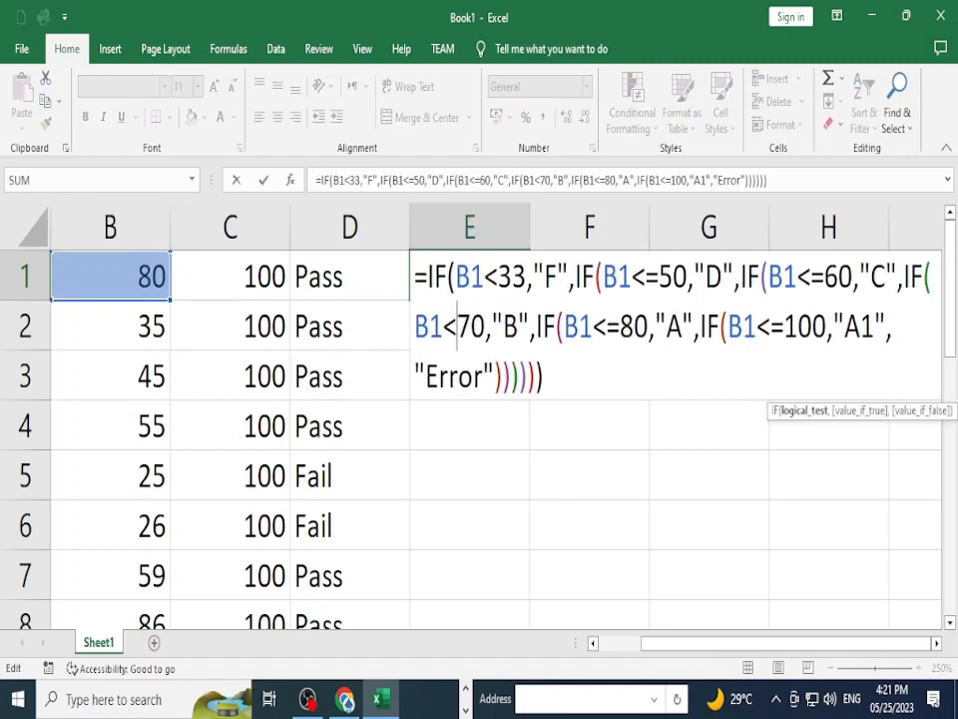
left_click(784, 326)
key("BackSpace")
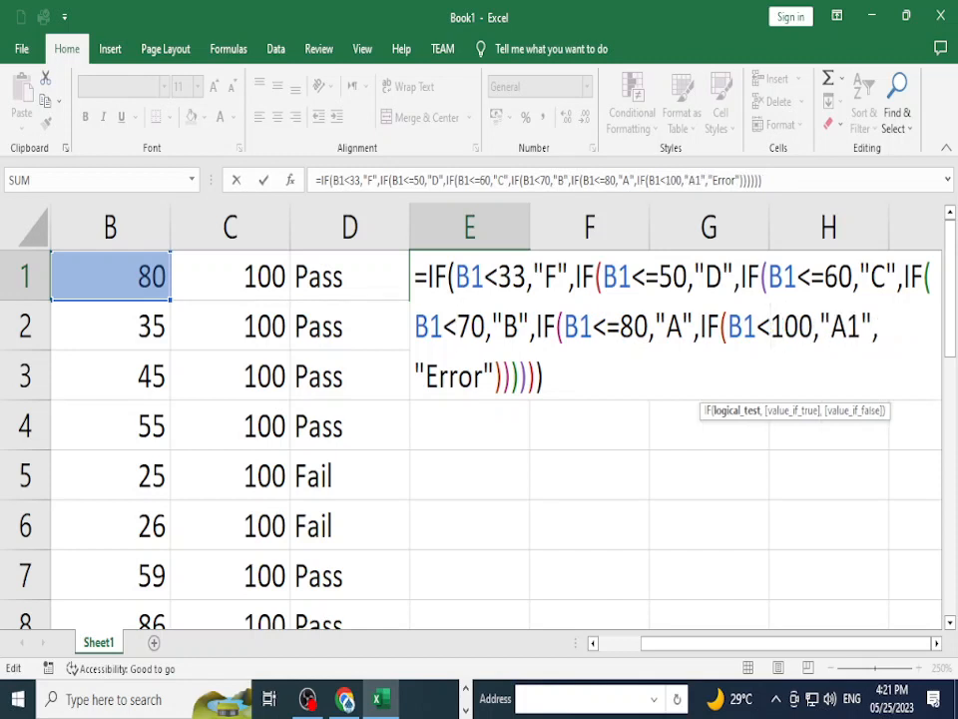
type("=")
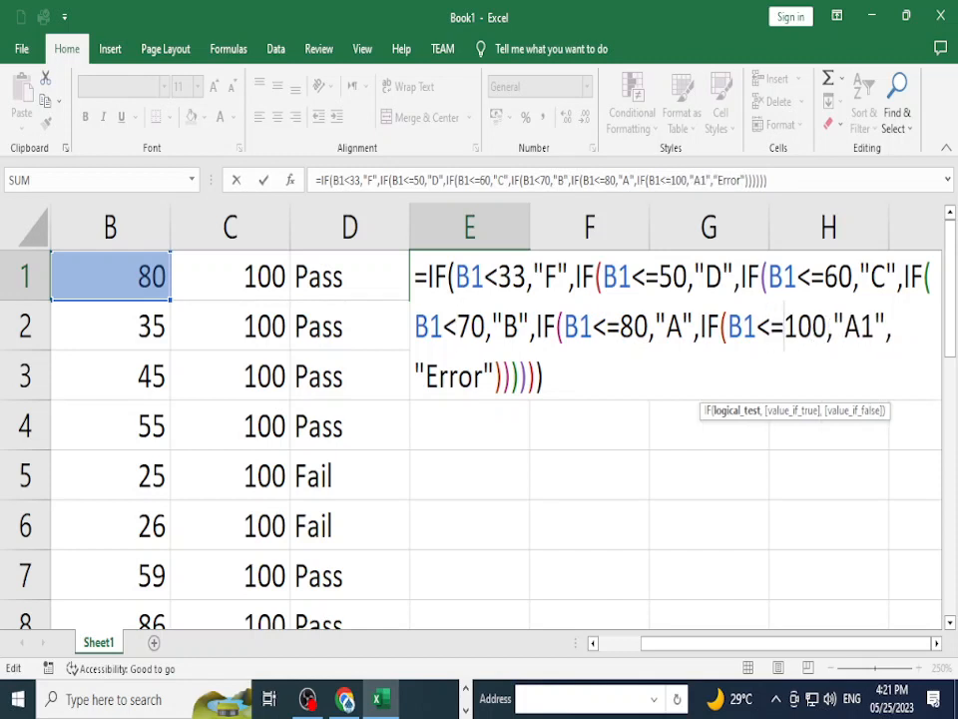
left_click(620, 327)
key("BackSpace")
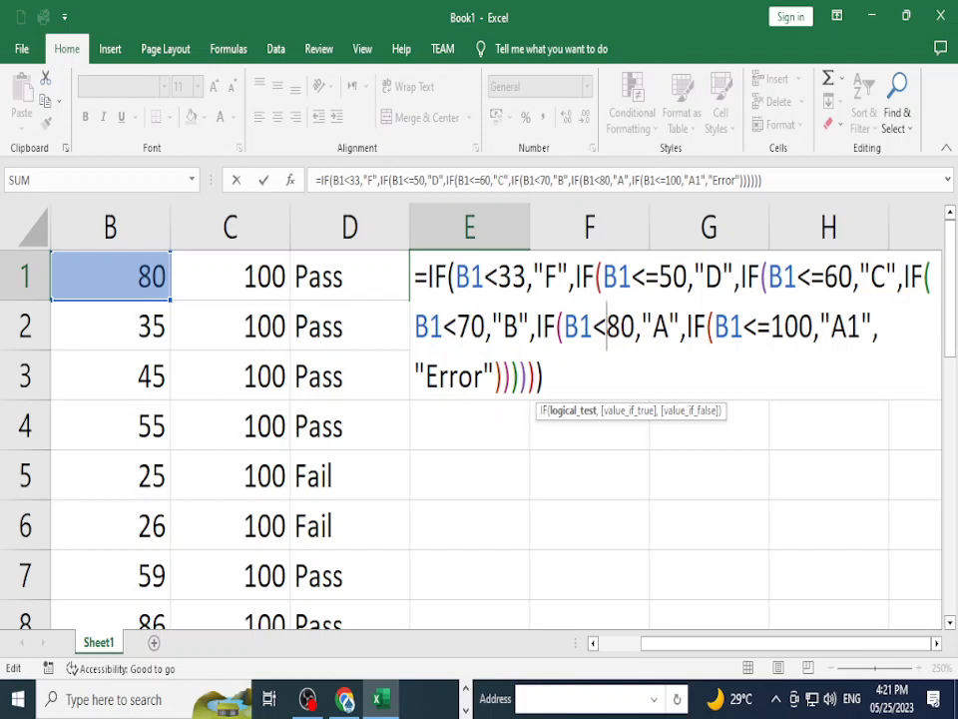
left_click(827, 276)
key("BackSpace")
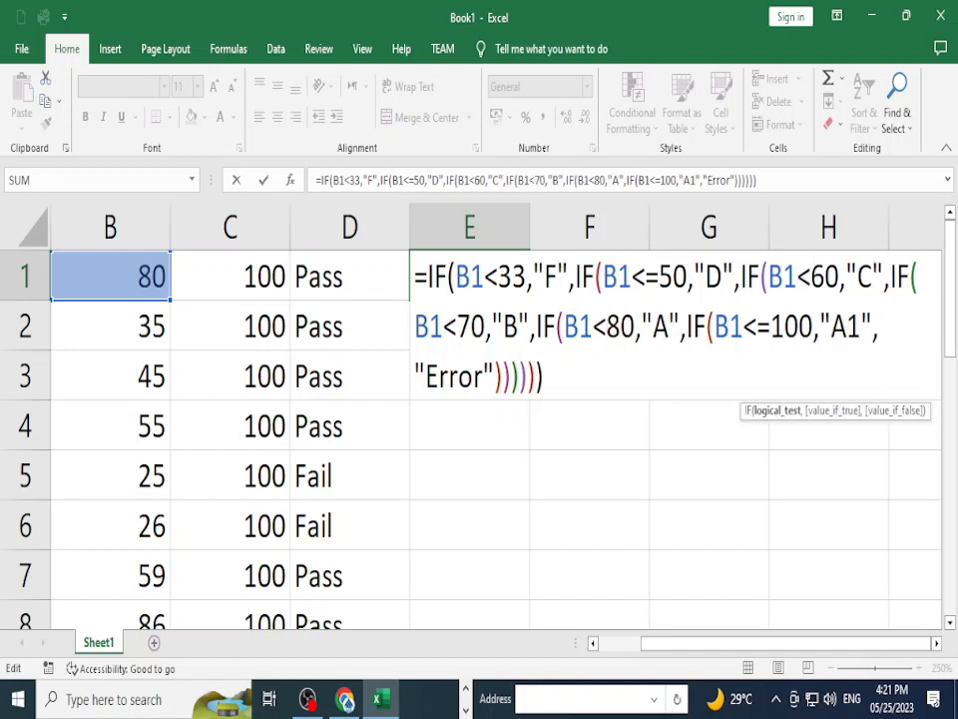
left_click(645, 277)
key("BackSpace")
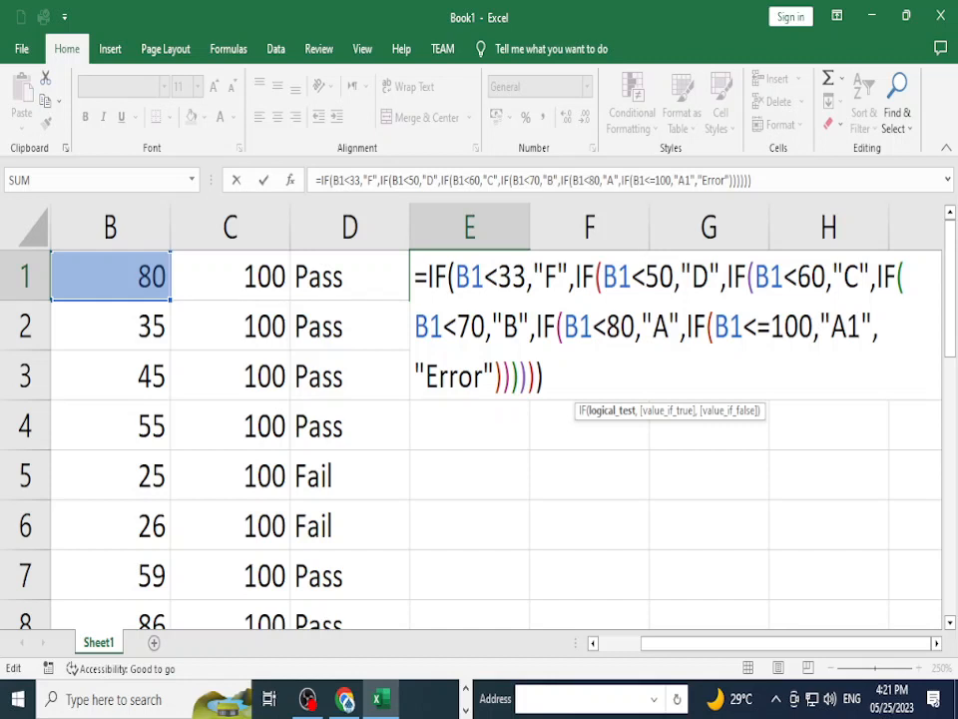
key("Return")
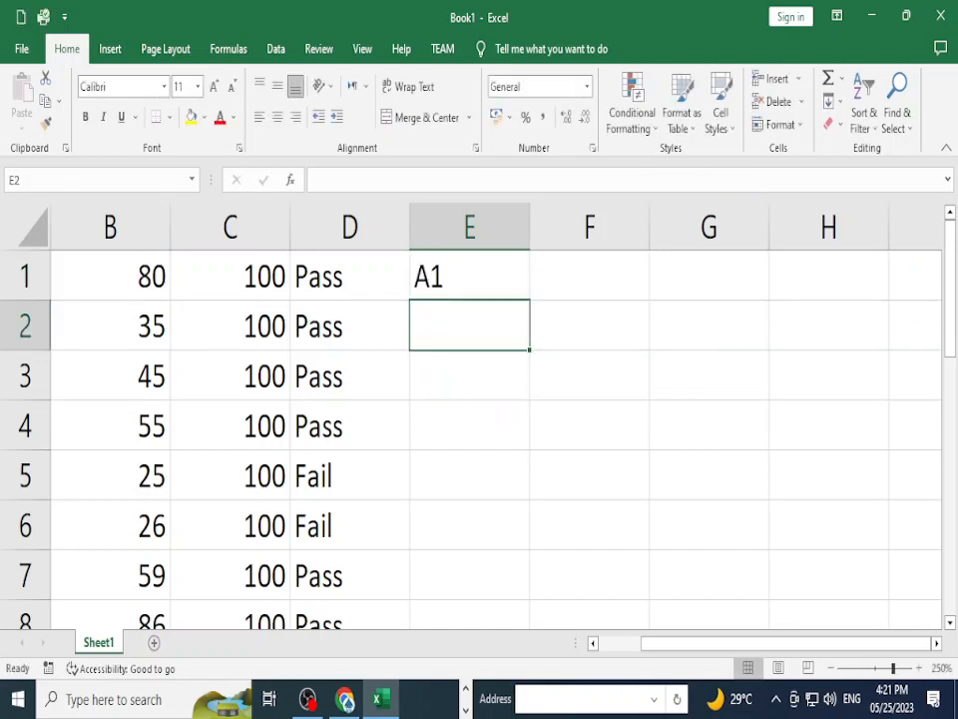
- Test the upper limit of the grading formula by setting B1 to 99, 100 and 101 in turn
left_click(110, 277)
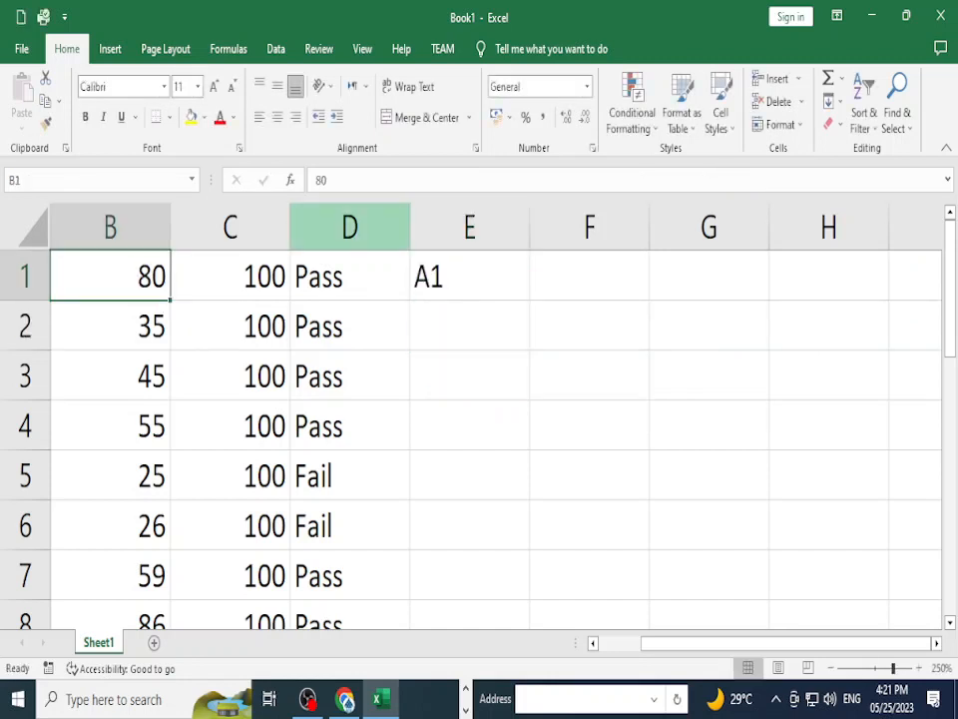
type("99")
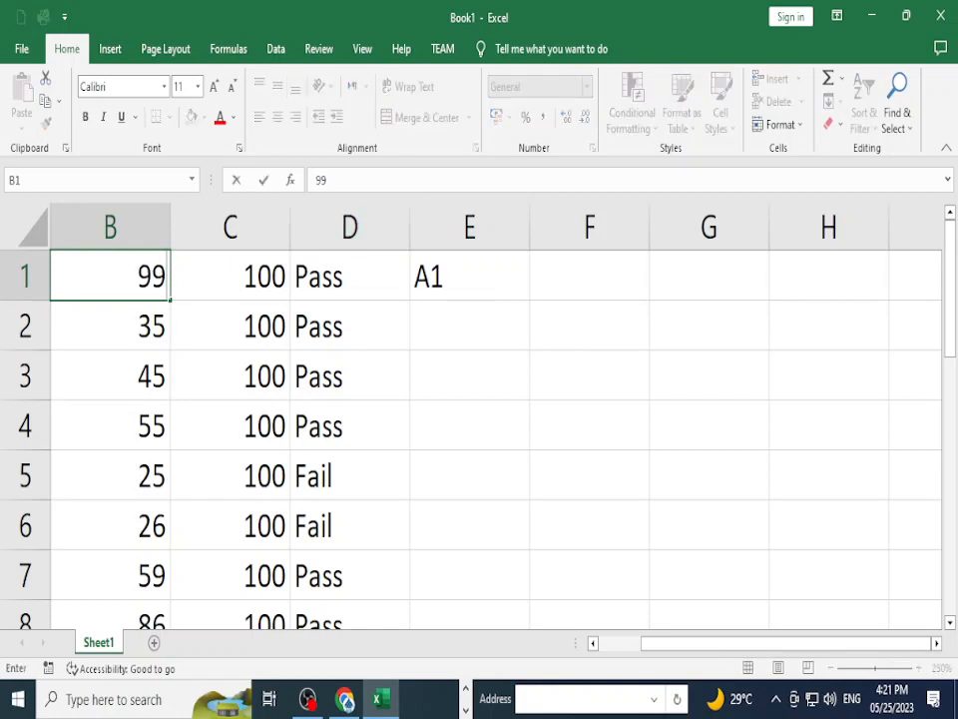
key("Return")
key("Up")
type("100")
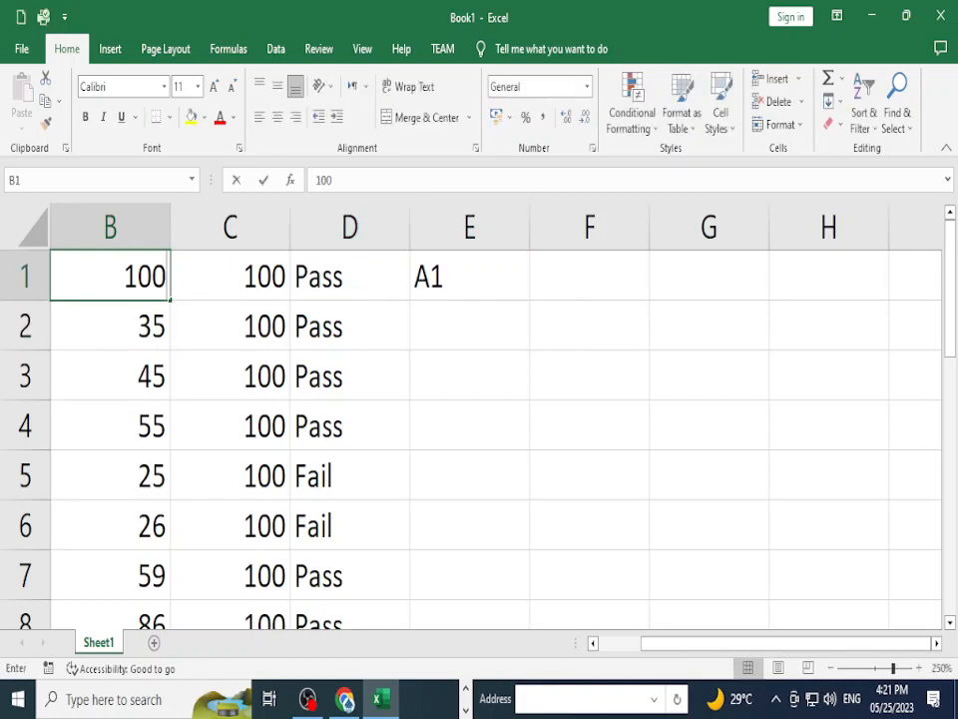
key("Return")
key("Up")
type("101")
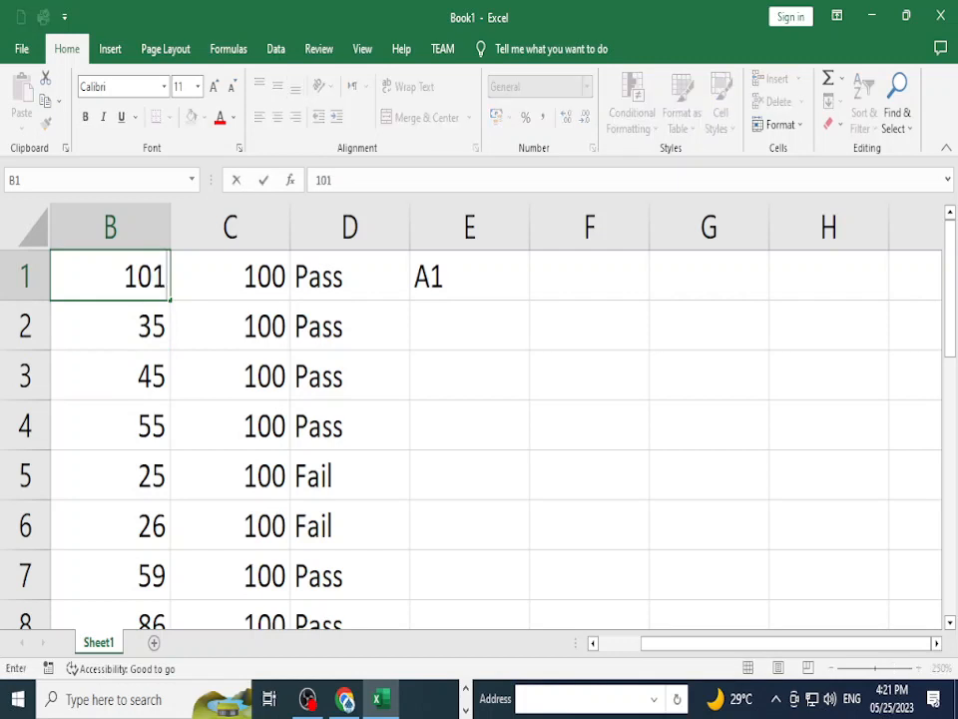
key("Return")
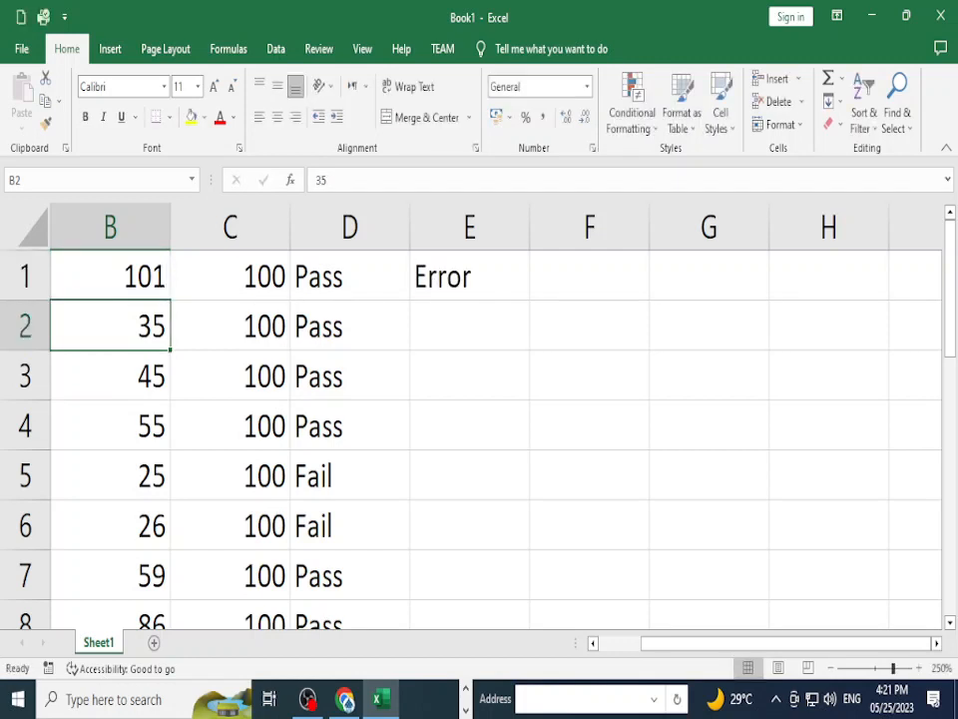
key("Right")
key("Right")
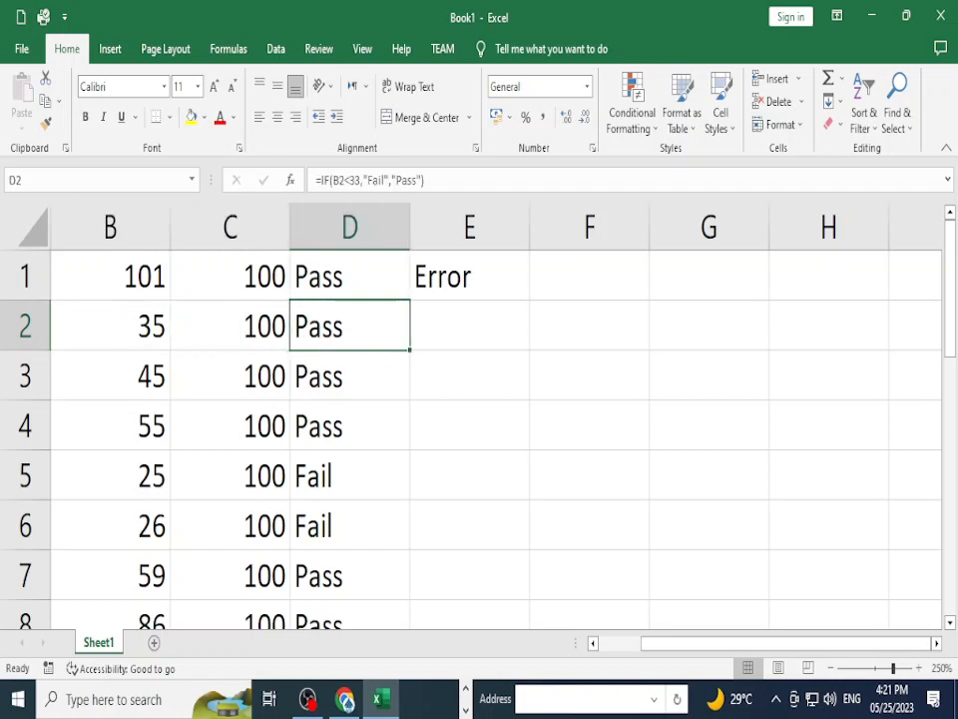
- Remove the "Error" value-if-false argument from the innermost IF of the grading formula in E1
key("Right")
key("Up")
key("F2")
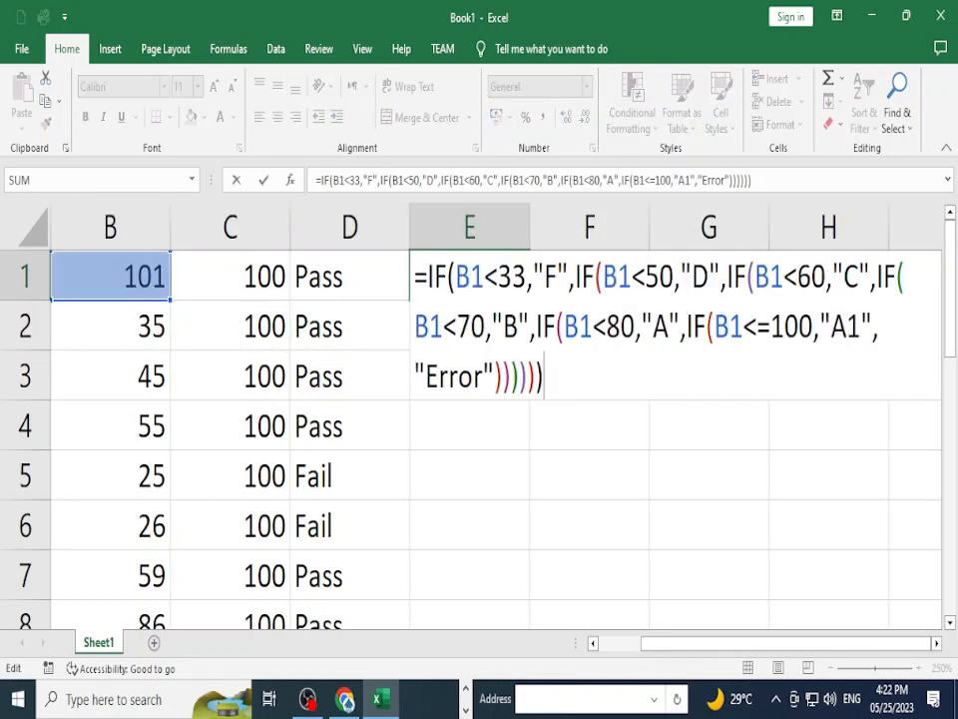
key("Left")
key("Left")
key("Left")
key("Left")
key("Left")
key("Left")
key("Left")
key("Left")
key("shift+Left")
key("shift+Left")
key("shift+Left")
key("shift+Left")
key("shift+Left")
key("shift+Left")
key("shift+Left")
key("shift+Left")
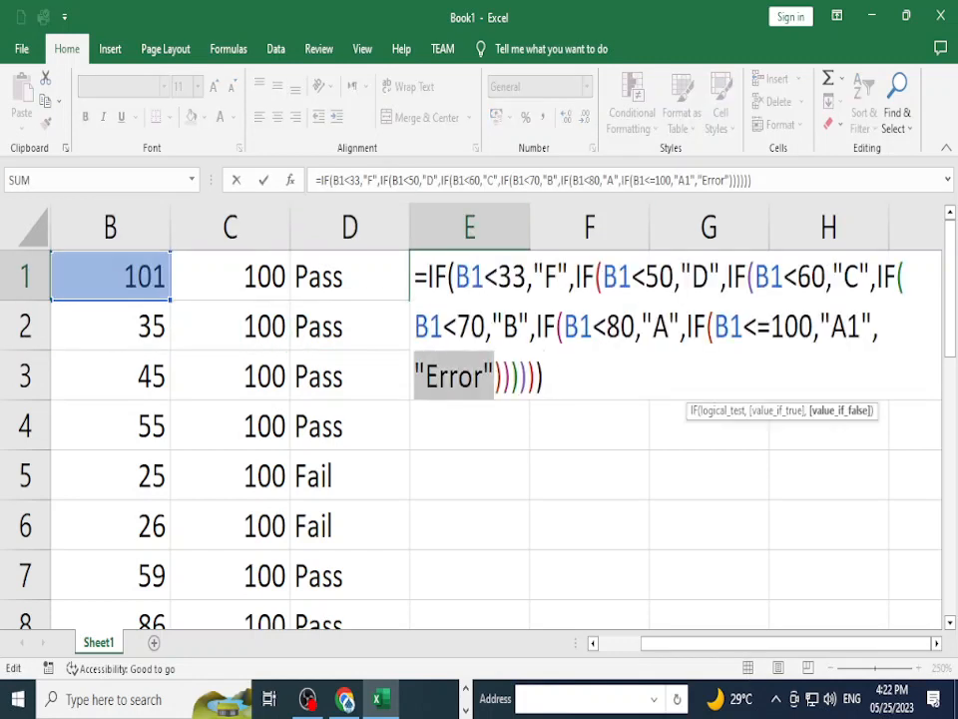
key("BackSpace")
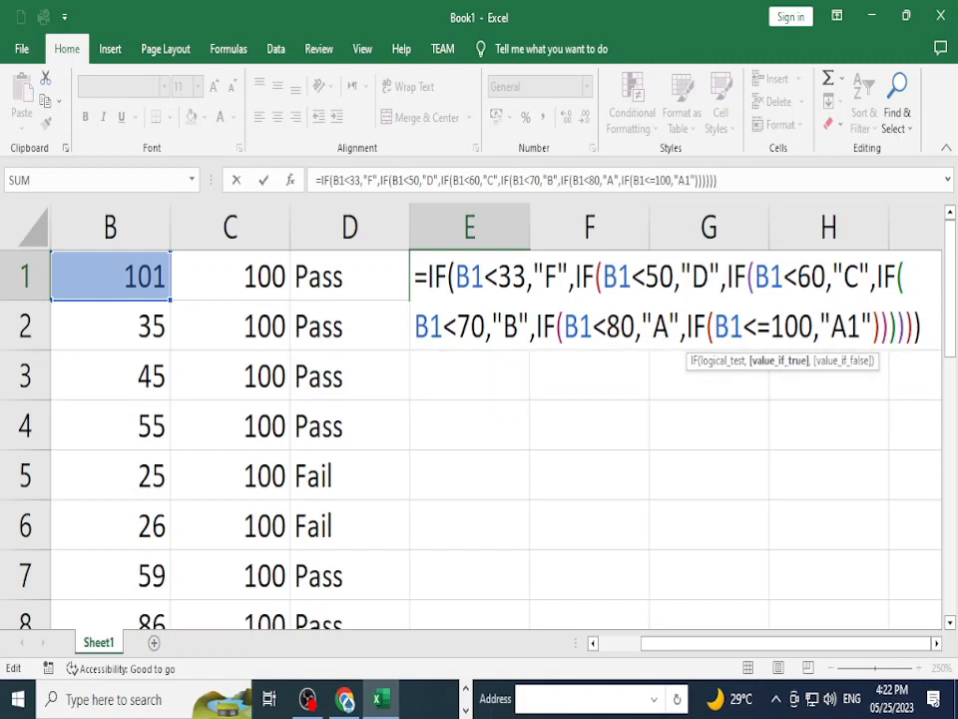
key("Return")
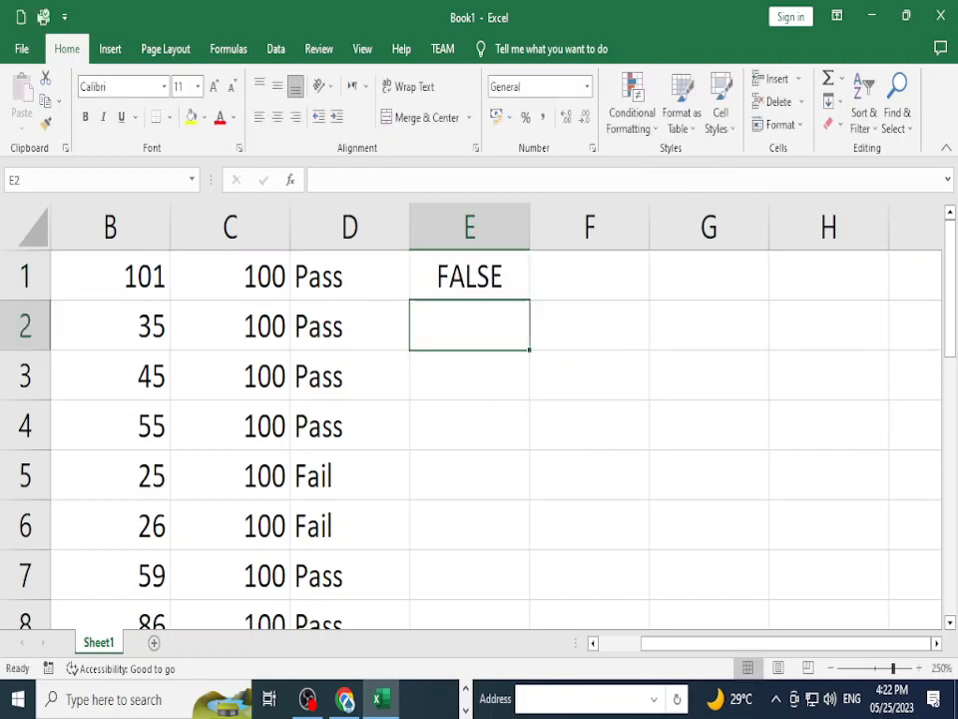
- Add "Barbad Hojayega" as the value if false of E1's innermost IF and autofit column E's width
key("Up")
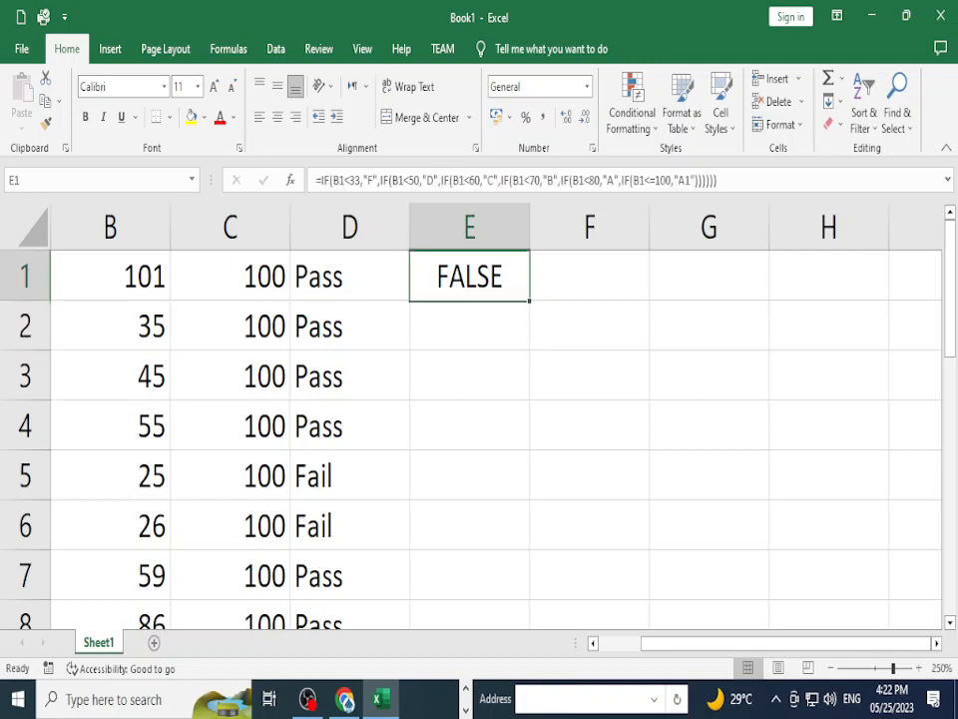
key("F2")
key("Left")
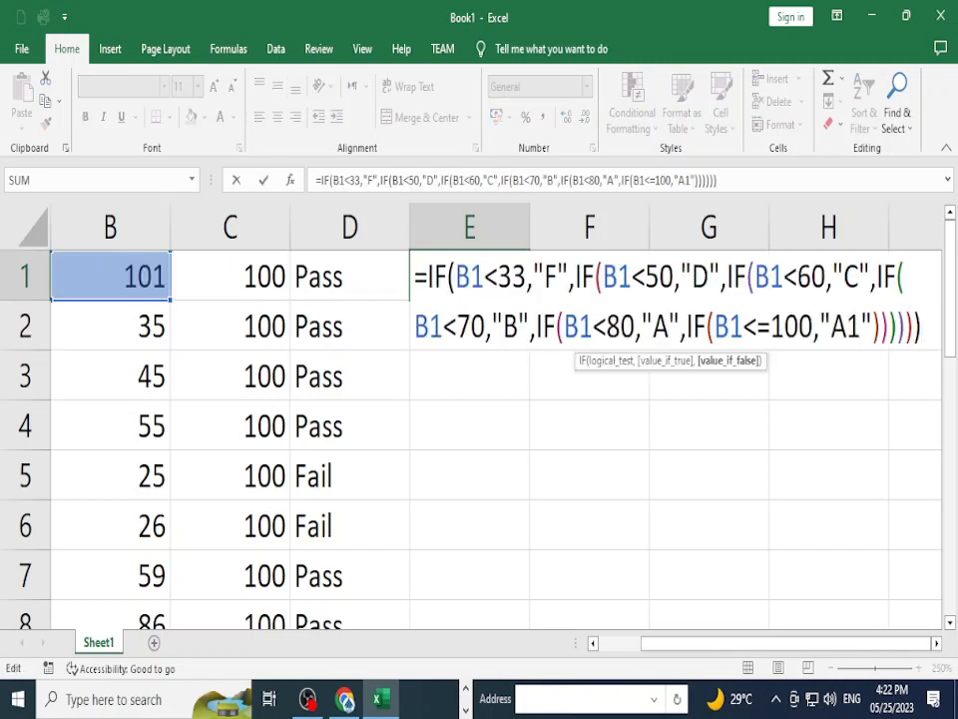
key("Left")
key("Left")
key("Left")
key("Left")
type(",\"A1\",\"")
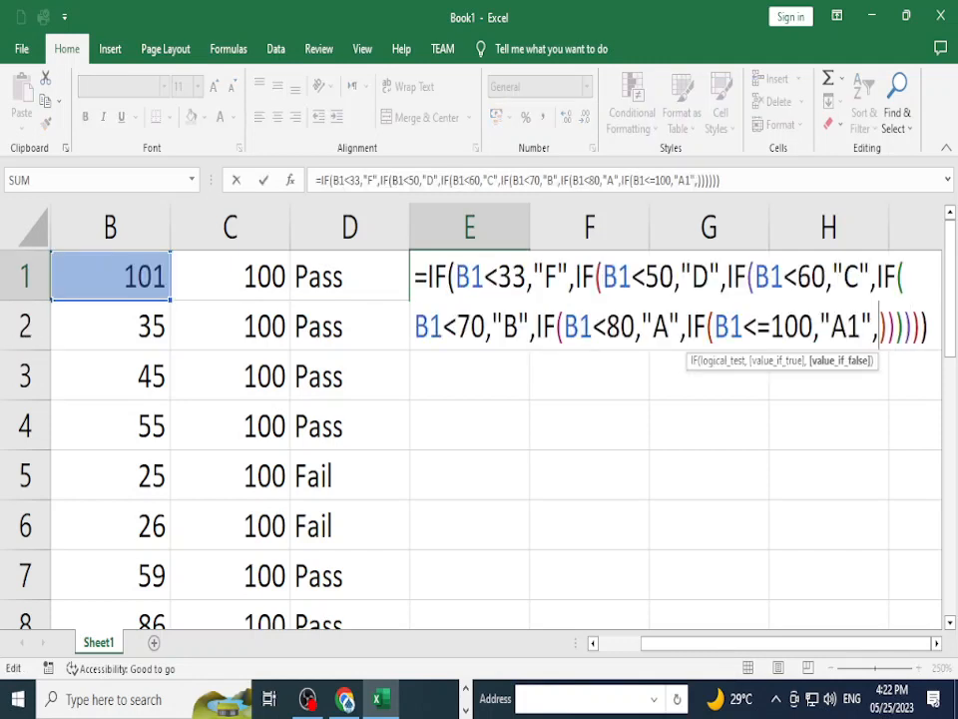
type("Barbad Hoja")
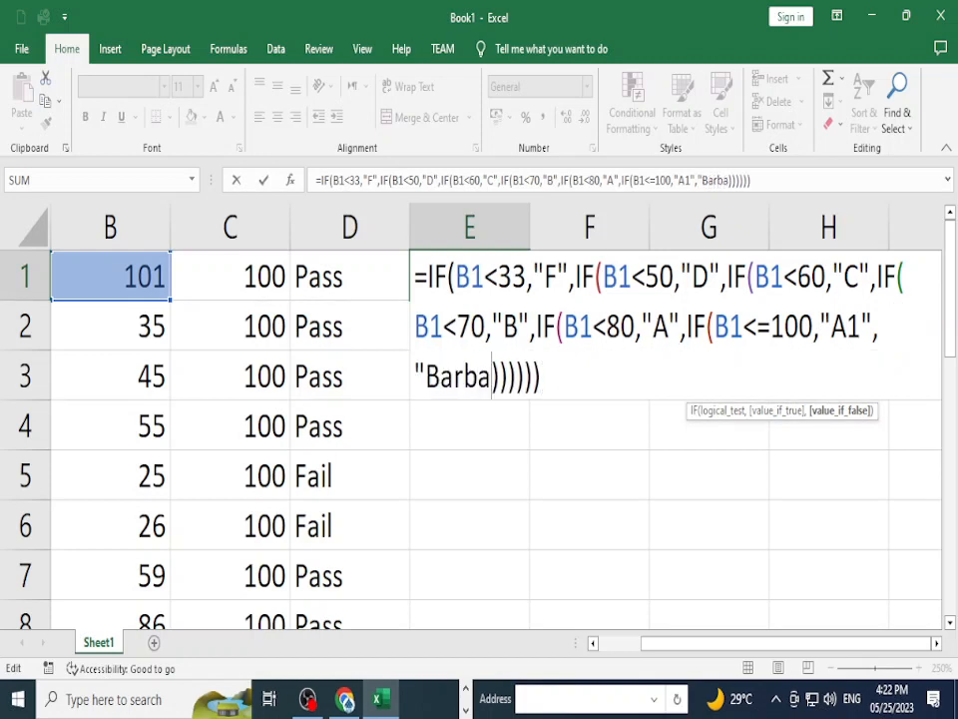
type("yega\"")
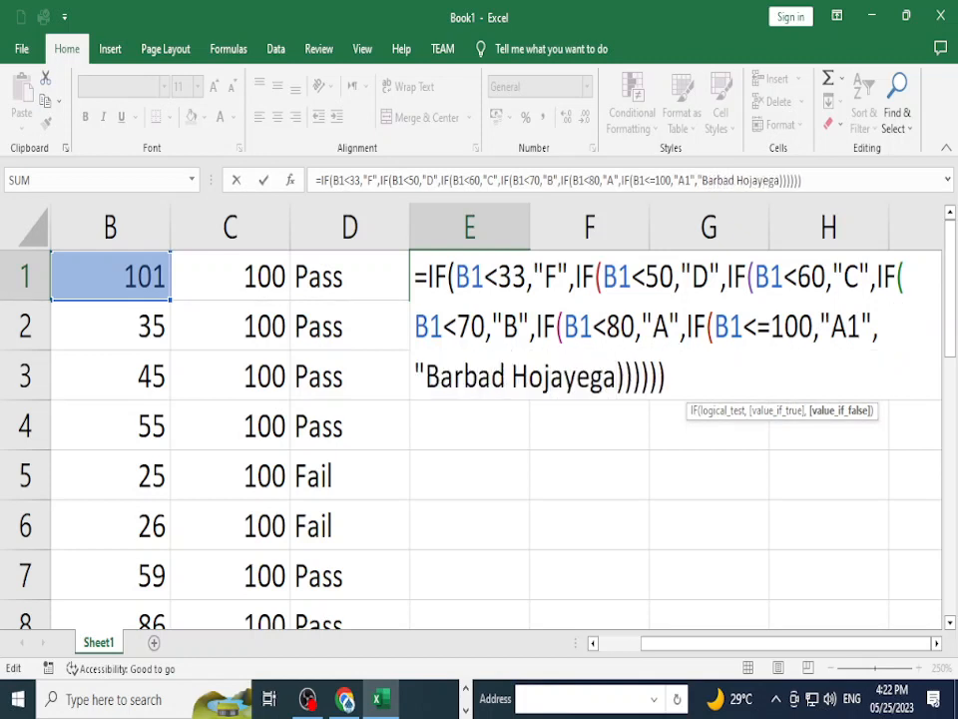
key("ctrl+Return")
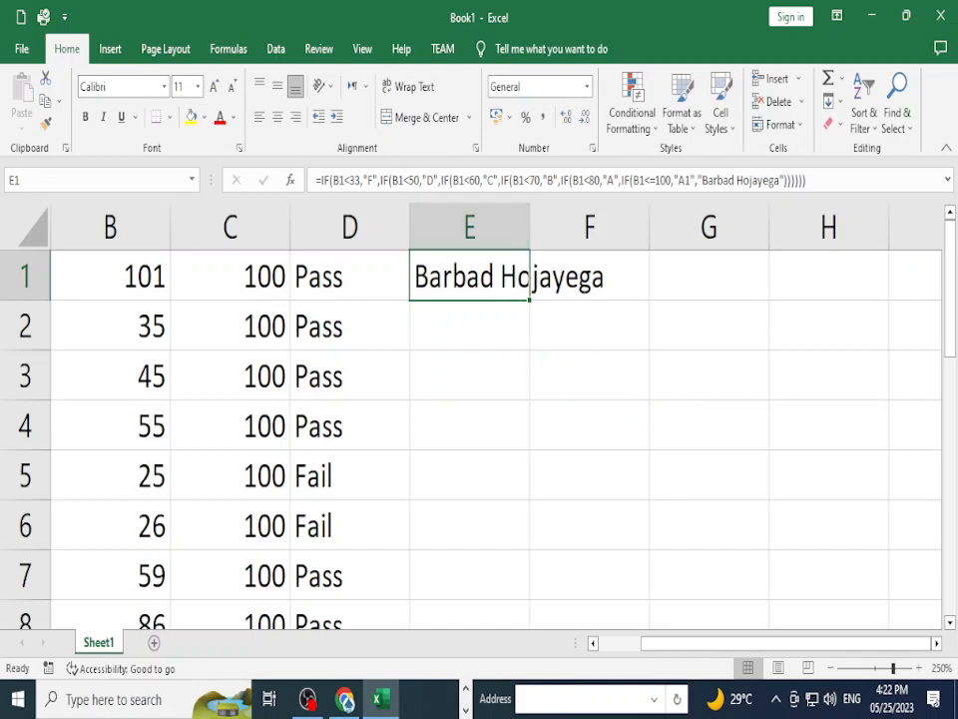
double_click(529, 227)
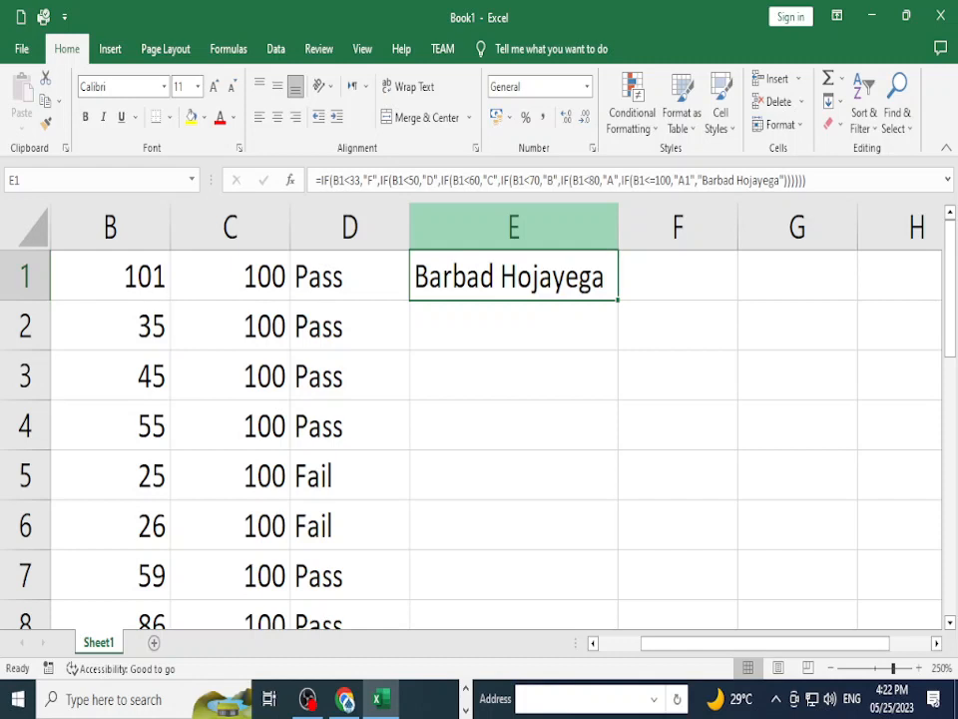
- Examine how the opening and closing brackets of each nested IF in E1's formula pair up
key("F2")
left_click_drag(448, 277, 455, 277)
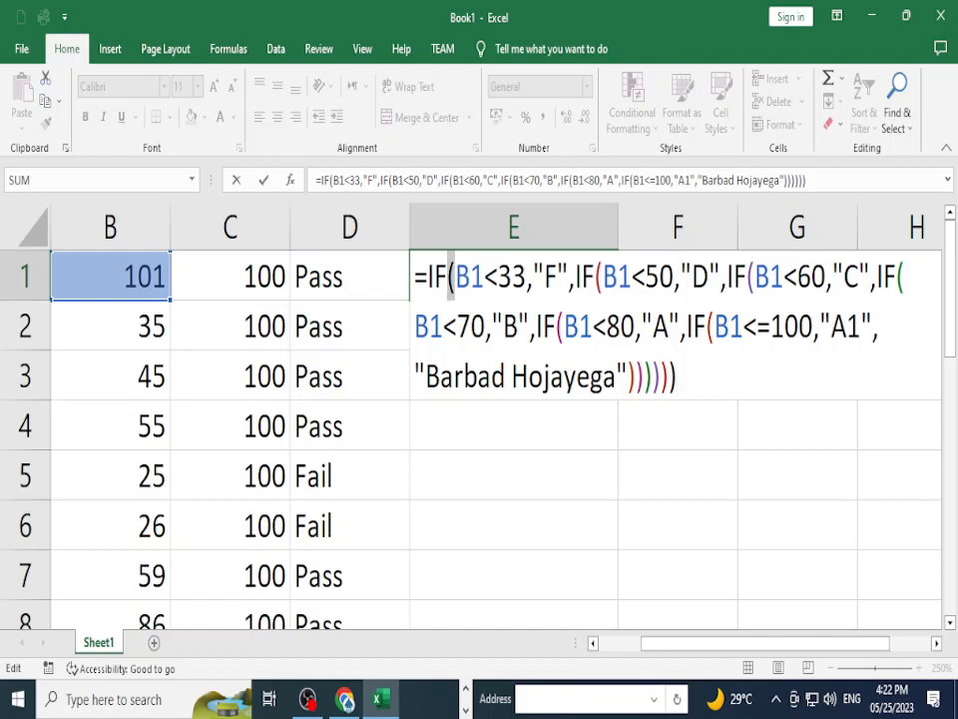
left_click(675, 376)
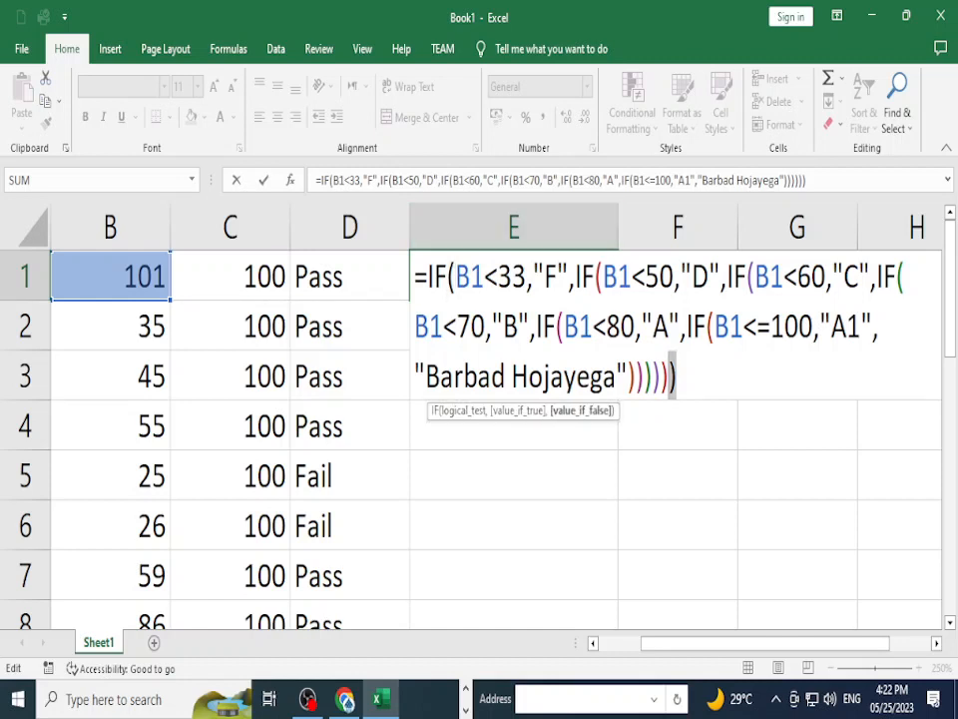
left_click_drag(594, 277, 668, 377)
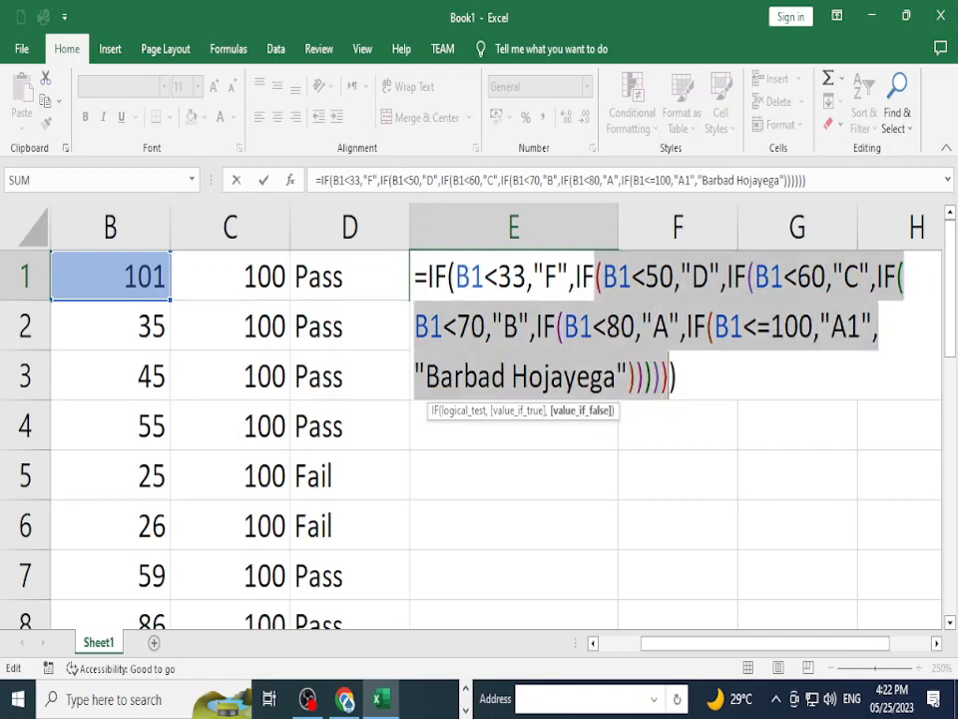
left_click(678, 526)
left_click(514, 276)
key("F2")
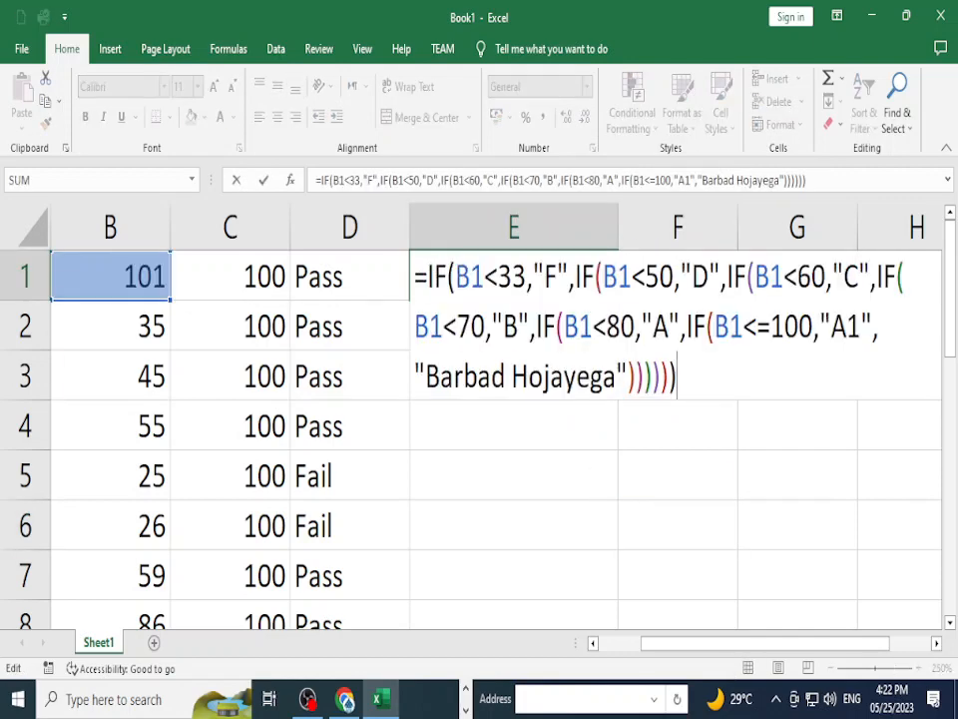
left_click_drag(747, 277, 659, 378)
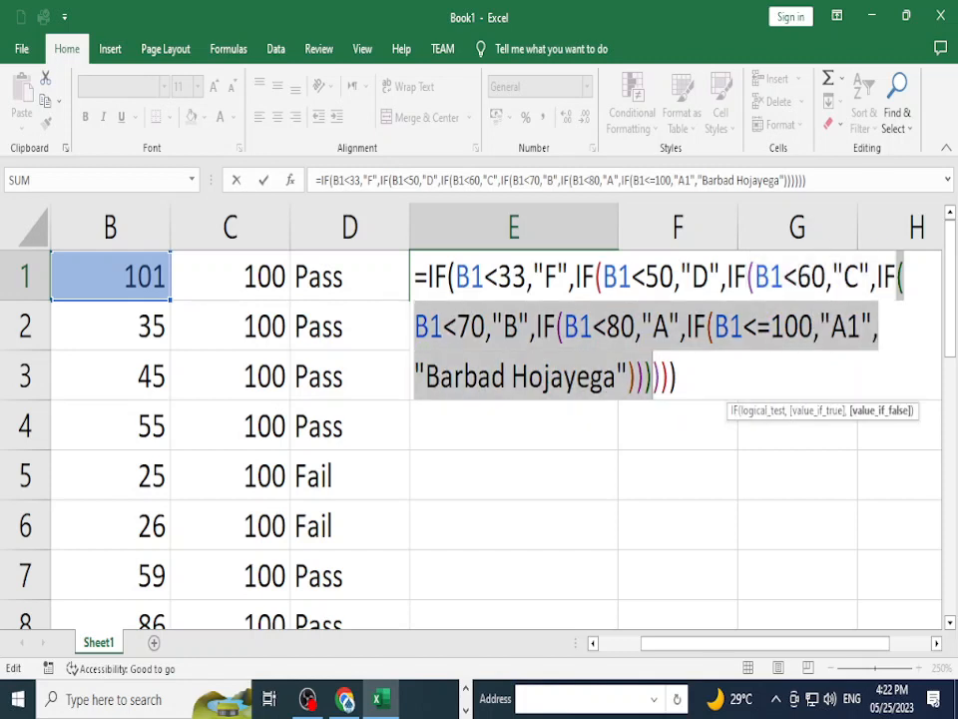
left_click(556, 326)
left_click_drag(556, 326, 644, 377)
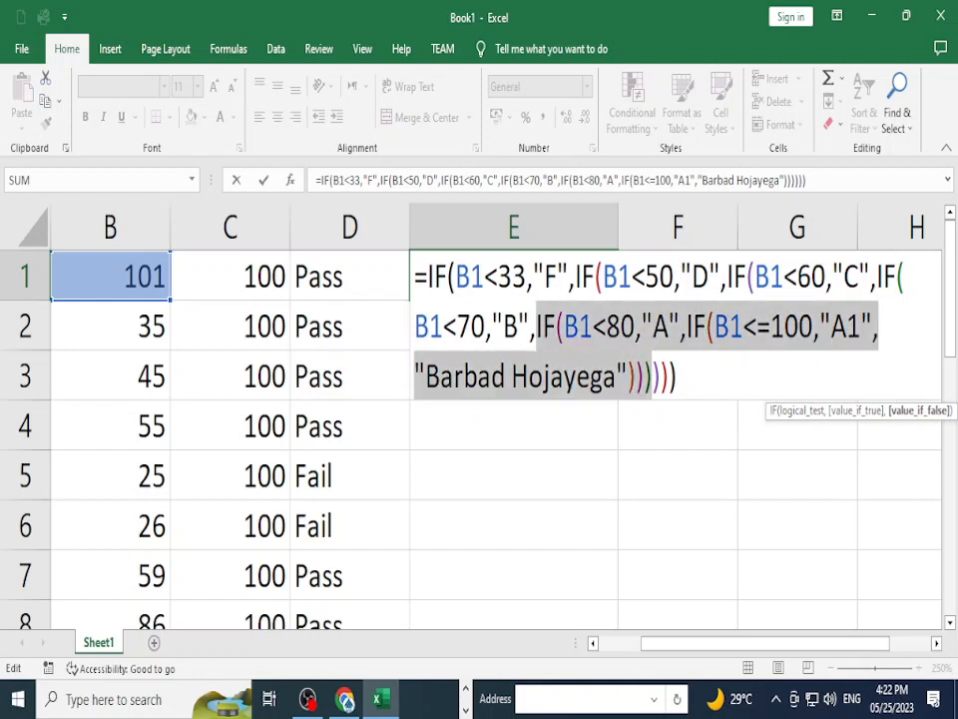
left_click_drag(706, 326, 636, 378)
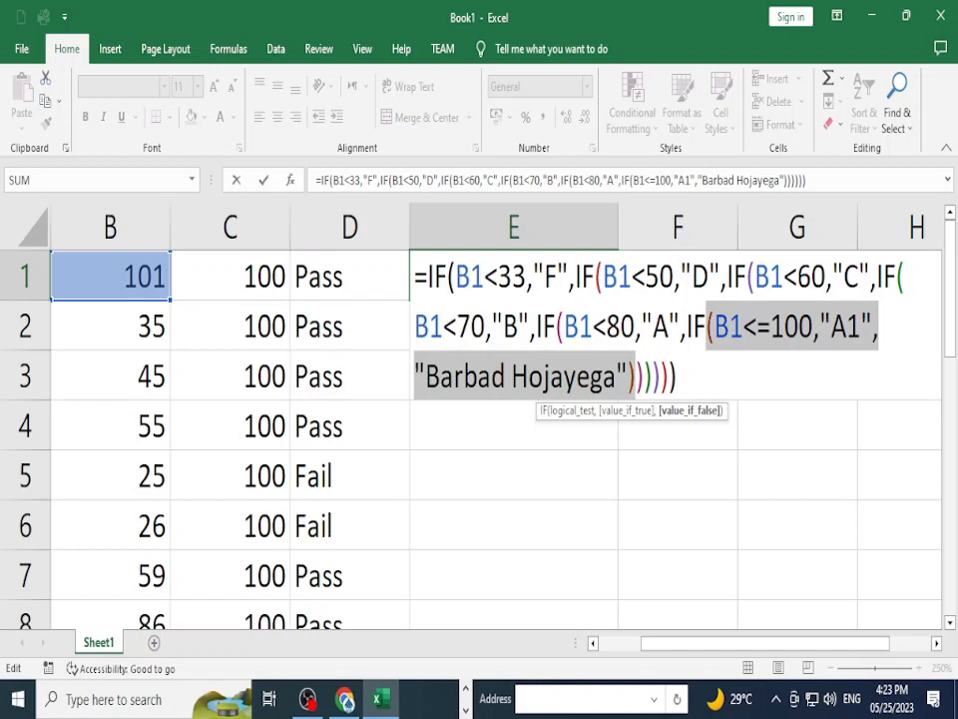
- Delete the six closing brackets of E1's formula and re-enter one for each nested IF
key("BackSpace")
key("BackSpace")
key("BackSpace")
key("BackSpace")
key("BackSpace")
key("BackSpace")
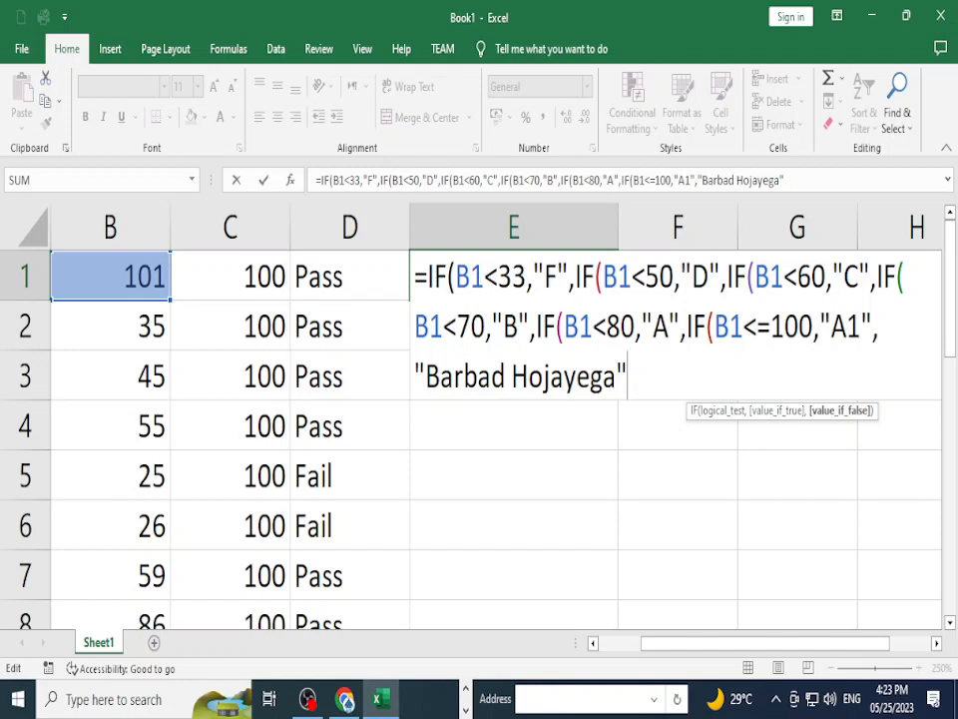
type("))()")
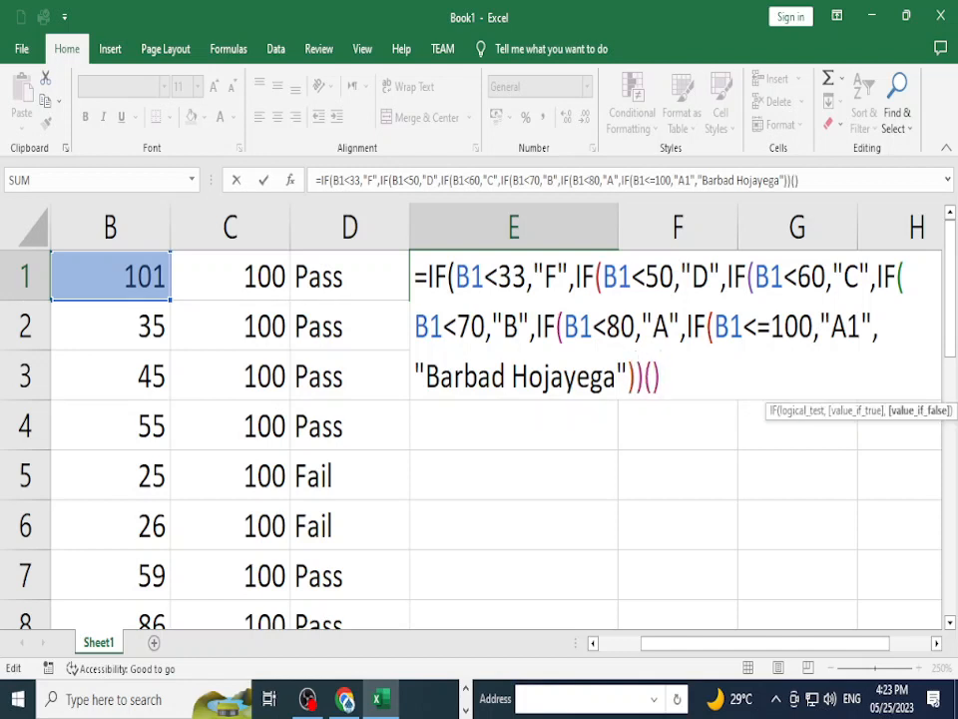
key("BackSpace")
key("BackSpace")
type("))))")
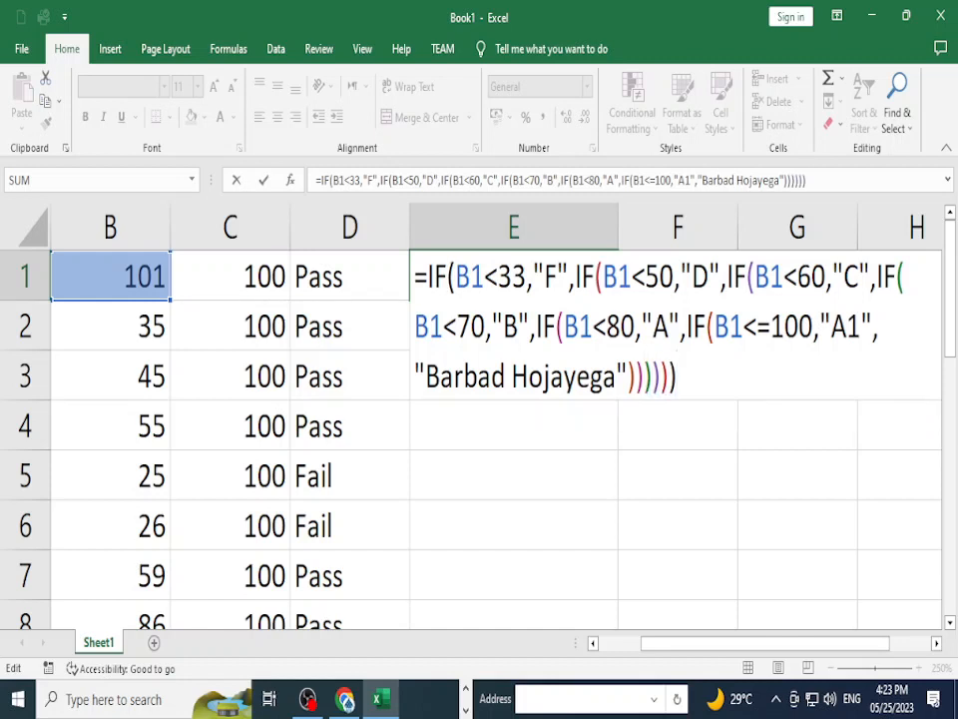
key("Return")
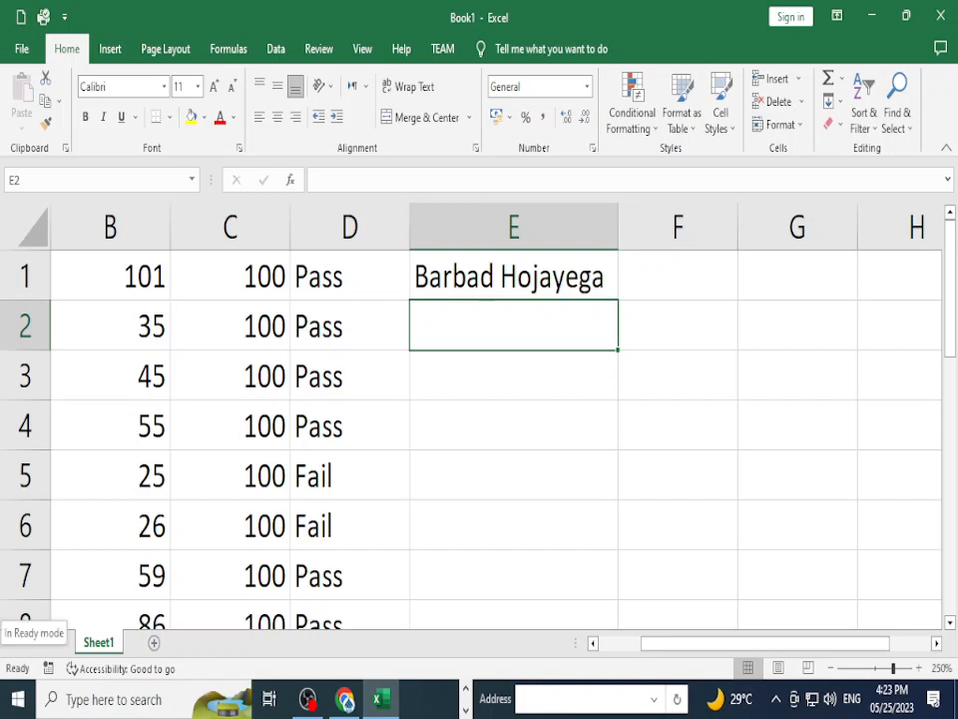
- Fill the grading formula from E1 down to E8
left_click(514, 276)
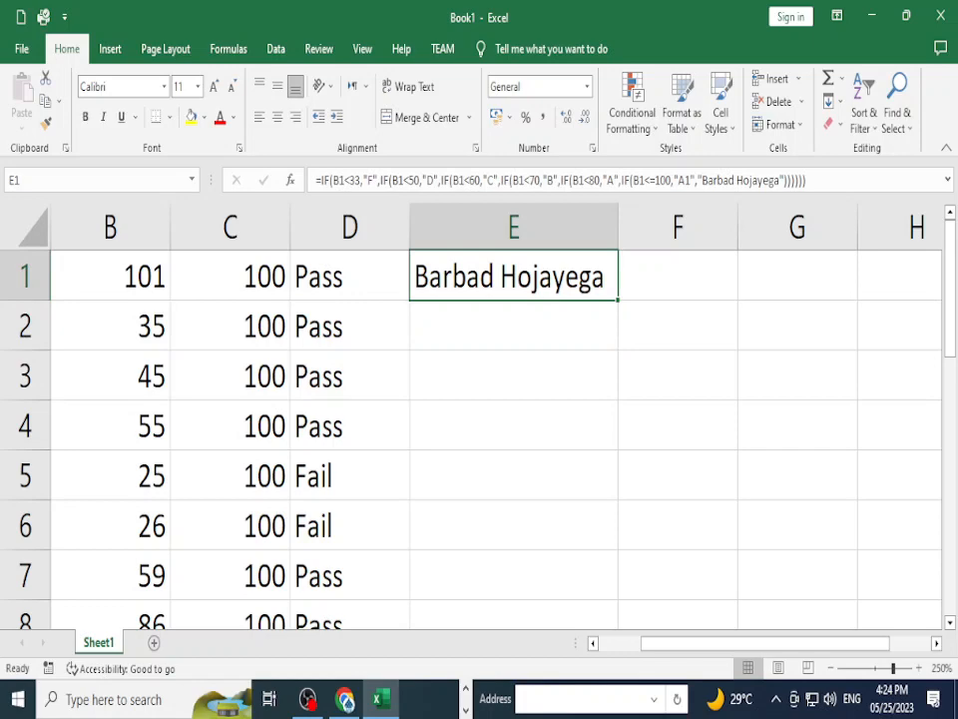
left_click_drag(618, 300, 616, 547)
scroll(559, 449, "up", 2)
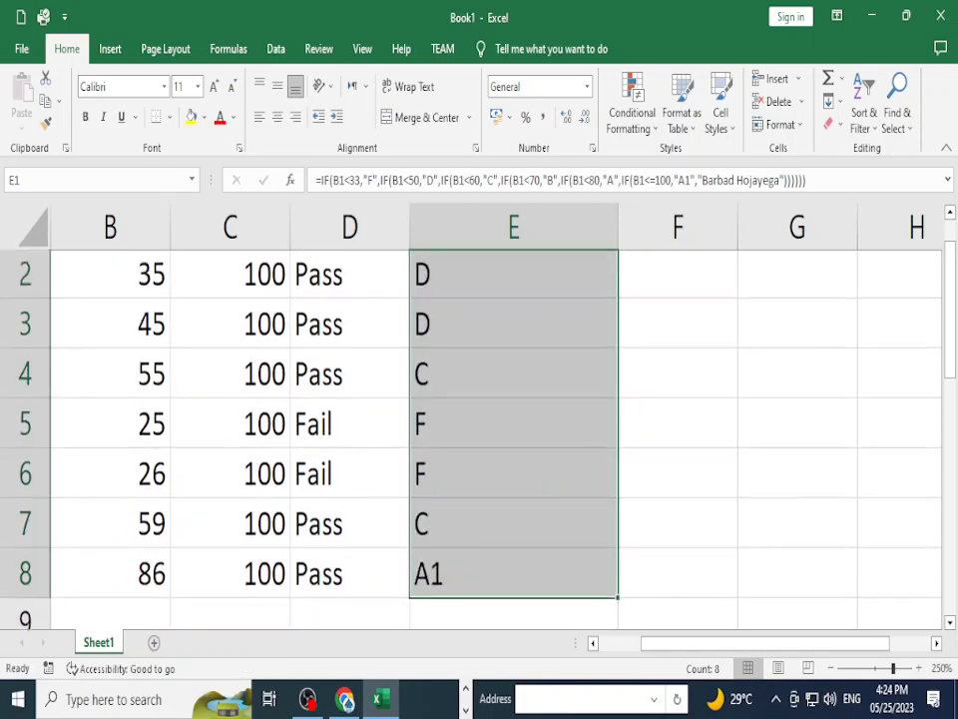
scroll(652, 426, "down", 3)
left_click(652, 426)
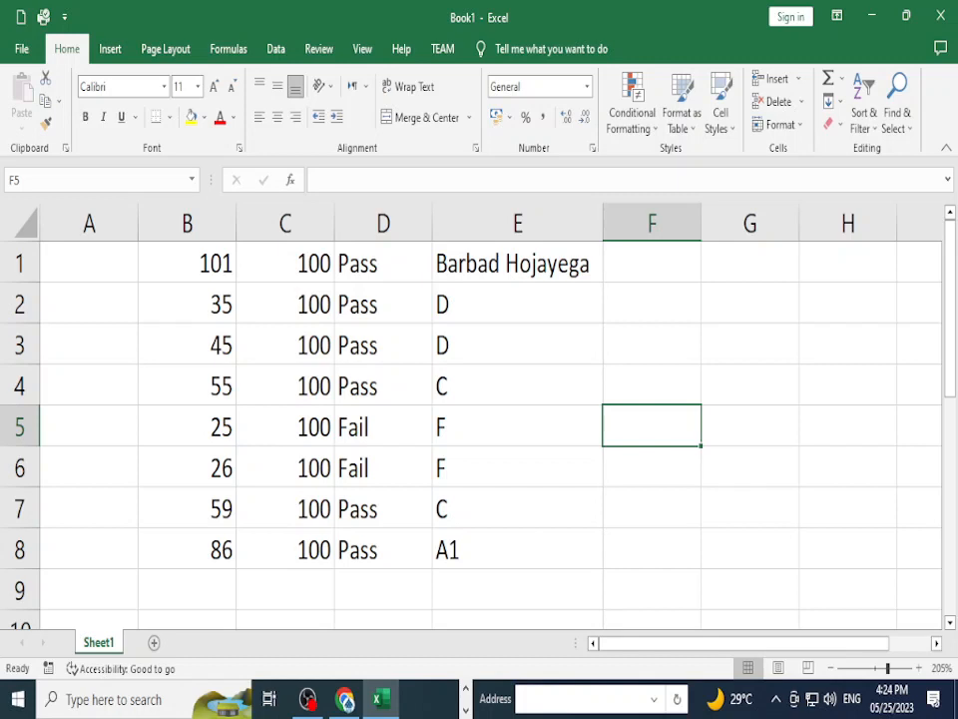
- Review the complete nested IF formula in E1
left_click(517, 263)
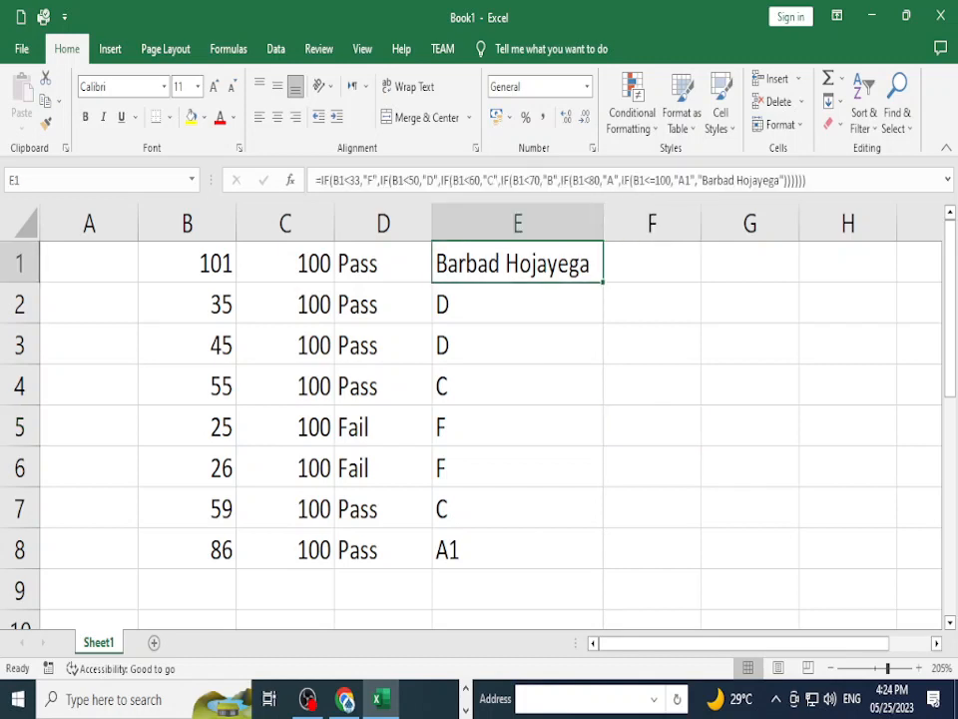
key("F2")
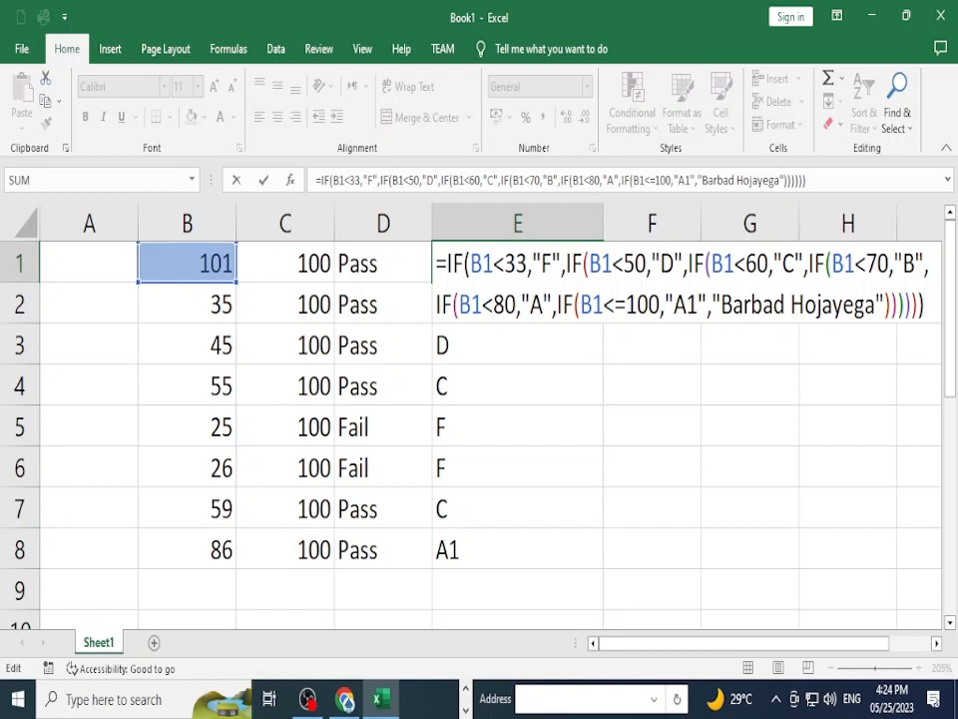
key("Return")
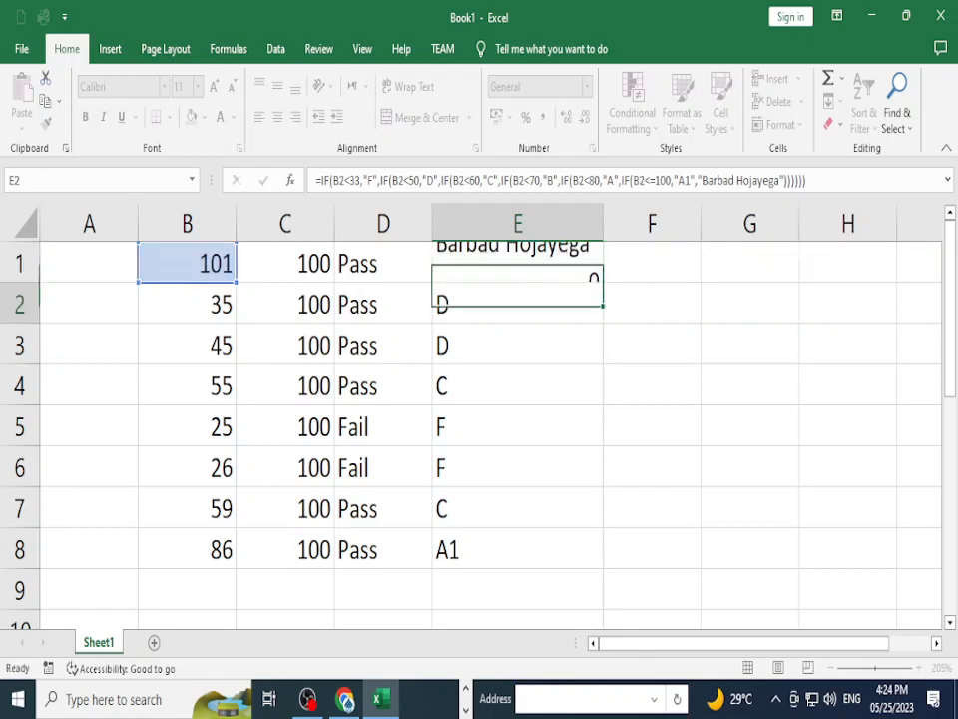
- Switch to Chrome and search Google for "ms excel gcf global"
left_click(345, 699)
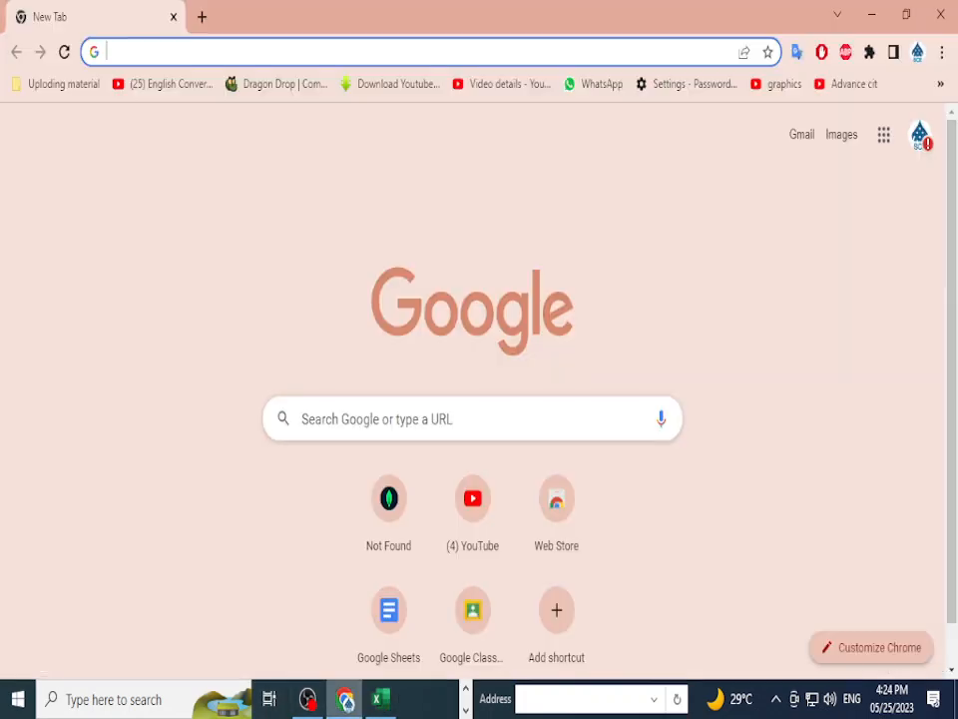
type("ms")
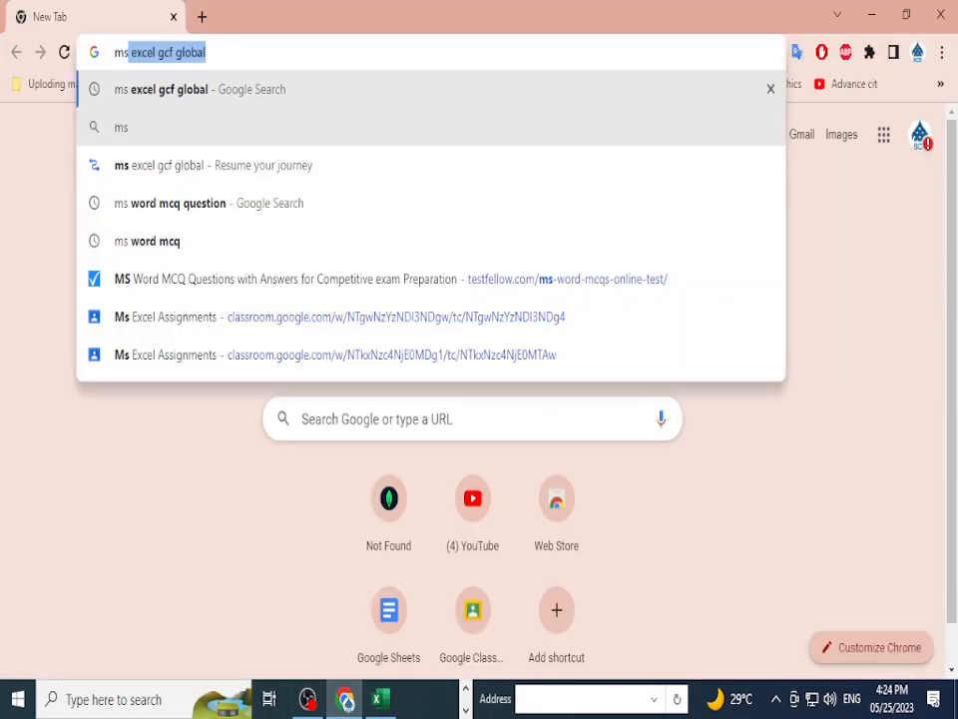
key("Return")
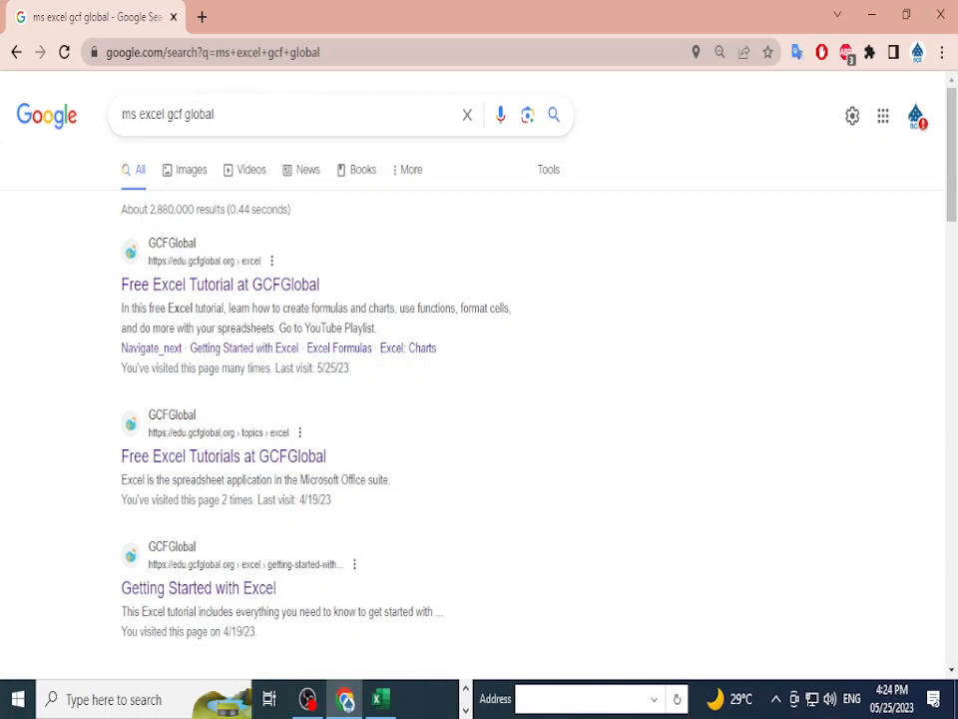
- Open the Google Sheets home page from Google's apps in a new browser tab
key("ctrl+t")
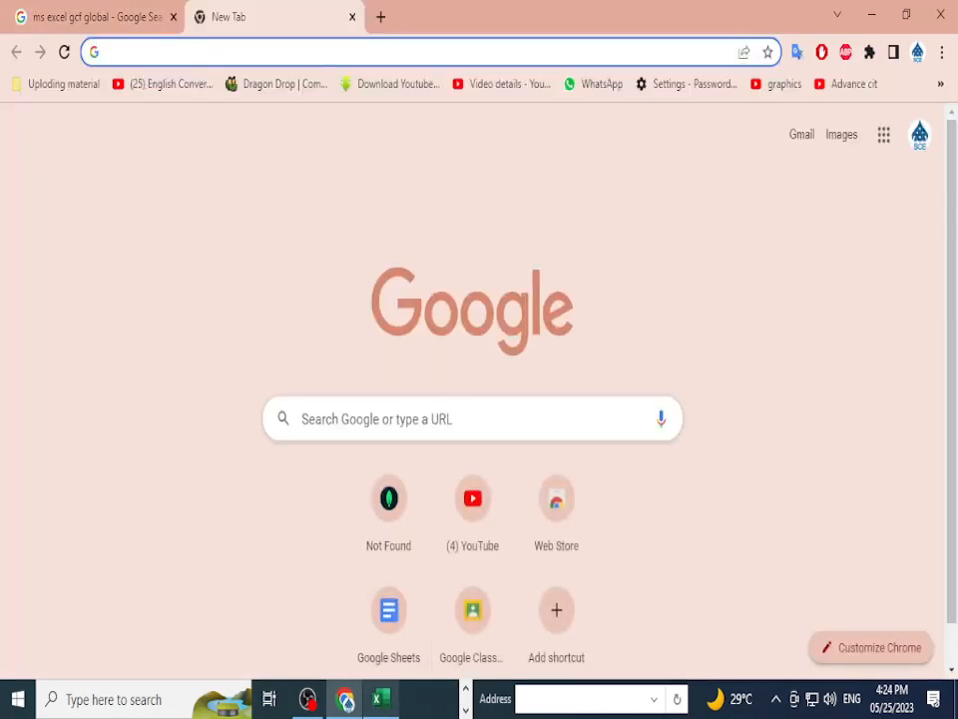
key("alt+Tab")
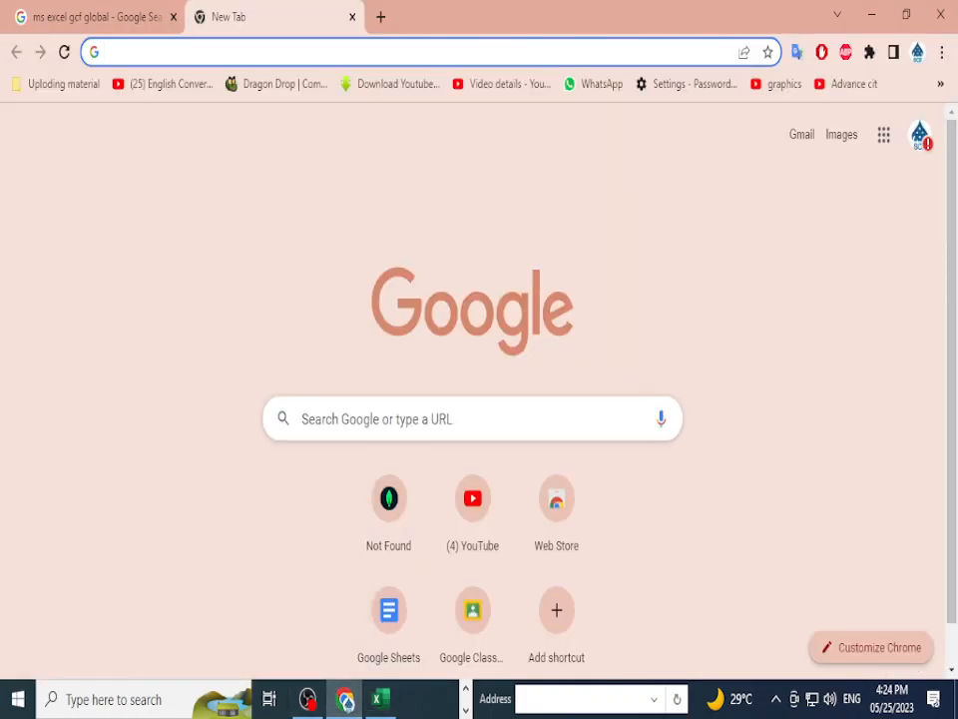
left_click(884, 134)
scroll(820, 399, "down", 1)
scroll(820, 409, "down", 3)
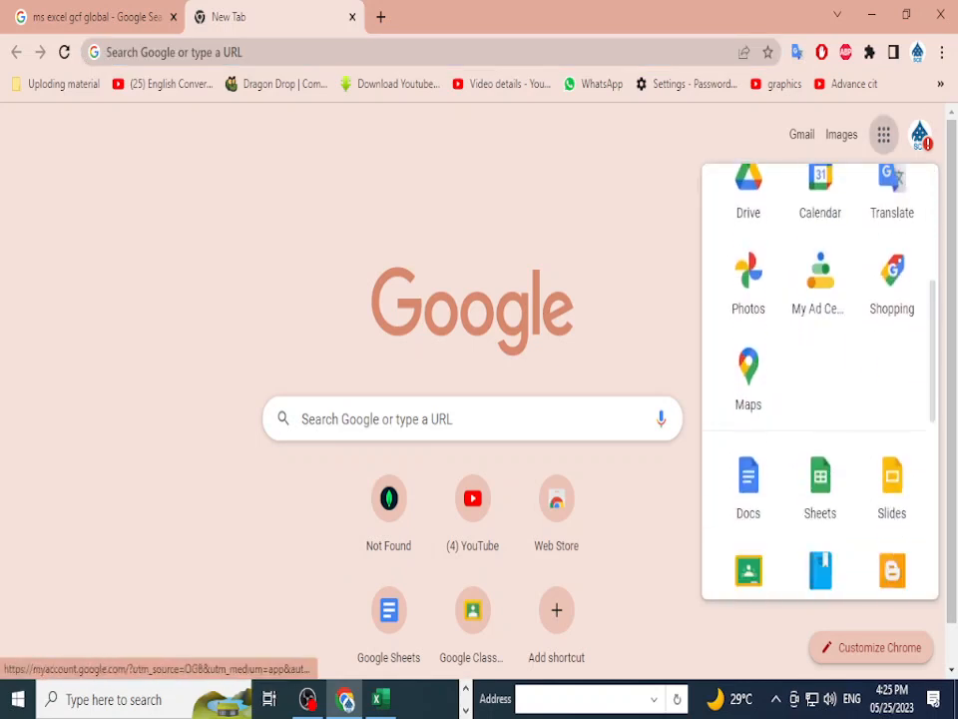
left_click(821, 410)
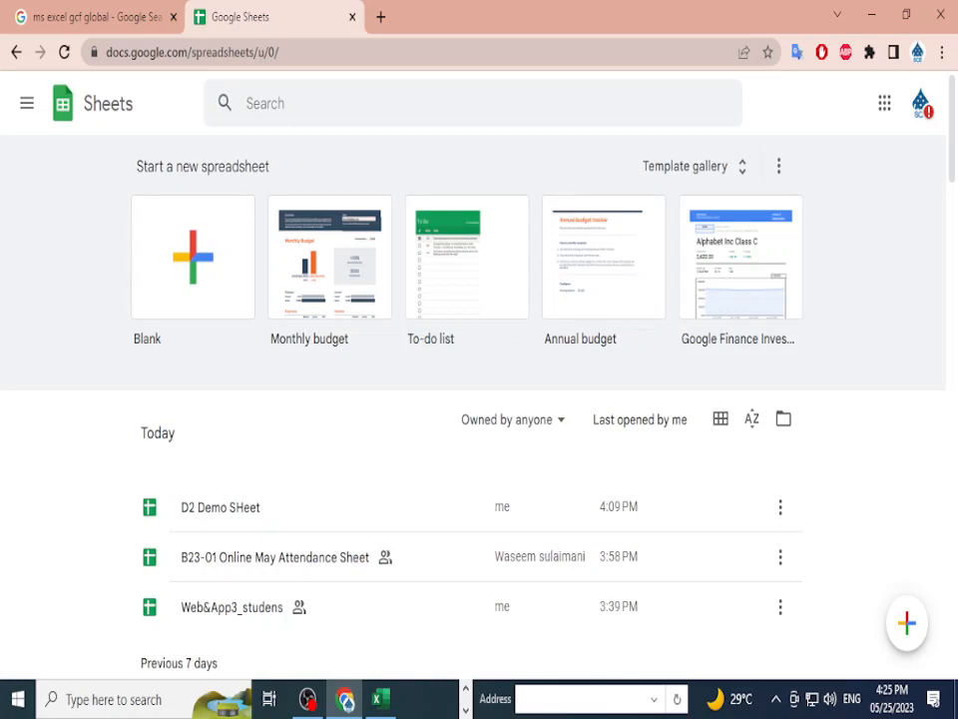
- Open the B23-01 Online May Attendance Sheet from the recent spreadsheets list
right_click(866, 415)
key("Escape")
scroll(239, 410, "down", 2)
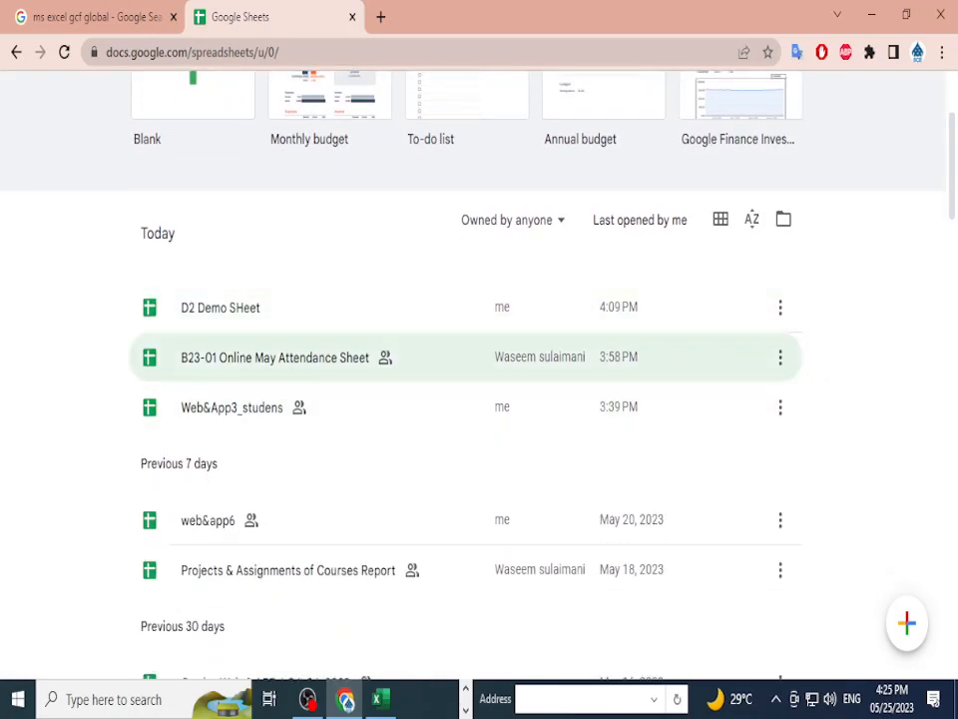
left_click(475, 361)
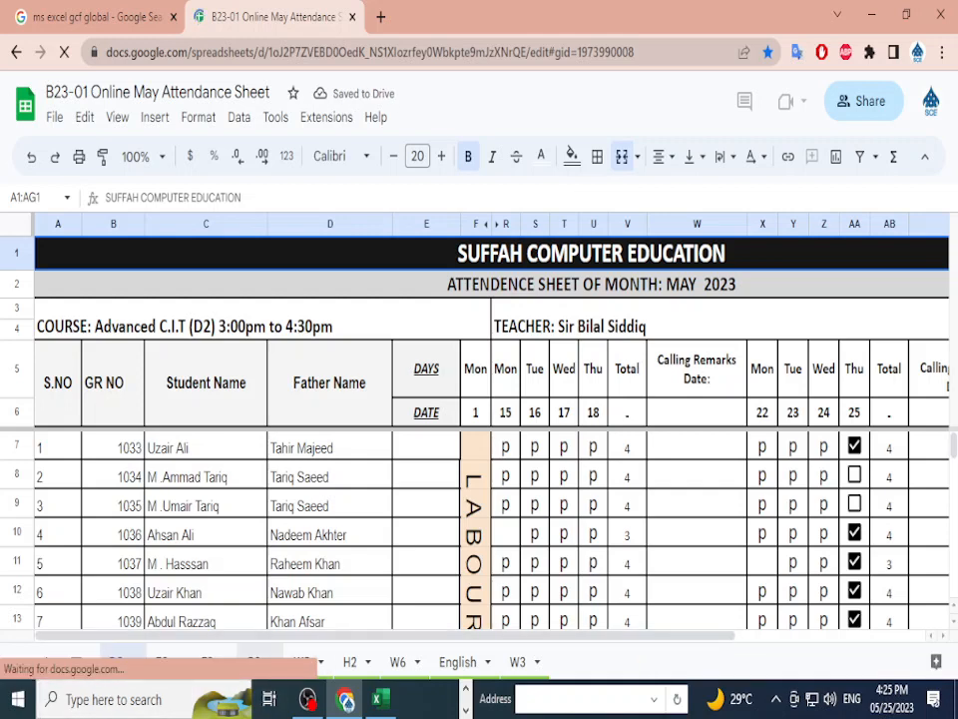
- Go to the last student in A52 of the D2 sheet and select the attendance records up through row 7, then clear the selection
scroll(479, 529, "down", 3)
scroll(479, 529, "down", 6)
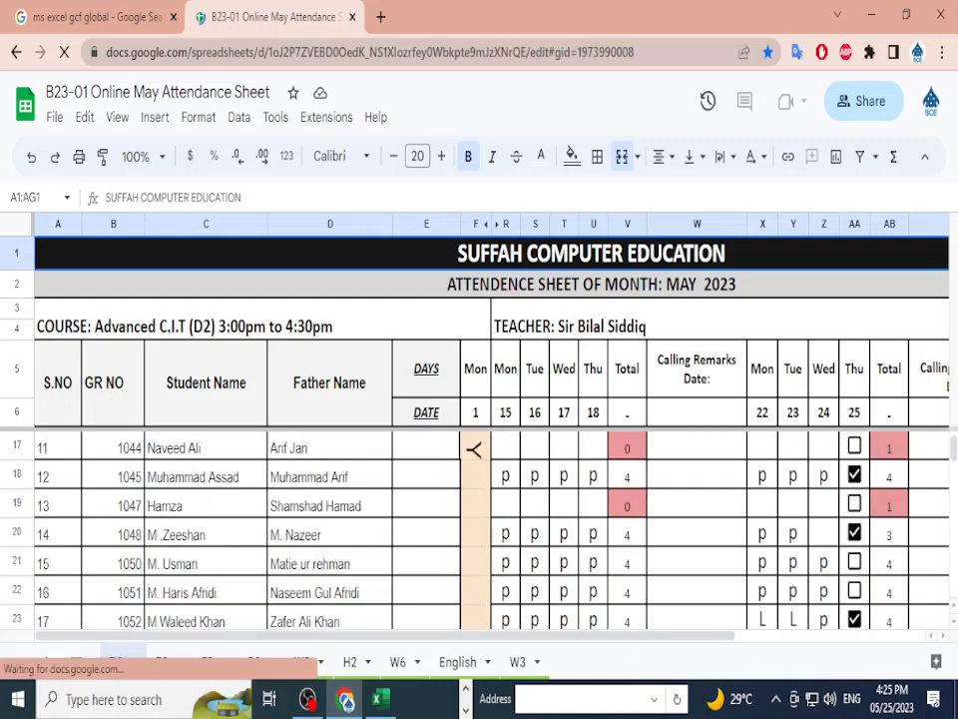
scroll(480, 529, "down", 6)
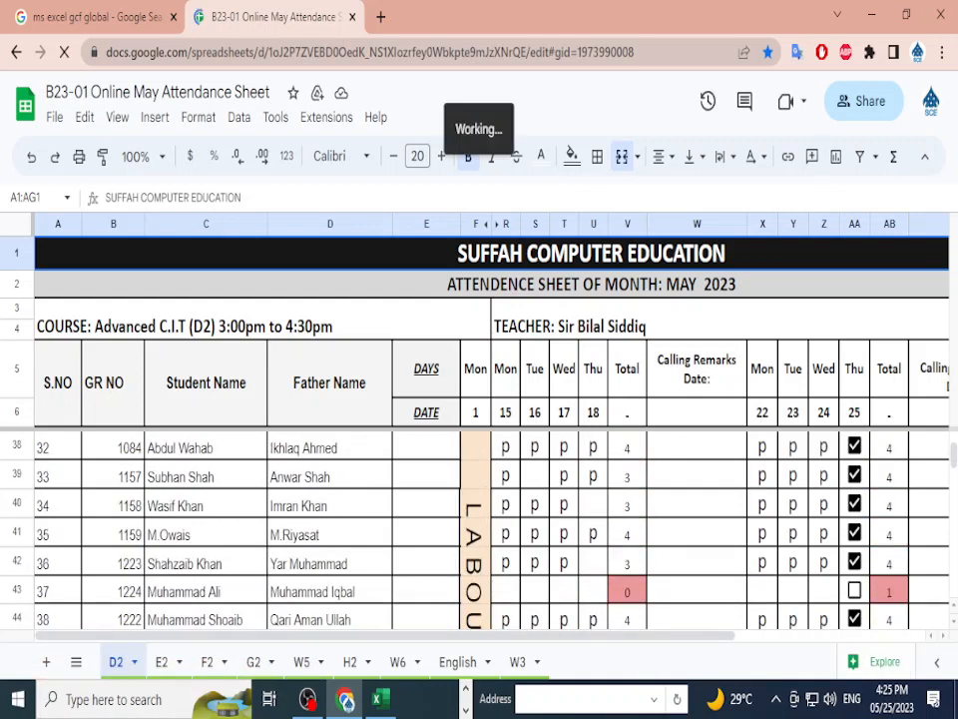
left_click(58, 560)
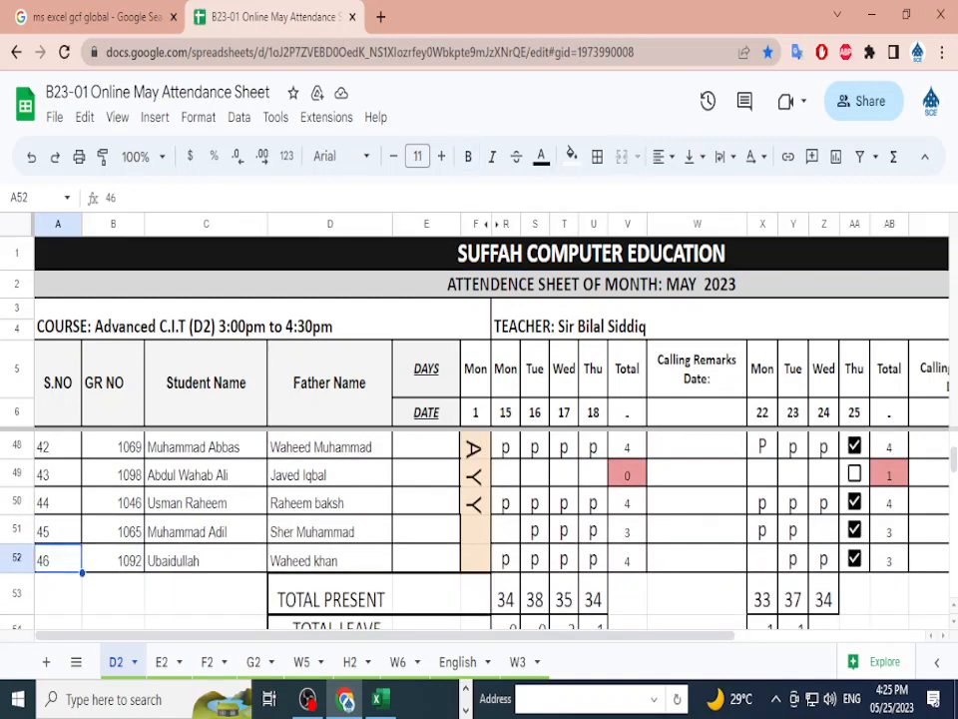
key("shift+Up")
key("shift+Up")
key("shift+Up")
key("shift+Up")
key("shift+Up")
key("shift+Up")
key("shift+Up")
key("shift+Up")
key("shift+Up")
key("shift+Up")
key("shift+Up")
key("shift+Up")
key("shift+Up")
key("shift+Up")
key("shift+Up")
key("shift+Up")
key("shift+Up")
key("shift+Up")
key("shift+Up")
key("shift+Up")
key("shift+Up")
key("shift+Up")
key("shift+Up")
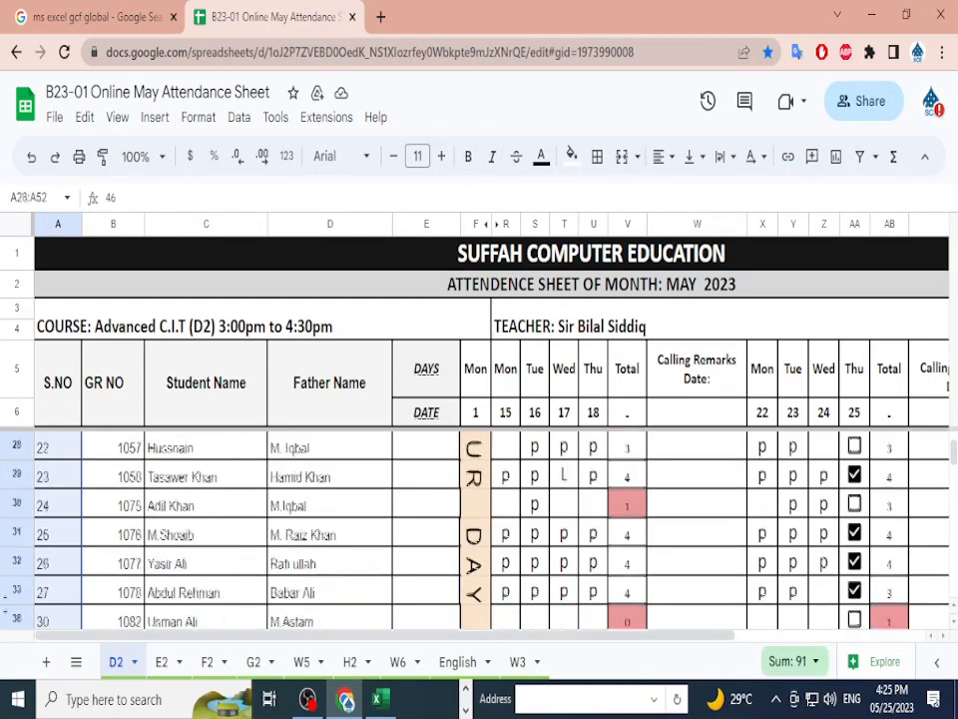
key("shift+Up")
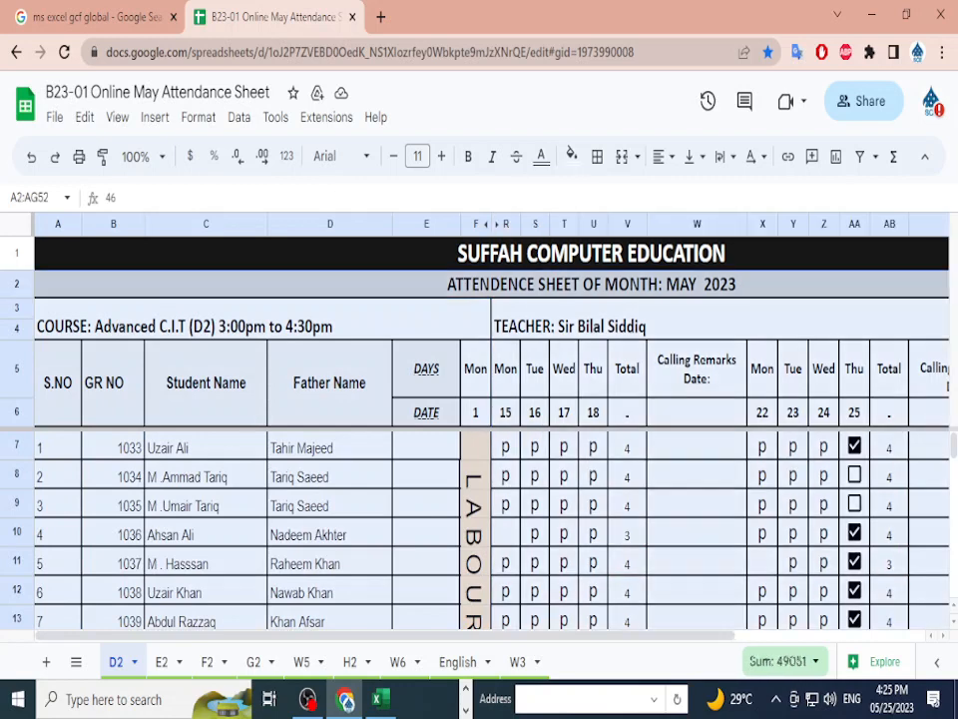
key("shift+Down")
key("shift+Down")
key("shift+Down")
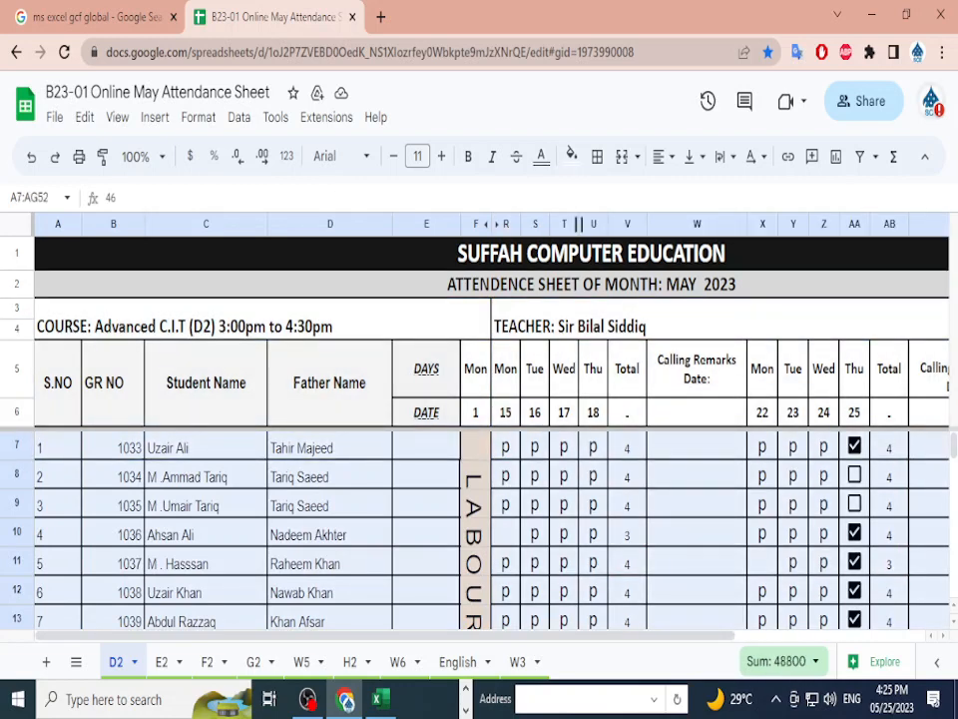
left_click(329, 506)
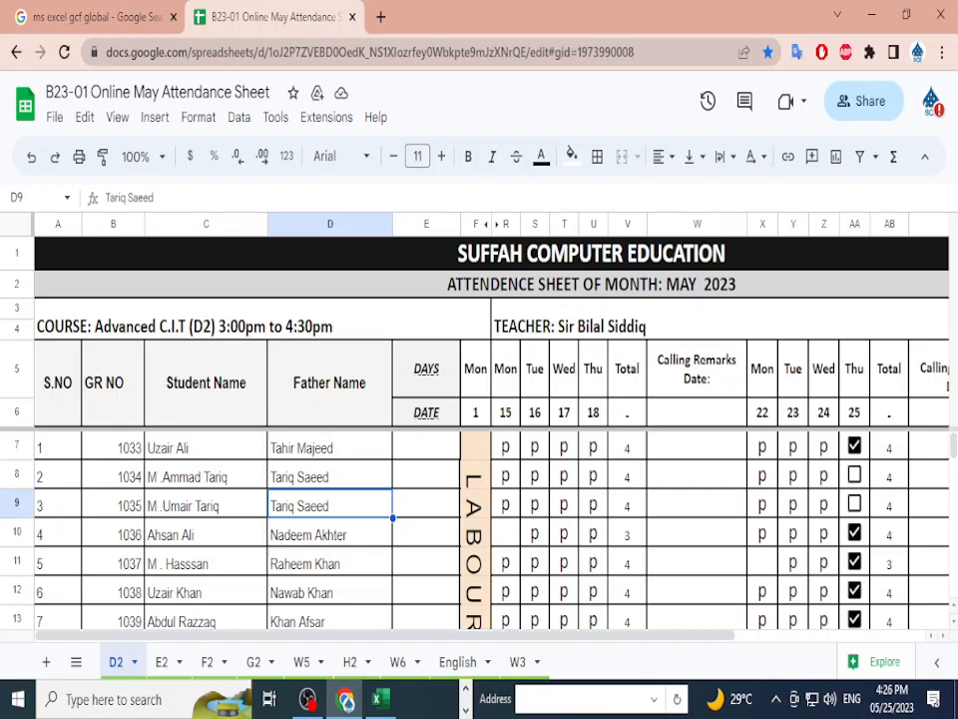
- Return to the "ms excel gcf global" search results and open the Free Excel Tutorial at GCFGlobal
left_click(97, 17)
key("alt+Tab")
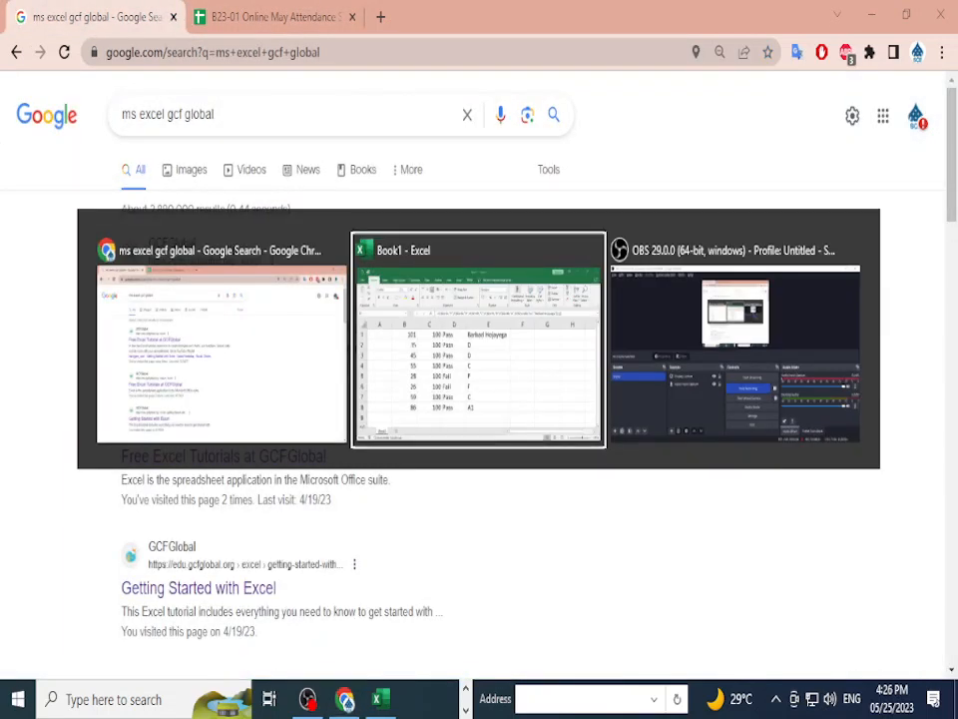
key("alt+Tab")
key("alt+shift+Tab")
key("alt+Tab")
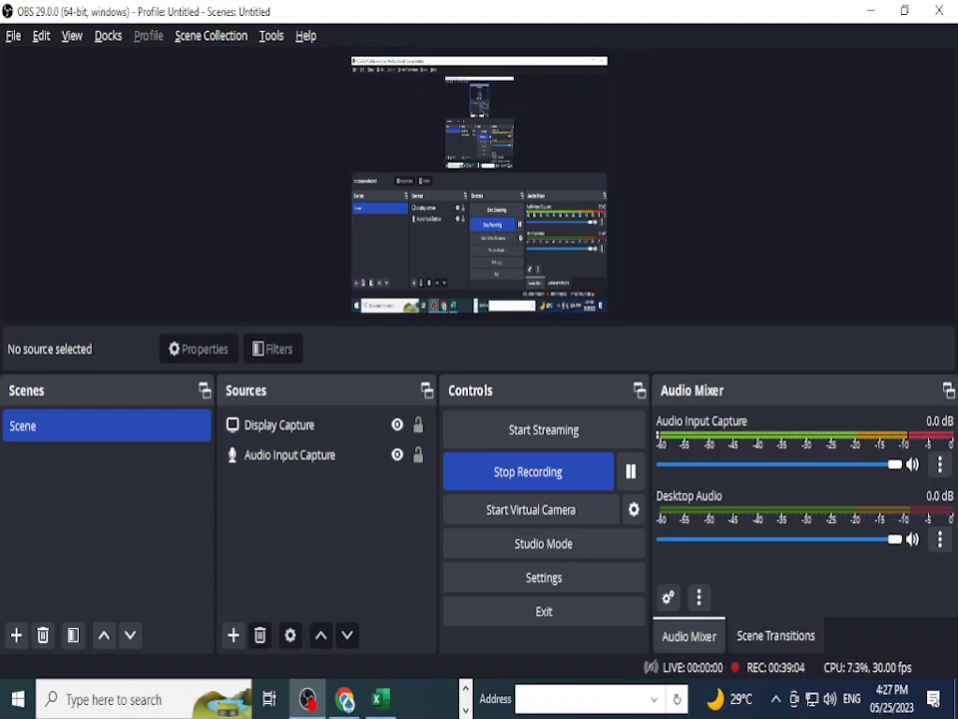
key("alt+Tab")
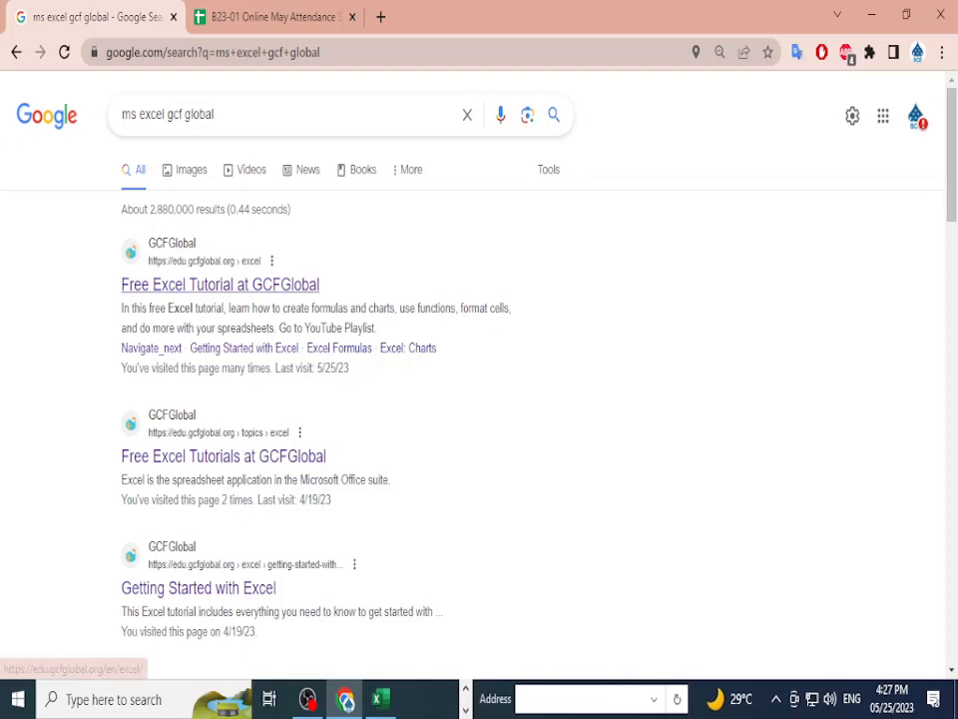
left_click(221, 285)
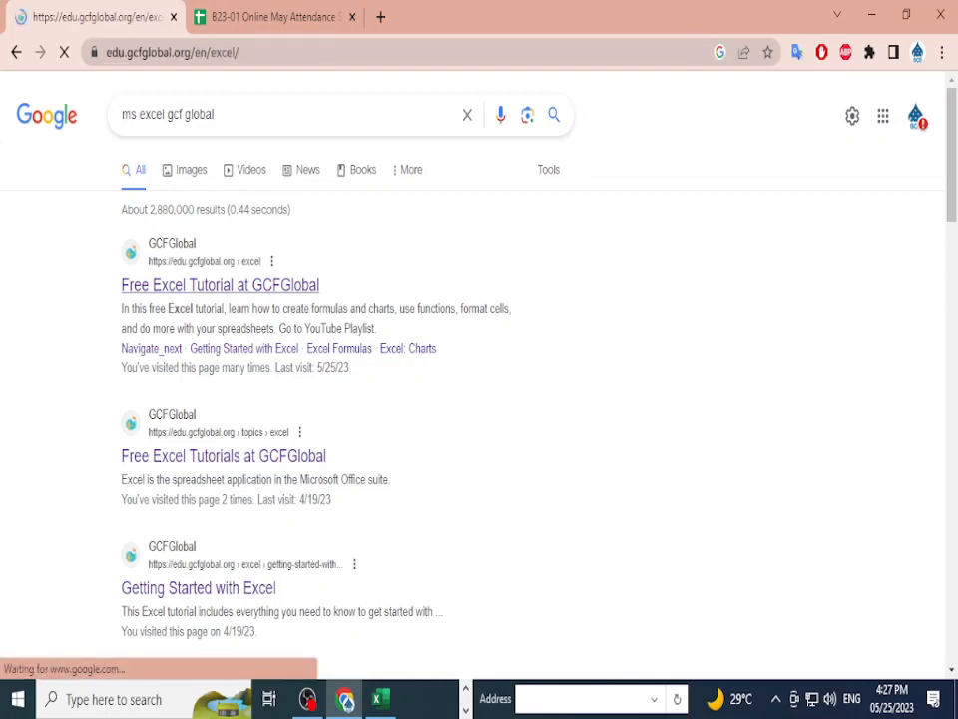
- Find lesson 21, Groups and Subtotals, in the tutorial's lesson list and open it
scroll(479, 380, "down", 5)
scroll(479, 379, "down", 6)
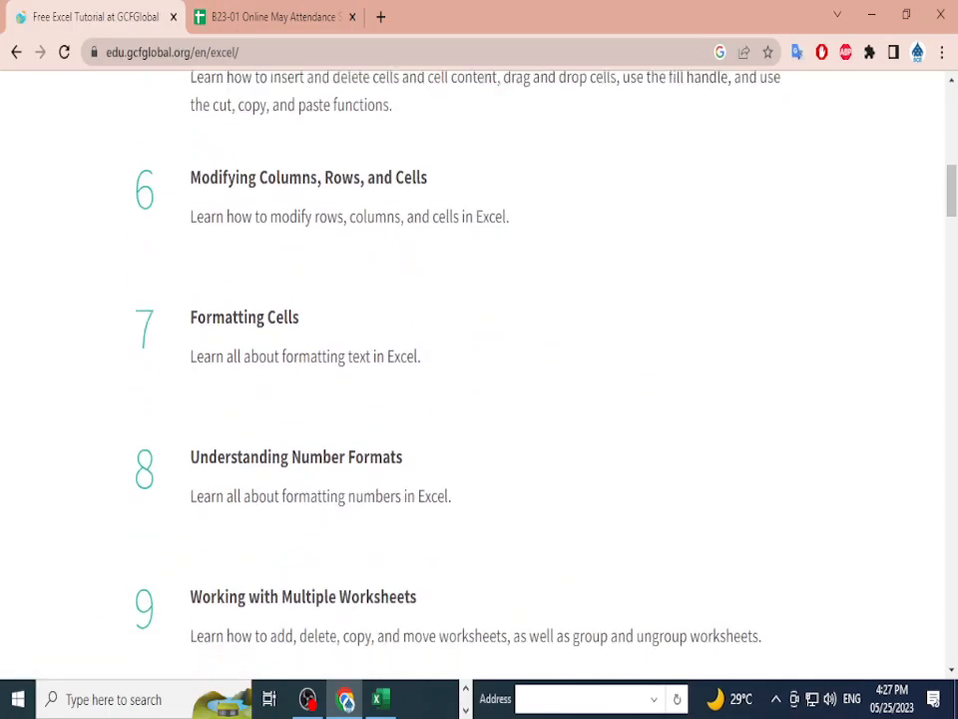
scroll(479, 379, "down", 12)
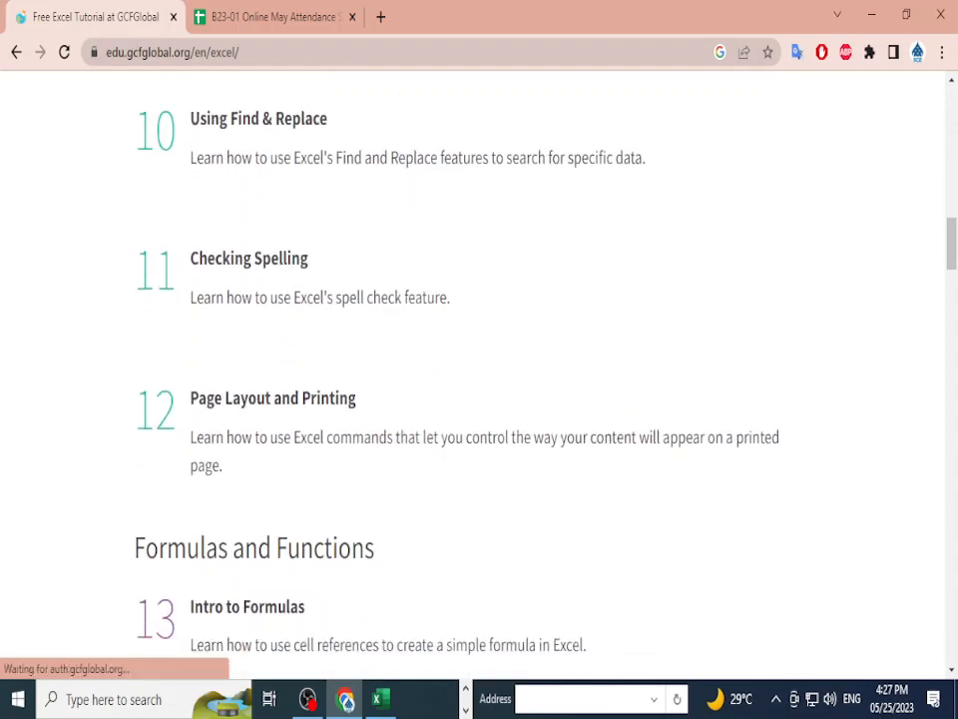
scroll(479, 379, "down", 3)
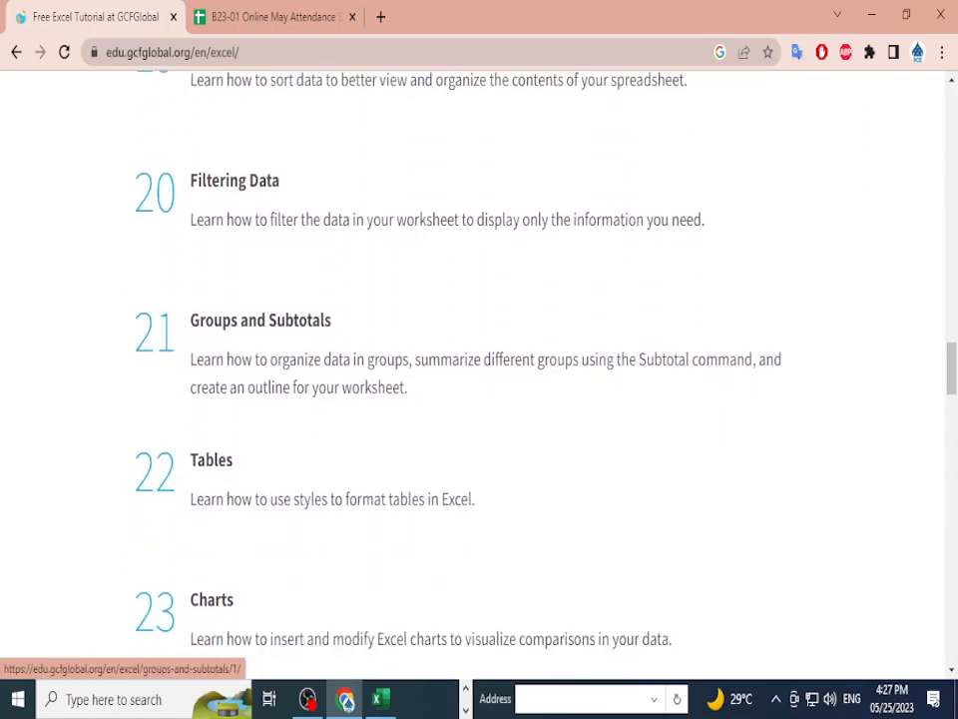
left_click(260, 320)
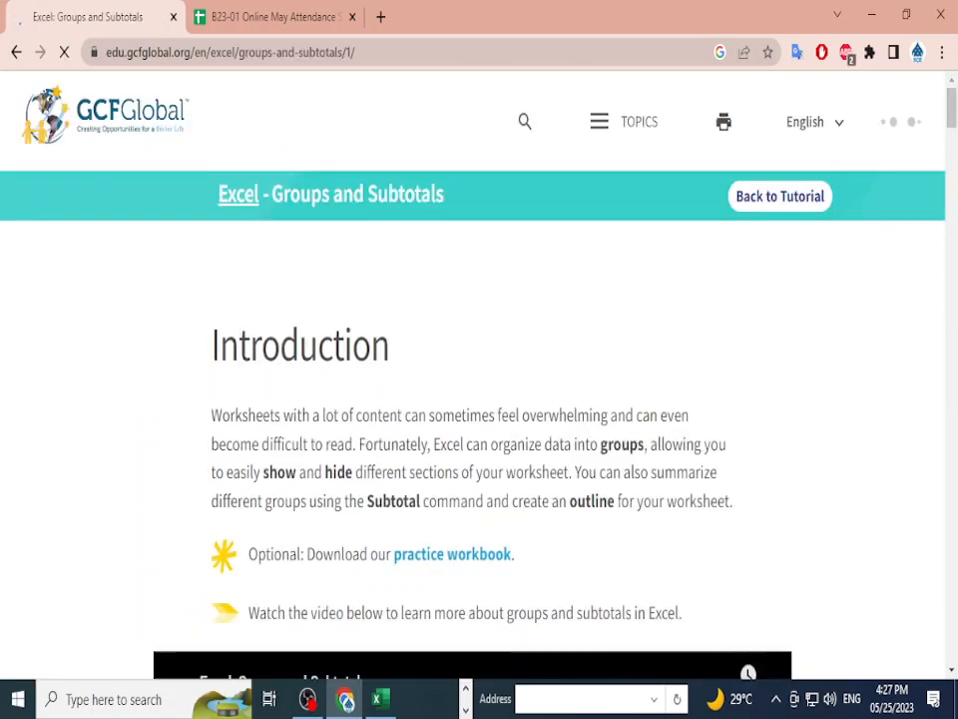
- Read through the Groups and Subtotals lesson on grouping, hiding and removing subtotals, and return to the tutorial's lesson list
scroll(486, 228, "down", 12)
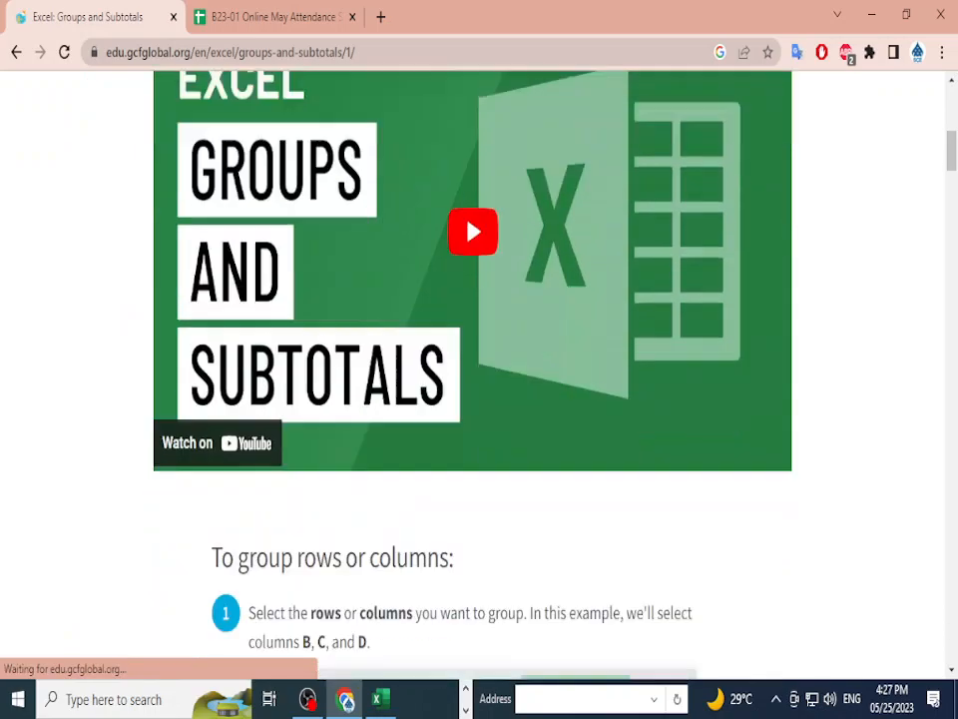
scroll(486, 229, "down", 15)
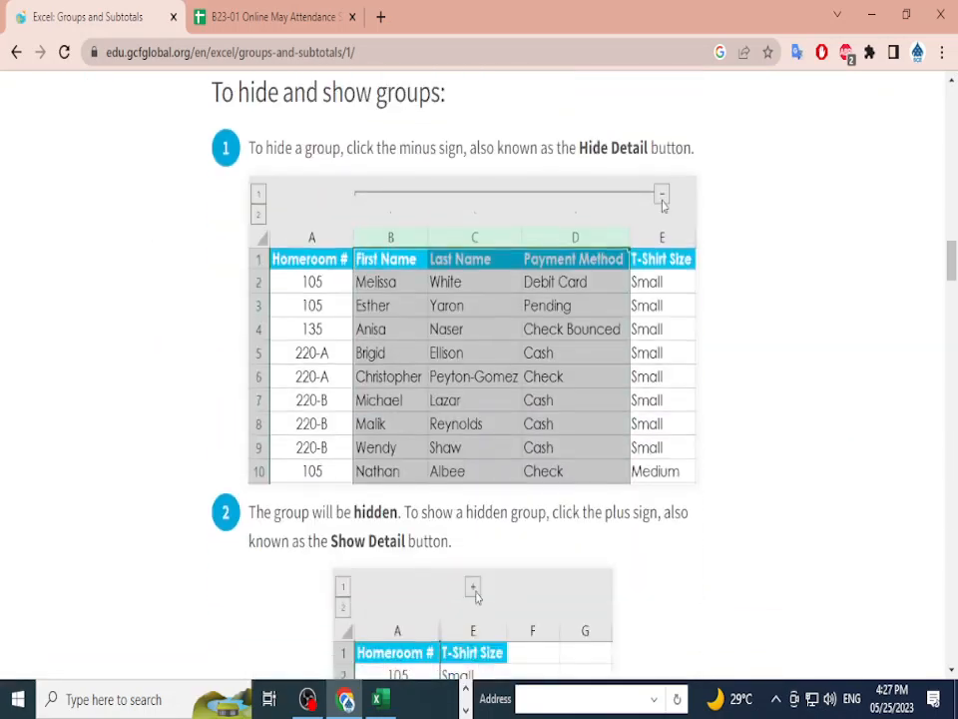
scroll(258, 510, "down", 15)
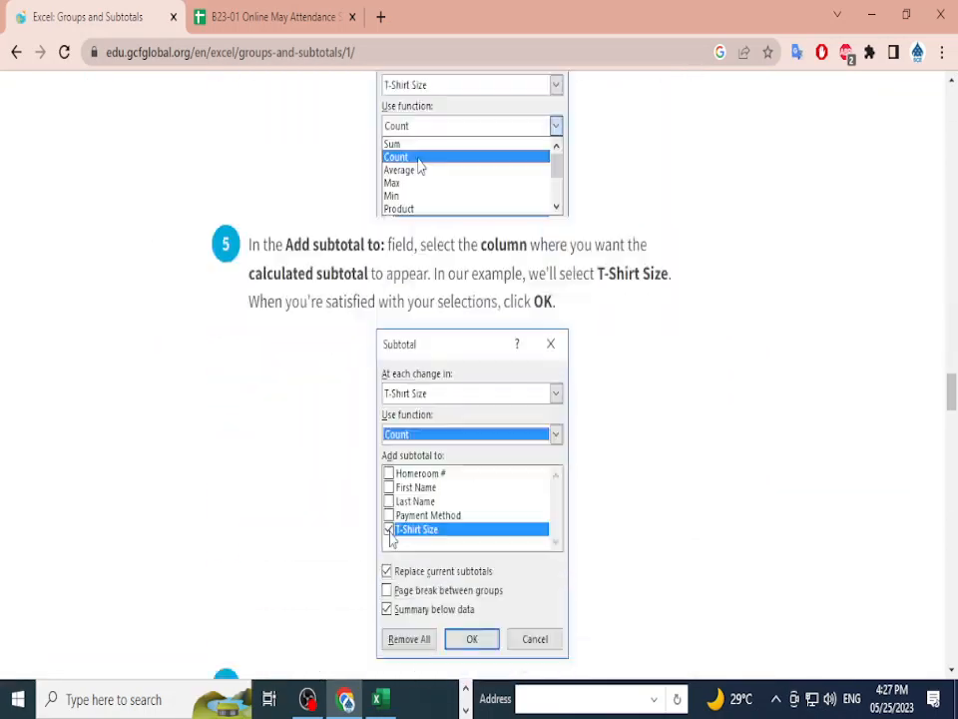
scroll(479, 379, "down", 15)
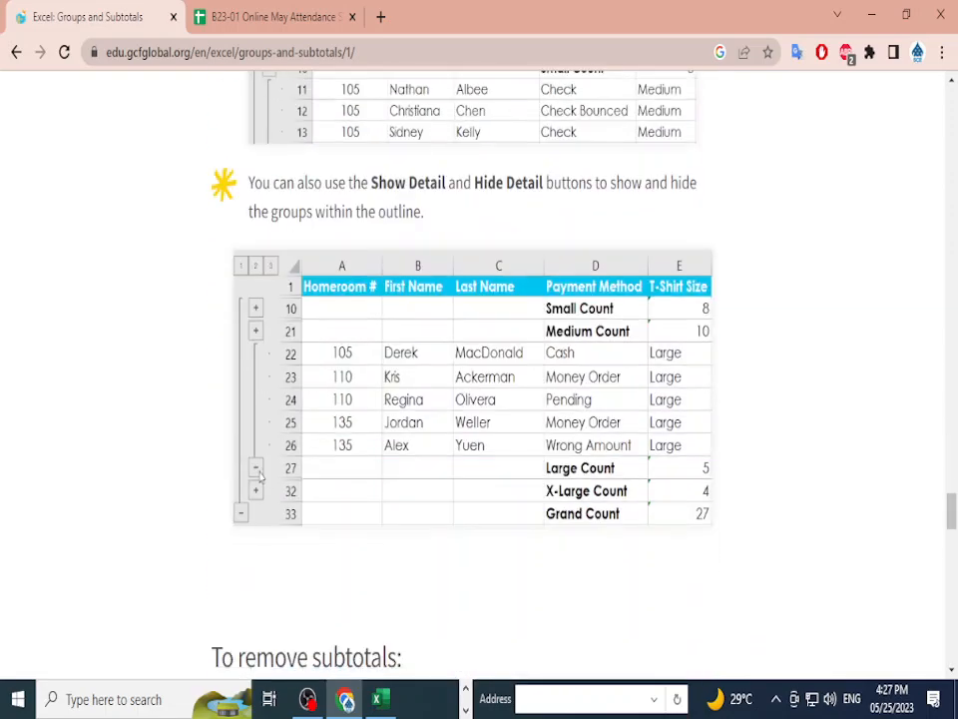
scroll(479, 380, "down", 15)
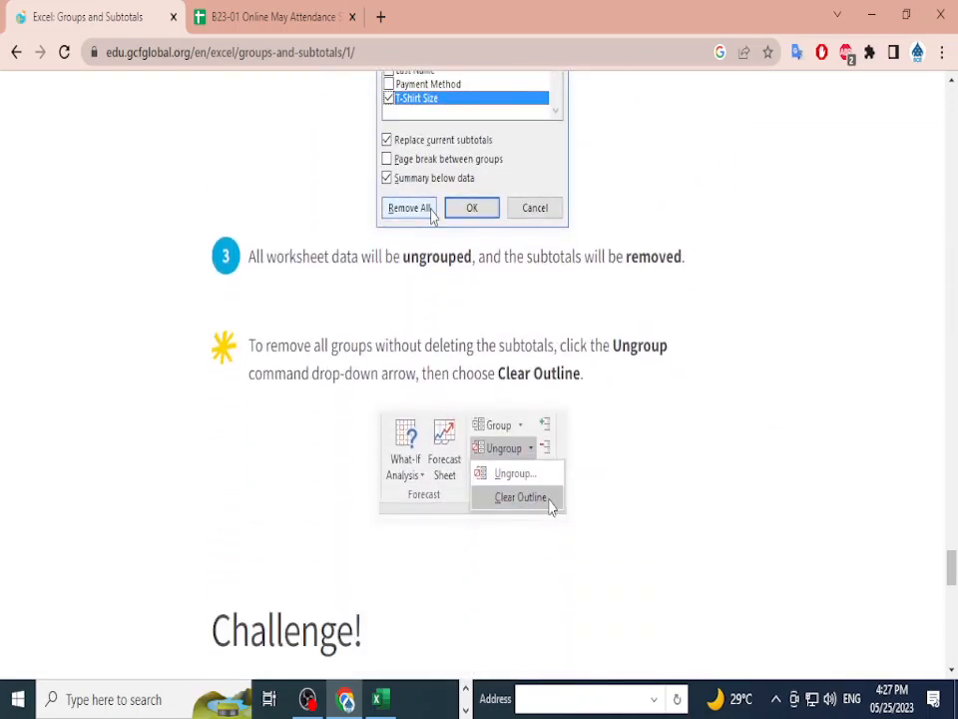
scroll(479, 379, "up", 10)
key("alt+Left")
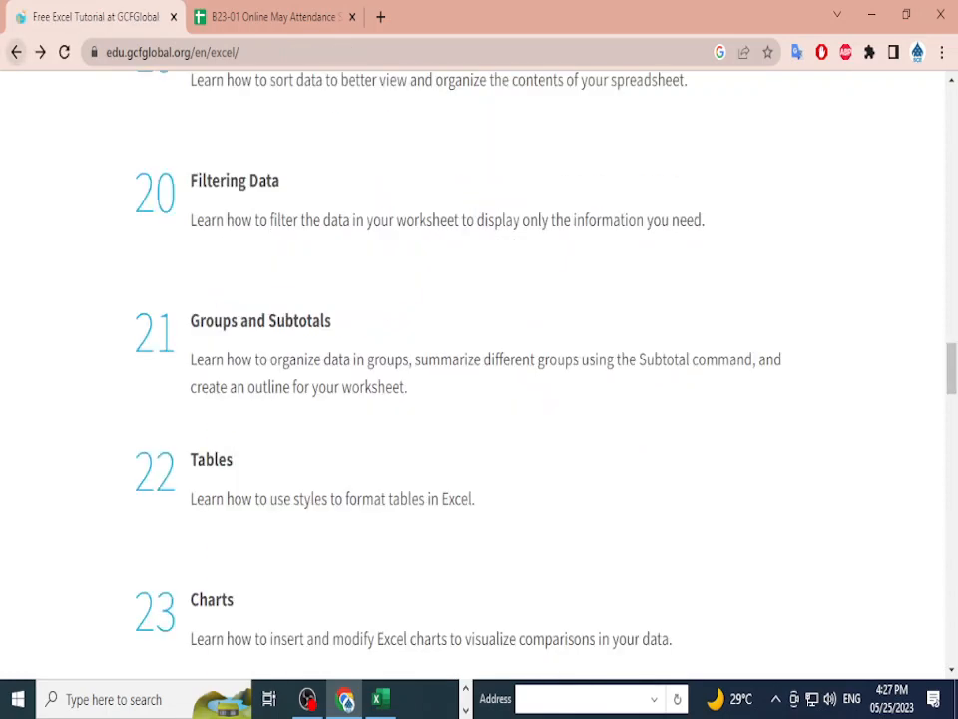
- Switch to the Book1 workbook in Excel and enter the subject labels maths in A1 and Pysic in A2
key("ctrl+Tab")
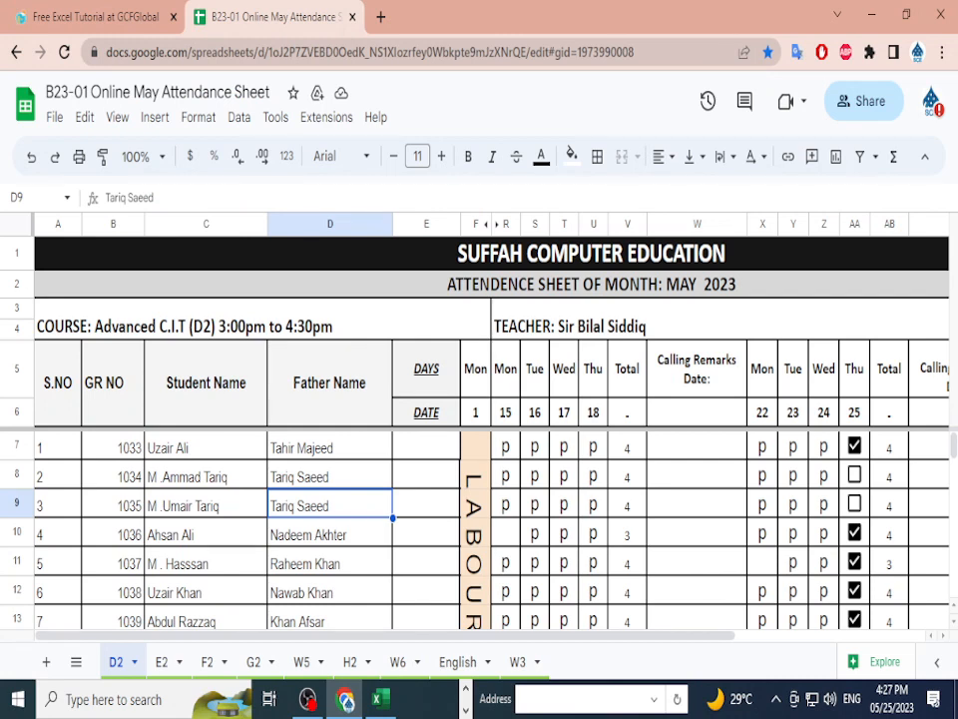
key("alt+Tab+Tab")
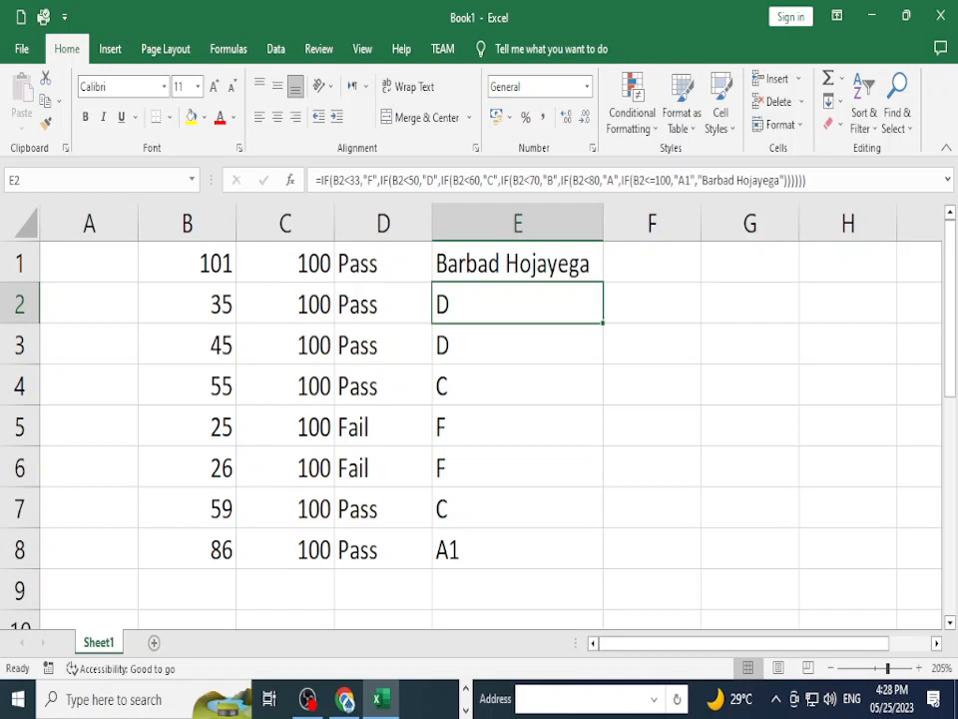
left_click(286, 304)
left_click(89, 263)
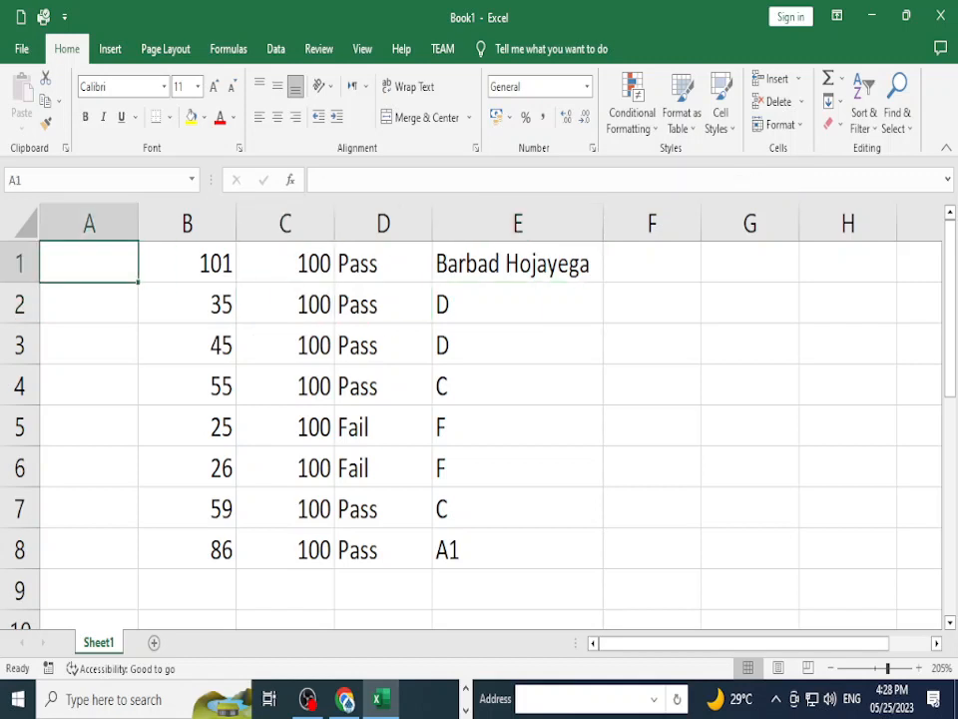
type("maths")
key("Return")
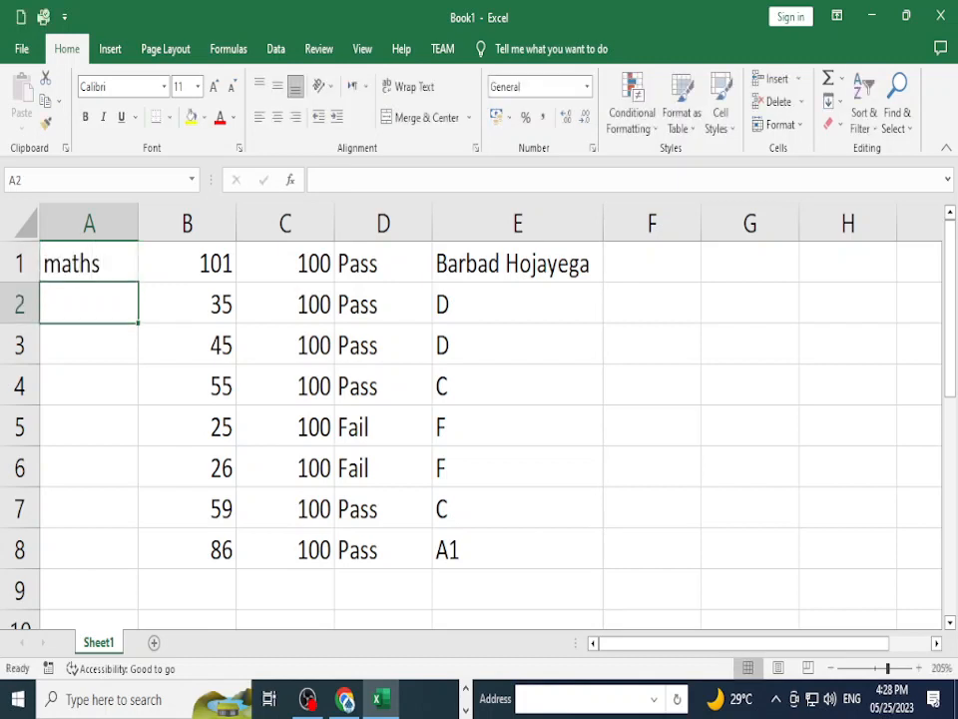
type("Pysic")
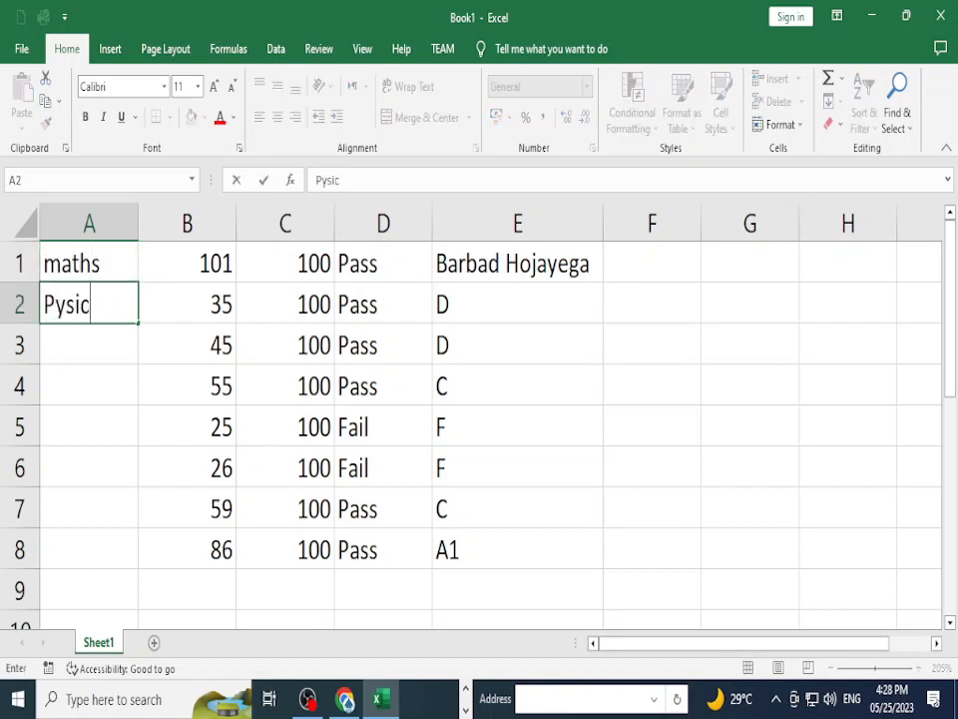
key("Return")
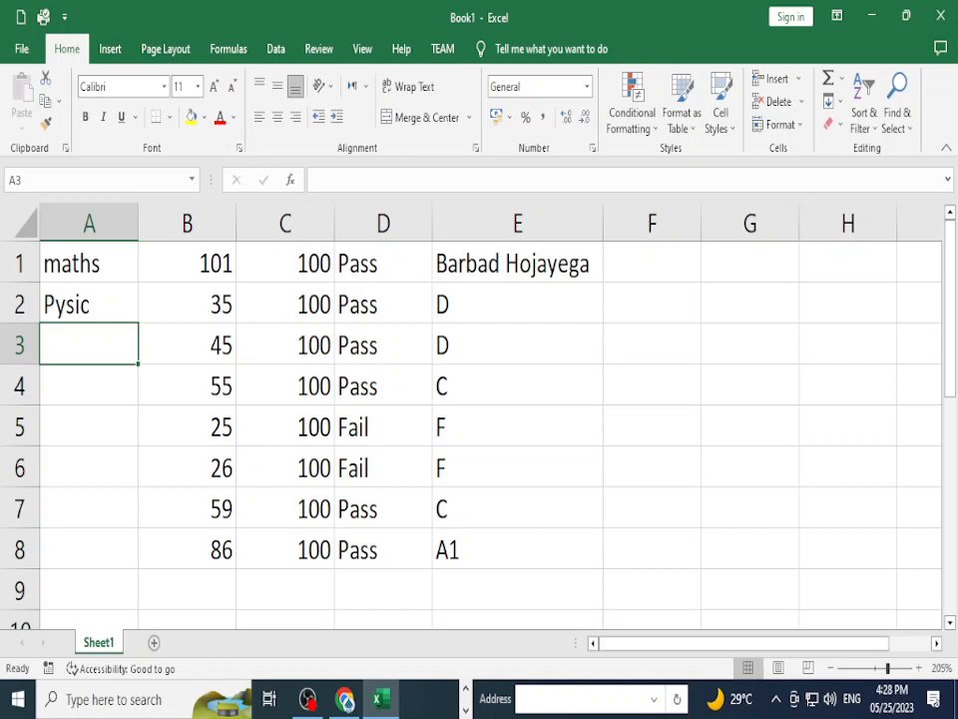
- Close the Book1 workbook without saving it and close the Chrome window
left_click(939, 15)
left_click(564, 388)
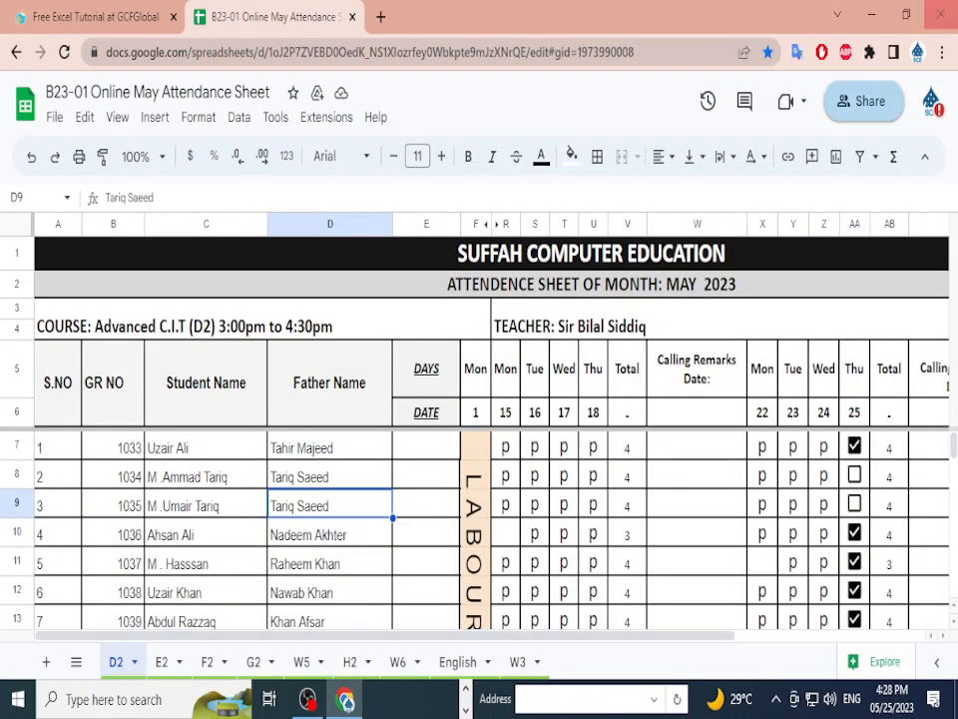
left_click(939, 15)
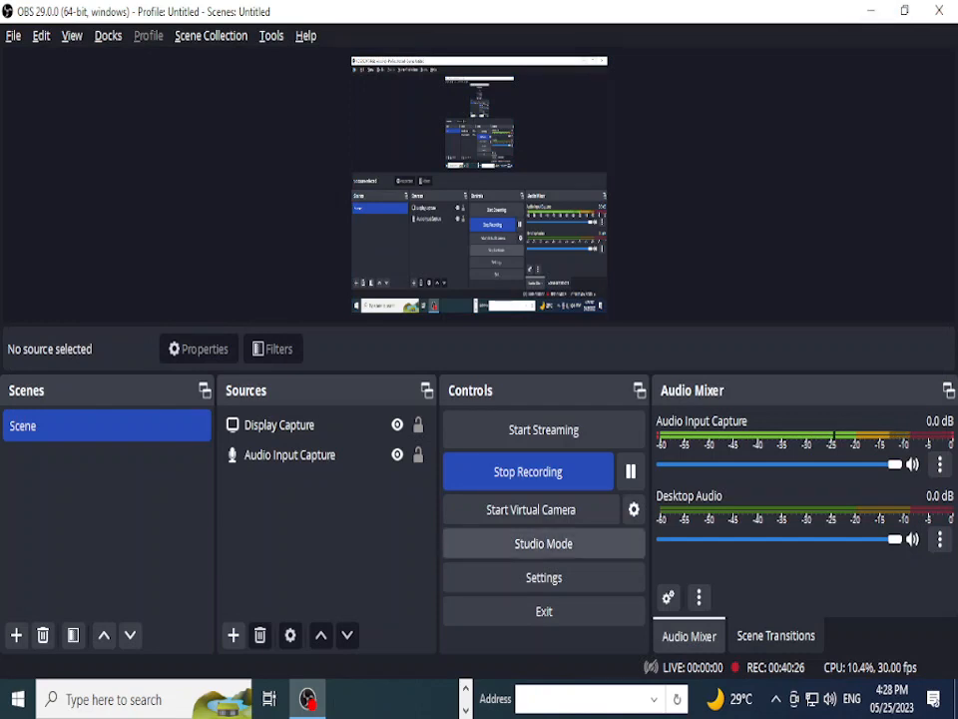